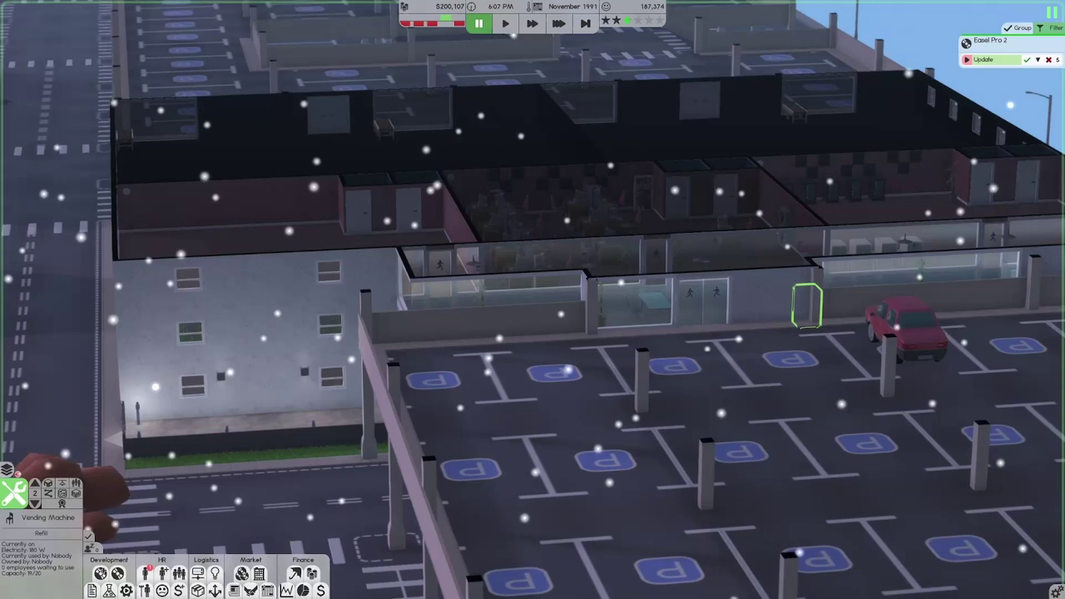
Set the task list grouping to None so each ongoing project is listed separately.
{"action": "mouse_move", "coordinate": [697, 269]}
{"action": "left_mouse_down"}
{"action": "mouse_move", "coordinate": [699, 281]}
{"action": "mouse_move", "coordinate": [871, 238]}
{"action": "mouse_move", "coordinate": [934, 233]}
{"action": "left_mouse_up"}
{"action": "mouse_move", "coordinate": [661, 273]}
{"action": "left_mouse_down"}
{"action": "mouse_move", "coordinate": [204, 272]}
{"action": "mouse_move", "coordinate": [811, 276]}
{"action": "mouse_move", "coordinate": [694, 265]}
{"action": "left_mouse_up"}
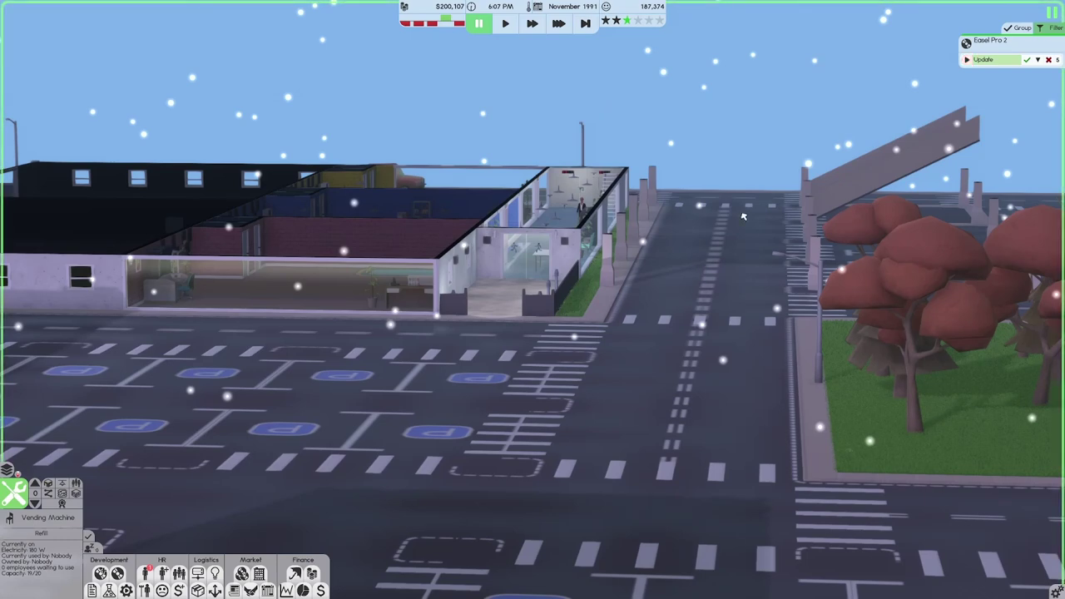
{"action": "left_click_drag", "start_coordinate": [737, 215], "coordinate": [582, 167]}
{"action": "scroll", "coordinate": [532, 249], "scroll_direction": "up", "scroll_amount": 4}
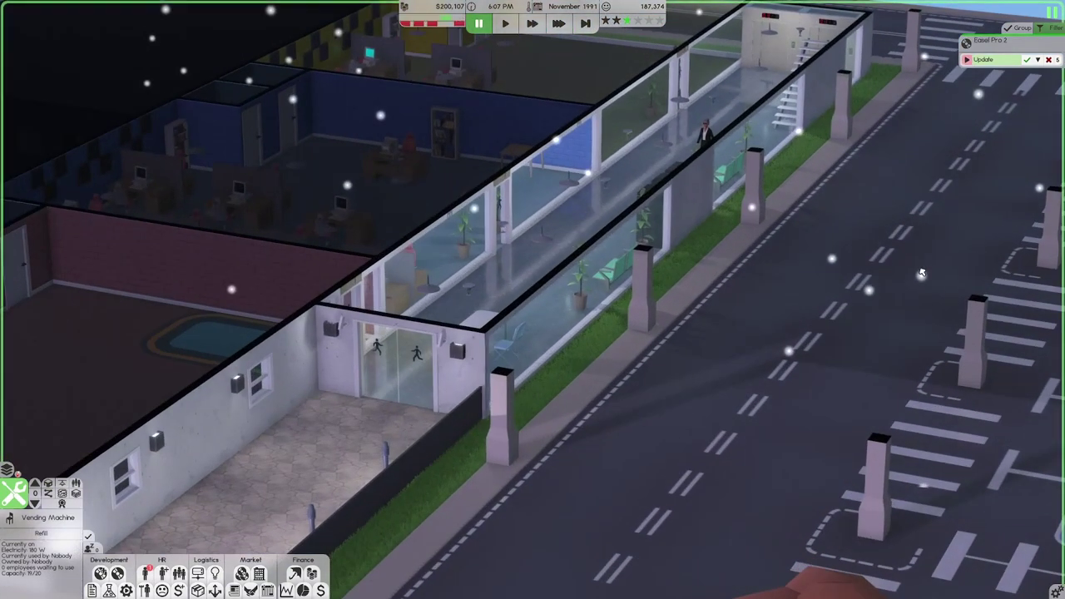
{"action": "mouse_move", "coordinate": [922, 273]}
{"action": "left_mouse_down"}
{"action": "mouse_move", "coordinate": [571, 285]}
{"action": "mouse_move", "coordinate": [755, 268]}
{"action": "mouse_move", "coordinate": [709, 279]}
{"action": "left_mouse_up"}
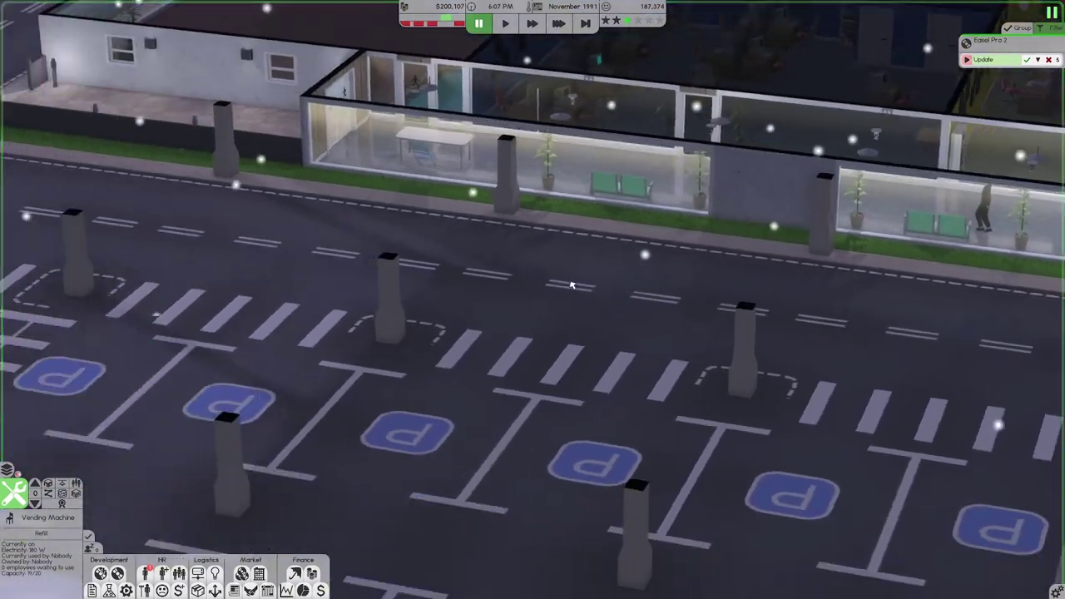
{"action": "scroll", "coordinate": [571, 286], "scroll_direction": "down", "scroll_amount": 3}
{"action": "scroll", "coordinate": [755, 268], "scroll_direction": "up", "scroll_amount": 4}
{"action": "scroll", "coordinate": [755, 268], "scroll_direction": "down", "scroll_amount": 3}
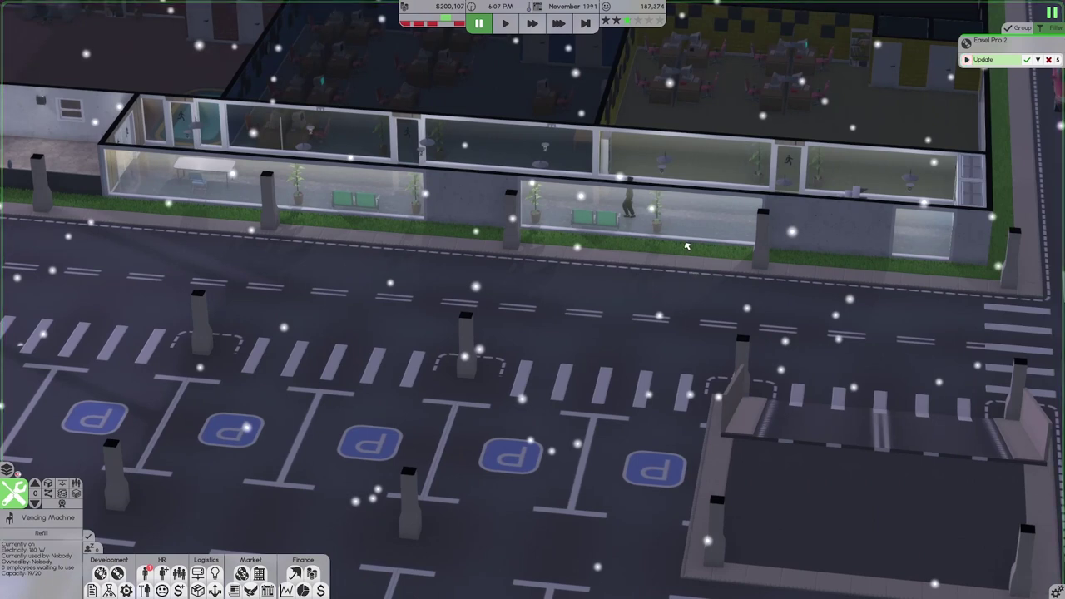
{"action": "mouse_move", "coordinate": [613, 20]}
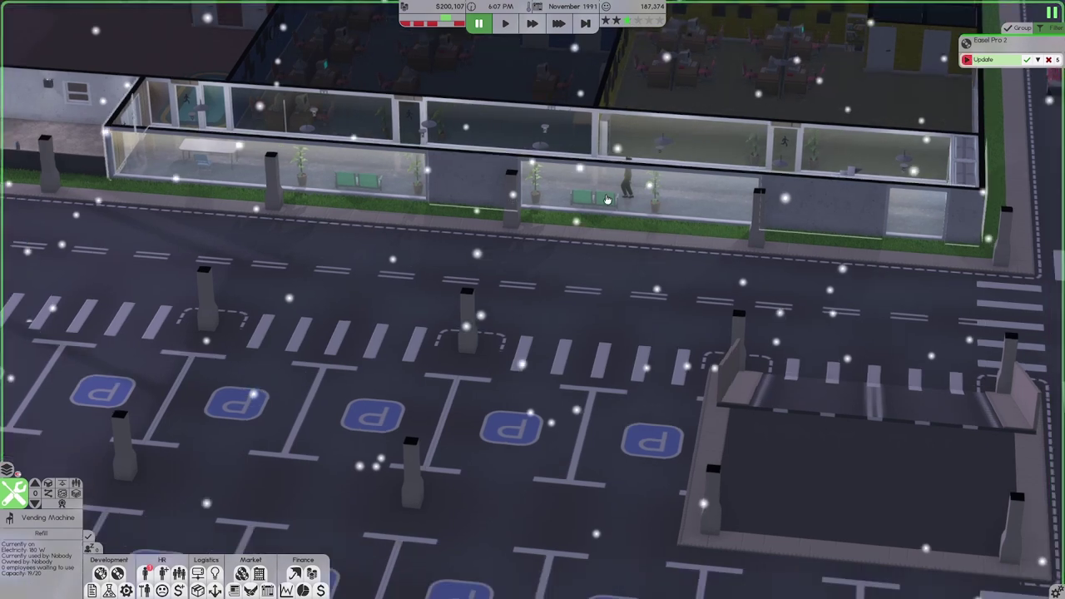
{"action": "mouse_move", "coordinate": [633, 250]}
{"action": "left_mouse_down"}
{"action": "mouse_move", "coordinate": [607, 208]}
{"action": "mouse_move", "coordinate": [614, 179]}
{"action": "left_mouse_up"}
{"action": "scroll", "coordinate": [614, 179], "scroll_direction": "up", "scroll_amount": 3}
{"action": "key", "text": "Right"}
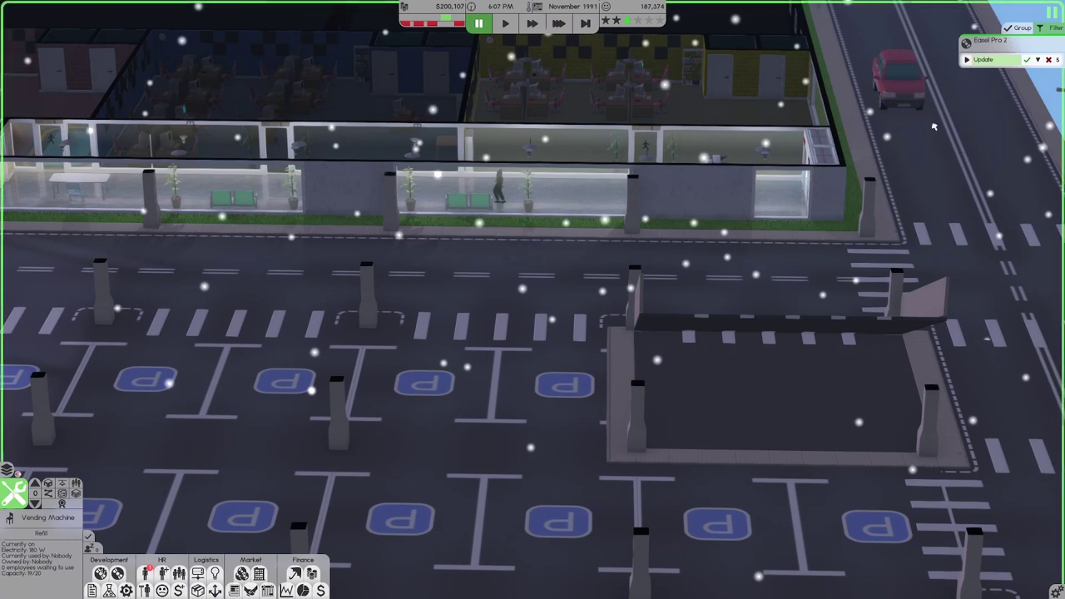
{"action": "key", "text": "Left"}
{"action": "left_click", "coordinate": [987, 41]}
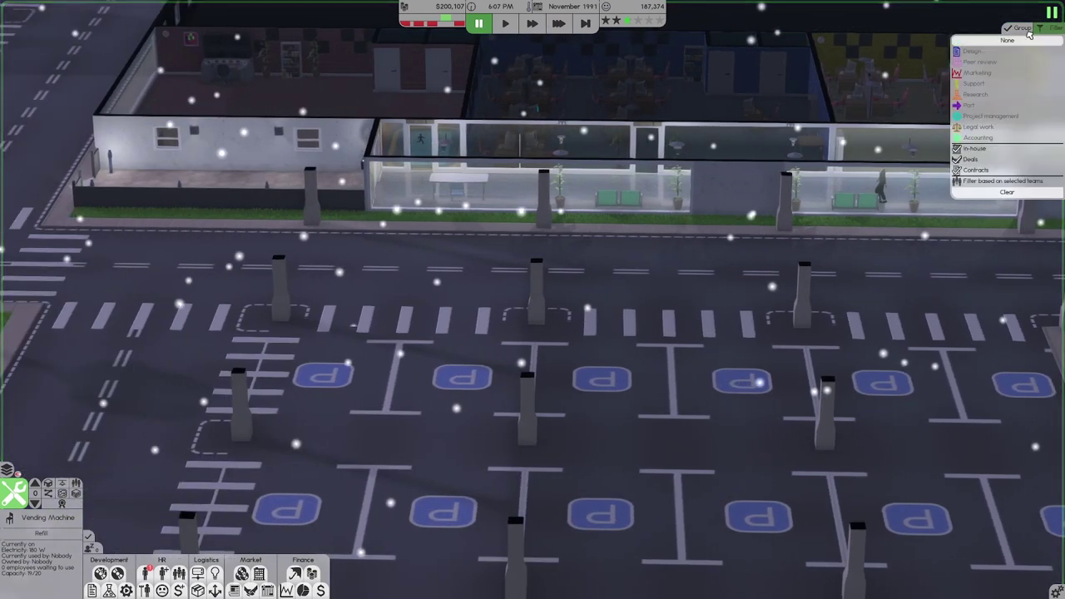
{"action": "left_click", "coordinate": [1005, 42]}
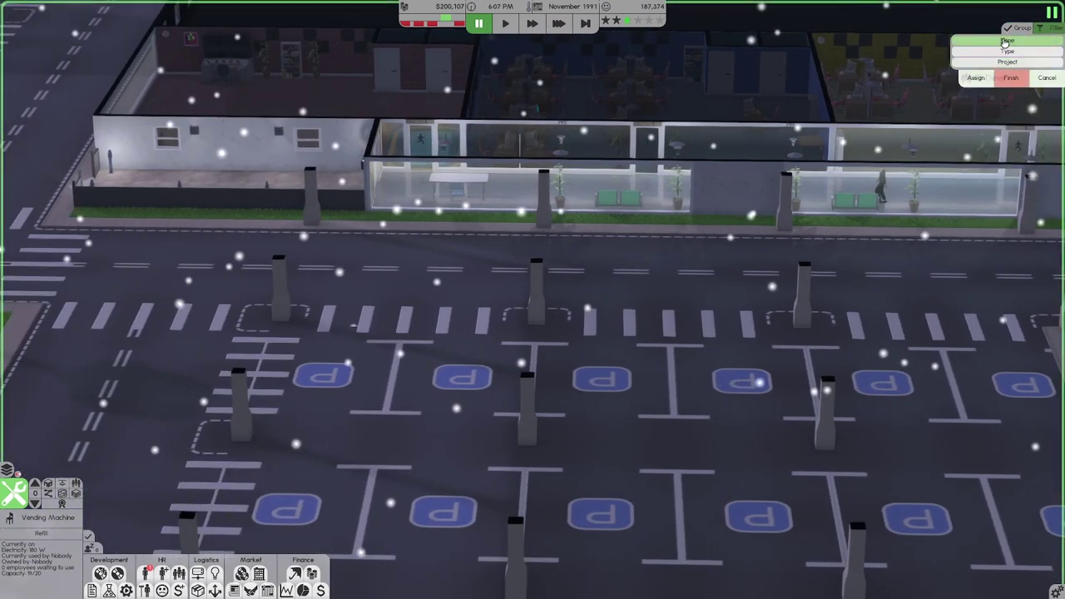
{"action": "left_click", "coordinate": [1004, 42]}
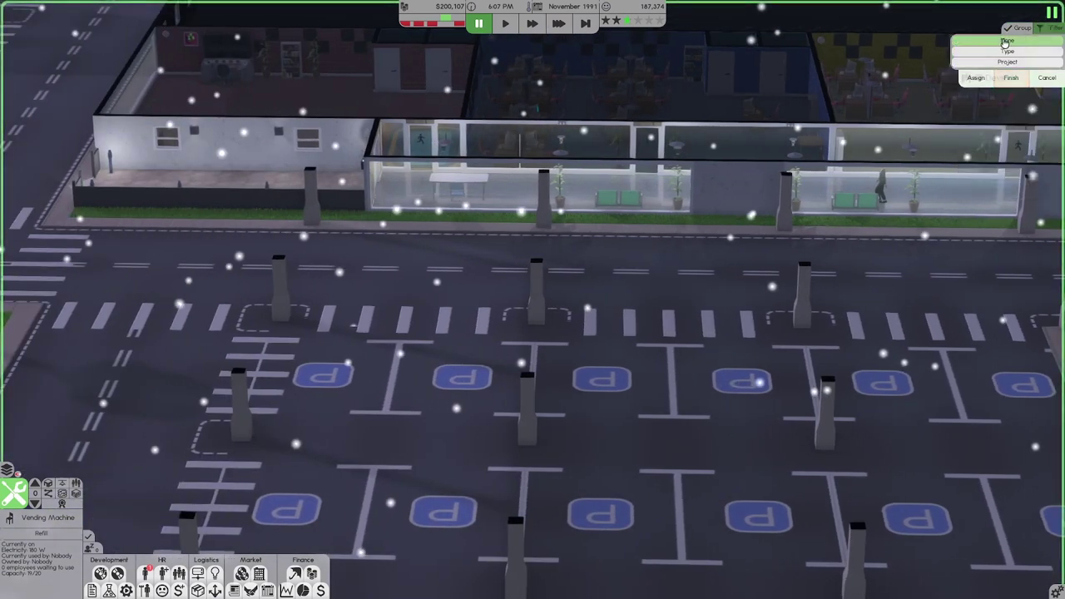
{"action": "left_click", "coordinate": [1051, 31]}
{"action": "left_click", "coordinate": [1051, 31]}
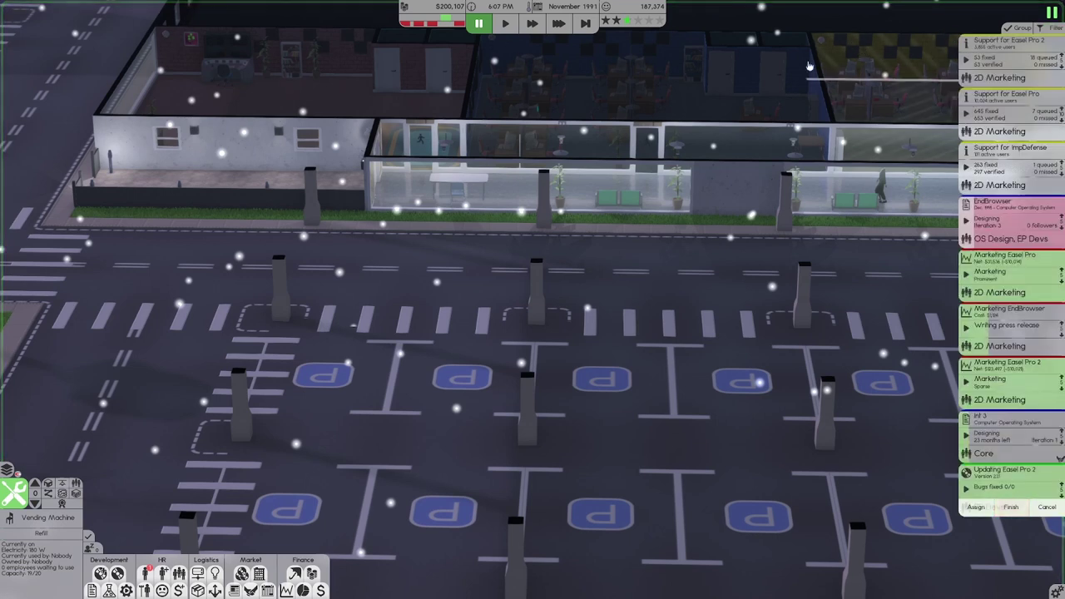
Open the Finances sheet for August to November 1991 with F3.
{"action": "left_click_drag", "start_coordinate": [665, 167], "coordinate": [795, 77]}
{"action": "scroll", "coordinate": [666, 249], "scroll_direction": "down", "scroll_amount": 3}
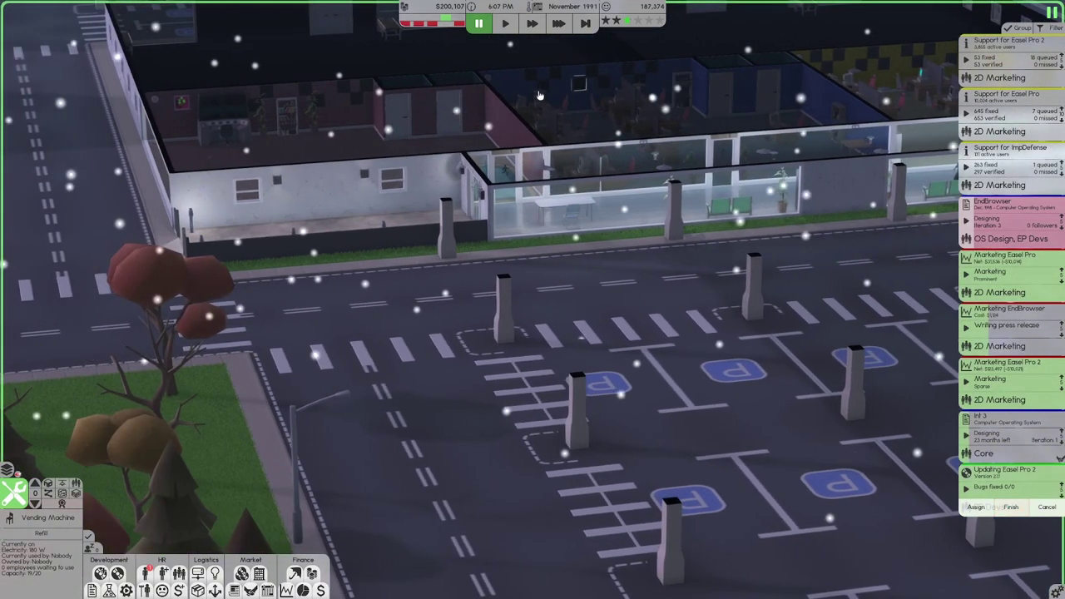
{"action": "left_click_drag", "start_coordinate": [666, 250], "coordinate": [585, 87]}
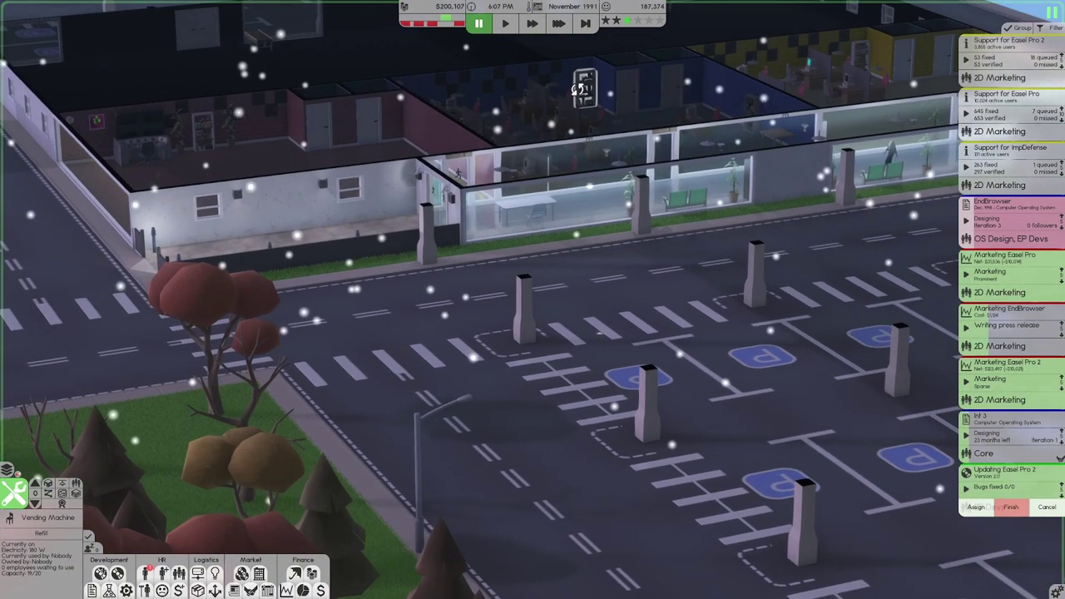
{"action": "key", "text": "F3"}
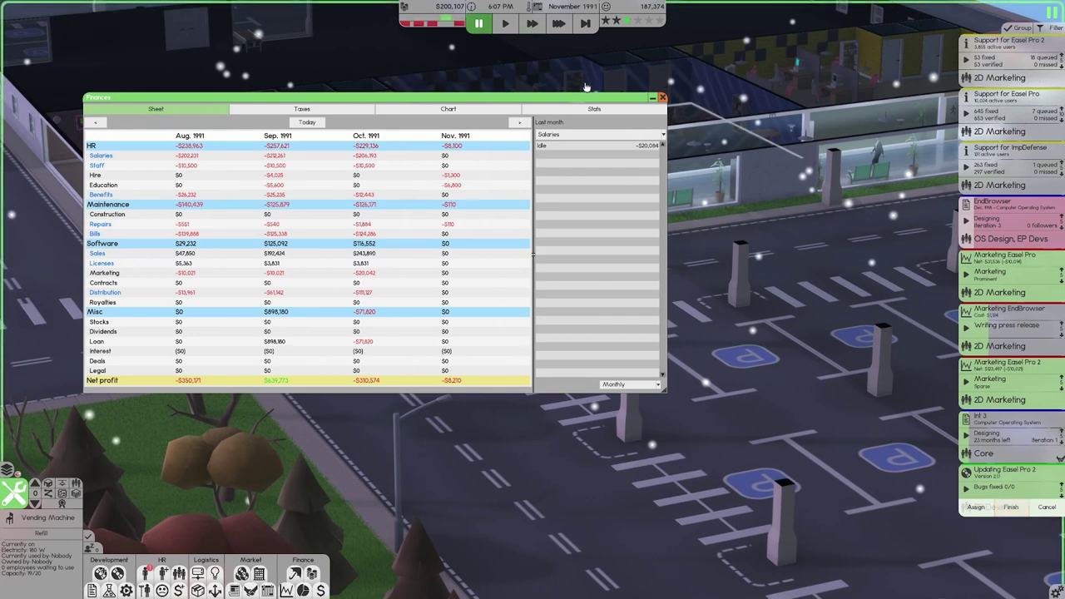
Close Finances and start porting Easel Pro 2, confirming the port teams.
{"action": "left_click", "coordinate": [662, 98]}
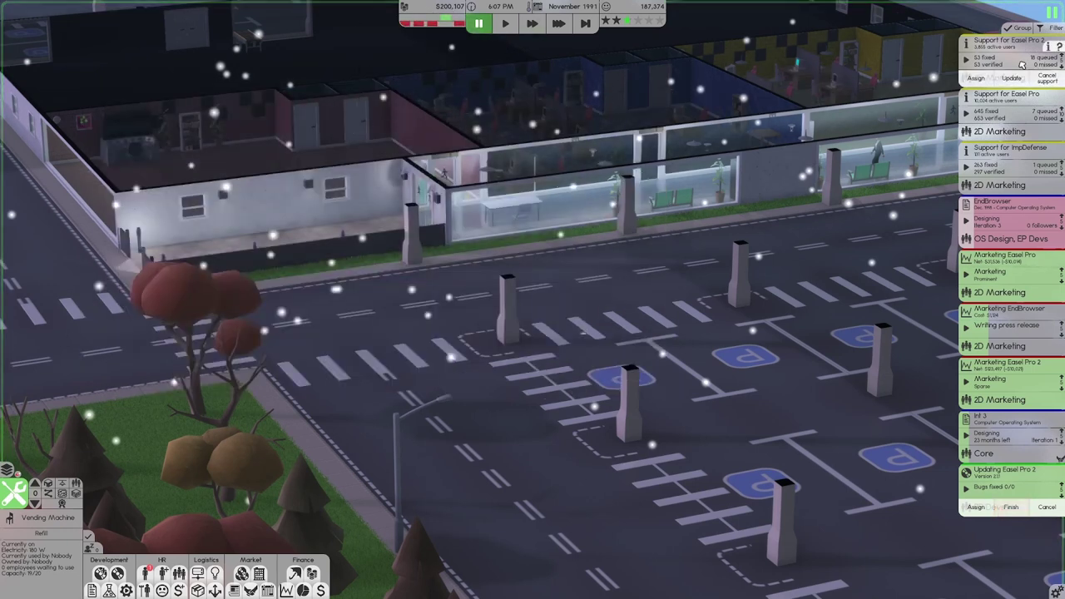
{"action": "left_click", "coordinate": [1048, 47]}
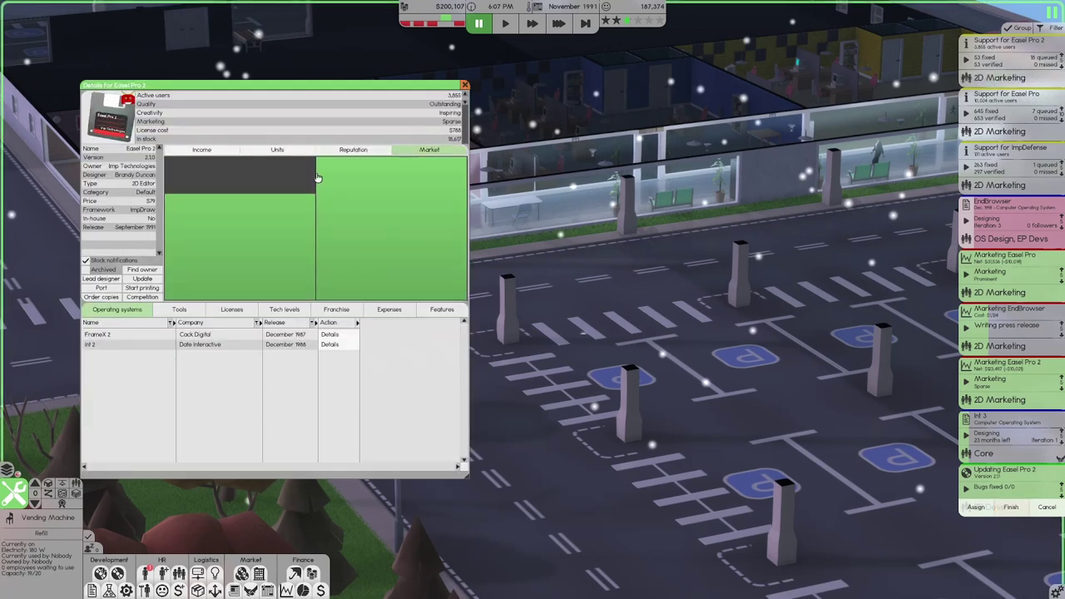
{"action": "left_click", "coordinate": [103, 283]}
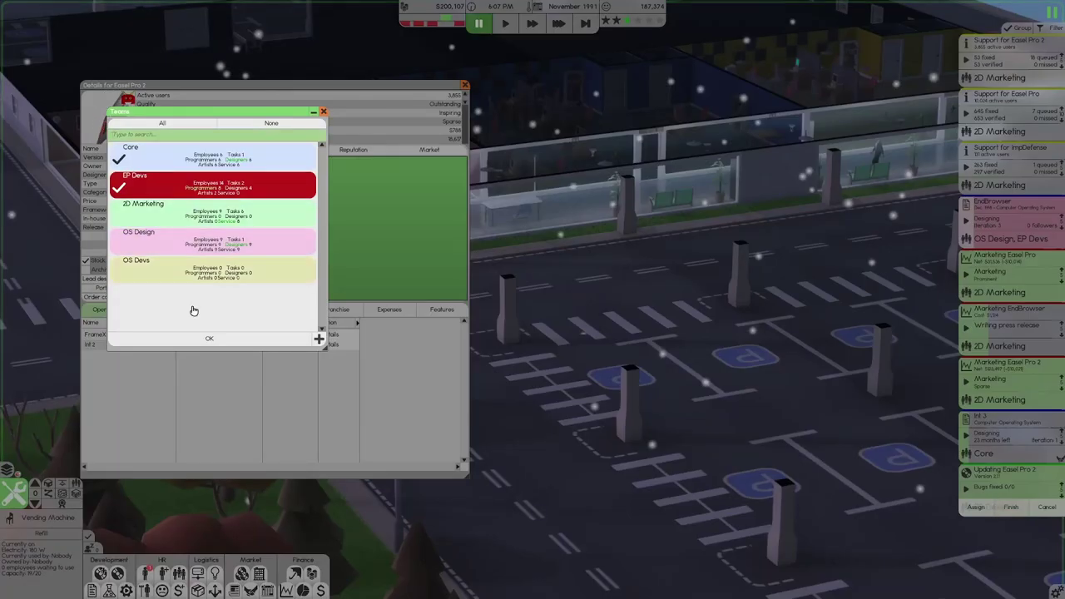
{"action": "left_click", "coordinate": [209, 338]}
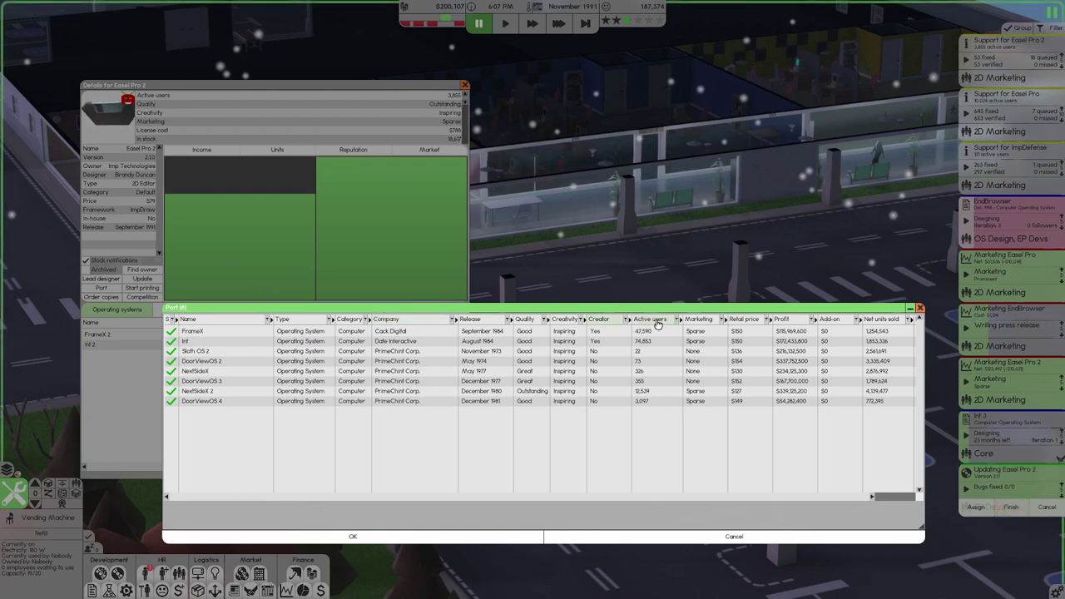
Sort operating systems by Active users and select Inf, then cancel the port and close the details.
{"action": "left_click", "coordinate": [649, 319]}
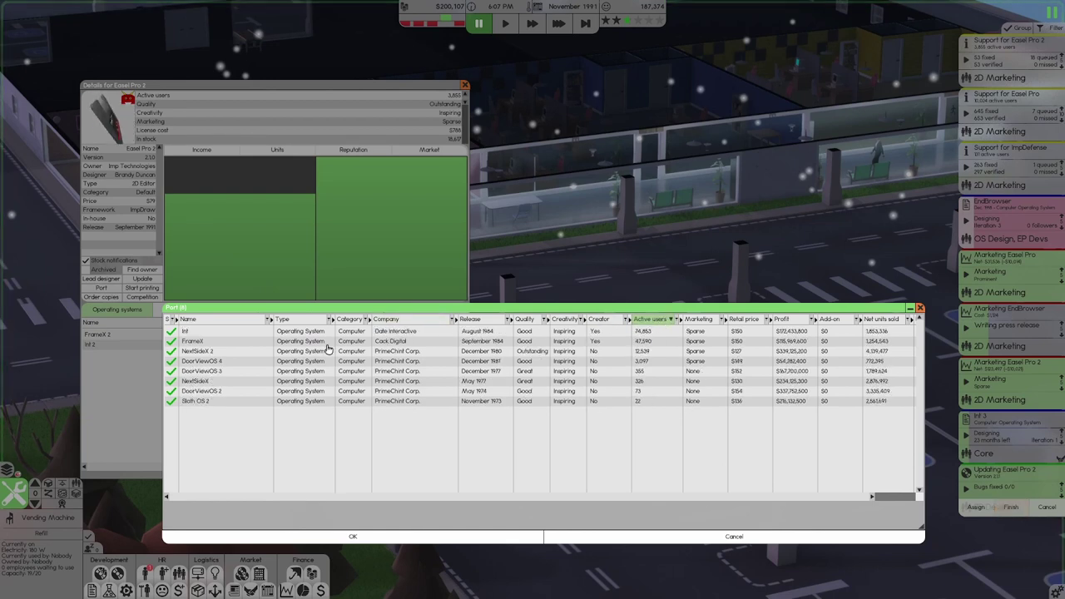
{"action": "left_click", "coordinate": [246, 332]}
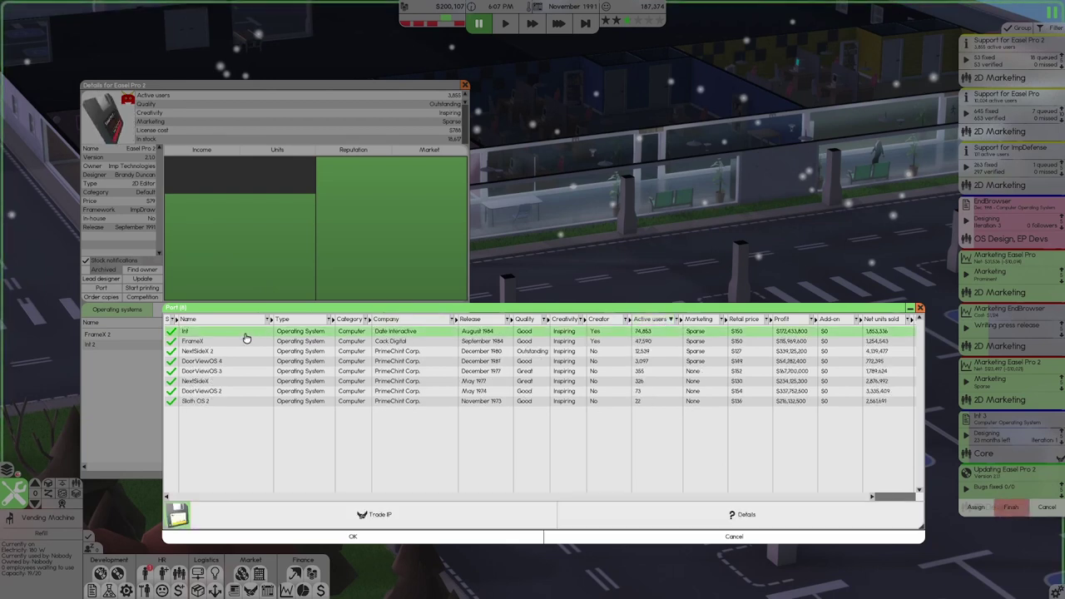
{"action": "left_click", "coordinate": [920, 310]}
{"action": "left_click", "coordinate": [1022, 28]}
{"action": "left_click", "coordinate": [971, 53]}
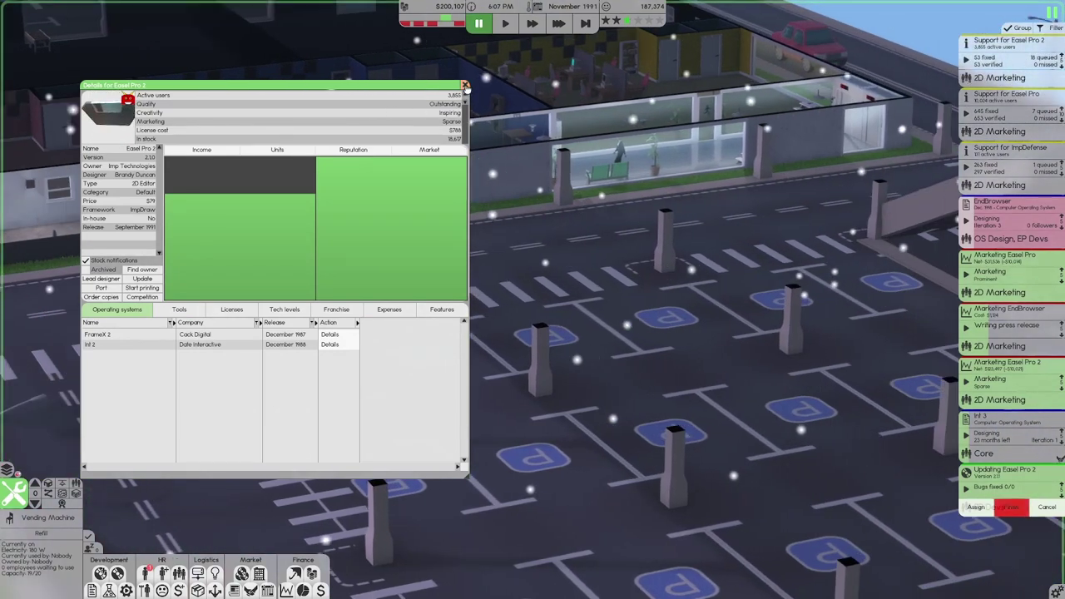
{"action": "left_click", "coordinate": [466, 86]}
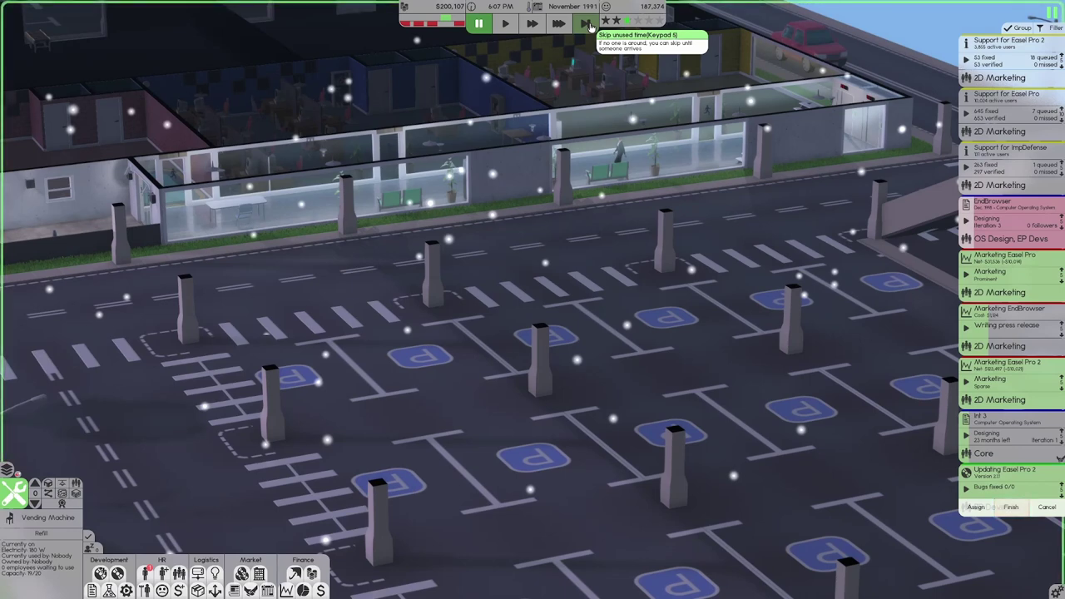
{"action": "right_click", "coordinate": [533, 300]}
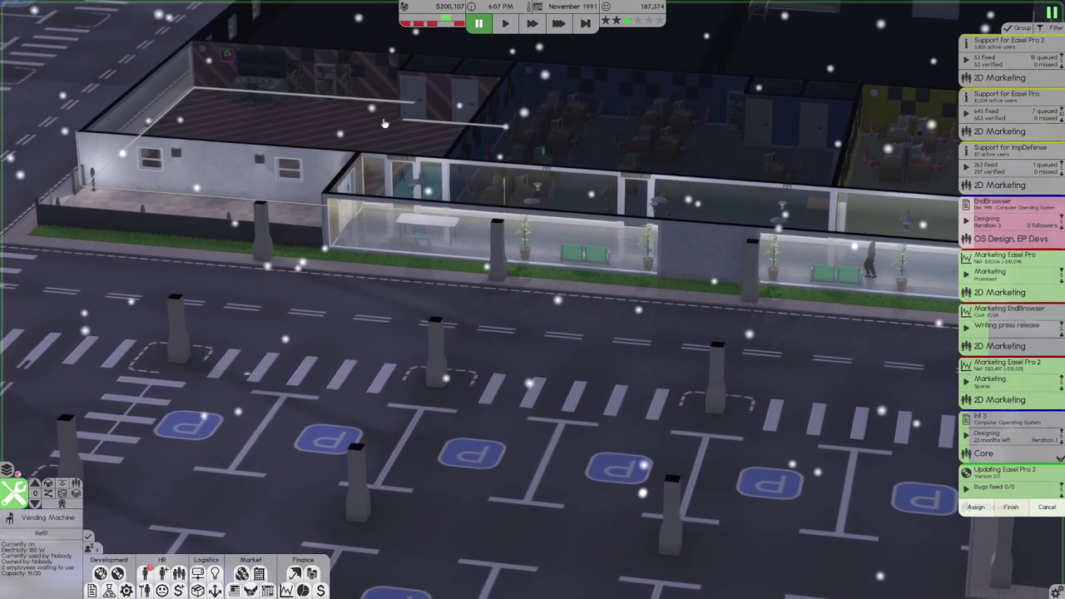
{"action": "scroll", "coordinate": [248, 124], "scroll_direction": "down", "scroll_amount": 3}
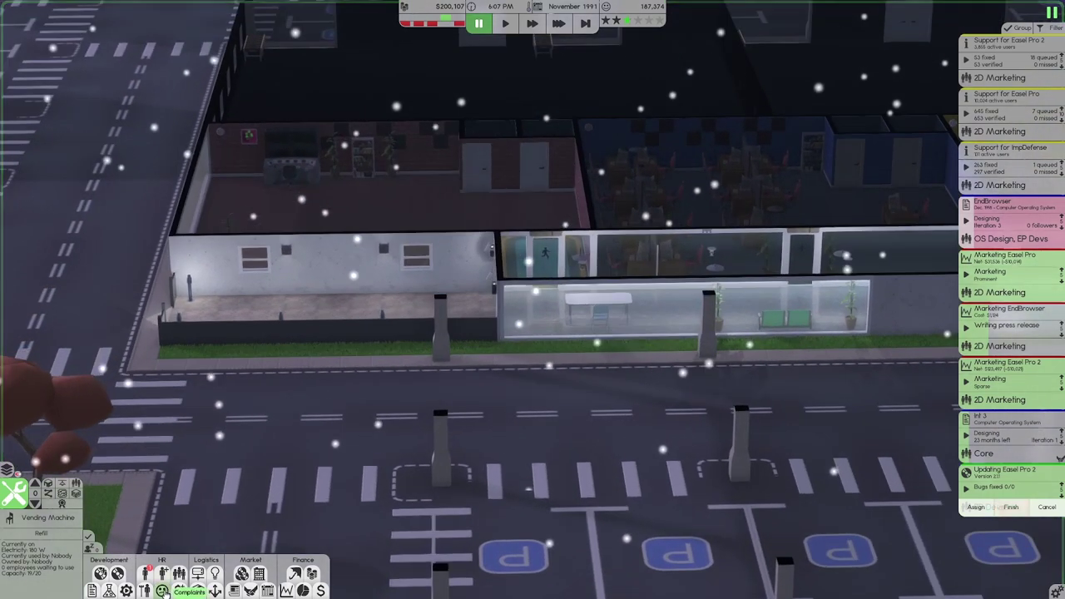
Open Assign room groups for the 5 PM–1 AM security guard from the staff list.
{"action": "left_click", "coordinate": [179, 575]}
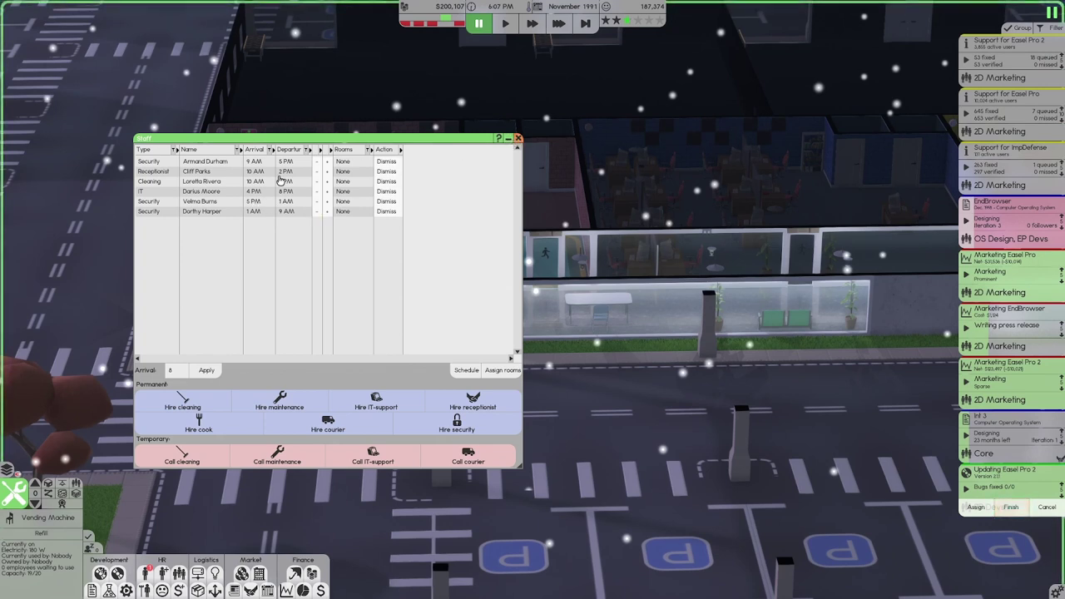
{"action": "left_click", "coordinate": [161, 201]}
{"action": "right_click", "coordinate": [213, 206]}
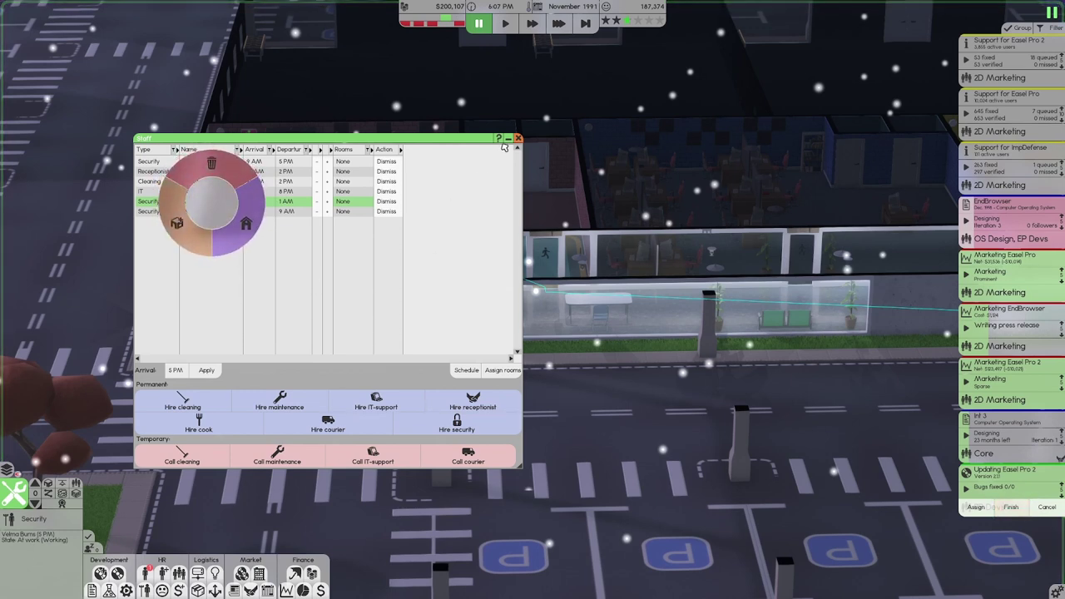
{"action": "key", "text": "Right"}
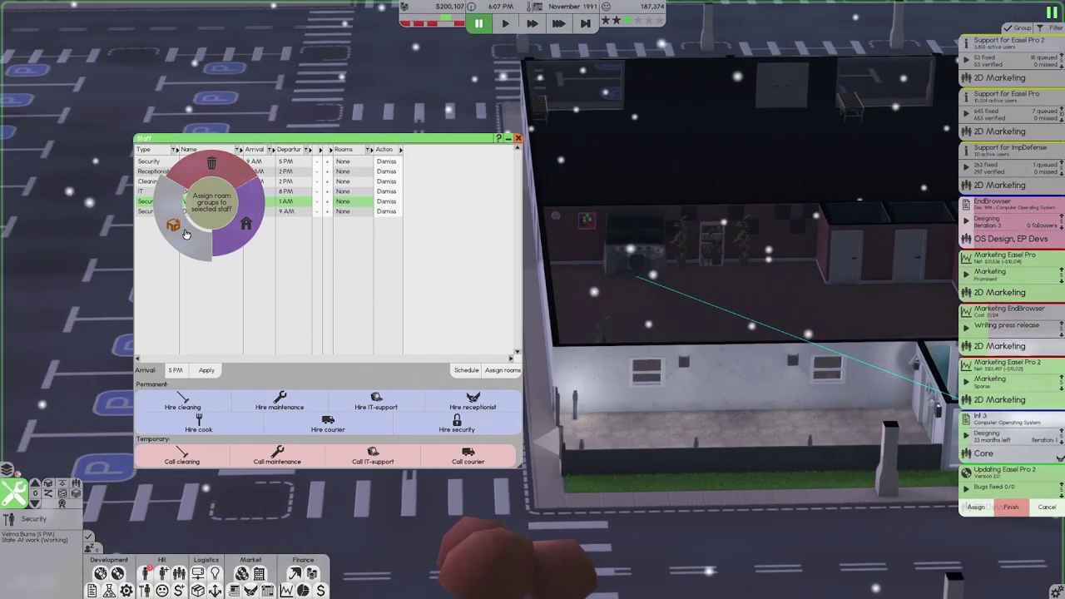
{"action": "key", "text": "Right"}
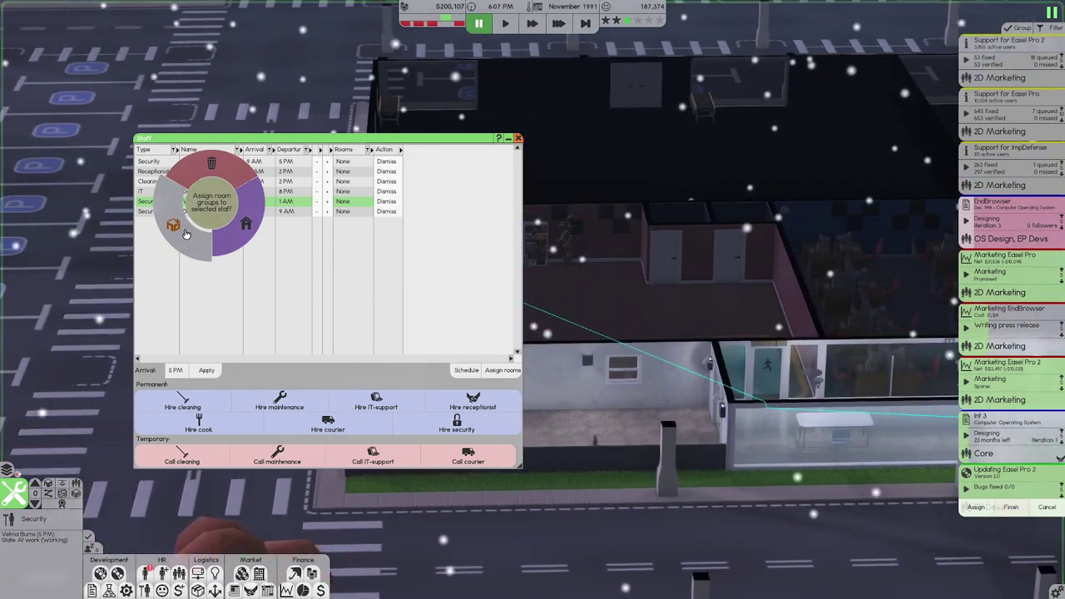
{"action": "left_click", "coordinate": [187, 233]}
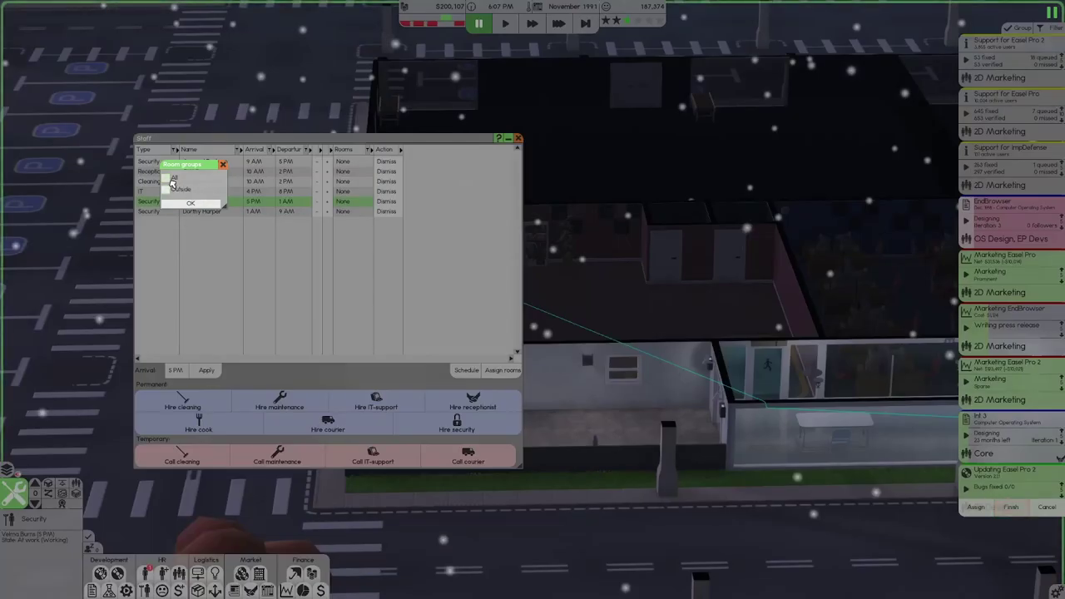
Dismiss the empty room-group choice and open the striped-floor entrance room's action menu.
{"action": "left_click", "coordinate": [222, 165]}
{"action": "left_click", "coordinate": [517, 139]}
{"action": "left_click", "coordinate": [574, 250]}
{"action": "scroll", "coordinate": [608, 283], "scroll_direction": "up", "scroll_amount": 2}
{"action": "right_click", "coordinate": [553, 320]}
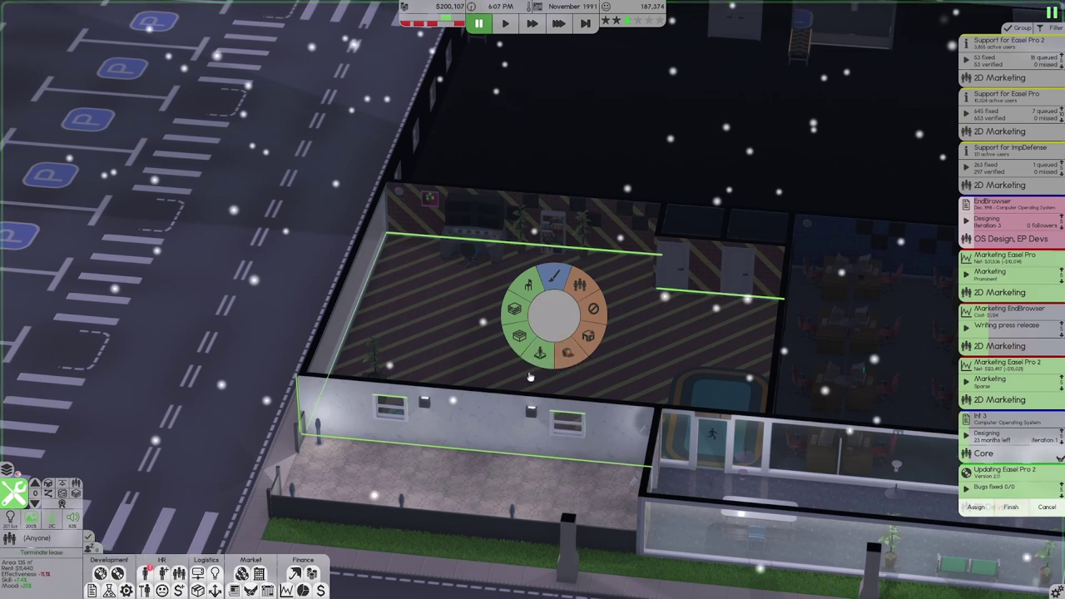
Add the entrance room to a new room group named 'Staff Picks'.
{"action": "left_click", "coordinate": [591, 340]}
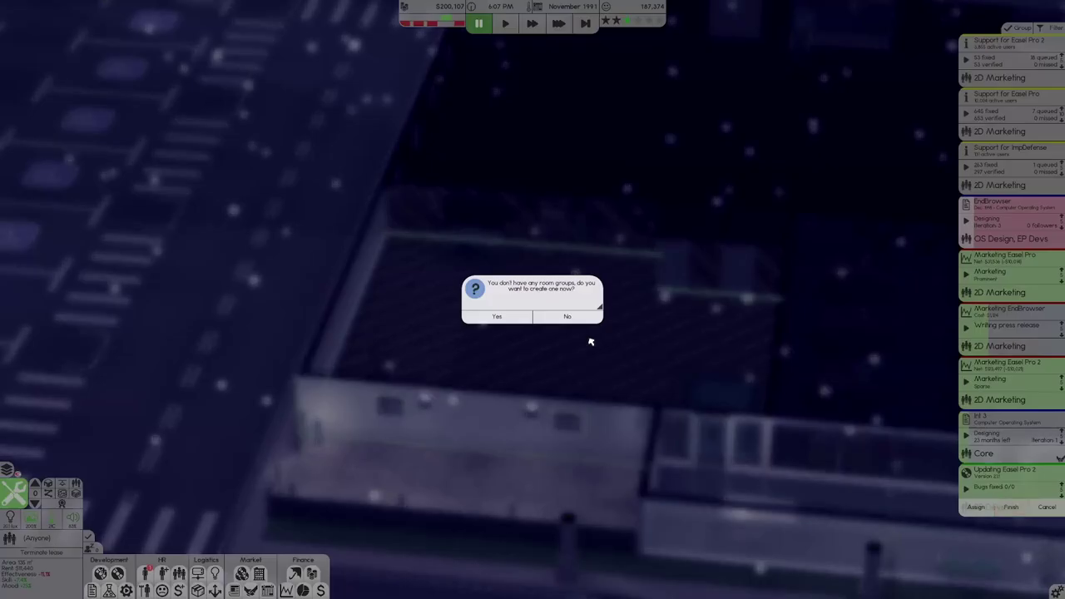
{"action": "left_click", "coordinate": [506, 322]}
{"action": "type", "text": "Staff Pick"}
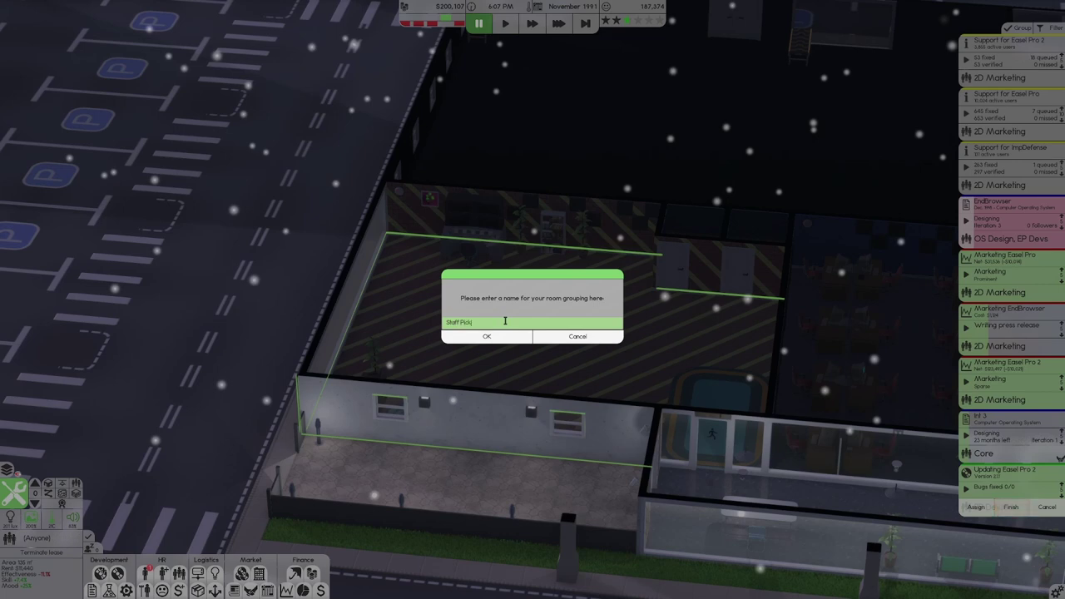
{"action": "type", "text": "s"}
{"action": "key", "text": "Return"}
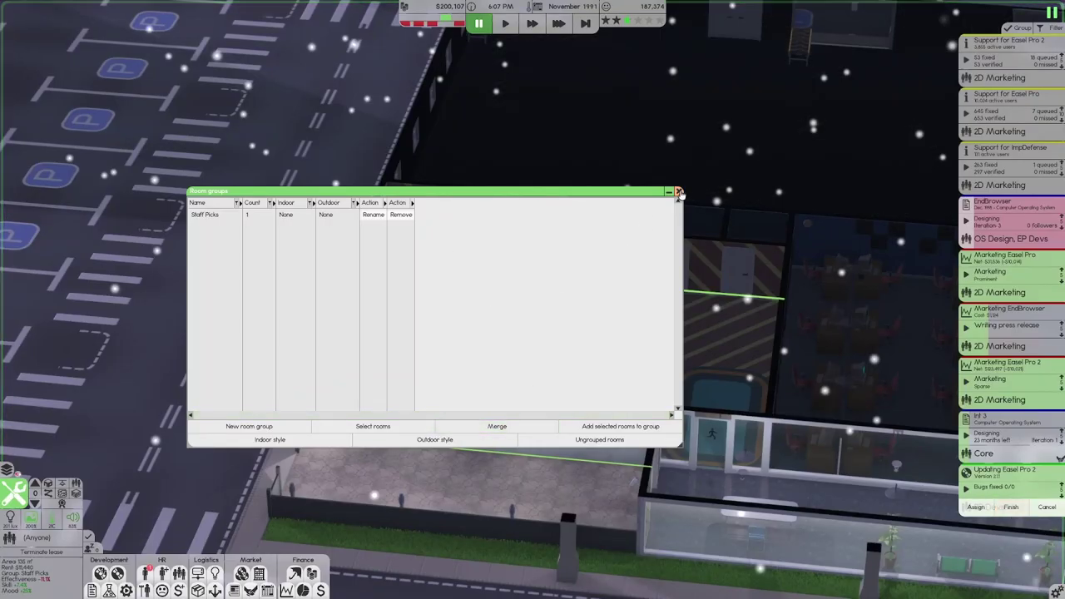
{"action": "left_click", "coordinate": [679, 194]}
{"action": "left_click", "coordinate": [502, 301]}
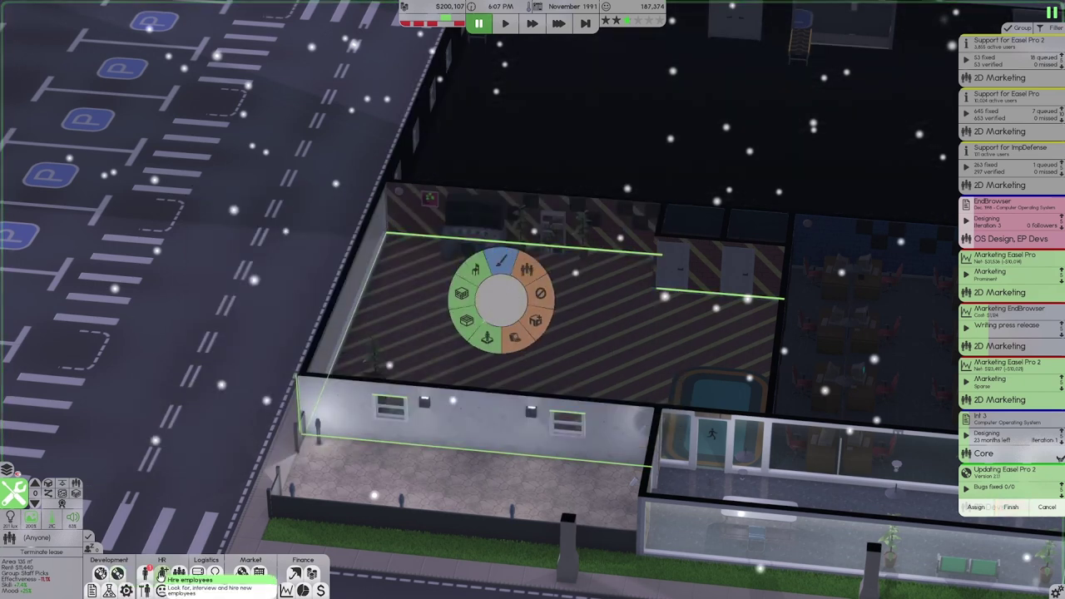
{"action": "left_click", "coordinate": [163, 574]}
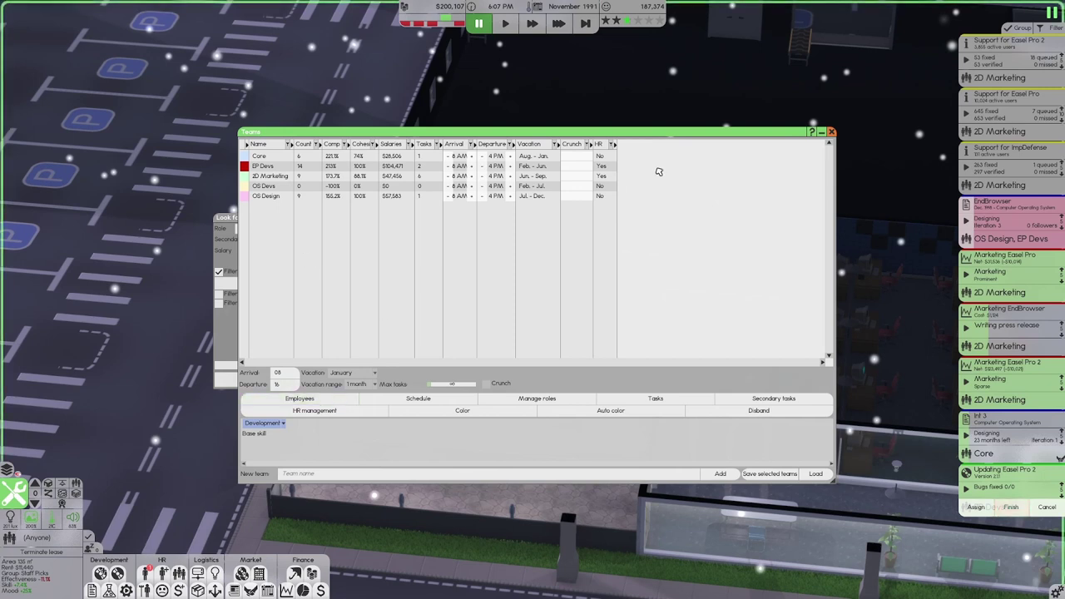
{"action": "left_click", "coordinate": [830, 132]}
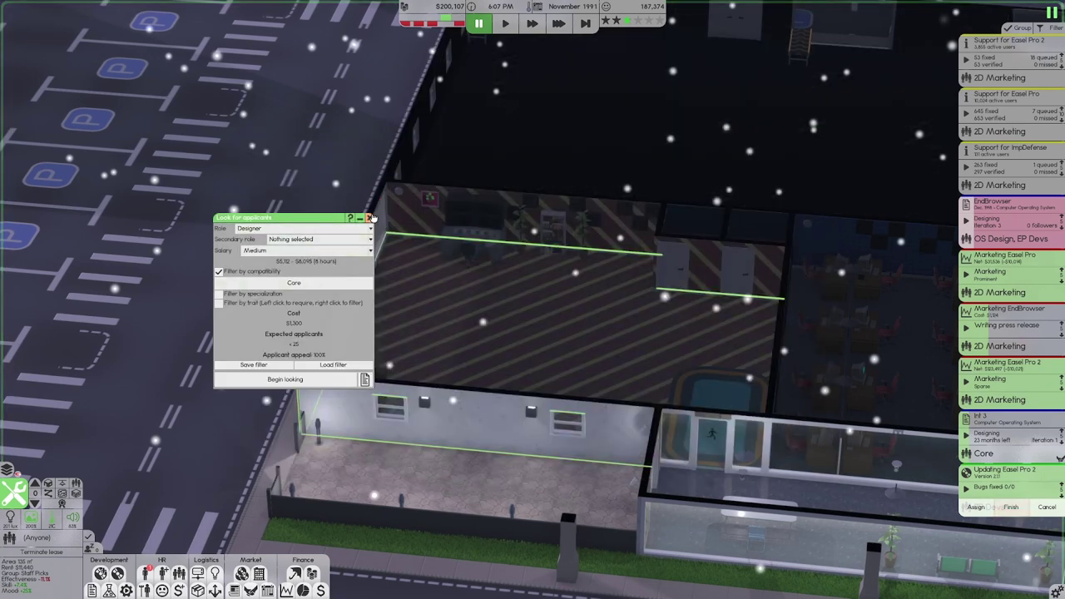
{"action": "left_click", "coordinate": [371, 219]}
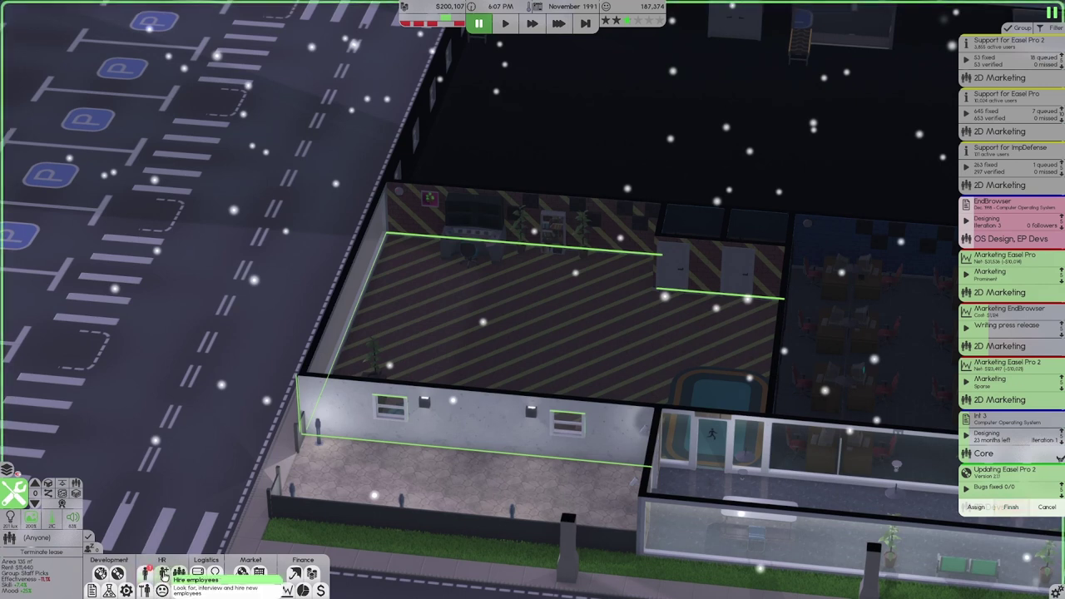
{"action": "left_click", "coordinate": [179, 574]}
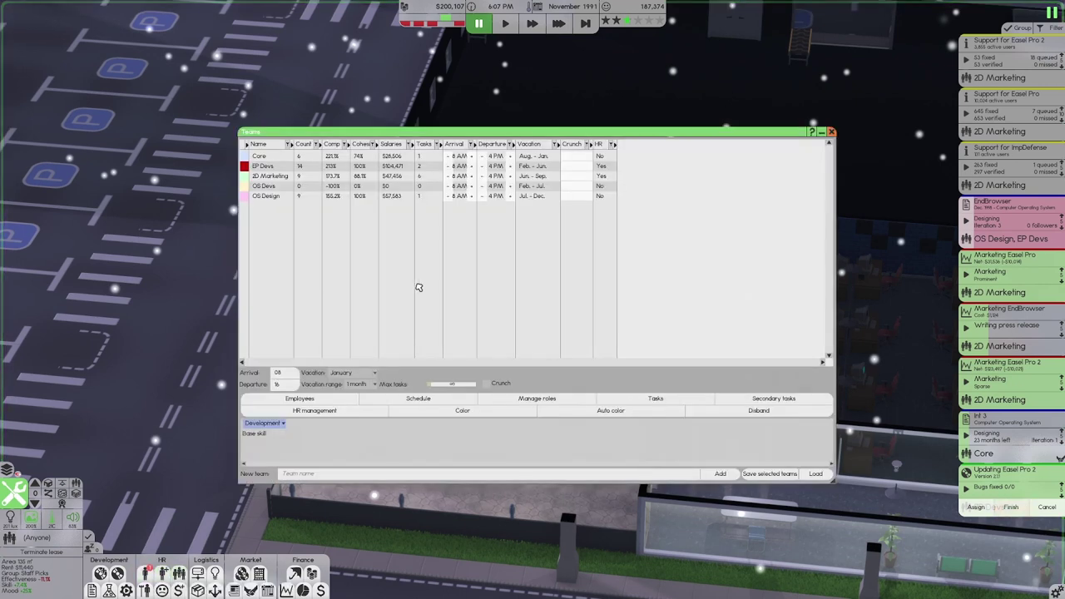
Multi-select the three guards and the receptionist, and tick Staff Picks under Assign rooms.
{"action": "left_click", "coordinate": [832, 132]}
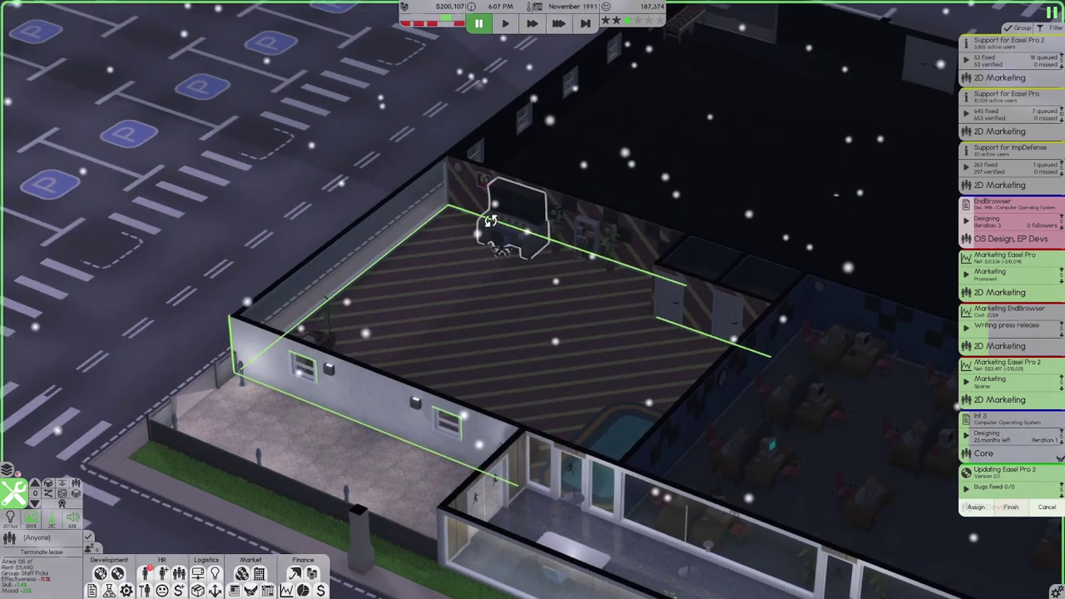
{"action": "scroll", "coordinate": [478, 301], "scroll_direction": "up", "scroll_amount": 3}
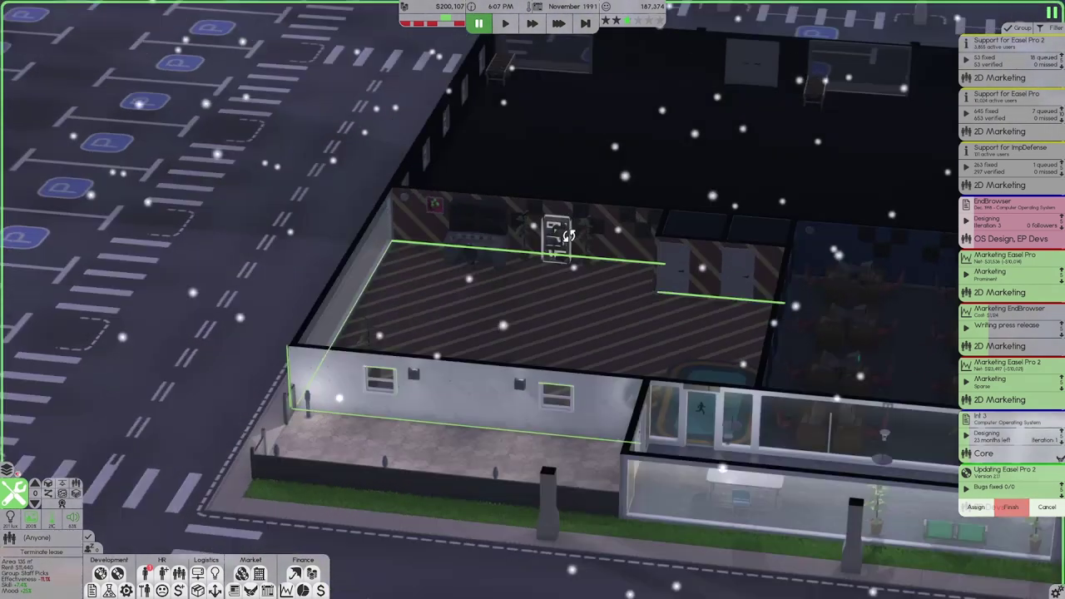
{"action": "left_click_drag", "start_coordinate": [478, 302], "coordinate": [408, 365]}
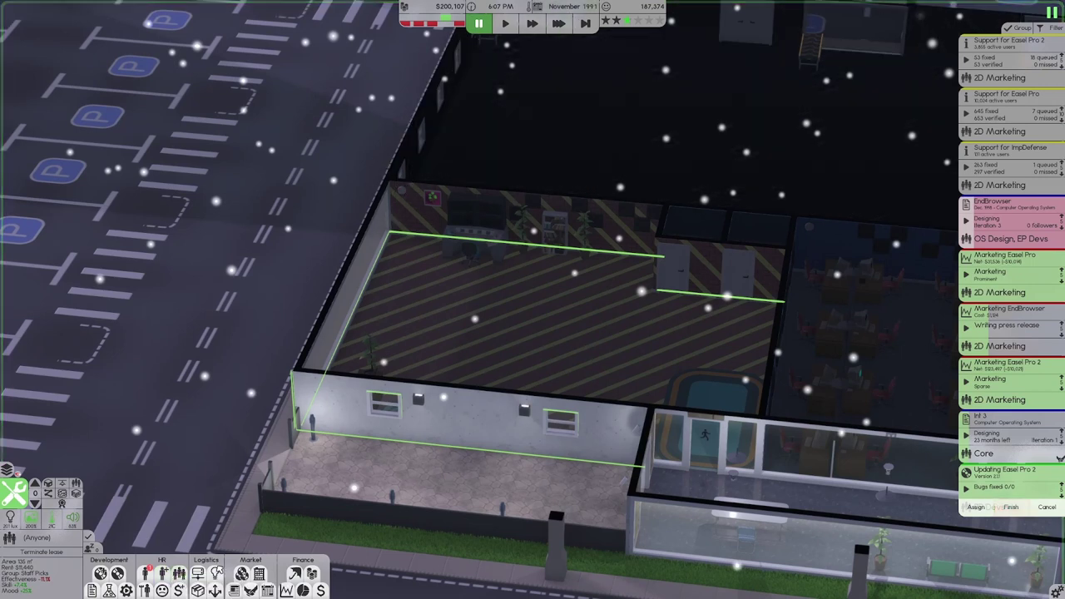
{"action": "left_click", "coordinate": [148, 591]}
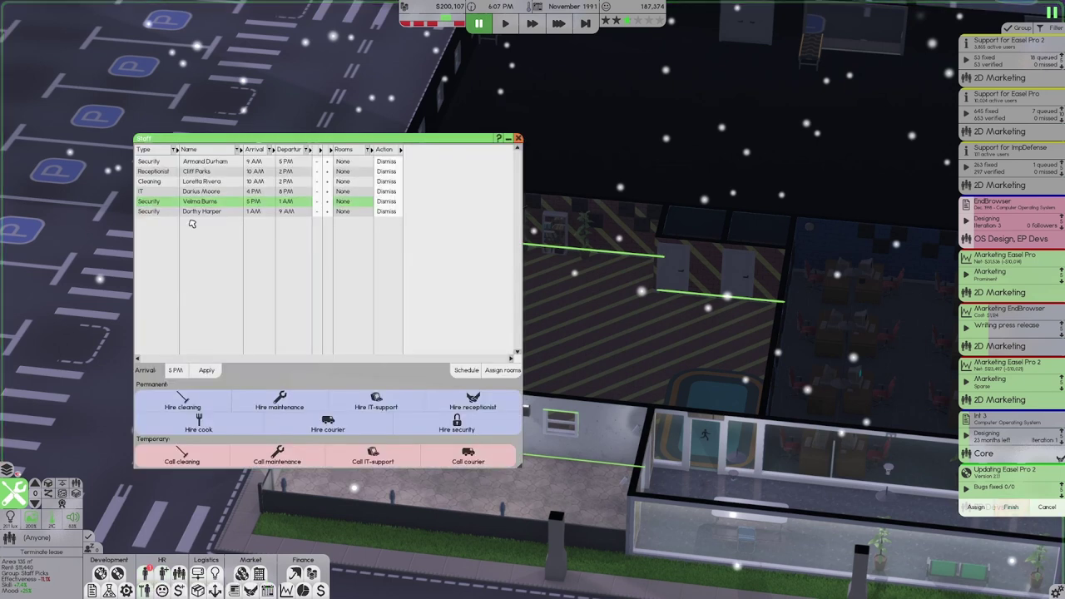
{"action": "left_click", "coordinate": [158, 201]}
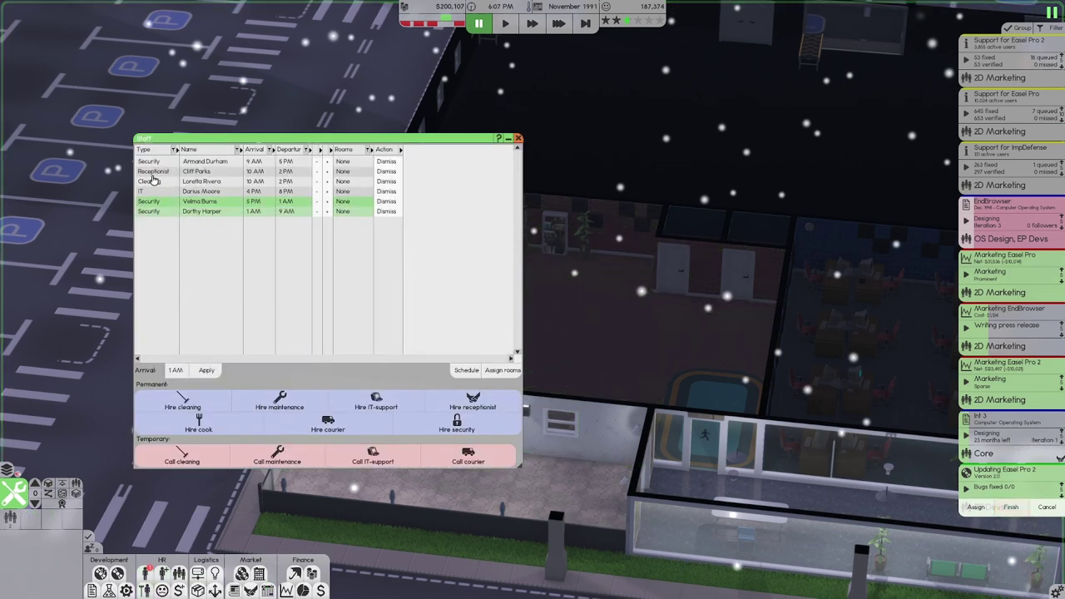
{"action": "left_click", "coordinate": [153, 163]}
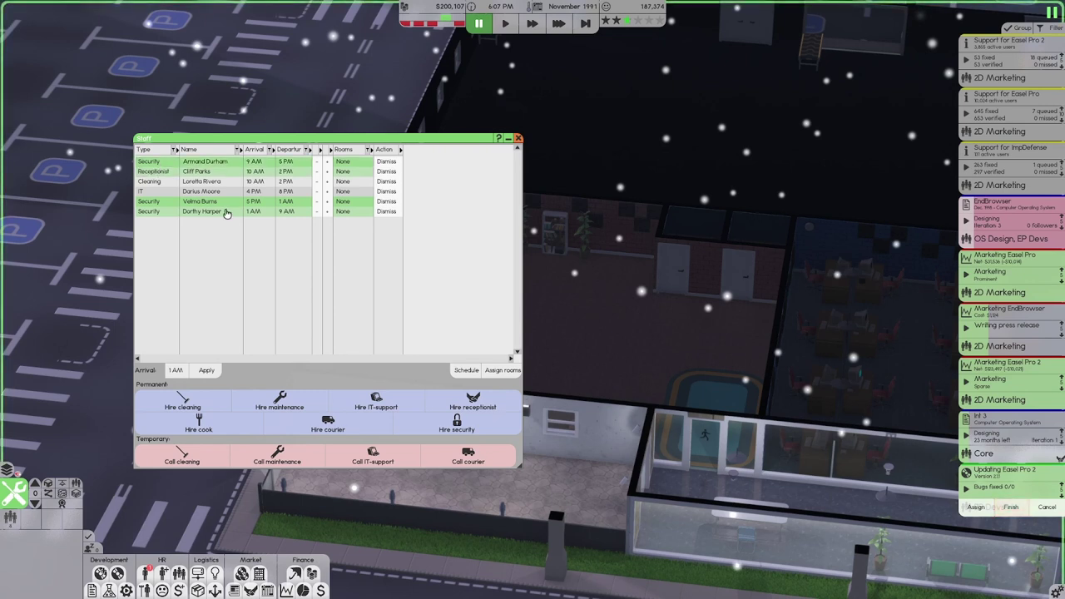
{"action": "left_click", "coordinate": [502, 370]}
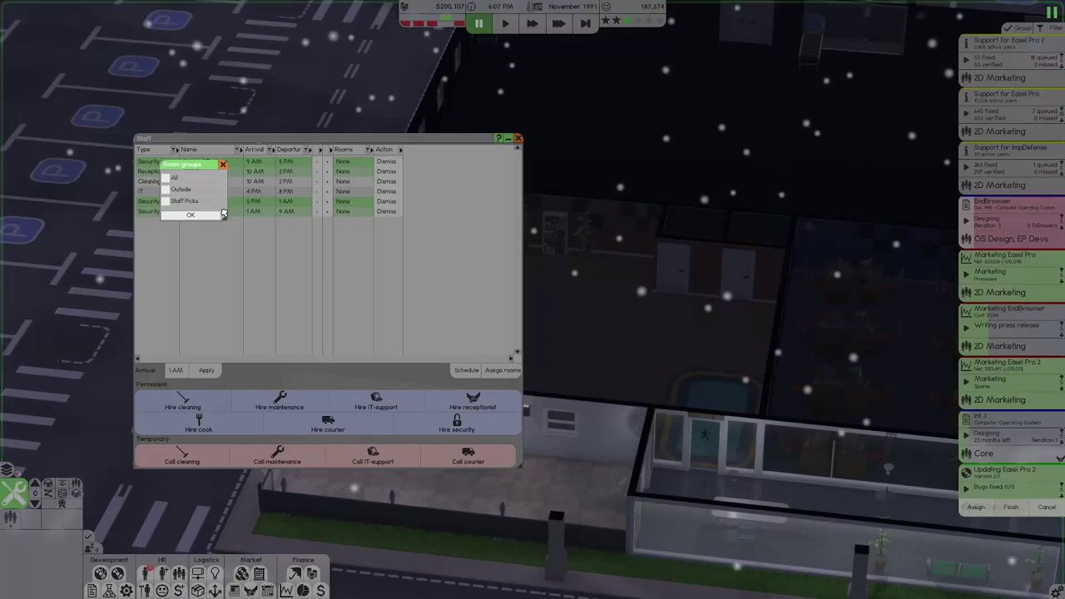
{"action": "left_click", "coordinate": [168, 202]}
{"action": "left_click", "coordinate": [191, 215]}
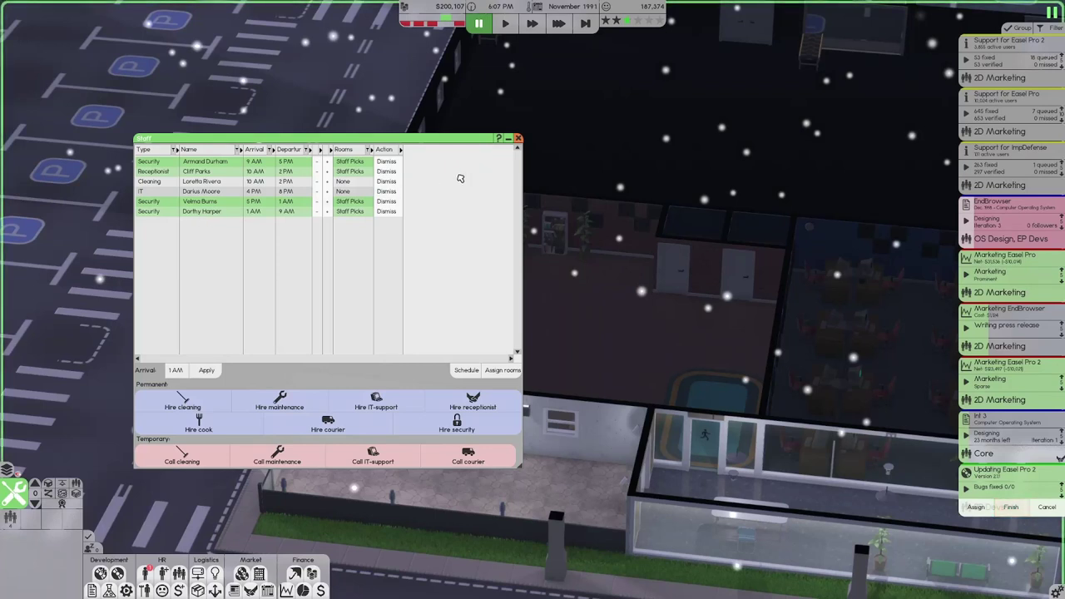
{"action": "left_click", "coordinate": [518, 138]}
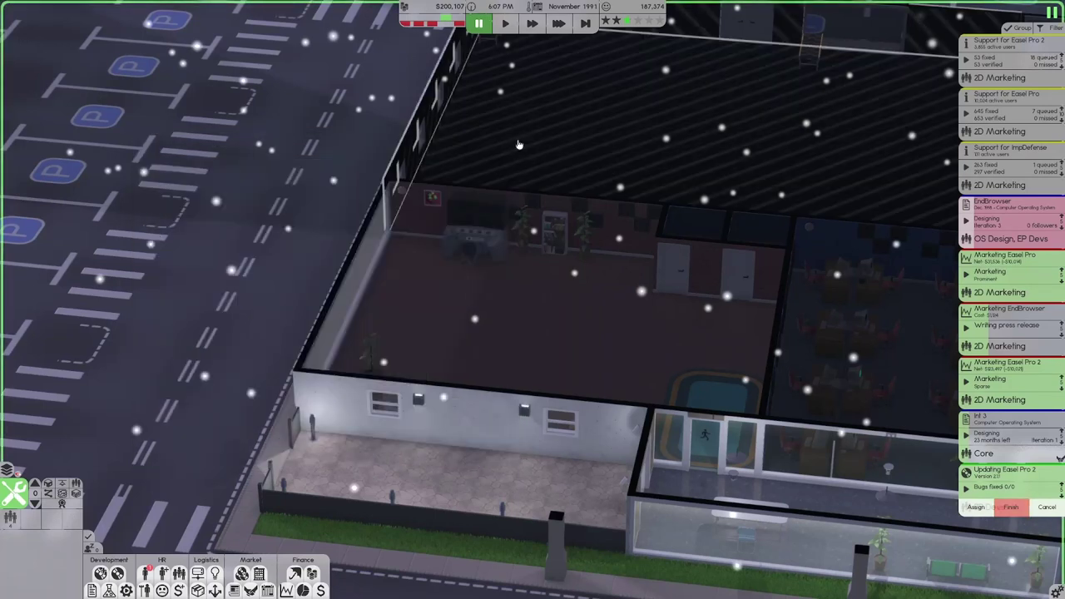
Skip ahead to December and accept OS Design member Carter Murray's new salary.
{"action": "left_click", "coordinate": [587, 24]}
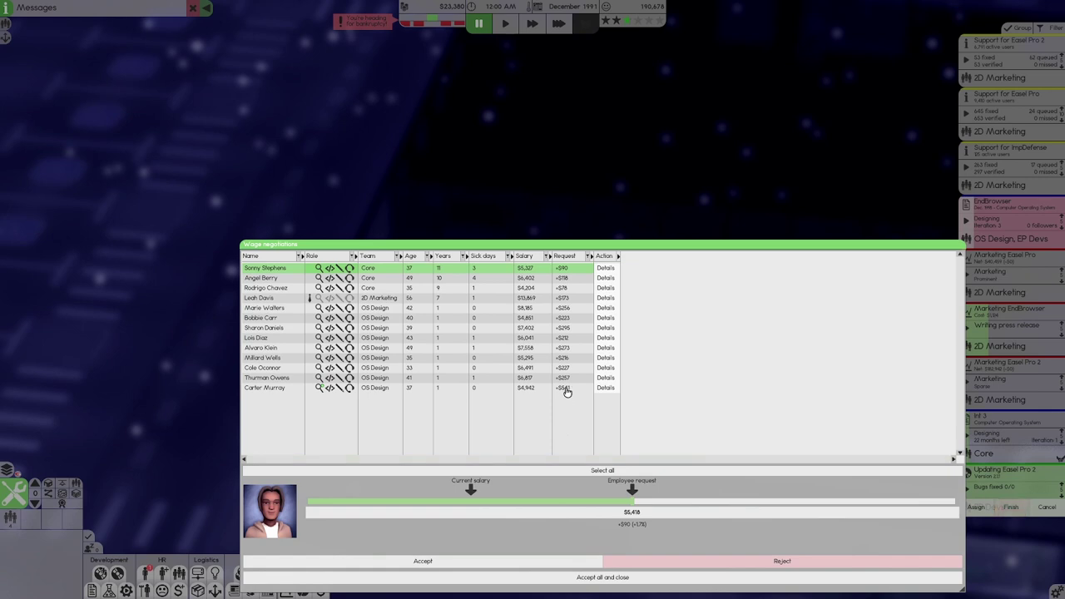
{"action": "left_click", "coordinate": [567, 390]}
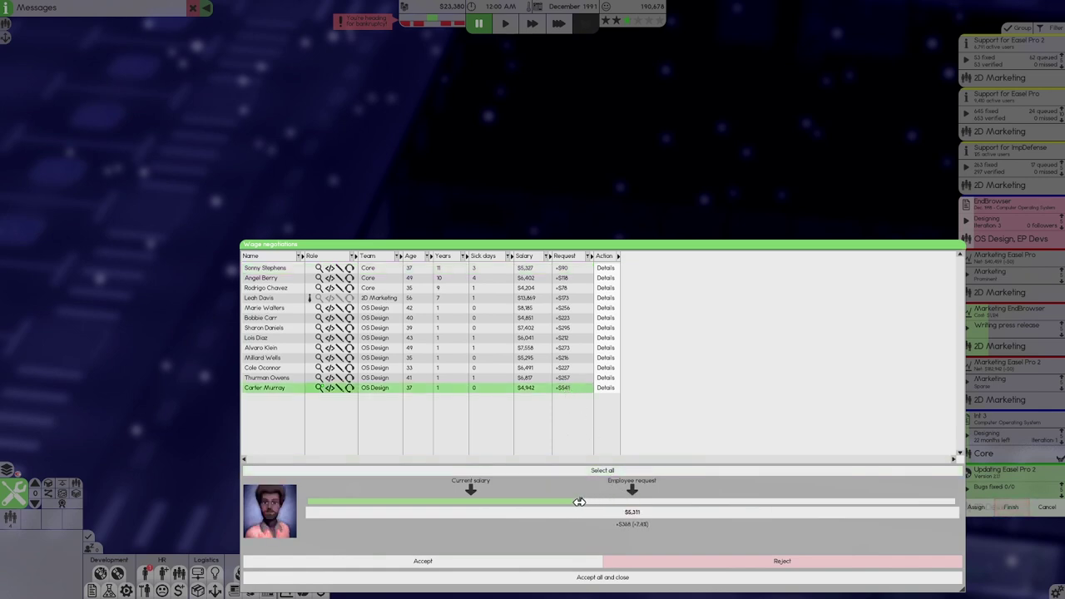
{"action": "left_click", "coordinate": [579, 566]}
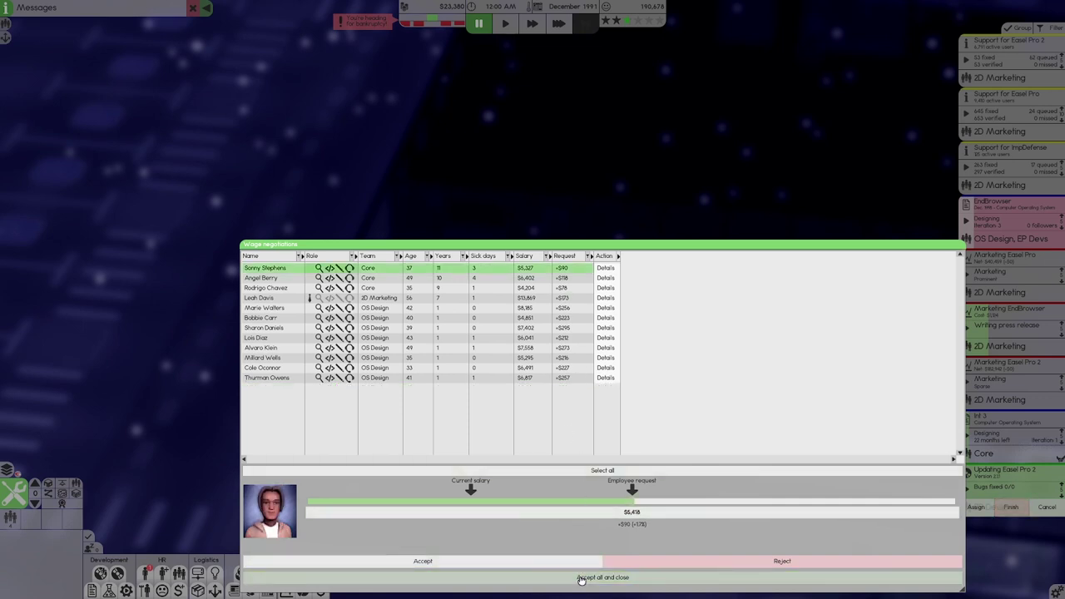
Close the wage negotiations and run the clock at speed 2.
{"action": "key", "text": "Escape"}
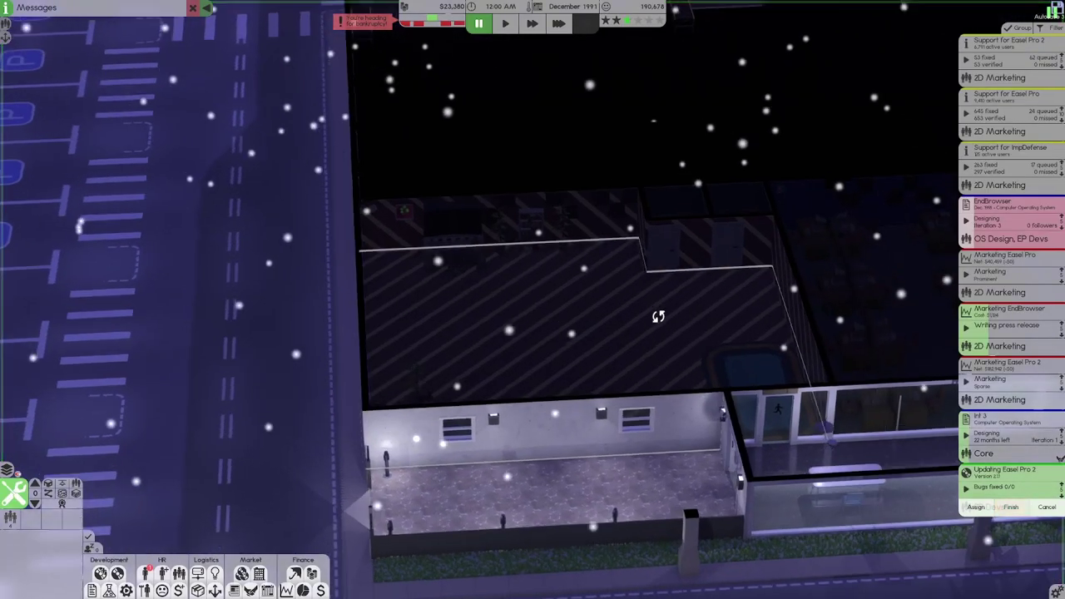
{"action": "key", "text": "2"}
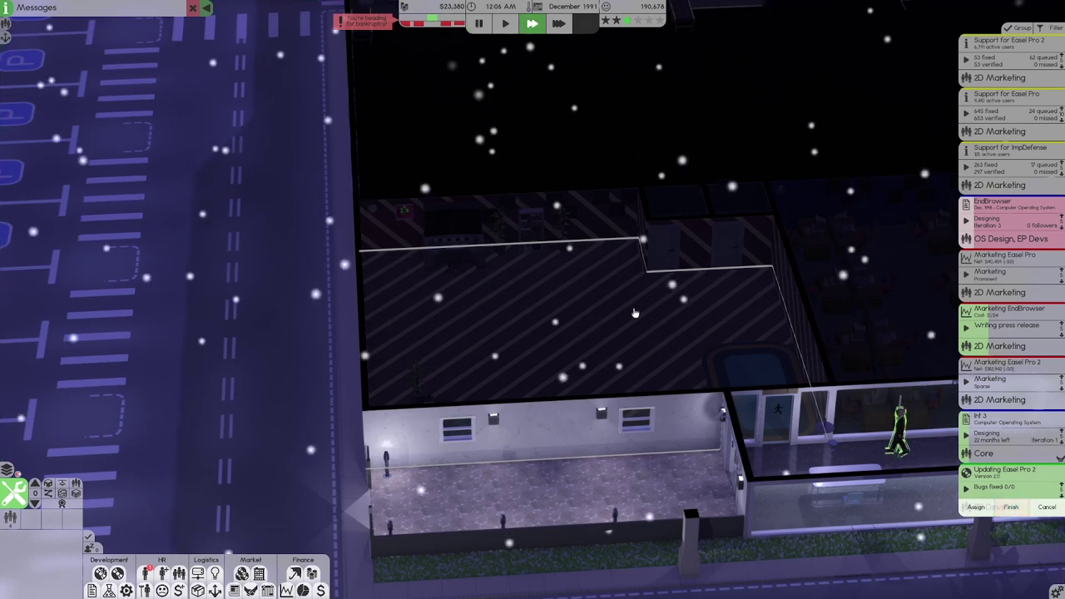
{"action": "scroll", "coordinate": [593, 265], "scroll_direction": "down", "scroll_amount": 3}
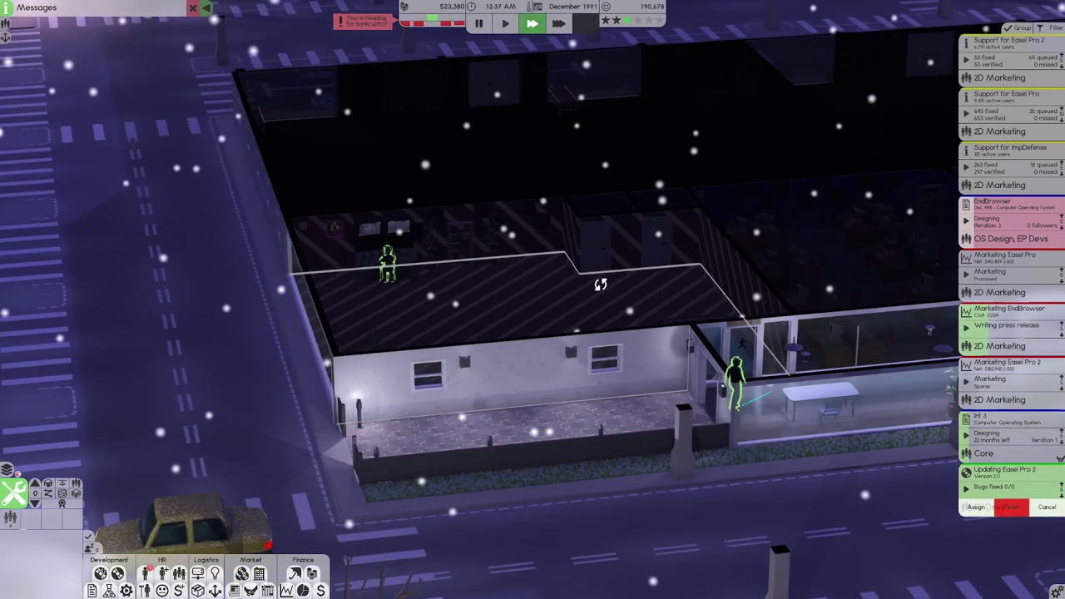
{"action": "mouse_move", "coordinate": [586, 274]}
{"action": "left_mouse_down"}
{"action": "mouse_move", "coordinate": [560, 374]}
{"action": "mouse_move", "coordinate": [687, 360]}
{"action": "left_mouse_up"}
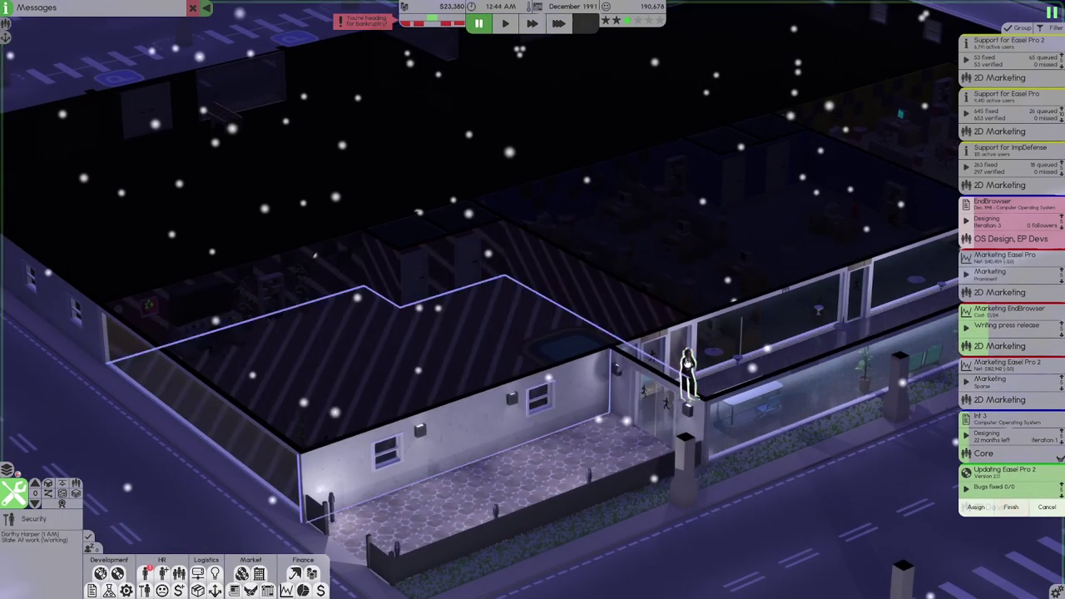
{"action": "scroll", "coordinate": [533, 300], "scroll_direction": "down", "scroll_amount": 3}
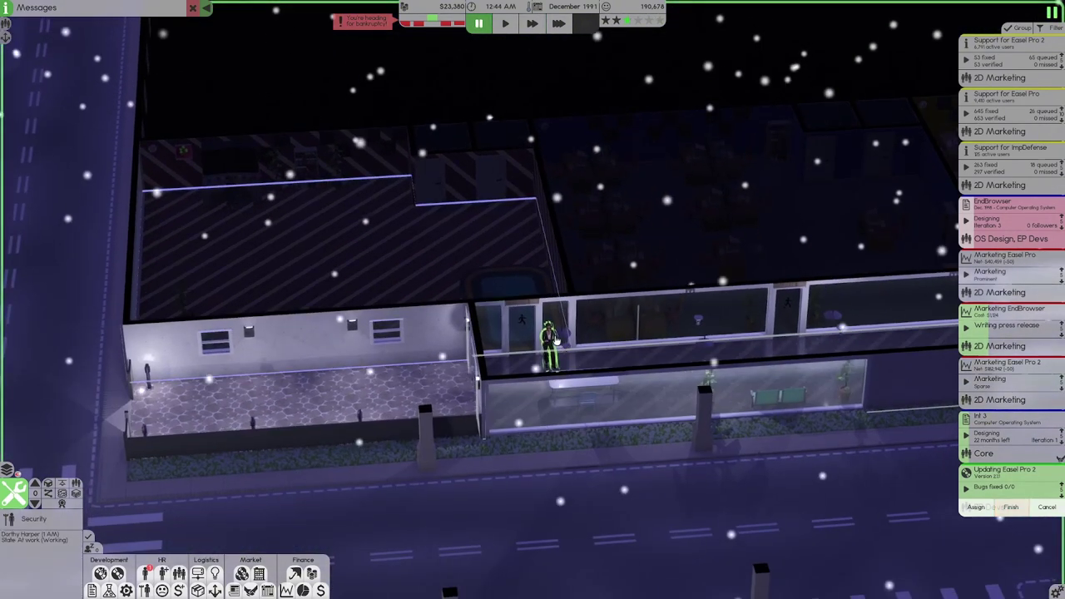
Open and close the team list and the support staff list.
{"action": "left_click", "coordinate": [179, 573]}
{"action": "left_click", "coordinate": [828, 131]}
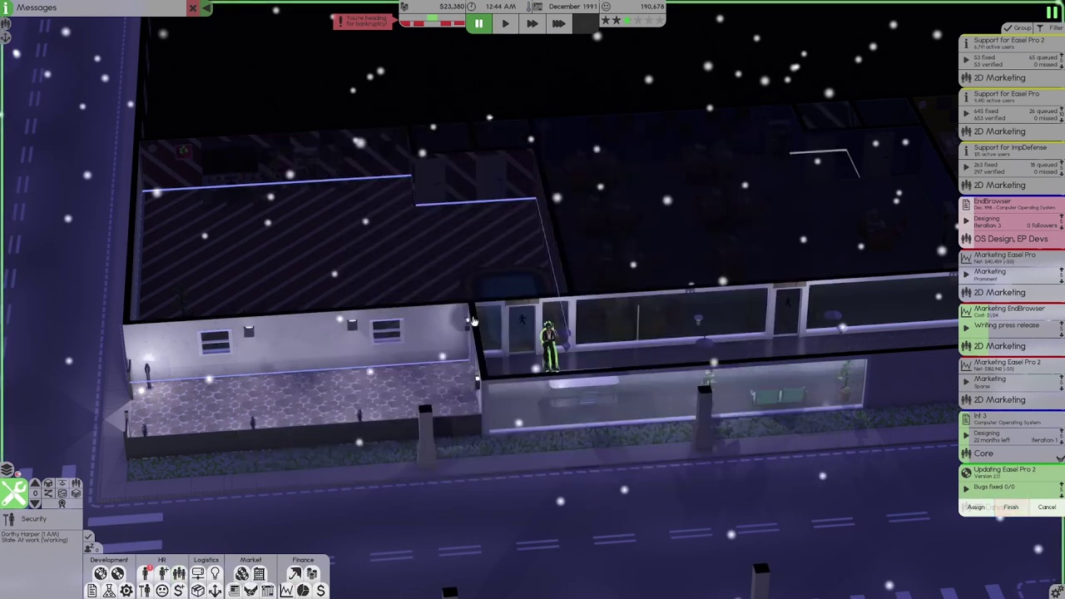
{"action": "left_click", "coordinate": [162, 590]}
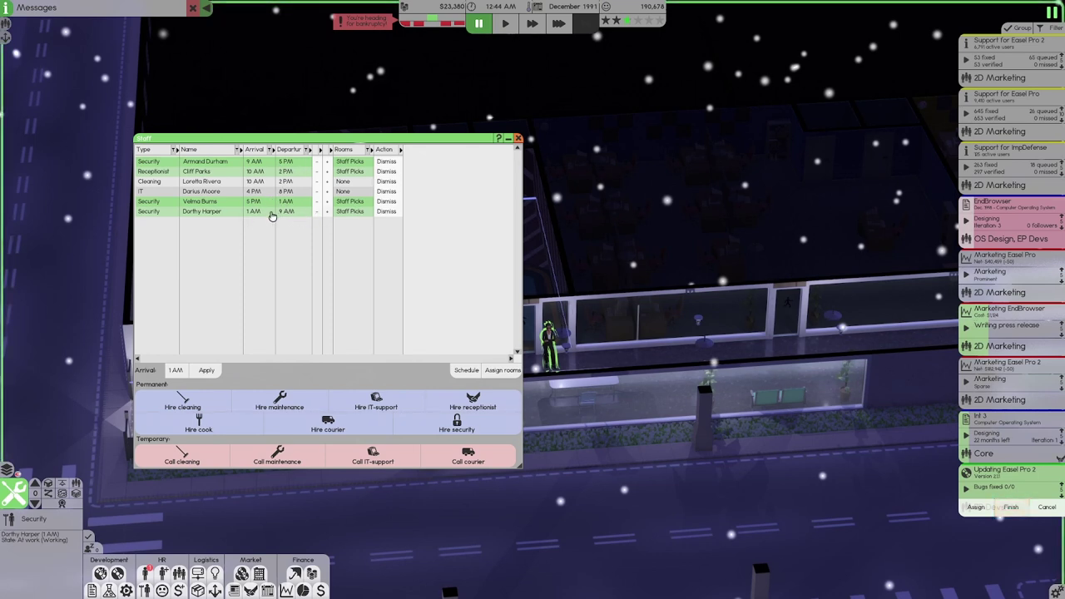
{"action": "left_click", "coordinate": [520, 139]}
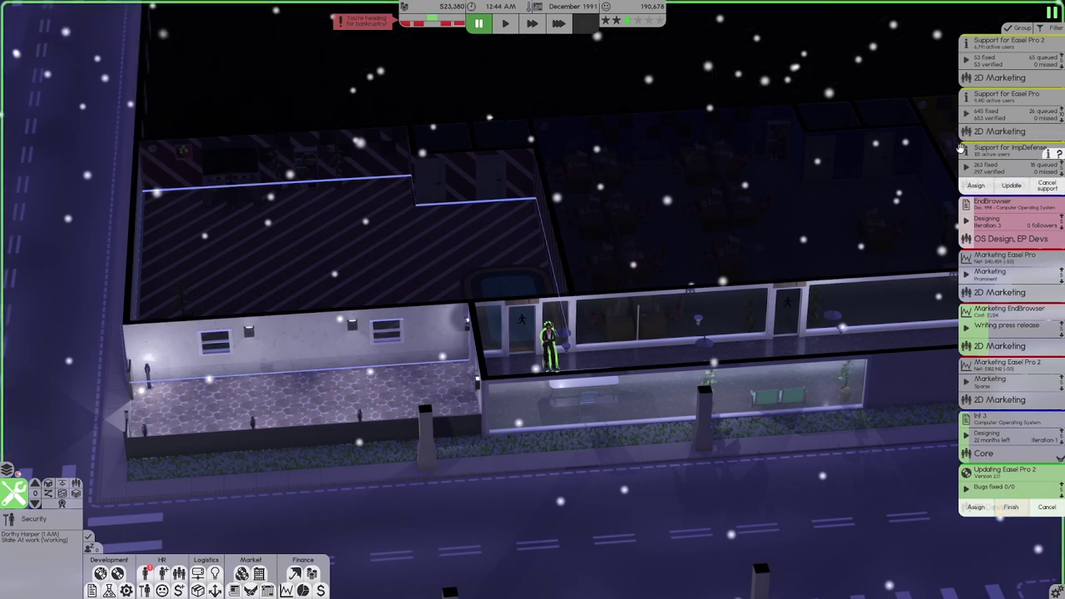
{"action": "mouse_move", "coordinate": [1010, 159]}
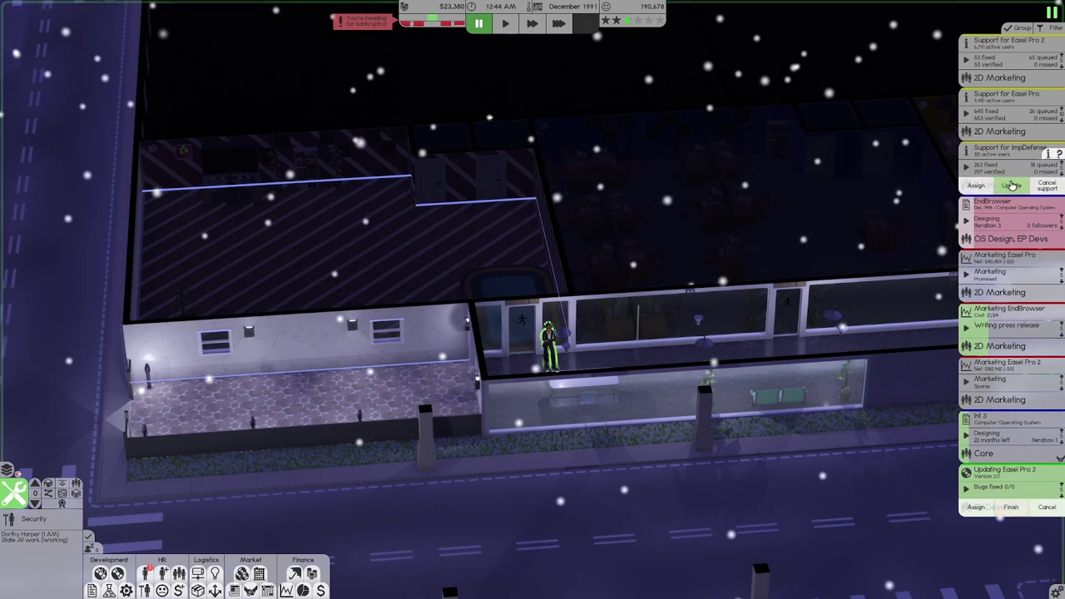
Plan an ImpDefense update, raising its tech levels and browsing the 2D editor tools.
{"action": "left_click", "coordinate": [1013, 188]}
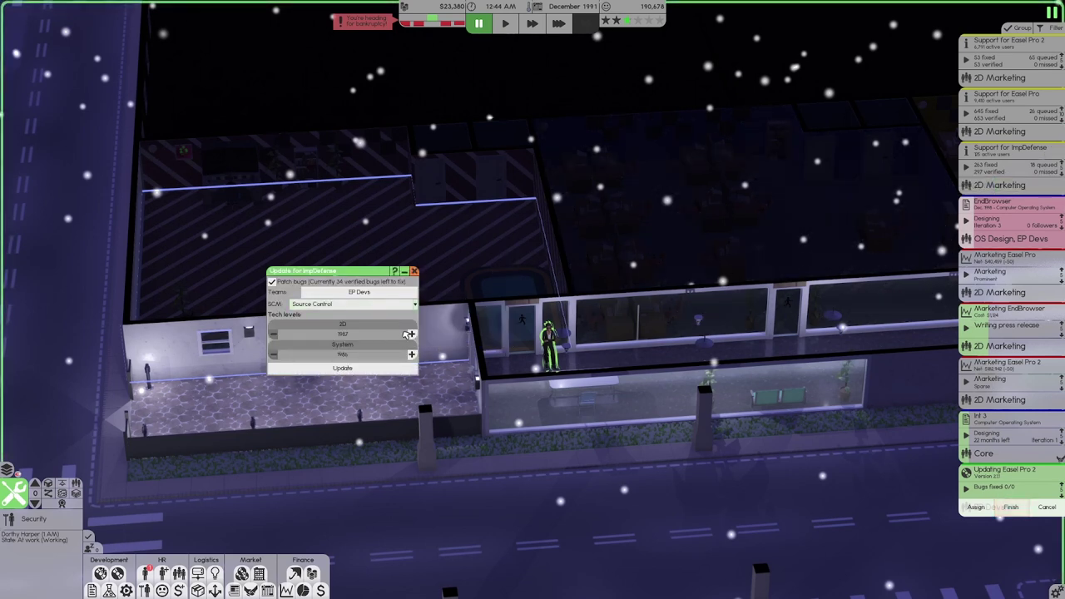
{"action": "left_click", "coordinate": [411, 333]}
{"action": "left_click", "coordinate": [412, 355]}
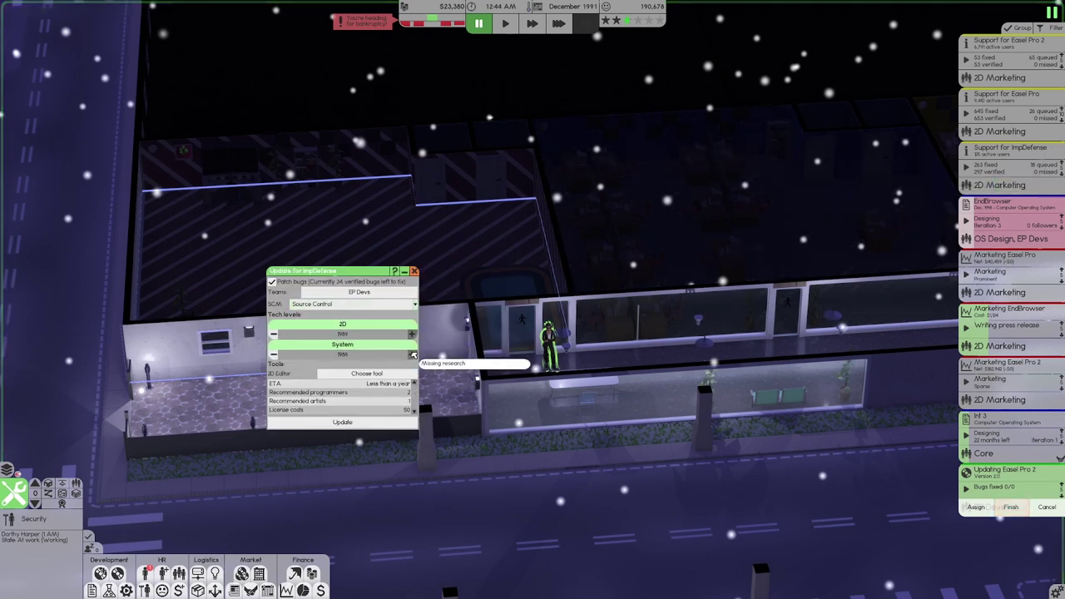
{"action": "left_click", "coordinate": [399, 375]}
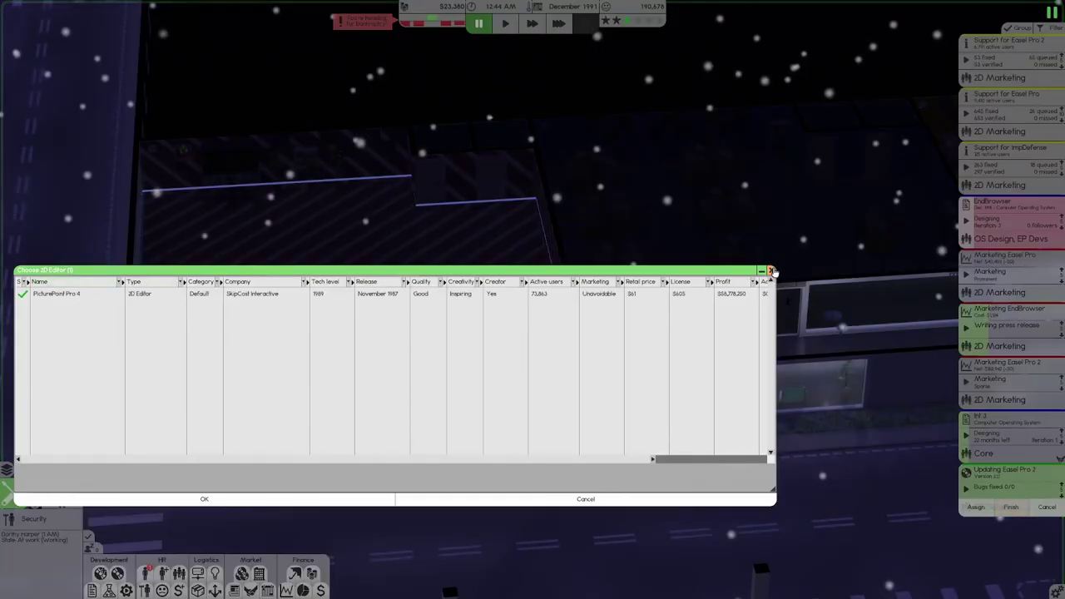
{"action": "left_click", "coordinate": [772, 272]}
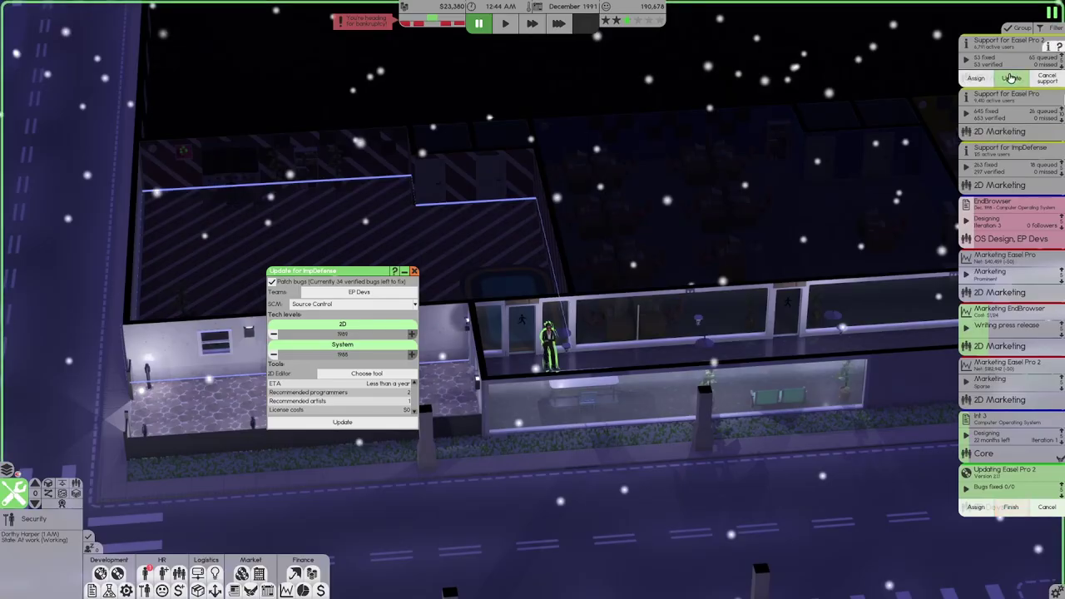
Check EndBrowser's progress and launch an update for Easel Pro.
{"action": "left_click", "coordinate": [1012, 131]}
{"action": "left_click", "coordinate": [533, 318]}
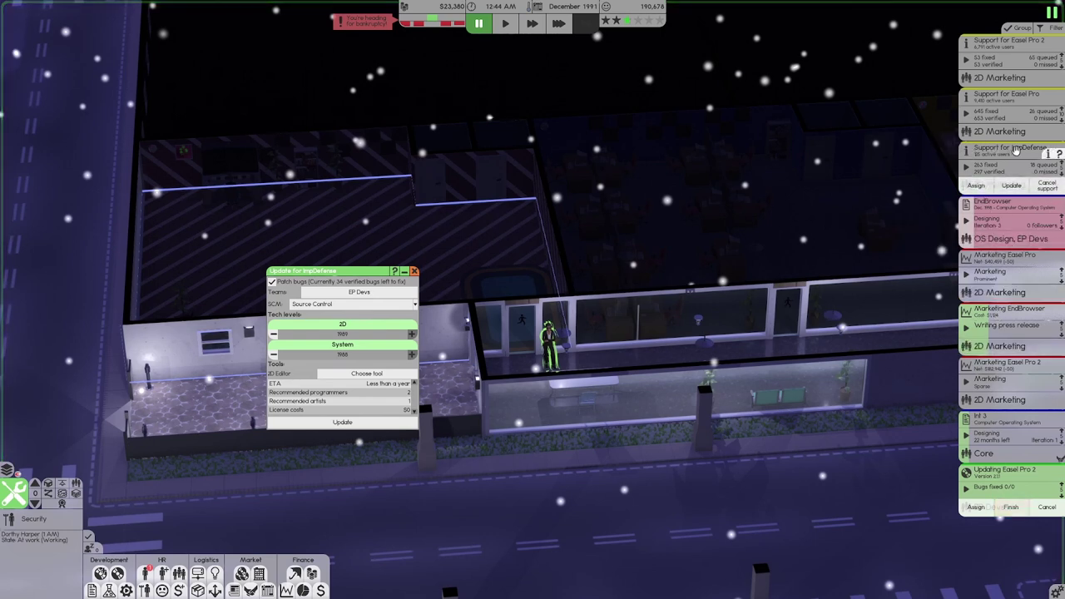
{"action": "mouse_move", "coordinate": [998, 218]}
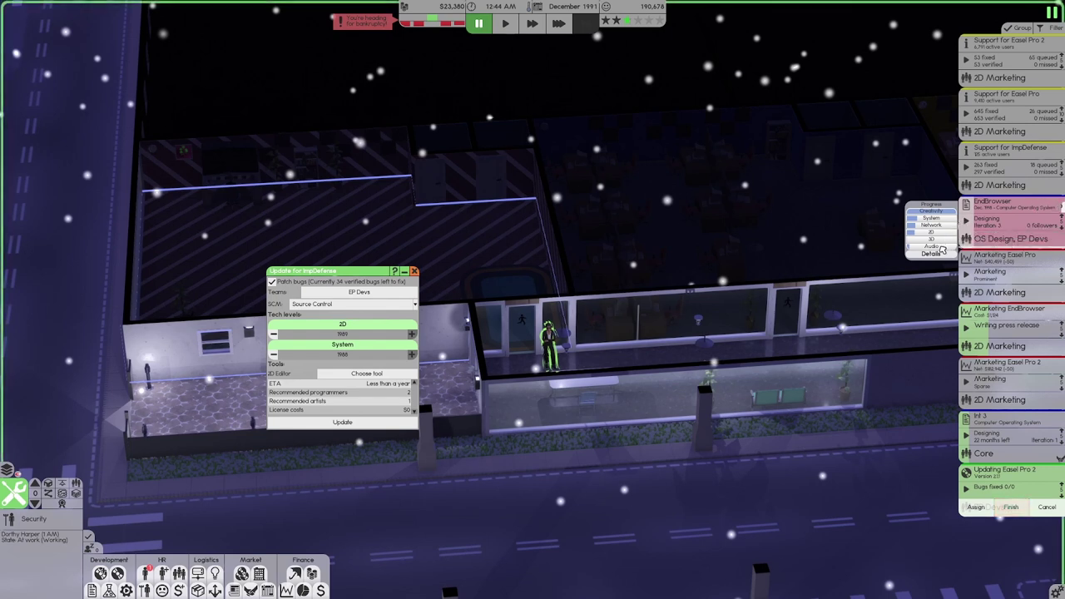
{"action": "left_click", "coordinate": [938, 253]}
{"action": "left_click", "coordinate": [896, 66]}
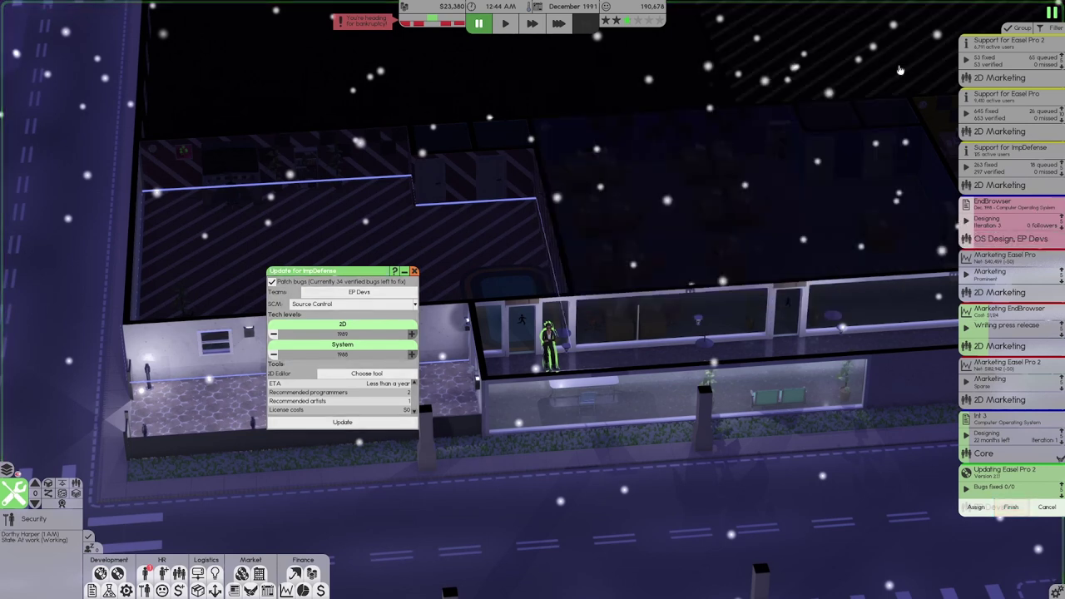
{"action": "mouse_move", "coordinate": [1011, 54]}
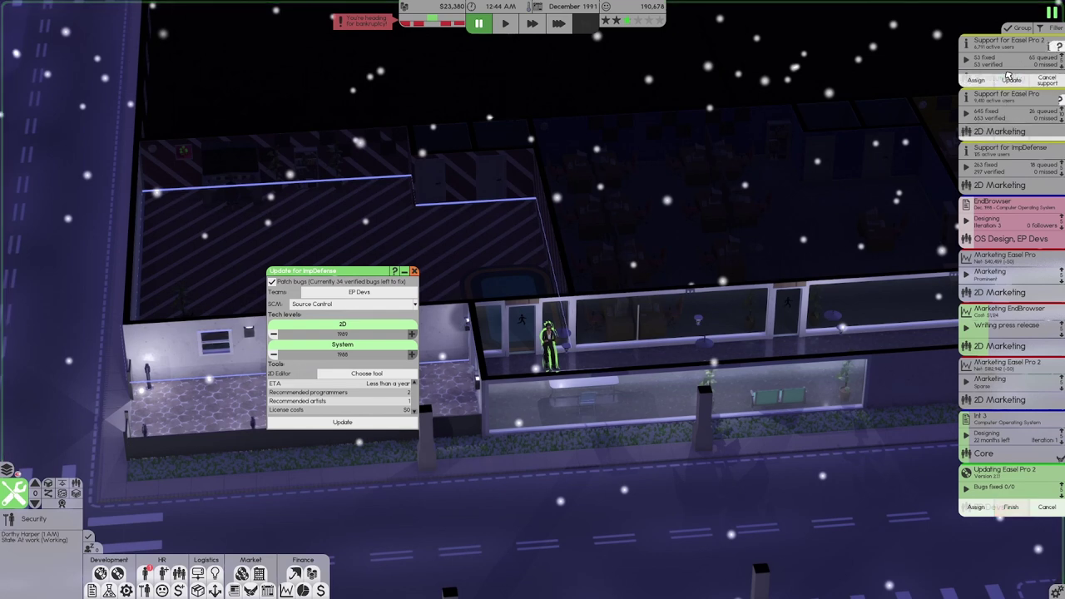
{"action": "mouse_move", "coordinate": [1007, 109]}
{"action": "left_click", "coordinate": [1011, 131]}
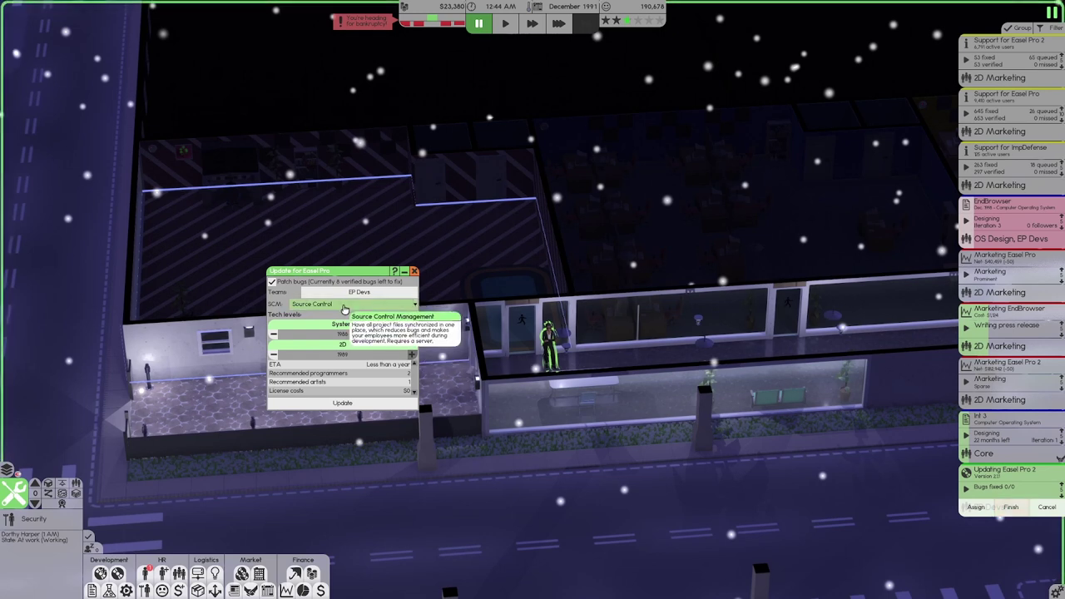
{"action": "left_click", "coordinate": [342, 403]}
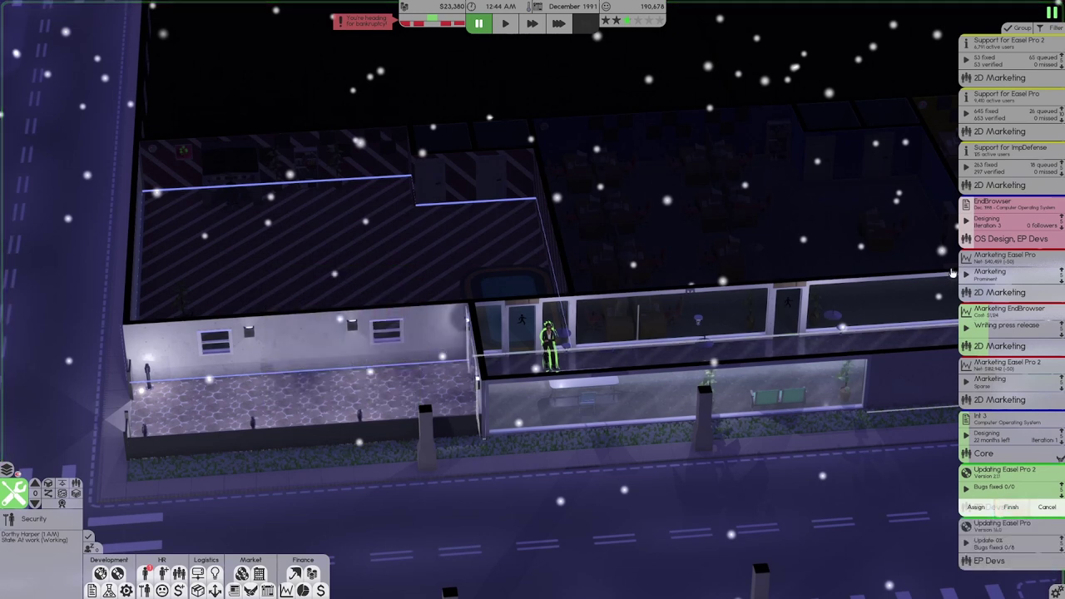
{"action": "mouse_move", "coordinate": [1010, 51]}
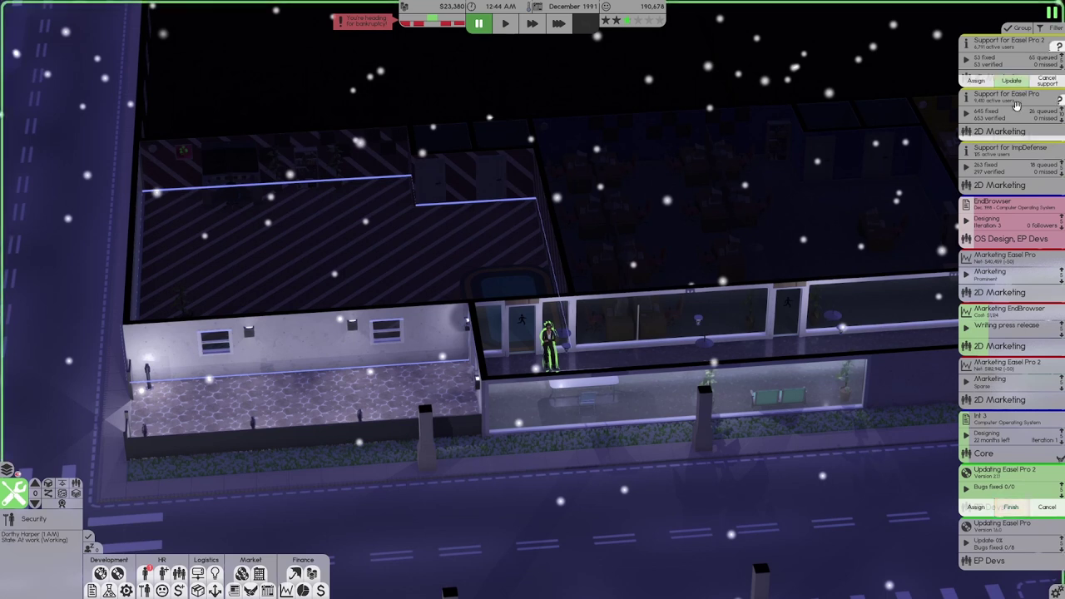
Reopen the ImpDefense update with 2D tech 1989 and System tech 1988.
{"action": "left_click", "coordinate": [1015, 188]}
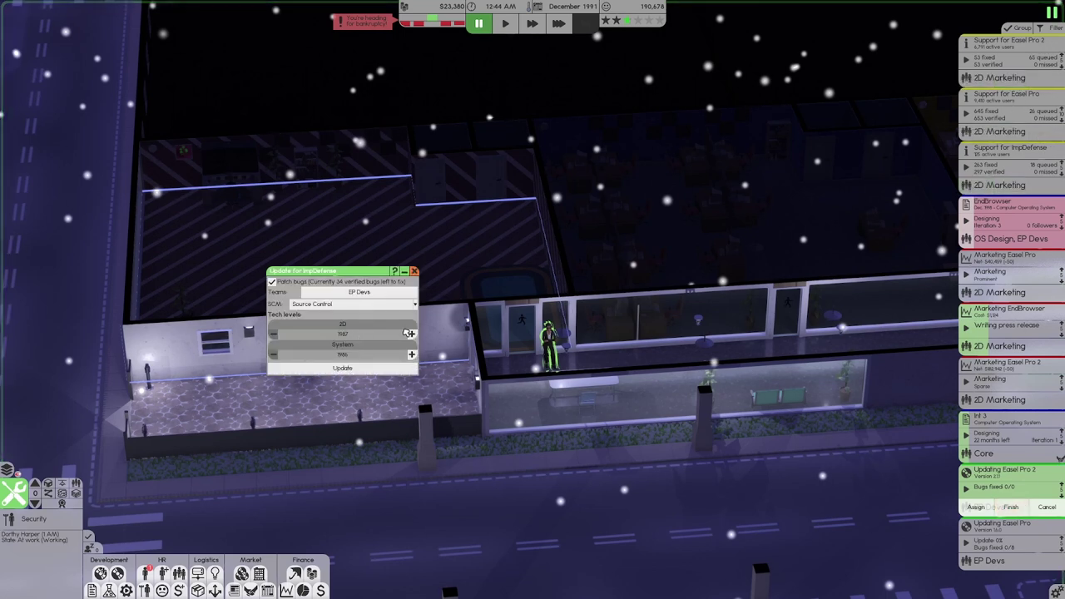
{"action": "left_click", "coordinate": [410, 334]}
{"action": "left_click", "coordinate": [411, 354]}
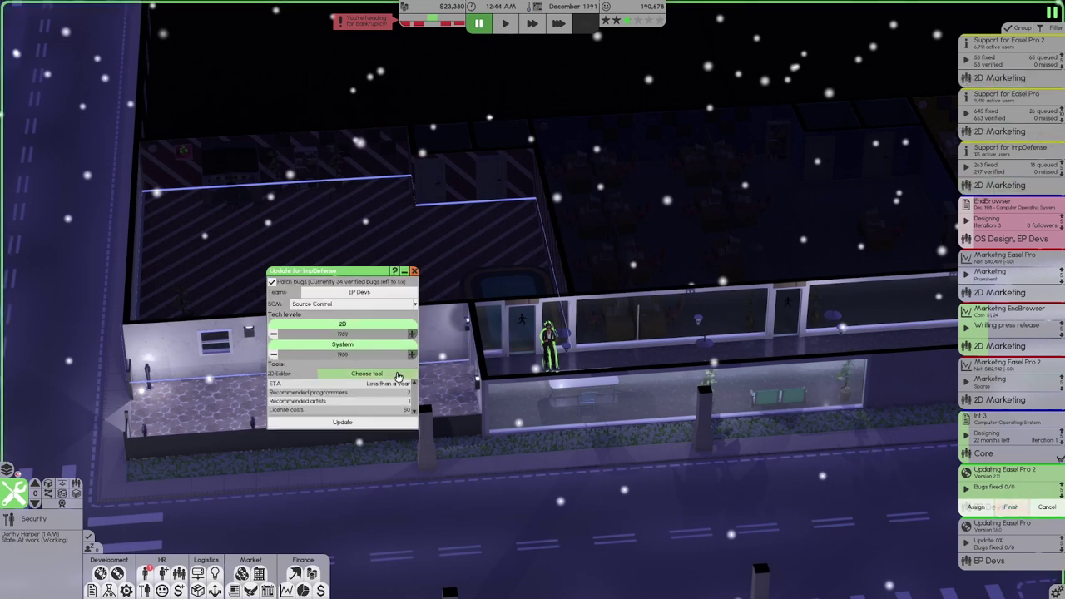
{"action": "left_click", "coordinate": [397, 374]}
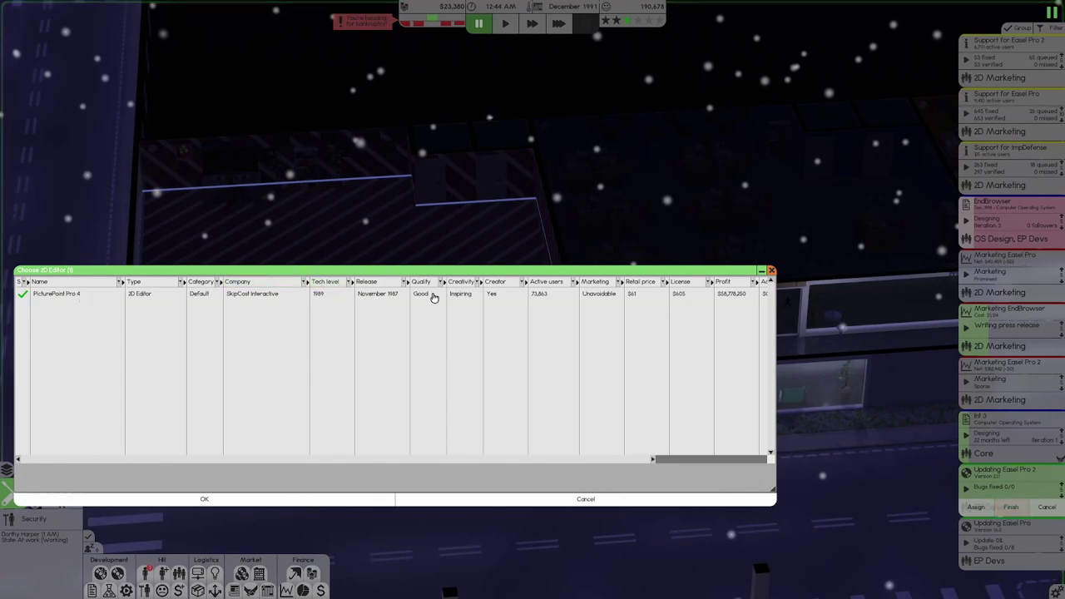
{"action": "left_click", "coordinate": [772, 272]}
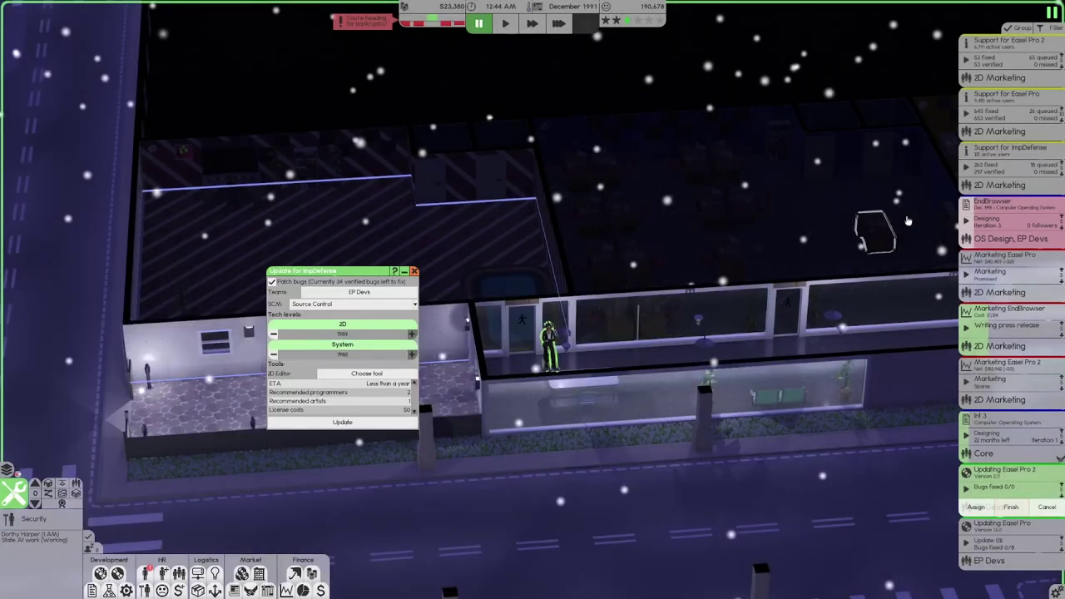
Check Easel Pro 2's required tech levels, select it as 2D editor, and start the update.
{"action": "left_click", "coordinate": [333, 274]}
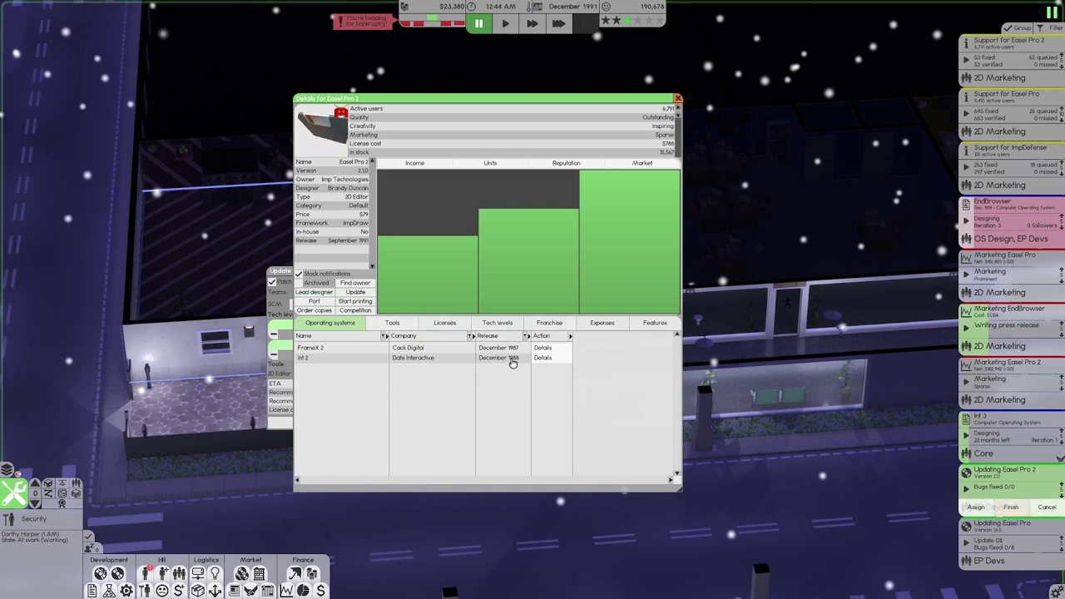
{"action": "left_click", "coordinate": [491, 323]}
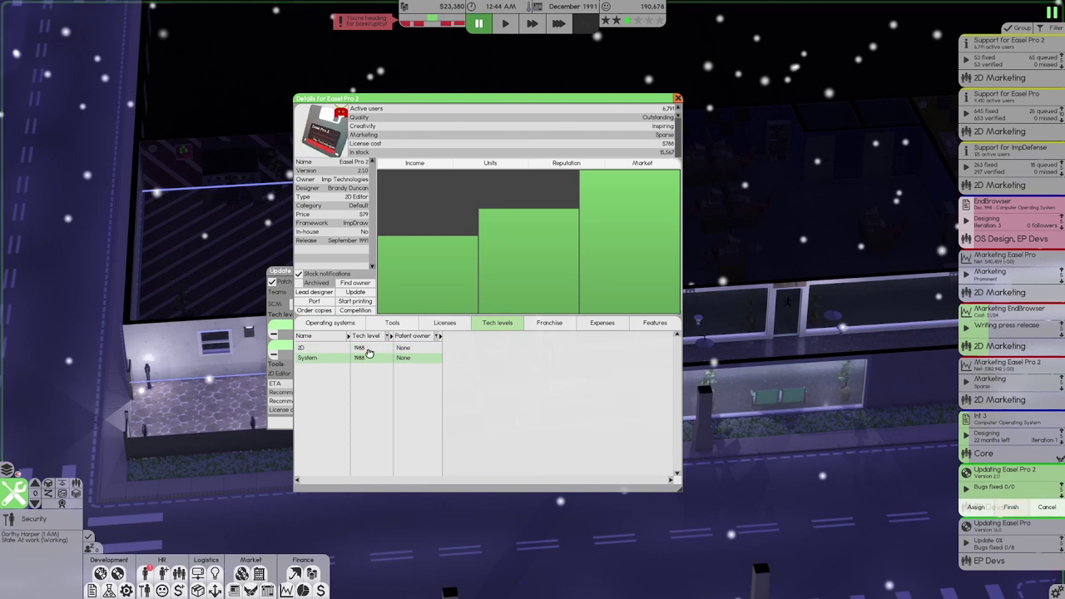
{"action": "left_click", "coordinate": [680, 100]}
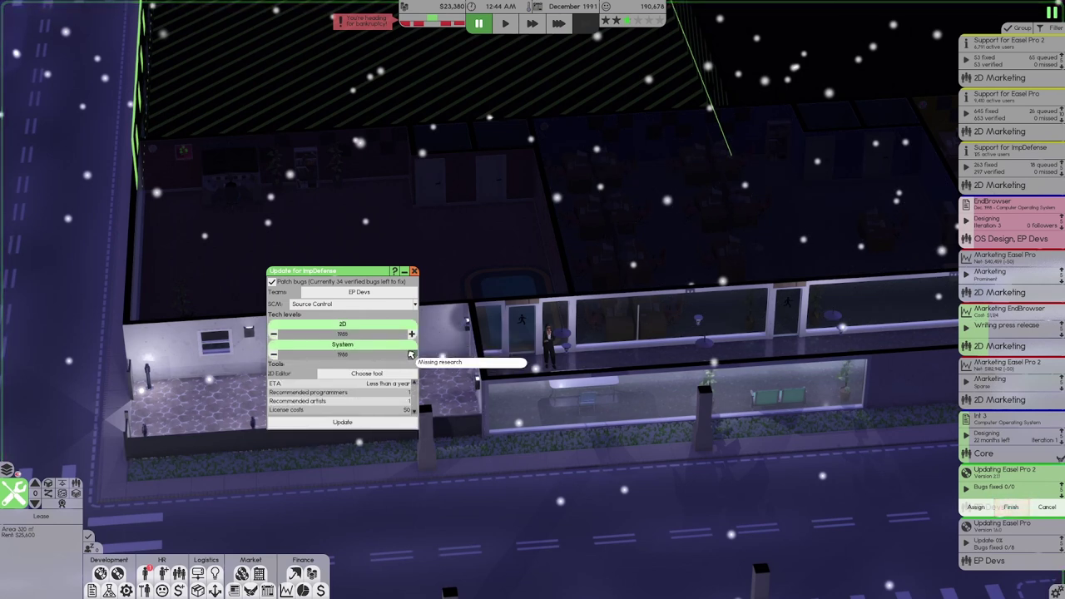
{"action": "left_click", "coordinate": [379, 376]}
{"action": "left_click", "coordinate": [77, 306]}
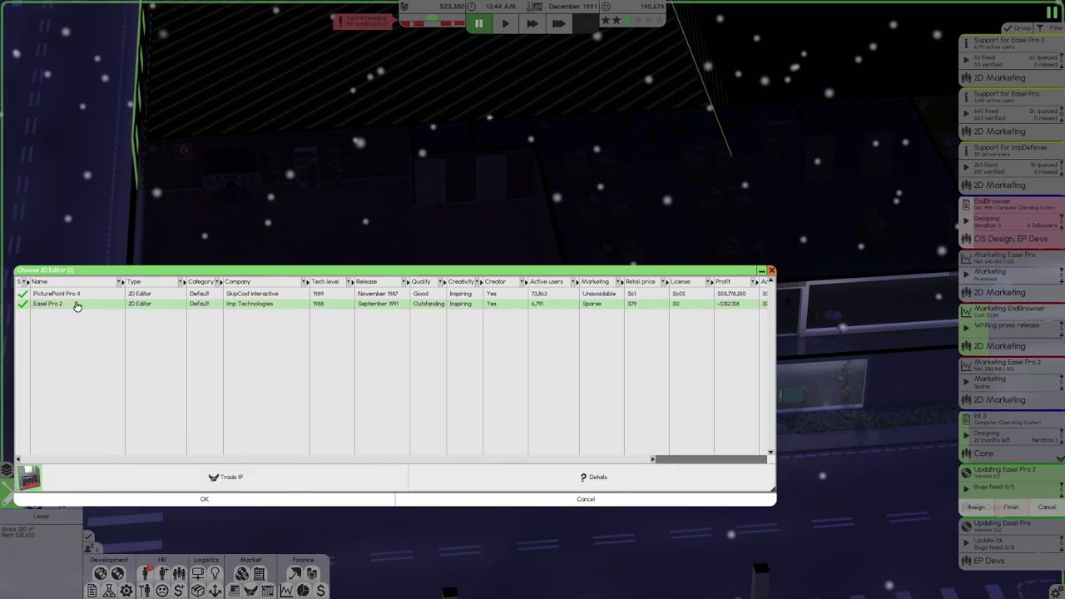
{"action": "left_click", "coordinate": [309, 496]}
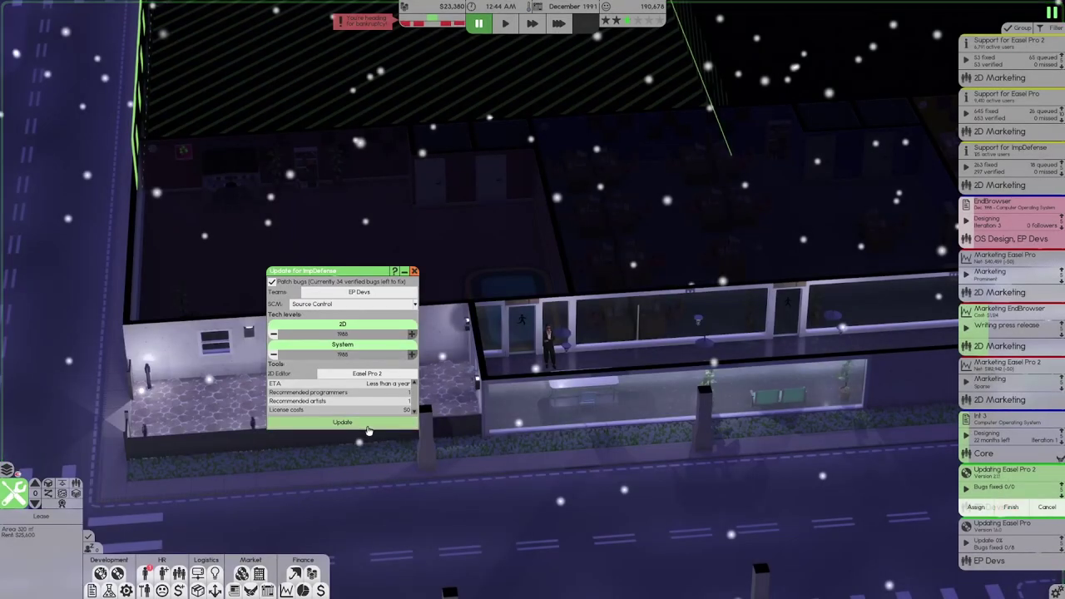
{"action": "left_click", "coordinate": [342, 422]}
Fast-forward past the night, check the Easel Pro support tasks, then resume normal speed.
{"action": "left_click", "coordinate": [505, 23]}
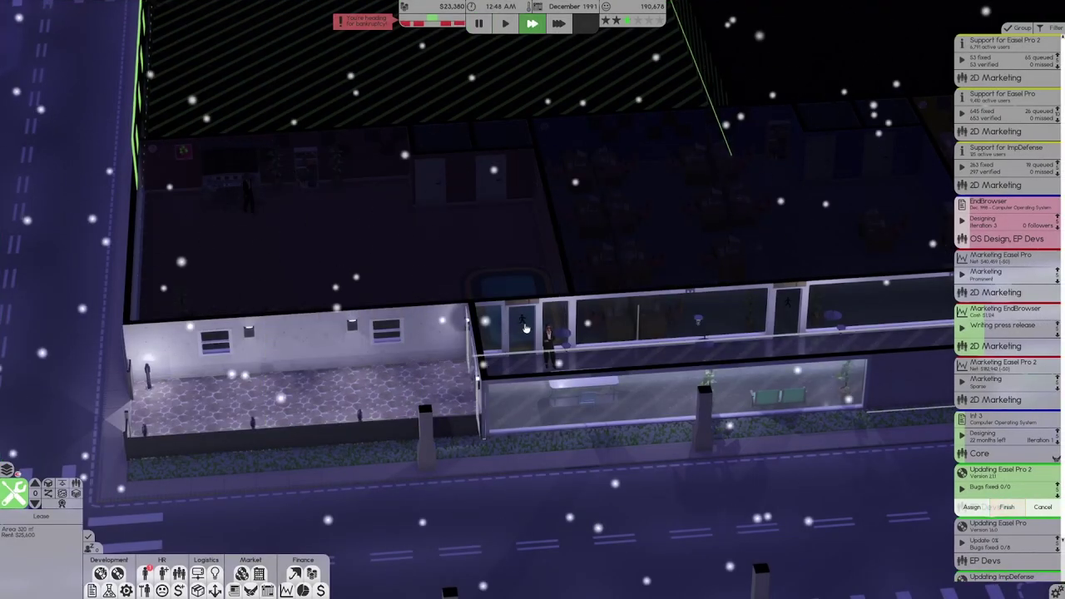
{"action": "left_click", "coordinate": [558, 23]}
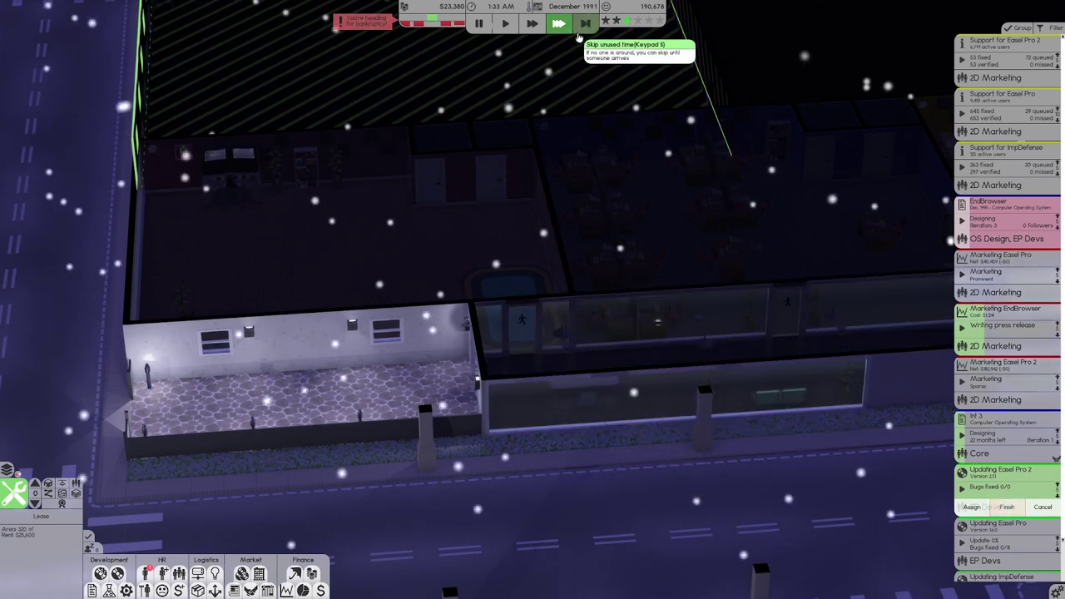
{"action": "left_click", "coordinate": [1000, 58]}
{"action": "left_click", "coordinate": [990, 98]}
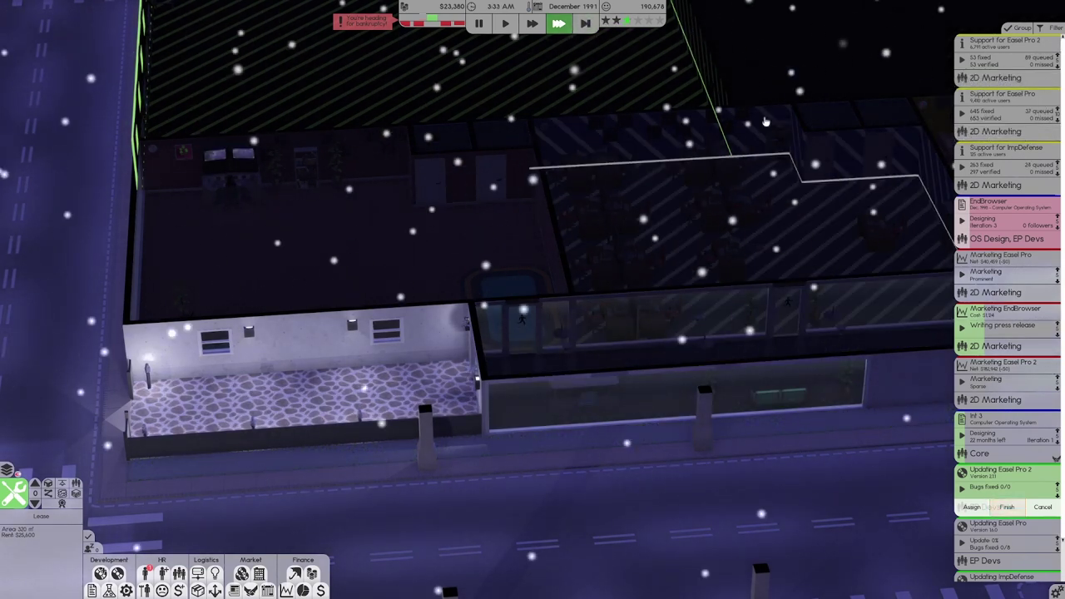
{"action": "key", "text": "1"}
{"action": "left_click", "coordinate": [1001, 58]}
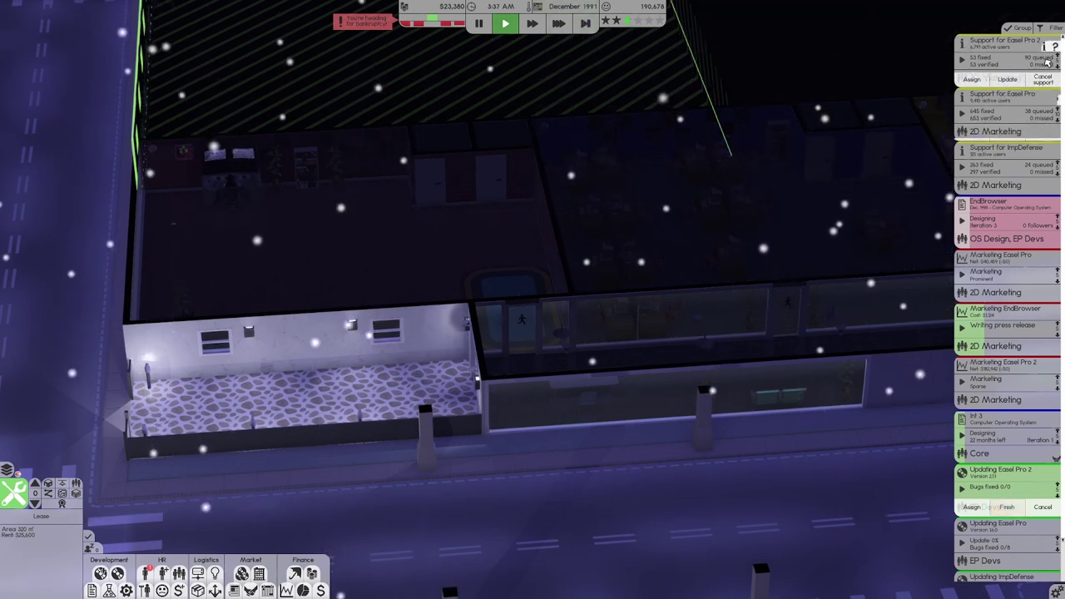
Compare Easel Pro 2's feature and reputation charts, then view its competition units-sold chart.
{"action": "left_click", "coordinate": [1000, 59]}
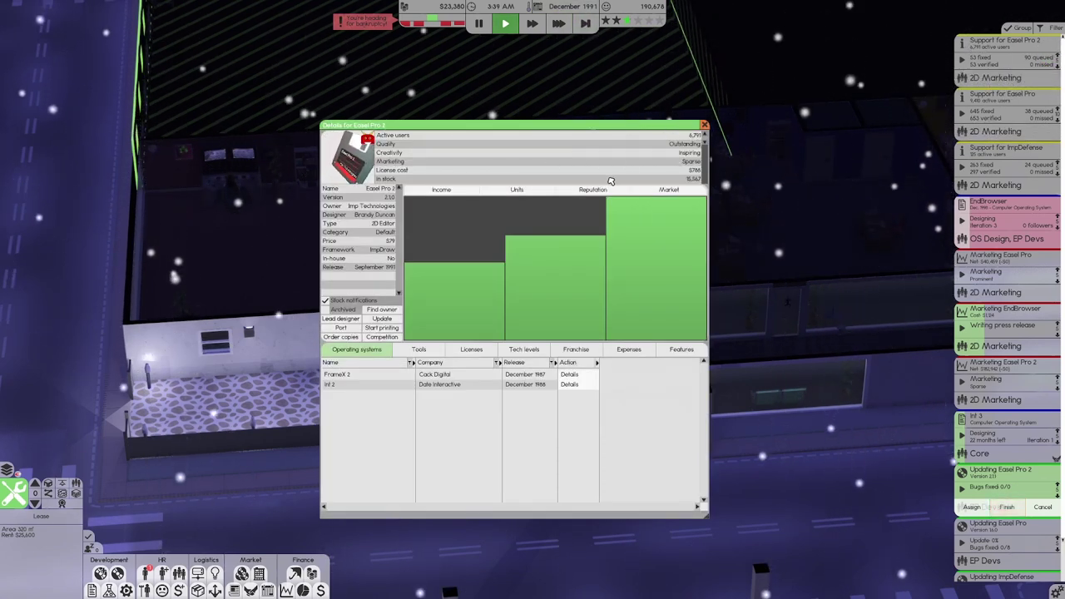
{"action": "left_click", "coordinate": [658, 190]}
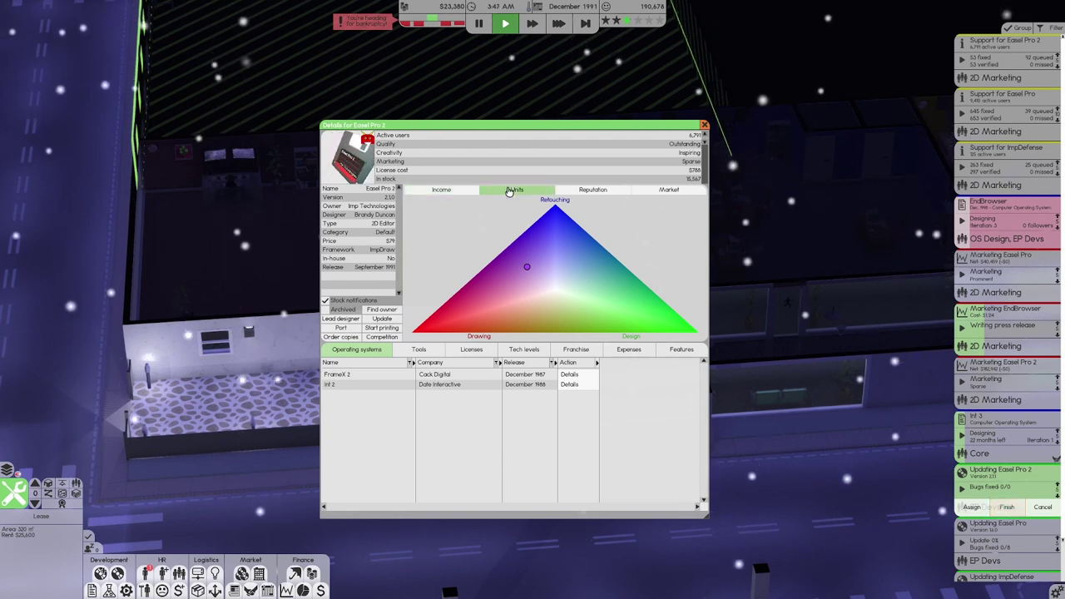
{"action": "left_click", "coordinate": [592, 189]}
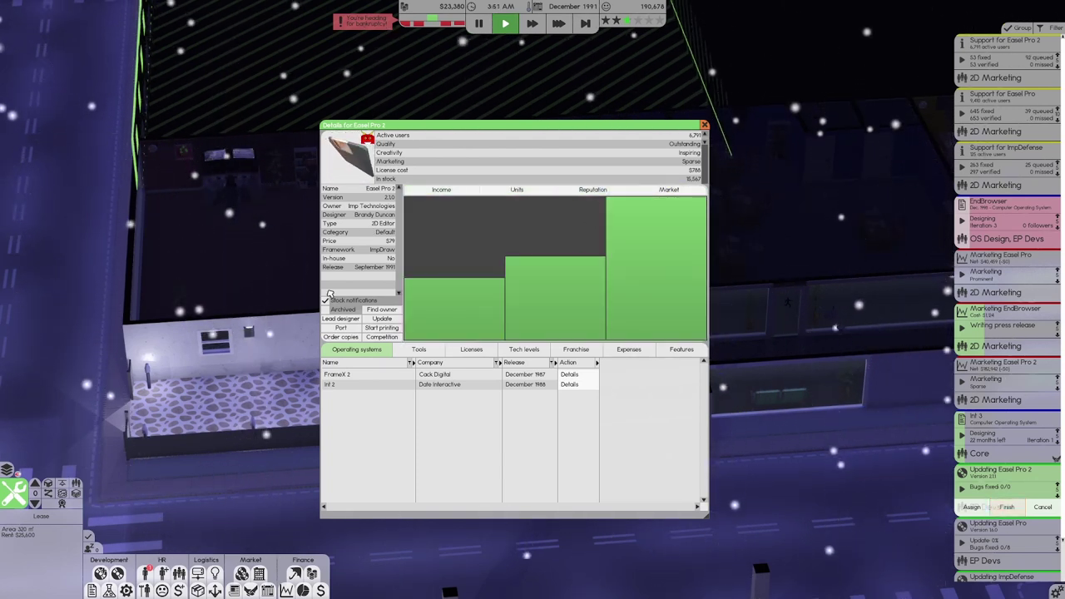
{"action": "left_click", "coordinate": [382, 338]}
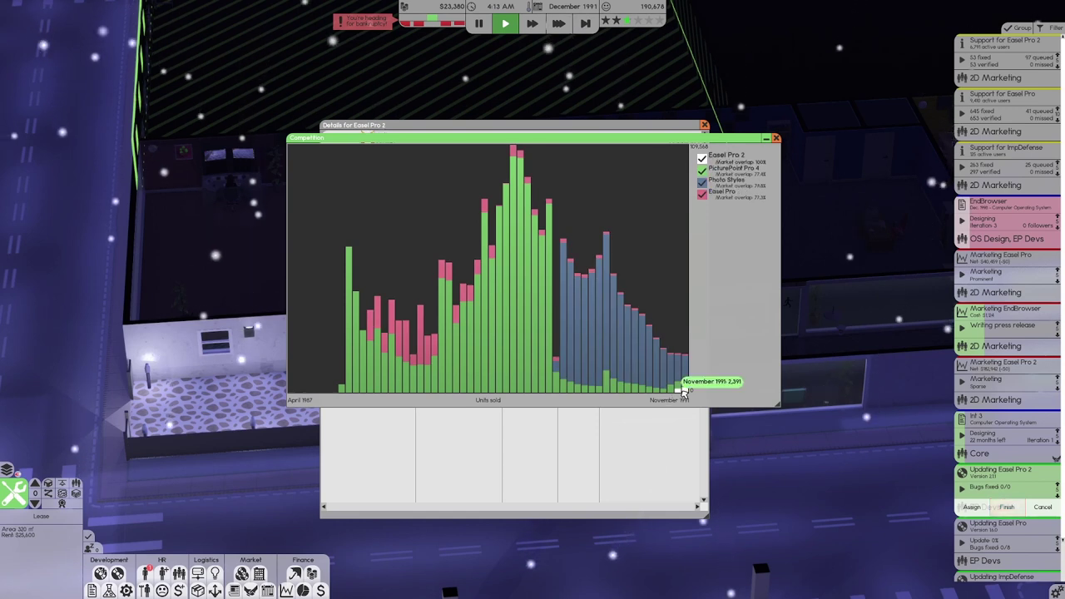
{"action": "left_click_drag", "start_coordinate": [473, 137], "coordinate": [452, 167]}
Close the competition chart and Easel Pro 2 details, then fast-forward to mid-morning over the offices.
{"action": "left_click", "coordinate": [709, 167]}
{"action": "left_click", "coordinate": [704, 129]}
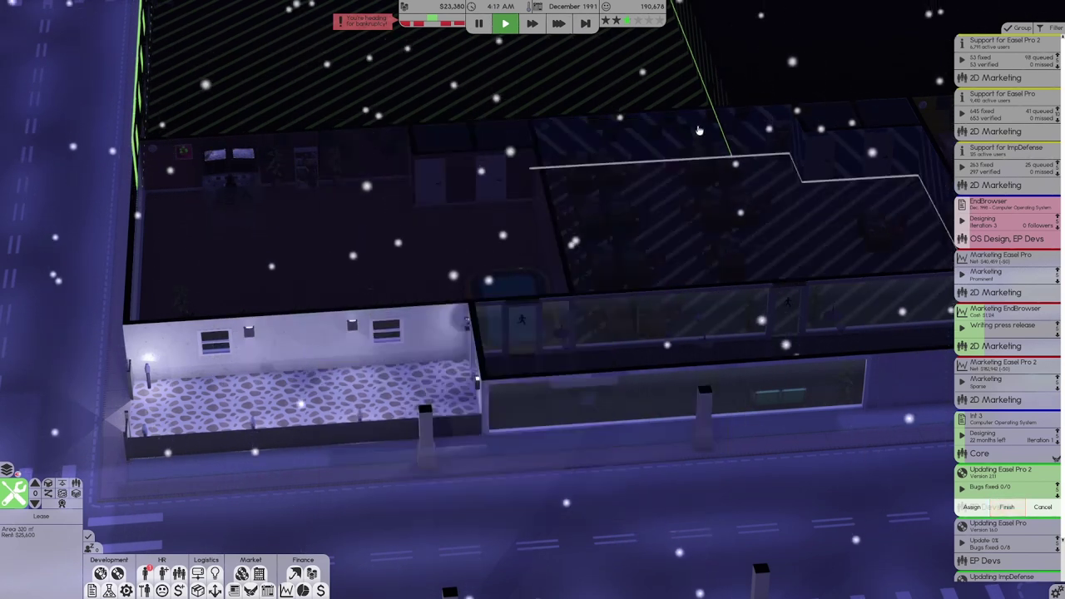
{"action": "left_click", "coordinate": [589, 23]}
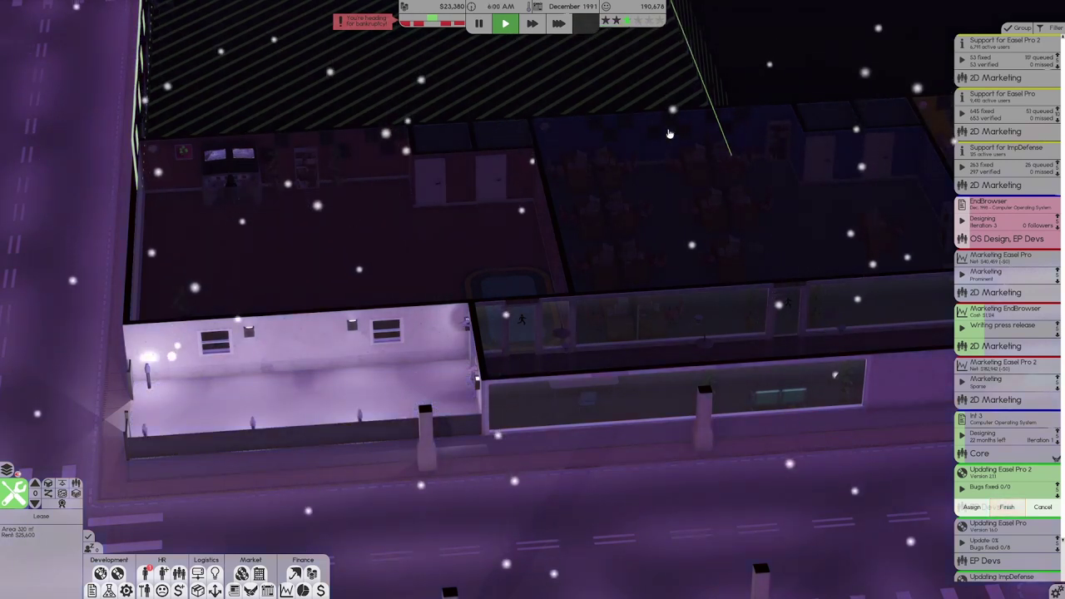
{"action": "key", "text": "3"}
{"action": "scroll", "coordinate": [653, 170], "scroll_direction": "up", "scroll_amount": 2}
{"action": "scroll", "coordinate": [653, 171], "scroll_direction": "down", "scroll_amount": 3}
{"action": "scroll", "coordinate": [583, 100], "scroll_direction": "up", "scroll_amount": 3}
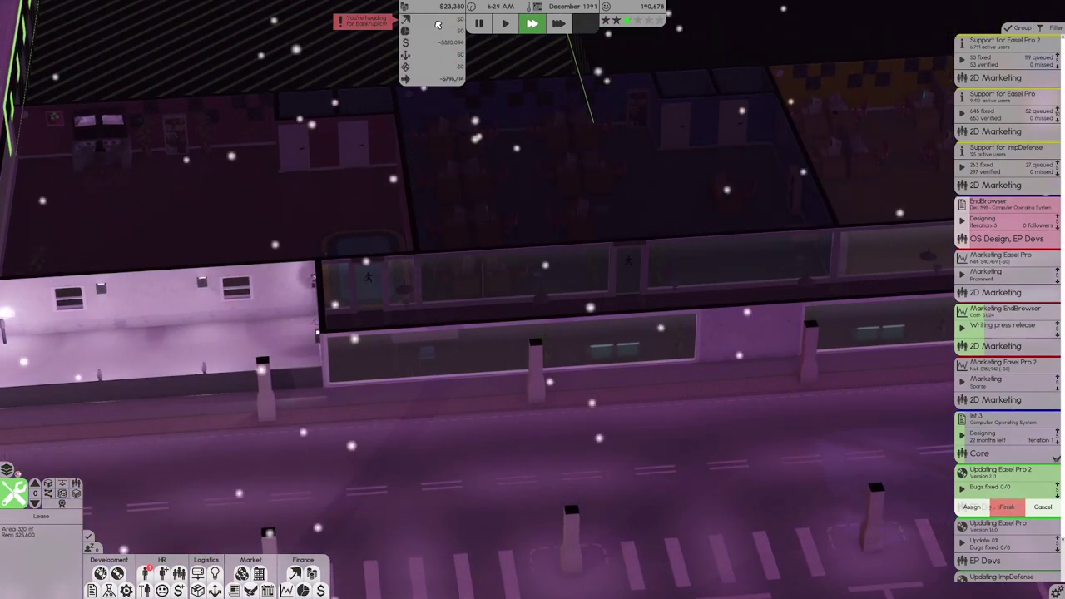
{"action": "scroll", "coordinate": [533, 249], "scroll_direction": "down", "scroll_amount": 3}
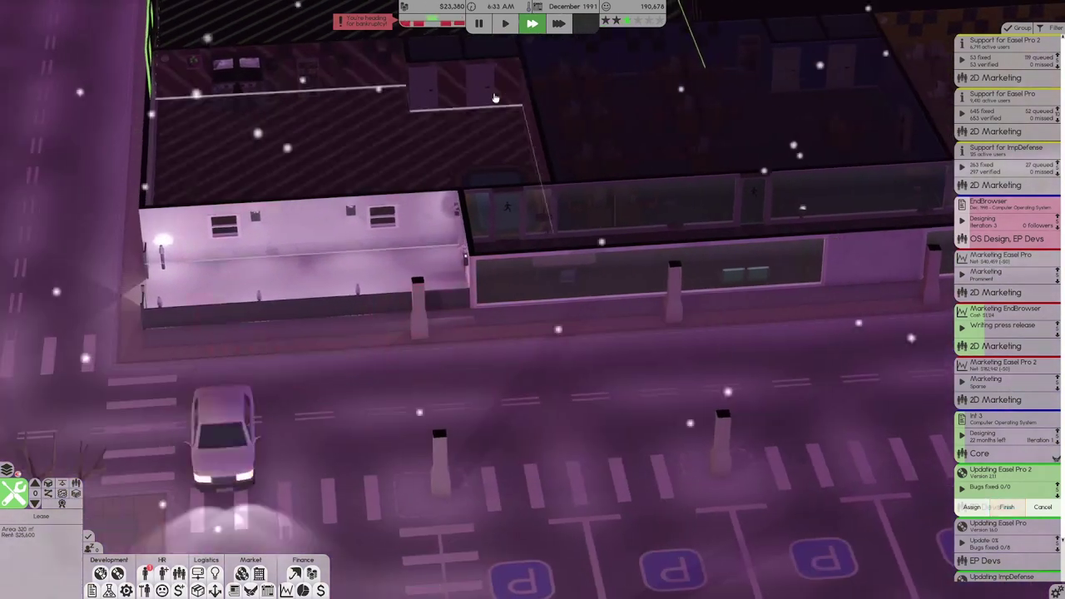
{"action": "scroll", "coordinate": [539, 173], "scroll_direction": "up", "scroll_amount": 3}
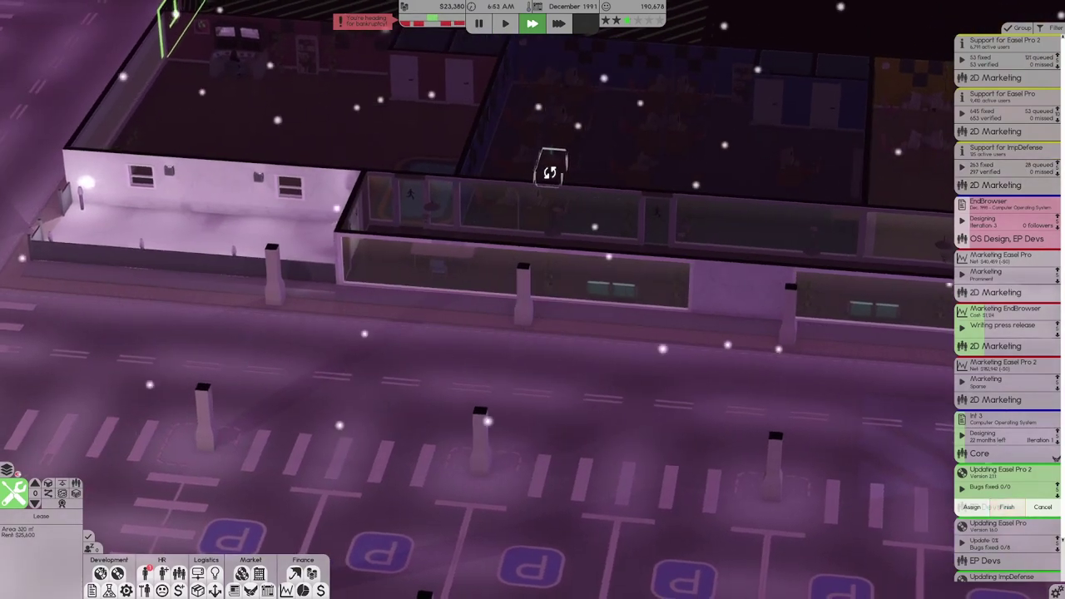
{"action": "scroll", "coordinate": [539, 173], "scroll_direction": "down", "scroll_amount": 2}
{"action": "scroll", "coordinate": [641, 179], "scroll_direction": "up", "scroll_amount": 3}
{"action": "mouse_move", "coordinate": [653, 183]}
{"action": "left_mouse_down"}
{"action": "mouse_move", "coordinate": [697, 183]}
{"action": "mouse_move", "coordinate": [668, 188]}
{"action": "left_mouse_up"}
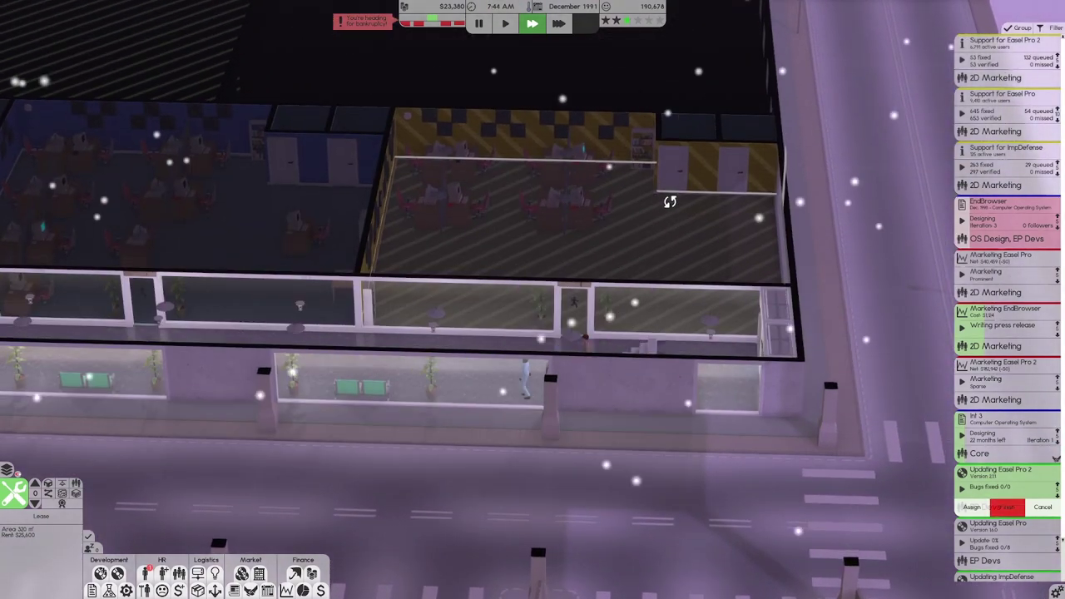
{"action": "scroll", "coordinate": [668, 187], "scroll_direction": "up", "scroll_amount": 3}
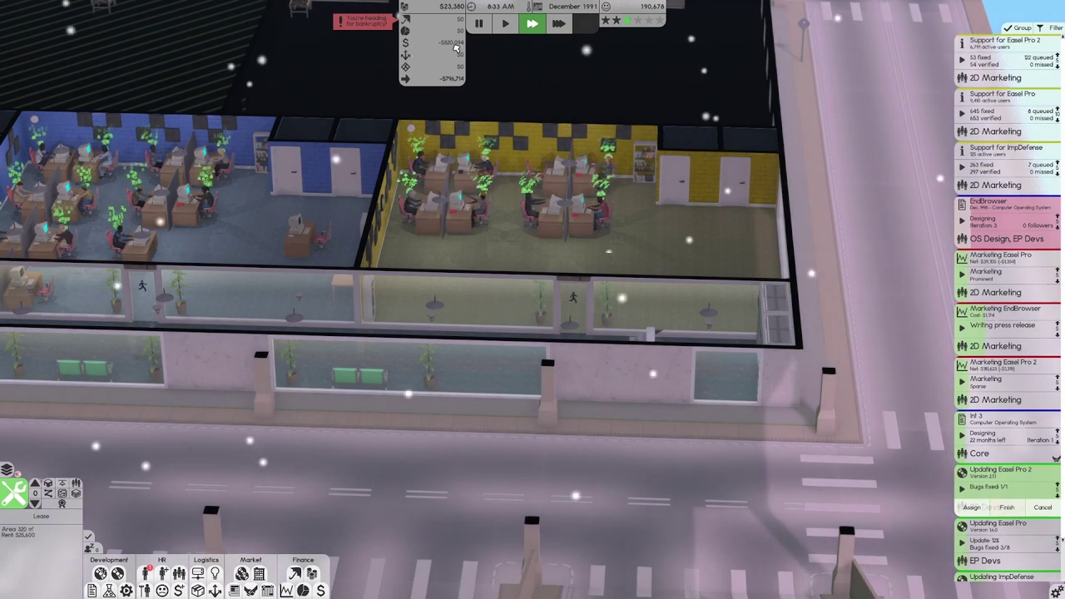
{"action": "scroll", "coordinate": [982, 332], "scroll_direction": "down", "scroll_amount": 1}
{"action": "left_click", "coordinate": [982, 325]}
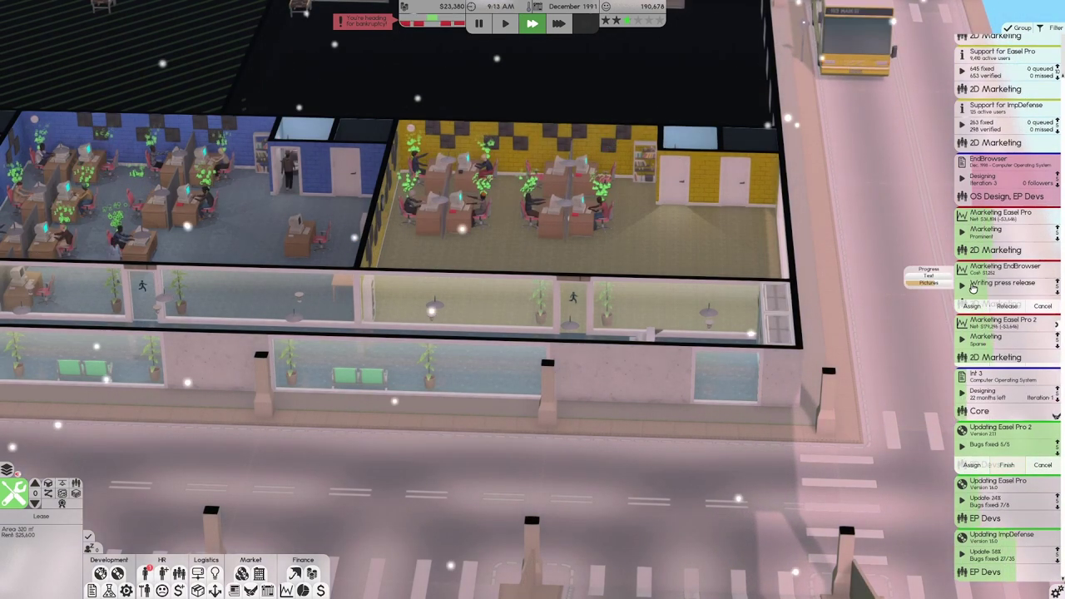
Filter the task list by toggling the Marketing, Support and update categories.
{"action": "left_click", "coordinate": [1047, 28]}
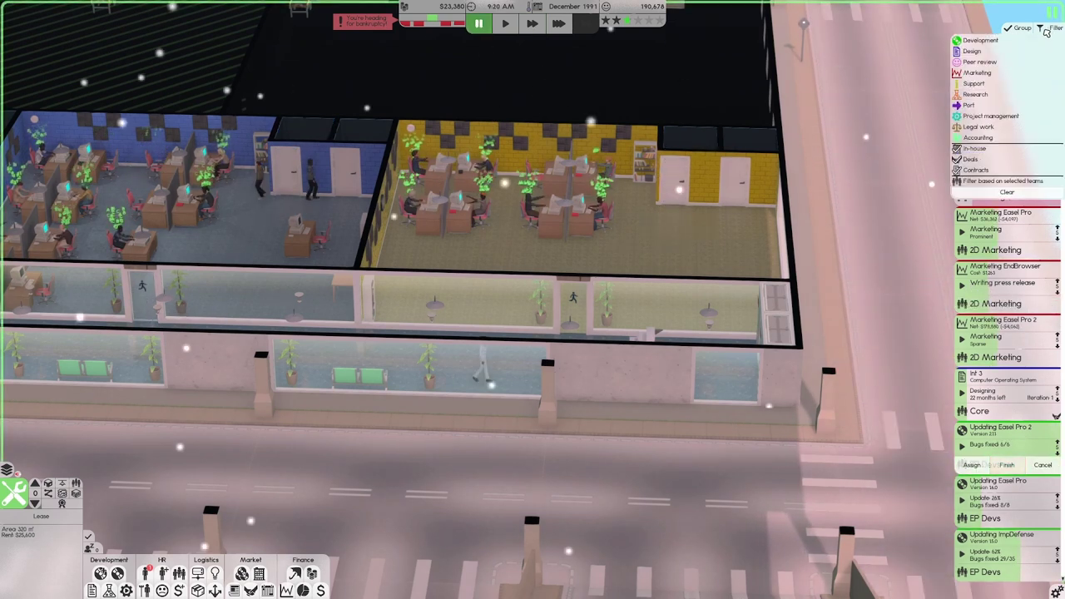
{"action": "left_click", "coordinate": [1045, 31]}
{"action": "left_click", "coordinate": [985, 77]}
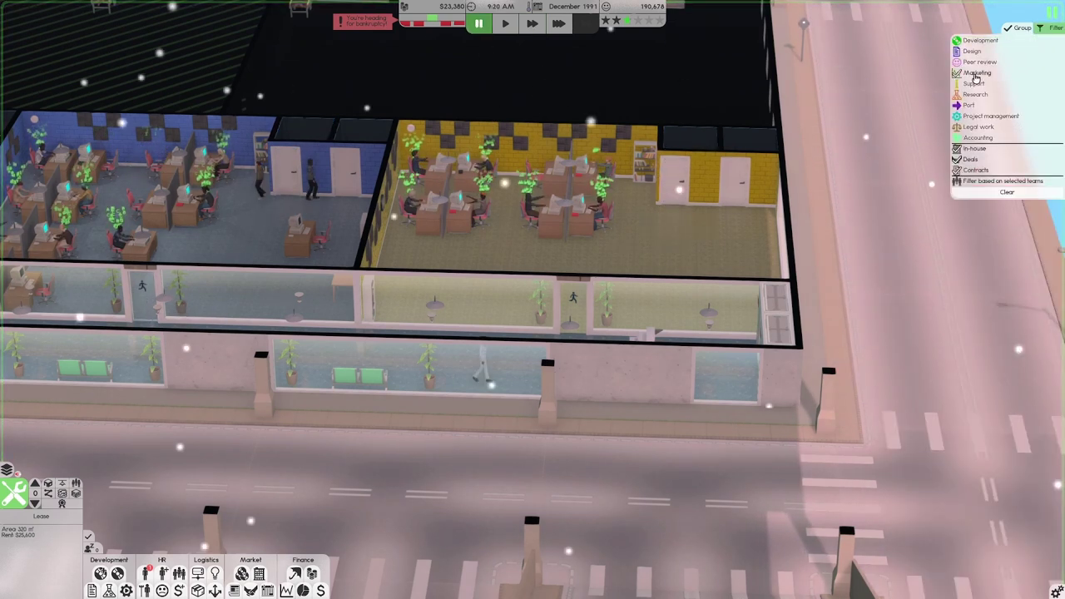
{"action": "right_click", "coordinate": [976, 76]}
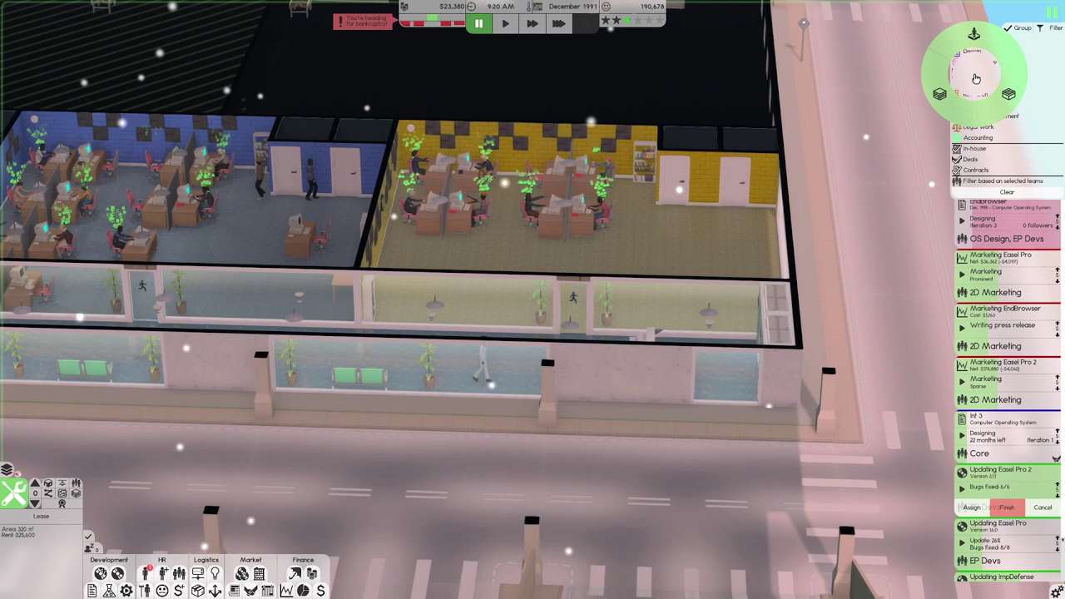
{"action": "left_click", "coordinate": [1023, 93]}
{"action": "left_click", "coordinate": [985, 86]}
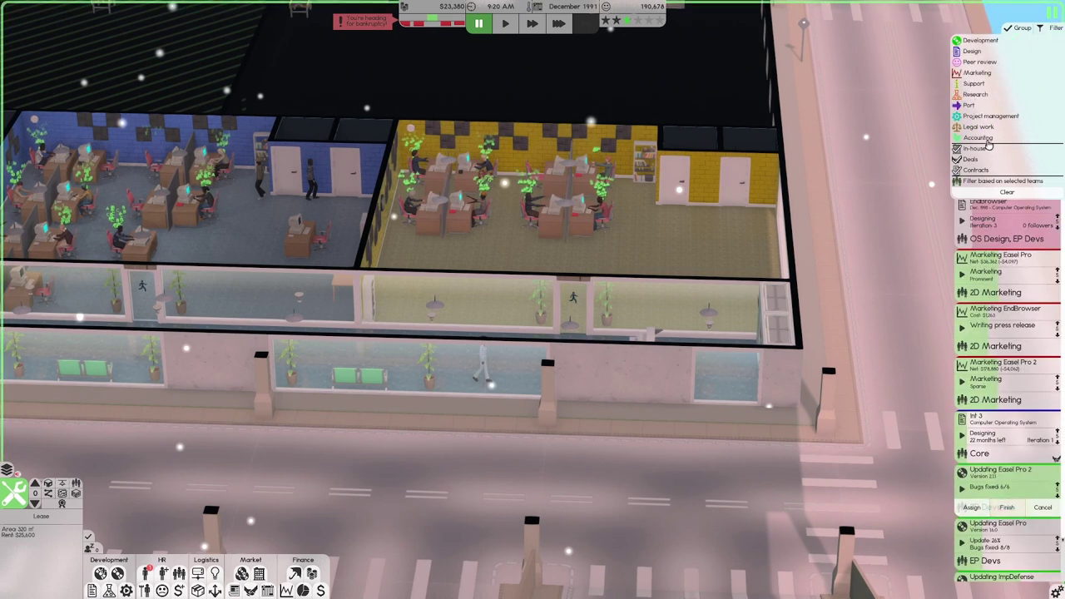
{"action": "left_click", "coordinate": [981, 41]}
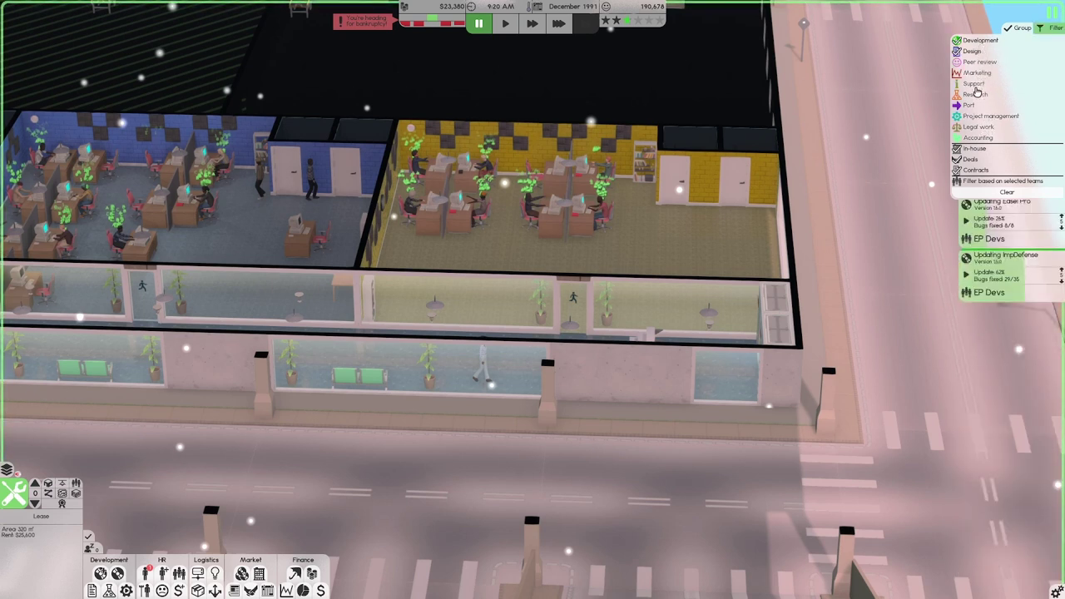
{"action": "left_click", "coordinate": [978, 87]}
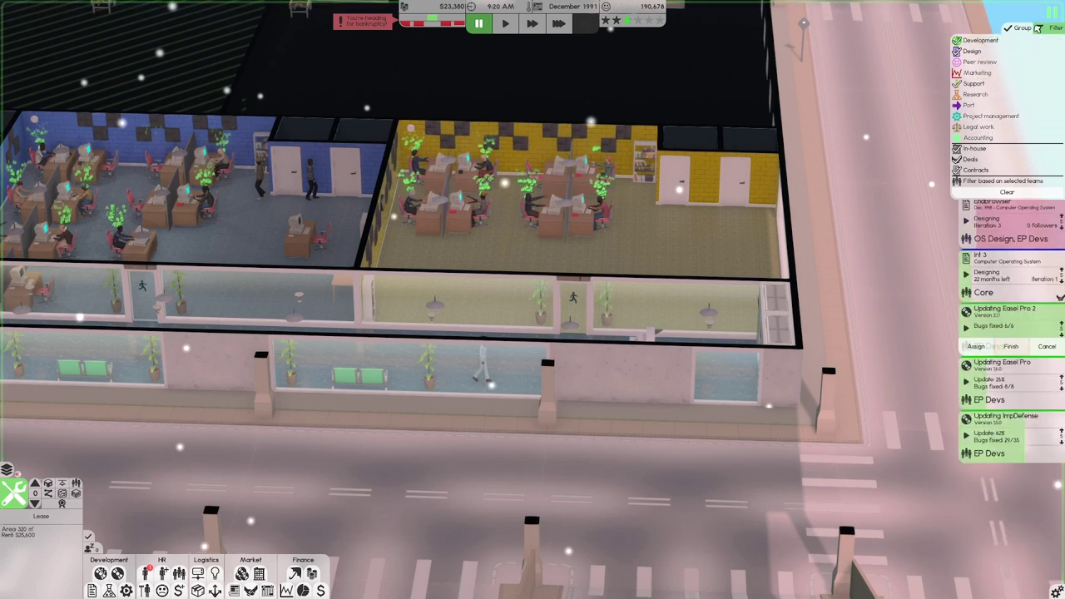
Group the task list by type and adjust the shown task categories.
{"action": "left_click", "coordinate": [1012, 53]}
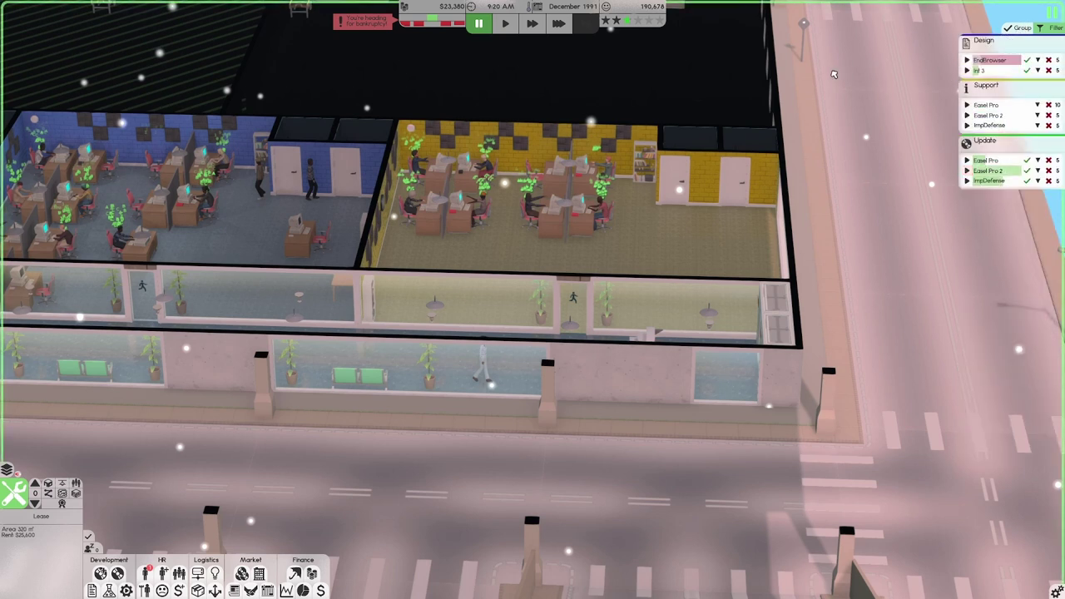
{"action": "left_click", "coordinate": [1050, 28]}
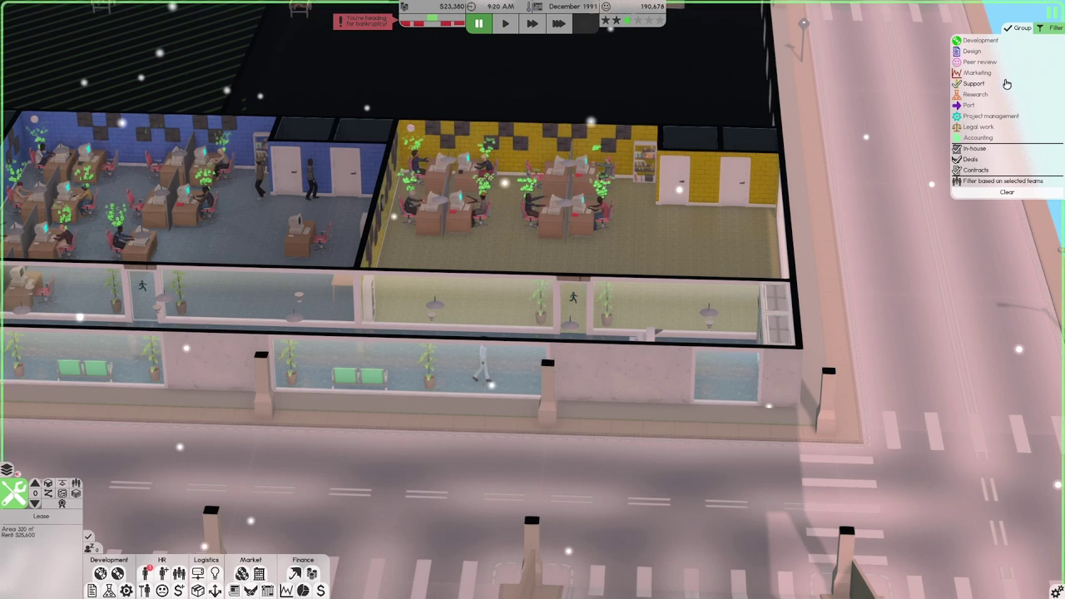
{"action": "left_click", "coordinate": [1021, 102]}
{"action": "left_click", "coordinate": [1047, 37]}
{"action": "scroll", "coordinate": [782, 126], "scroll_direction": "up", "scroll_amount": 2}
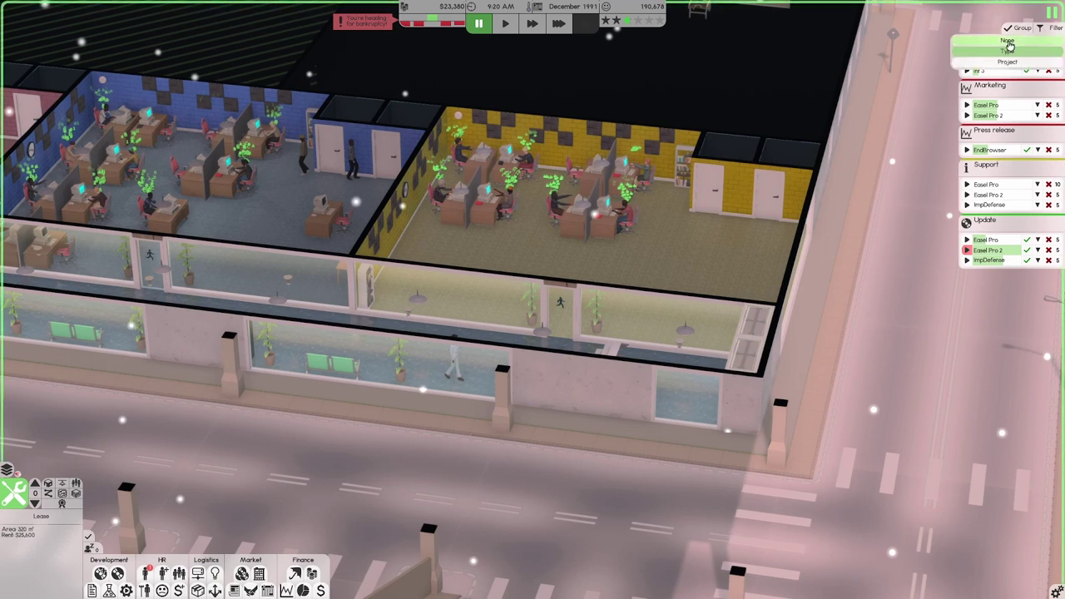
Group the tasks by project, then ungroup them back to individual cards.
{"action": "left_click", "coordinate": [1010, 46]}
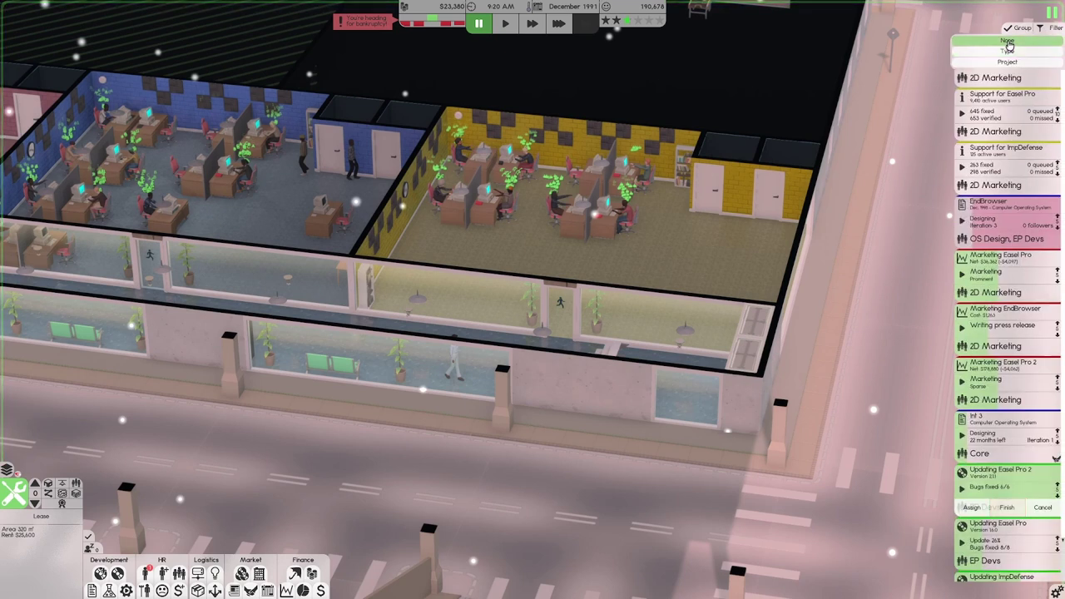
{"action": "left_click", "coordinate": [1009, 60]}
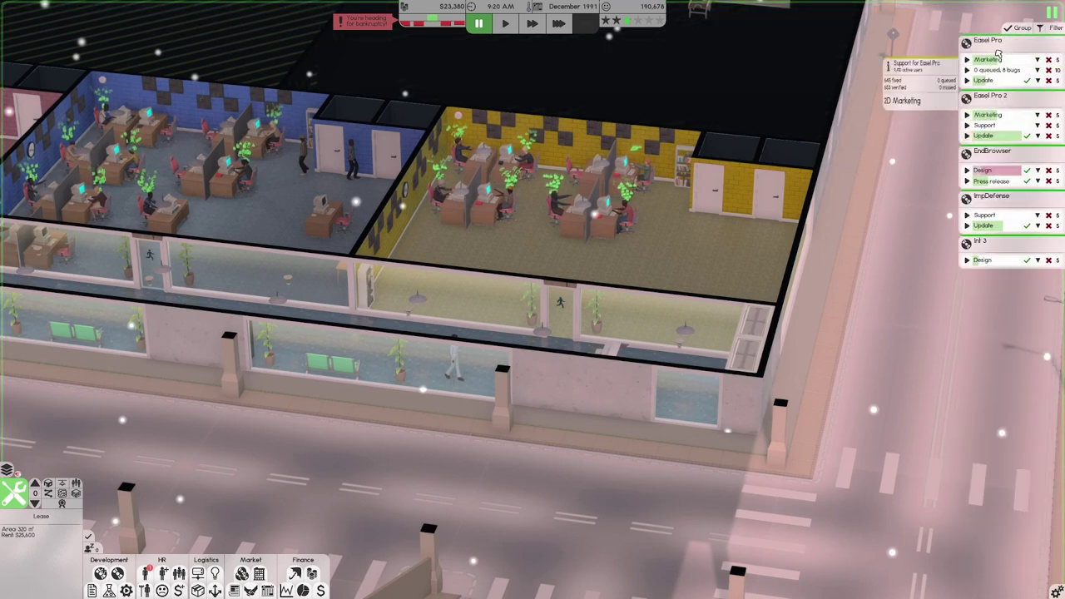
{"action": "left_click", "coordinate": [1022, 27]}
{"action": "left_click", "coordinate": [999, 46]}
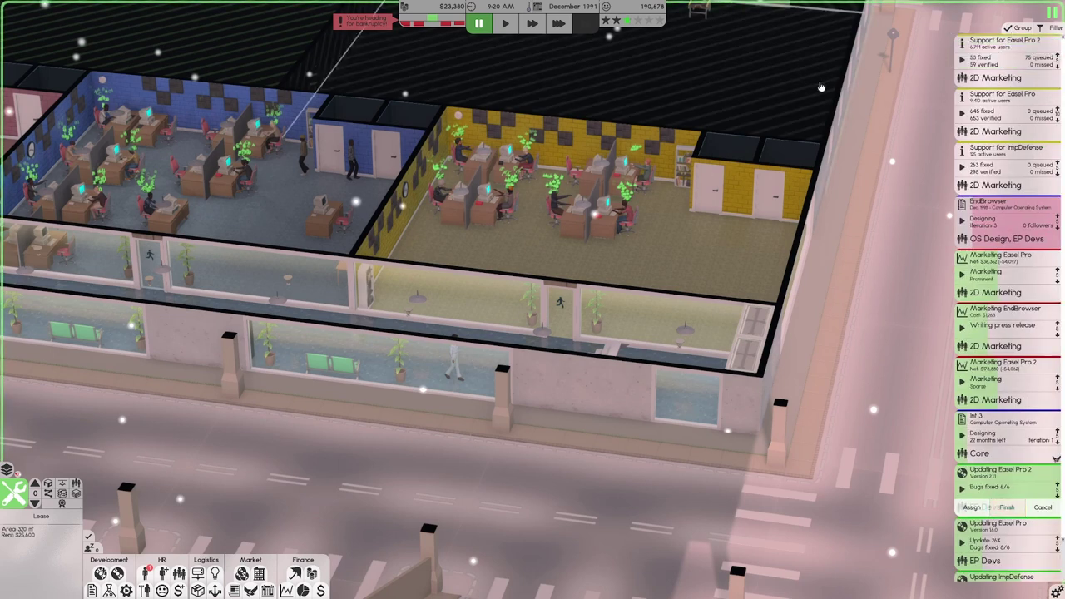
{"action": "left_click_drag", "start_coordinate": [800, 72], "coordinate": [957, 269]}
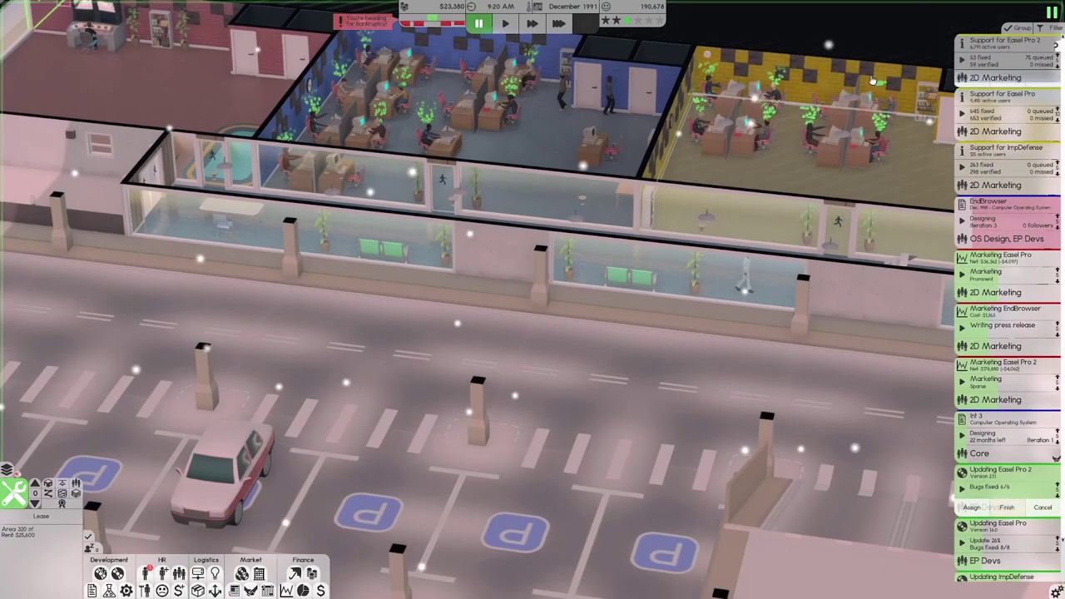
{"action": "scroll", "coordinate": [957, 269], "scroll_direction": "down", "scroll_amount": 1}
{"action": "scroll", "coordinate": [677, 201], "scroll_direction": "up", "scroll_amount": 1}
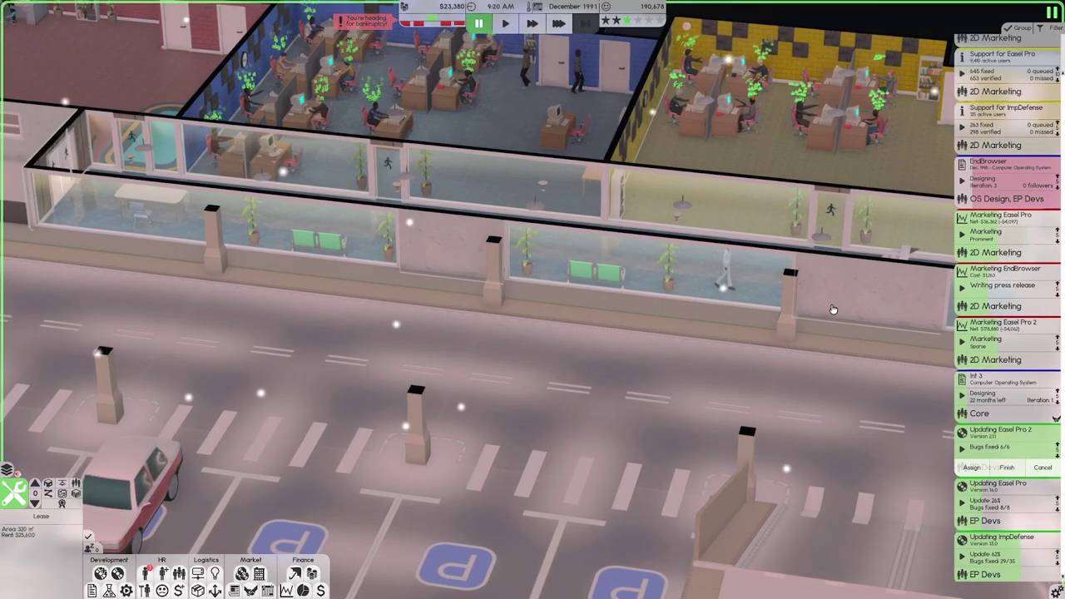
{"action": "scroll", "coordinate": [677, 201], "scroll_direction": "down", "scroll_amount": 1}
{"action": "scroll", "coordinate": [676, 201], "scroll_direction": "down", "scroll_amount": 2}
{"action": "scroll", "coordinate": [499, 167], "scroll_direction": "up", "scroll_amount": 3}
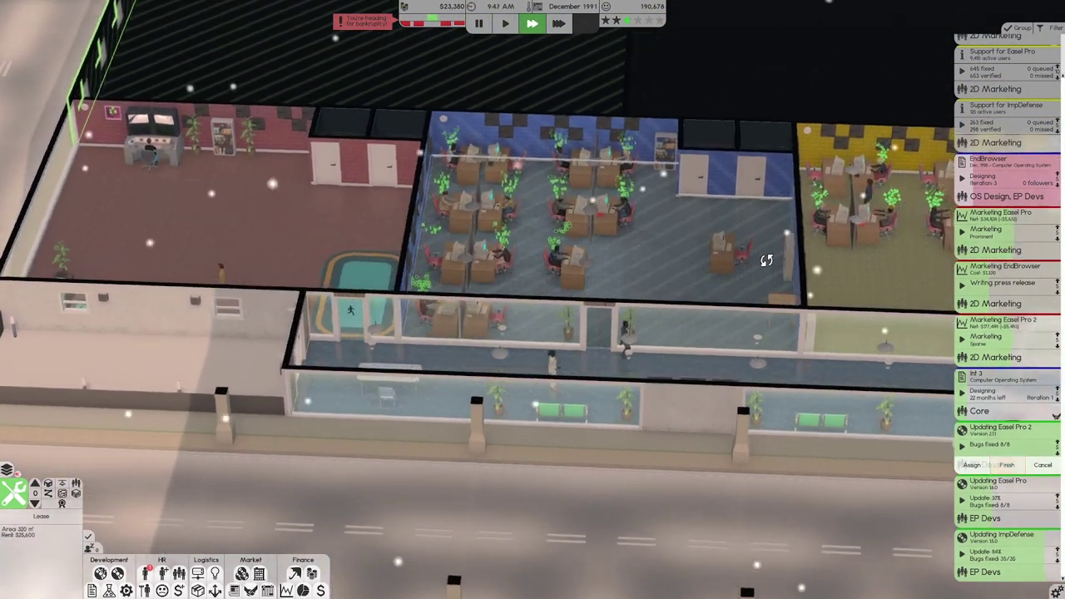
{"action": "scroll", "coordinate": [757, 233], "scroll_direction": "up", "scroll_amount": 1}
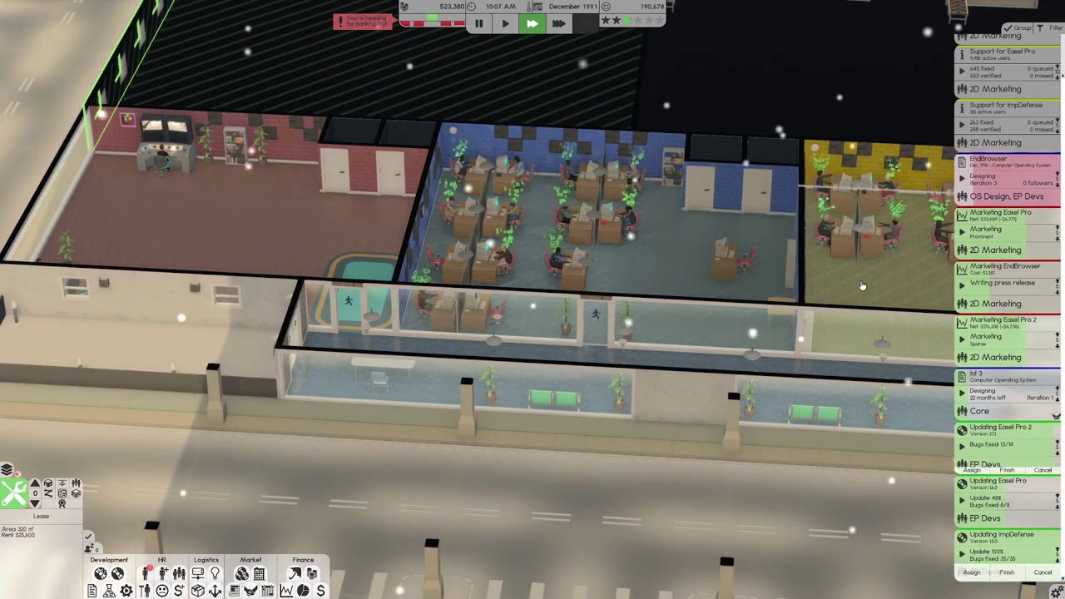
Finish the Updating Easel Pro and Updating Easel Pro 2 tasks.
{"action": "key", "text": "space"}
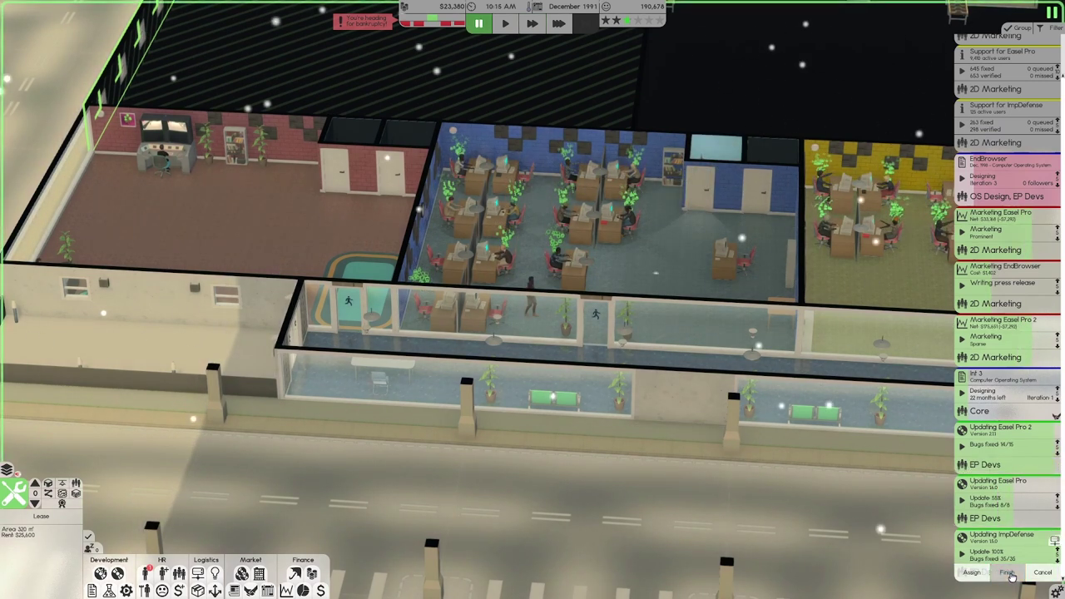
{"action": "key", "text": "space"}
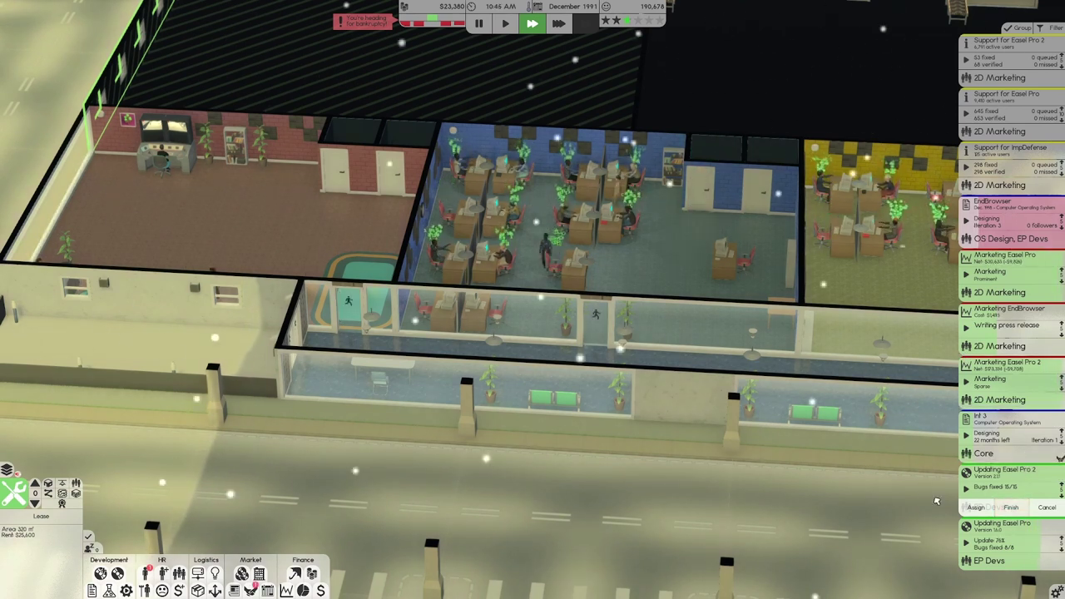
{"action": "mouse_move", "coordinate": [1007, 499]}
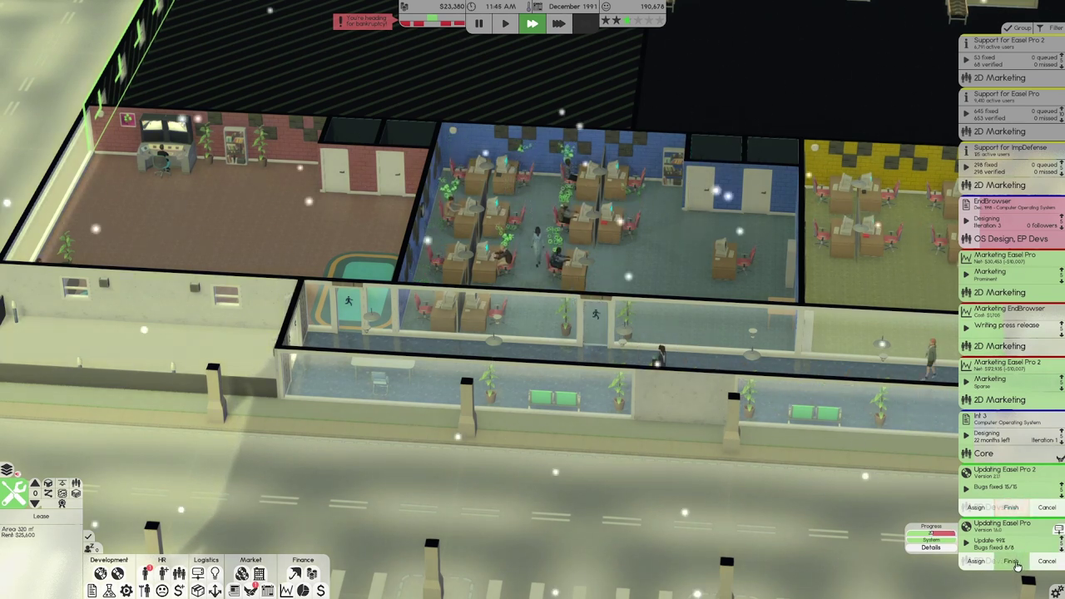
{"action": "left_click", "coordinate": [1015, 565]}
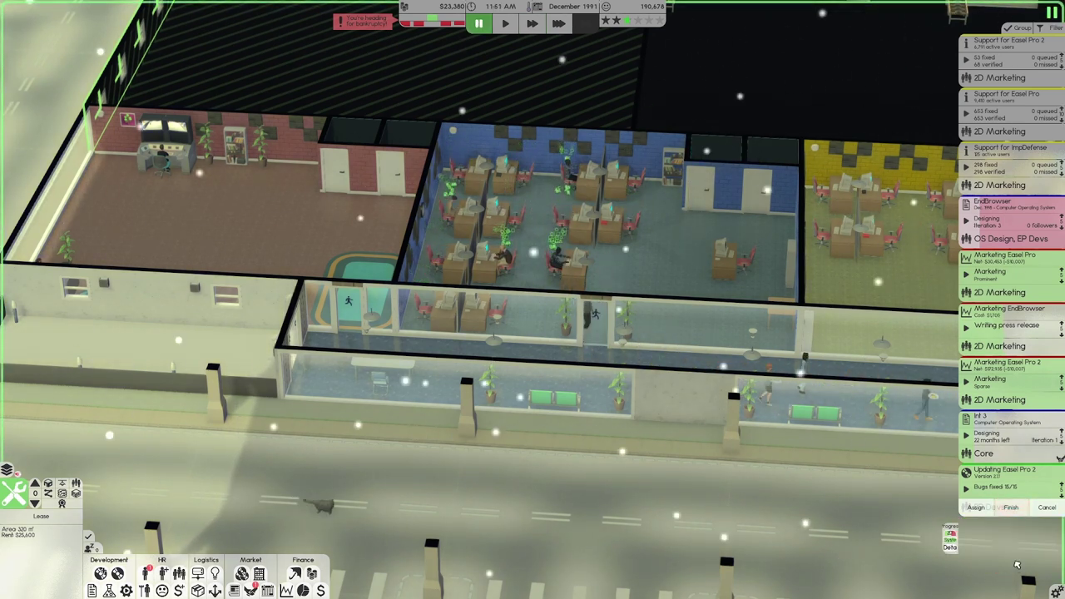
{"action": "left_click", "coordinate": [1012, 511]}
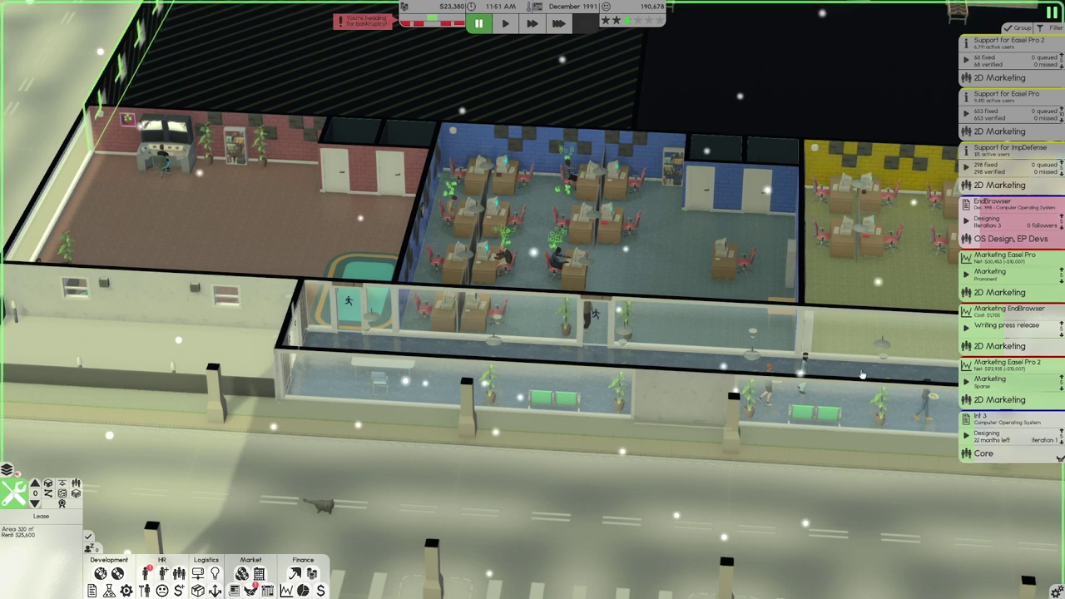
Rank incoming contract deals by offer, inspect the top two, and bring up Teams.
{"action": "left_click_drag", "start_coordinate": [416, 66], "coordinate": [535, 65]}
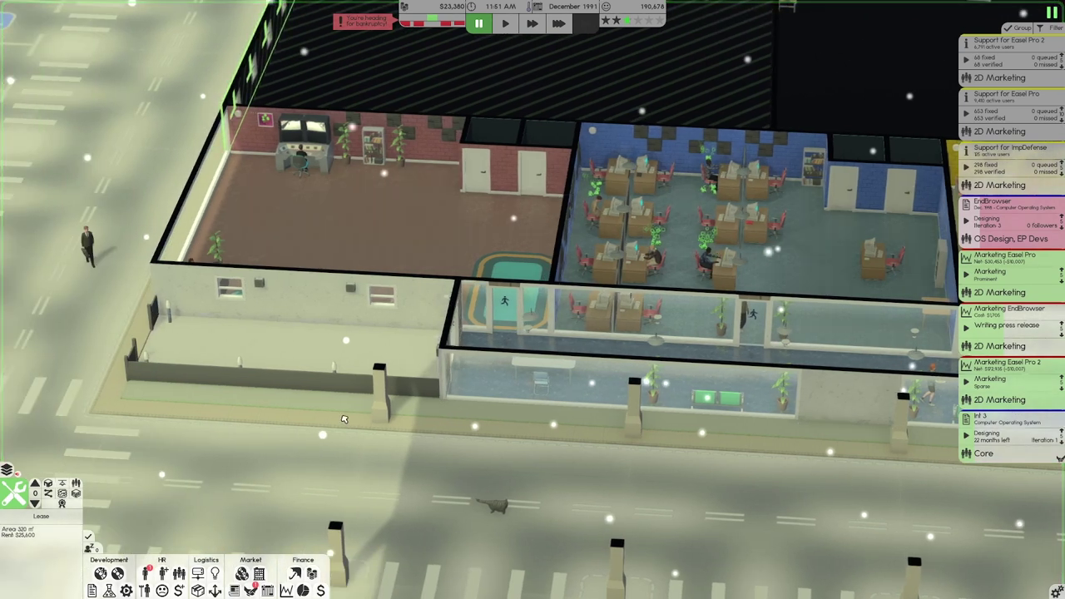
{"action": "left_click", "coordinate": [250, 590]}
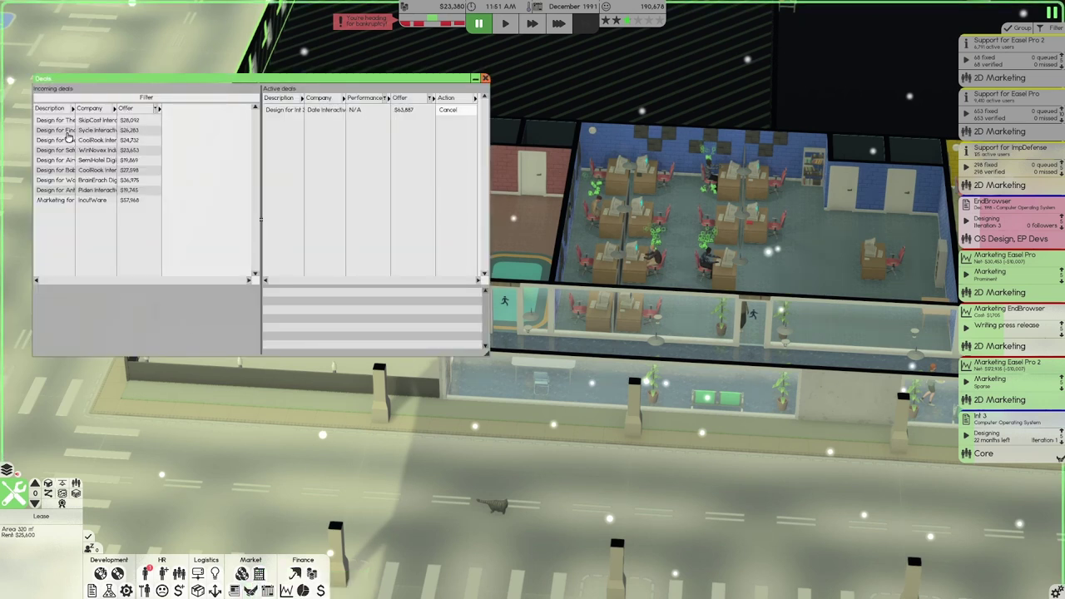
{"action": "left_click", "coordinate": [131, 109]}
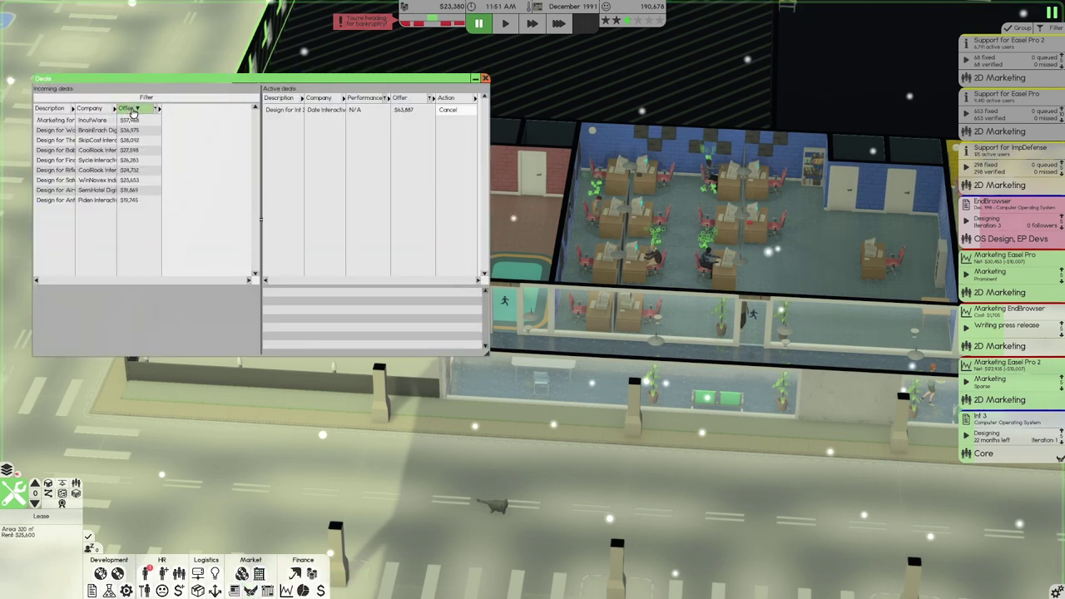
{"action": "left_click", "coordinate": [65, 120]}
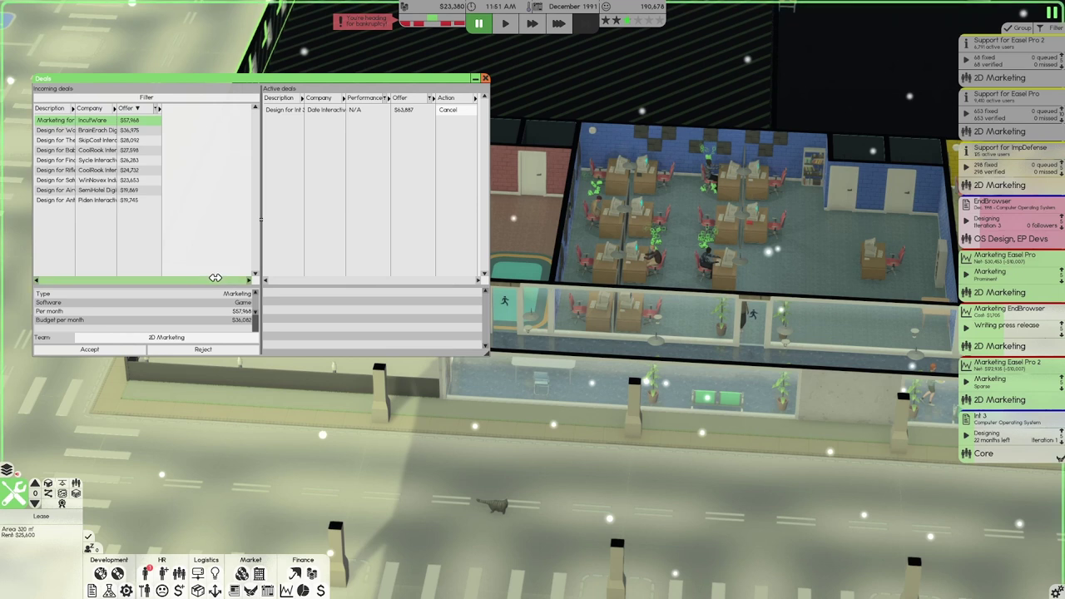
{"action": "scroll", "coordinate": [229, 322], "scroll_direction": "down", "scroll_amount": 1}
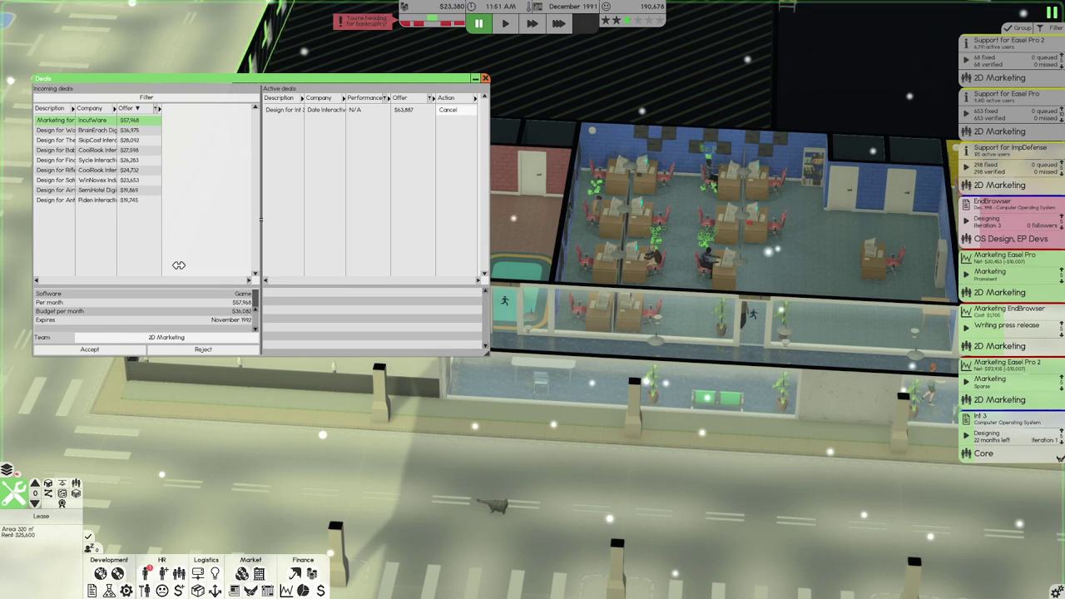
{"action": "left_click", "coordinate": [58, 131]}
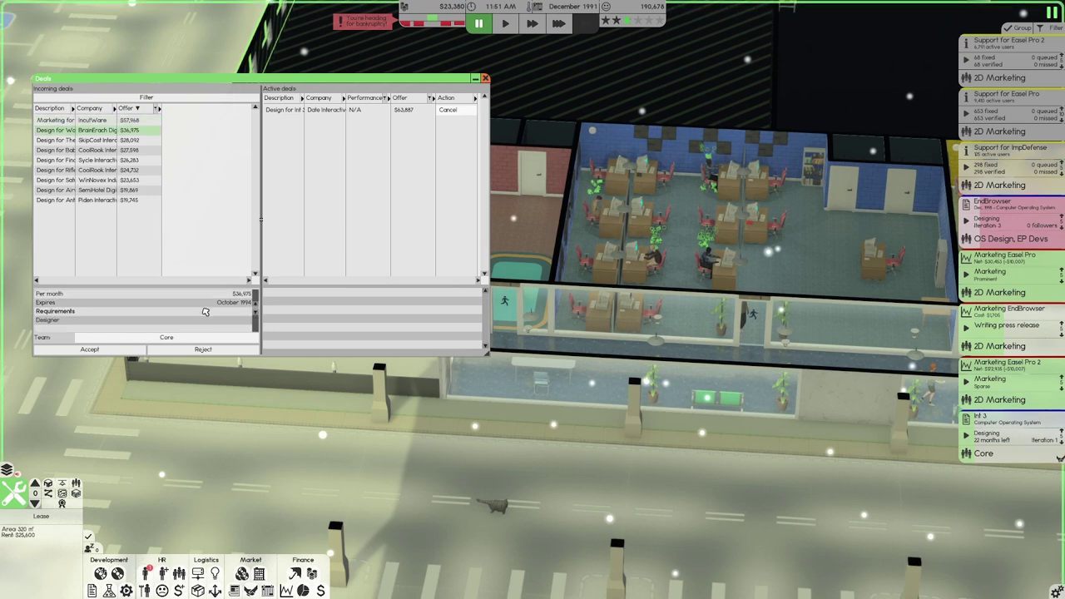
{"action": "scroll", "coordinate": [204, 312], "scroll_direction": "down", "scroll_amount": 3}
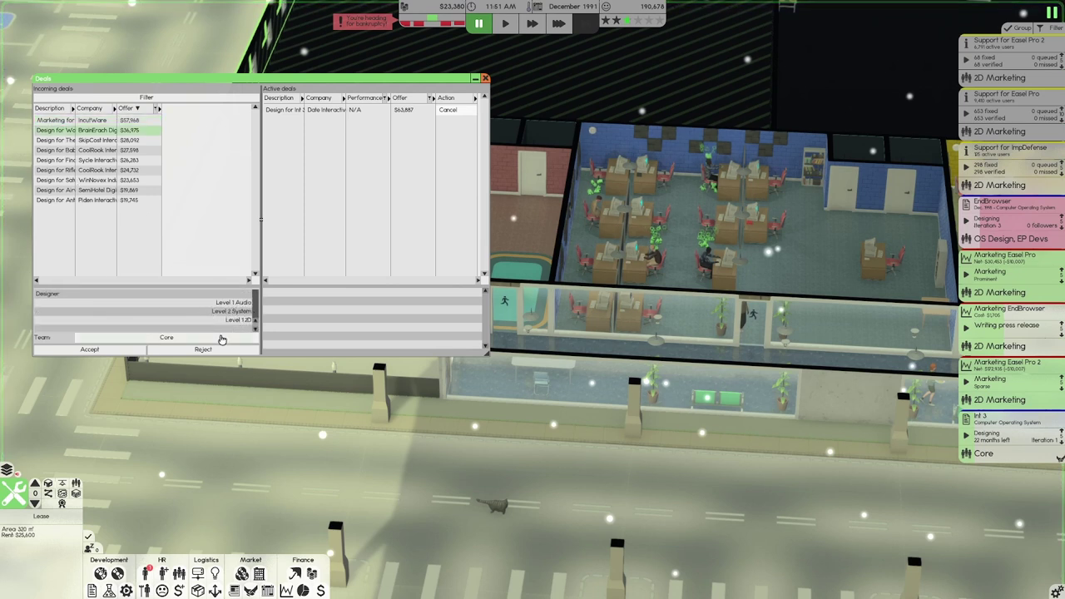
{"action": "left_click", "coordinate": [178, 574]}
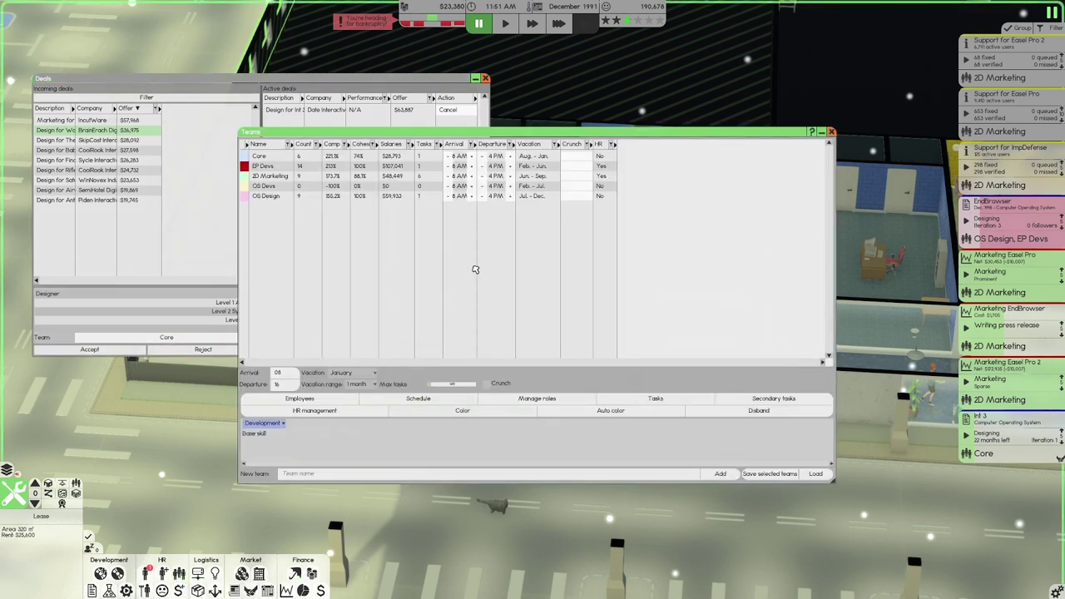
Review each Core team member's skills in the staff list, then close it.
{"action": "left_click_drag", "start_coordinate": [453, 139], "coordinate": [576, 138]}
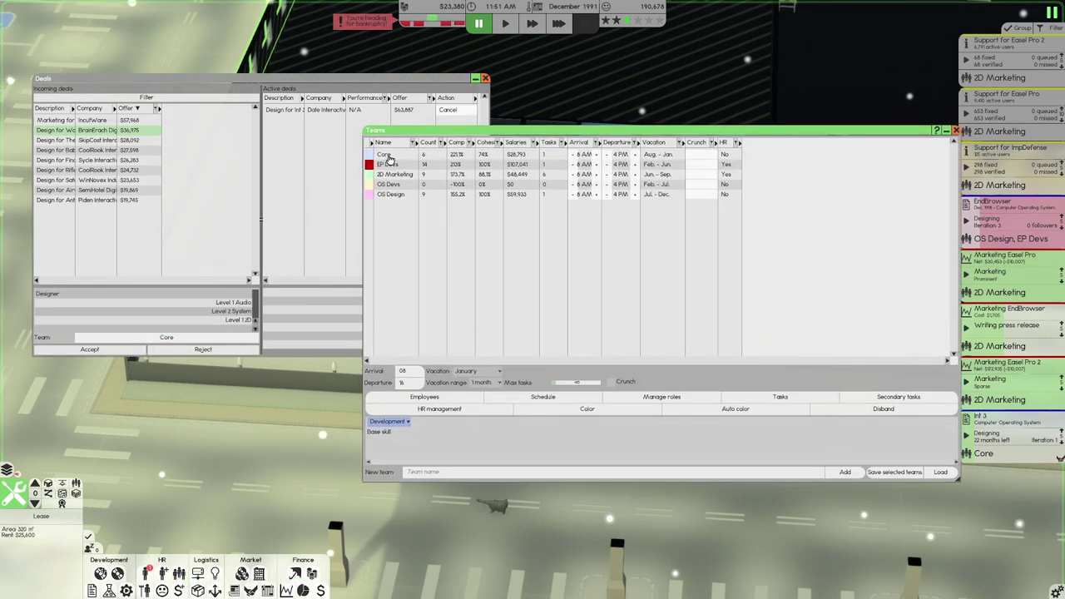
{"action": "double_click", "coordinate": [392, 158]}
{"action": "left_click", "coordinate": [396, 102]}
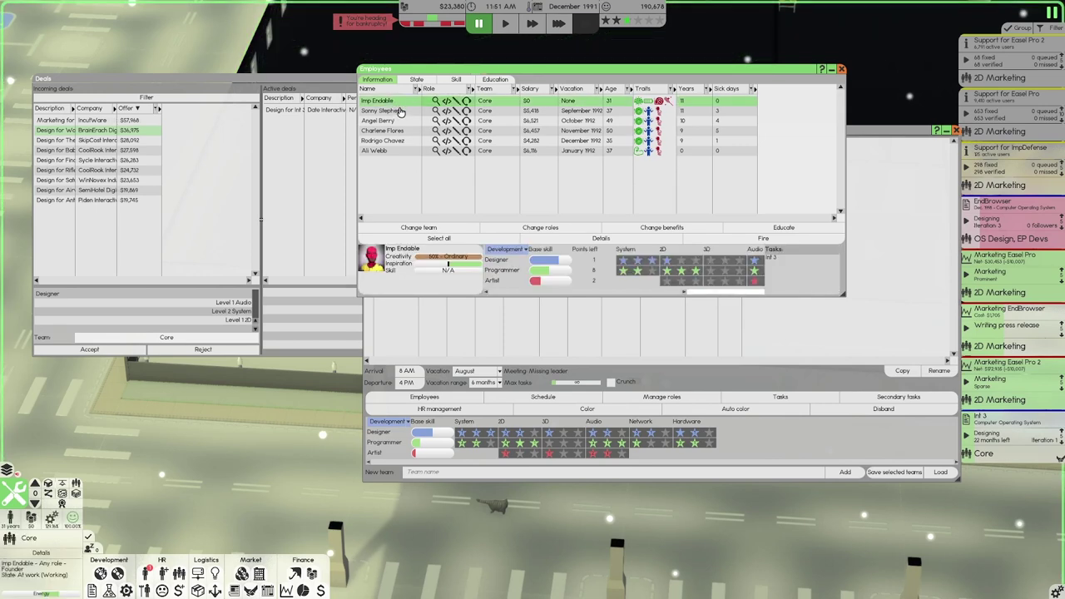
{"action": "left_click", "coordinate": [399, 112]}
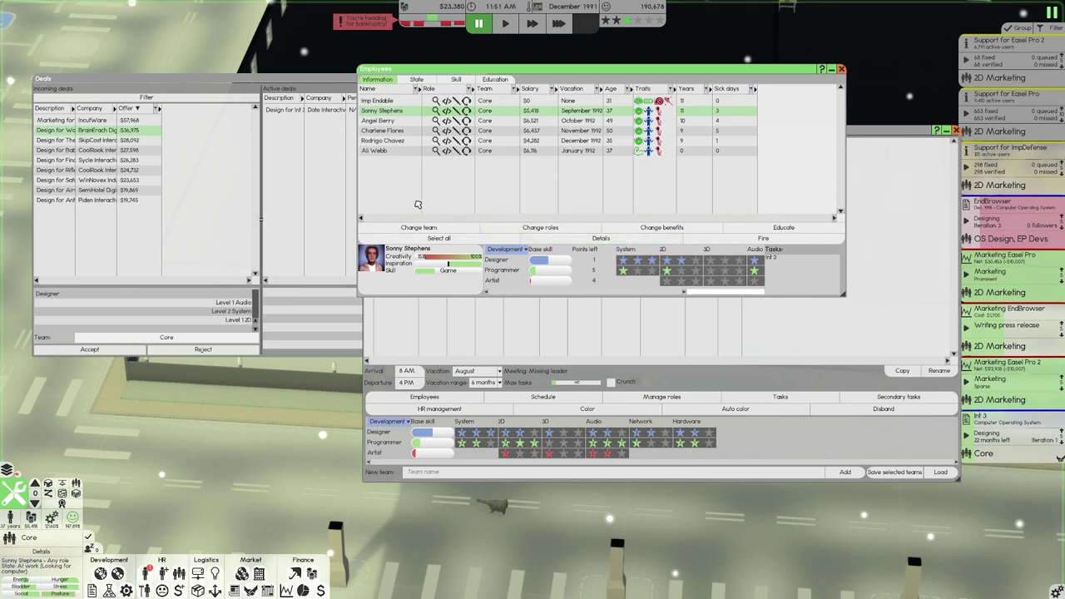
{"action": "left_click", "coordinate": [417, 101]}
{"action": "left_click", "coordinate": [402, 122]}
{"action": "left_click", "coordinate": [397, 132]}
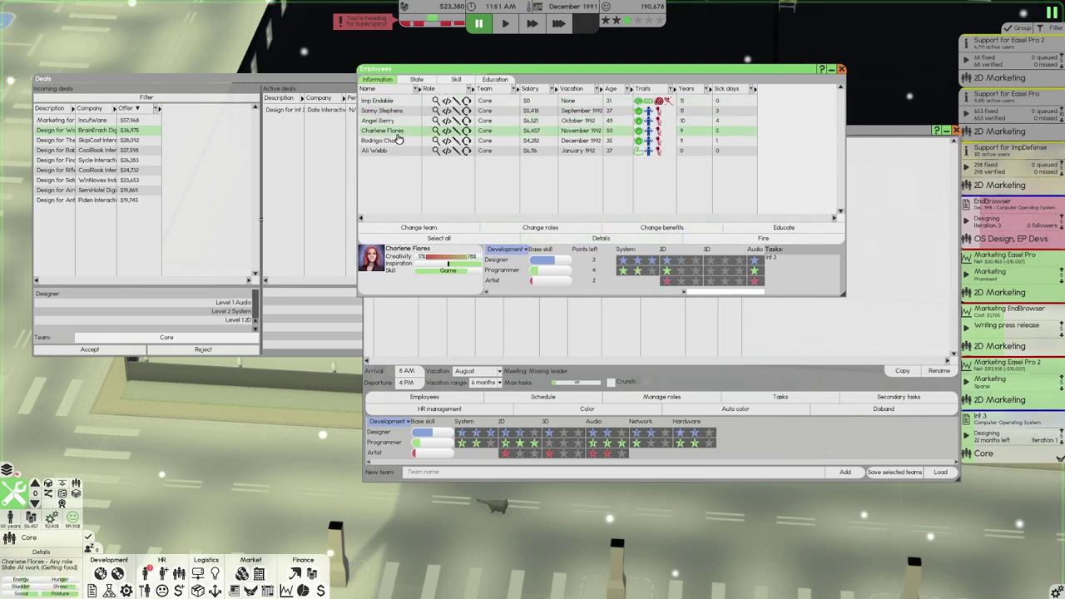
{"action": "left_click", "coordinate": [396, 151]}
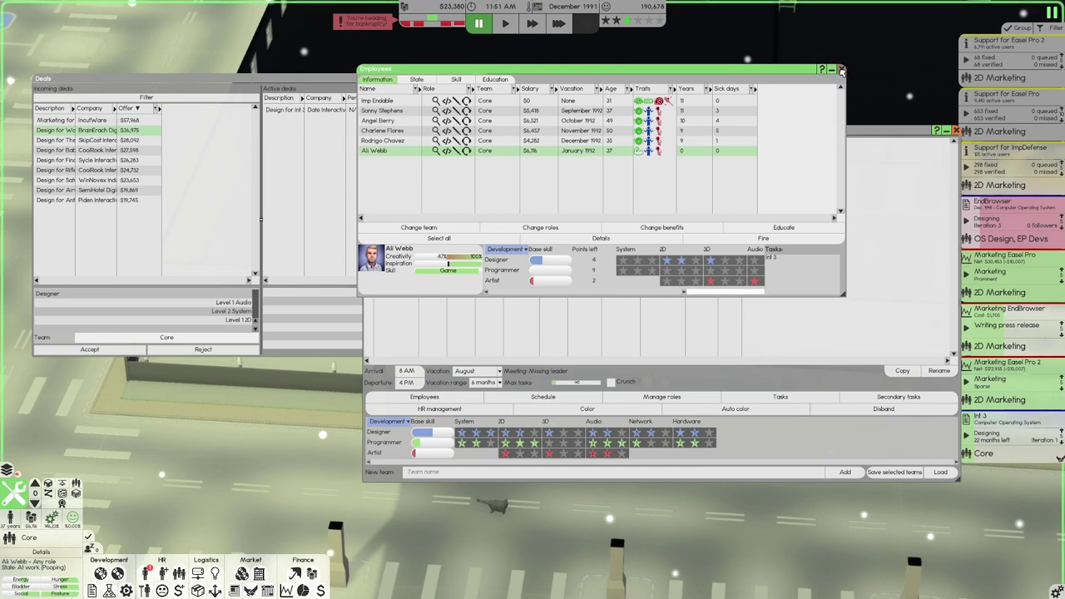
{"action": "left_click", "coordinate": [841, 69]}
Close Teams, accept the BrainErach War Killer design contract, and close Deals.
{"action": "left_click", "coordinate": [955, 131]}
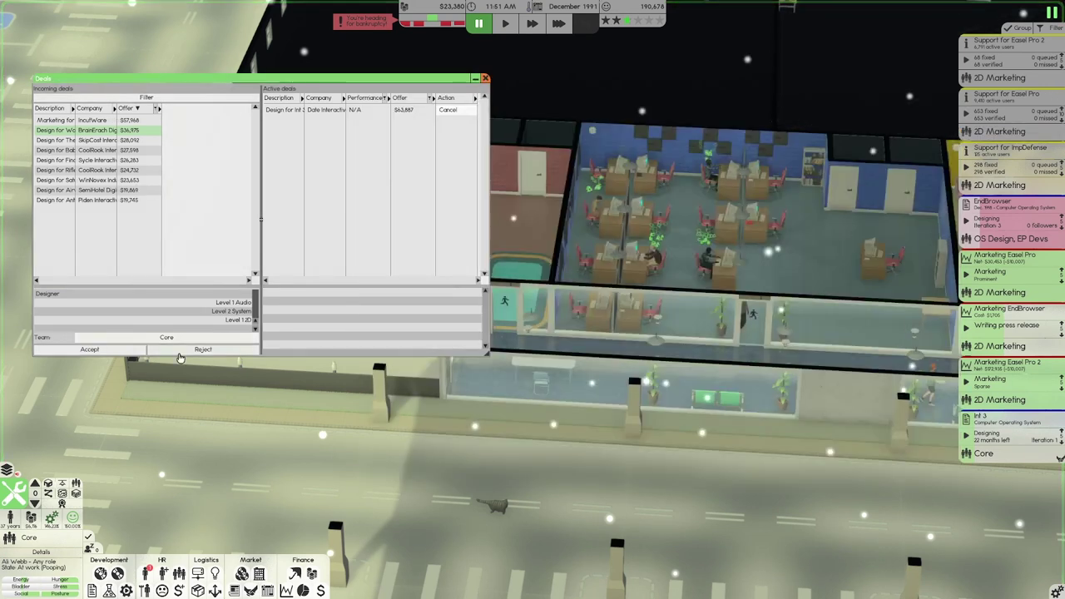
{"action": "left_click", "coordinate": [123, 349]}
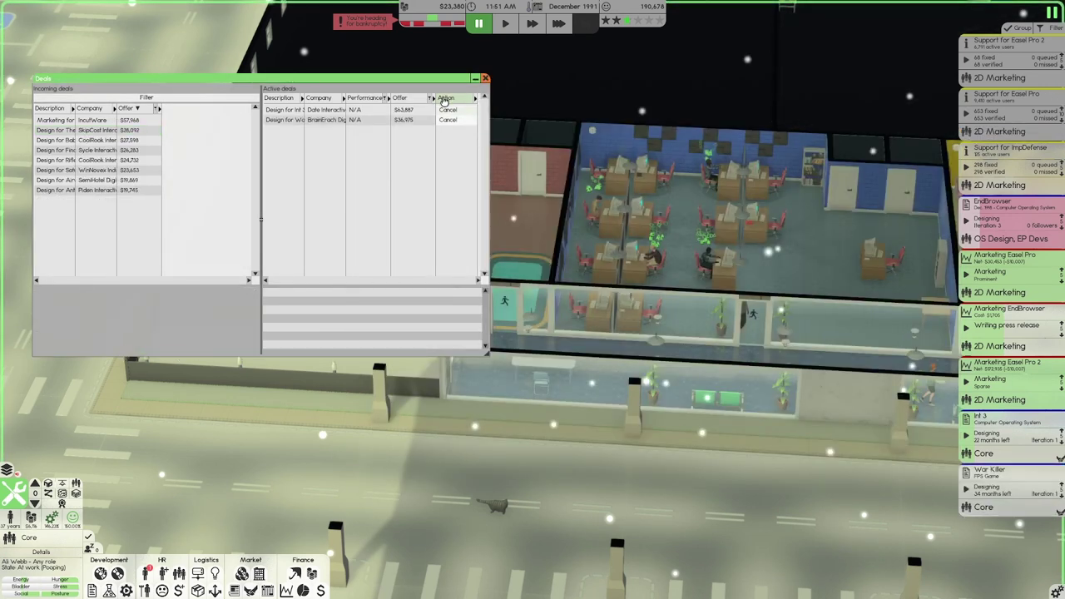
{"action": "left_click", "coordinate": [485, 81]}
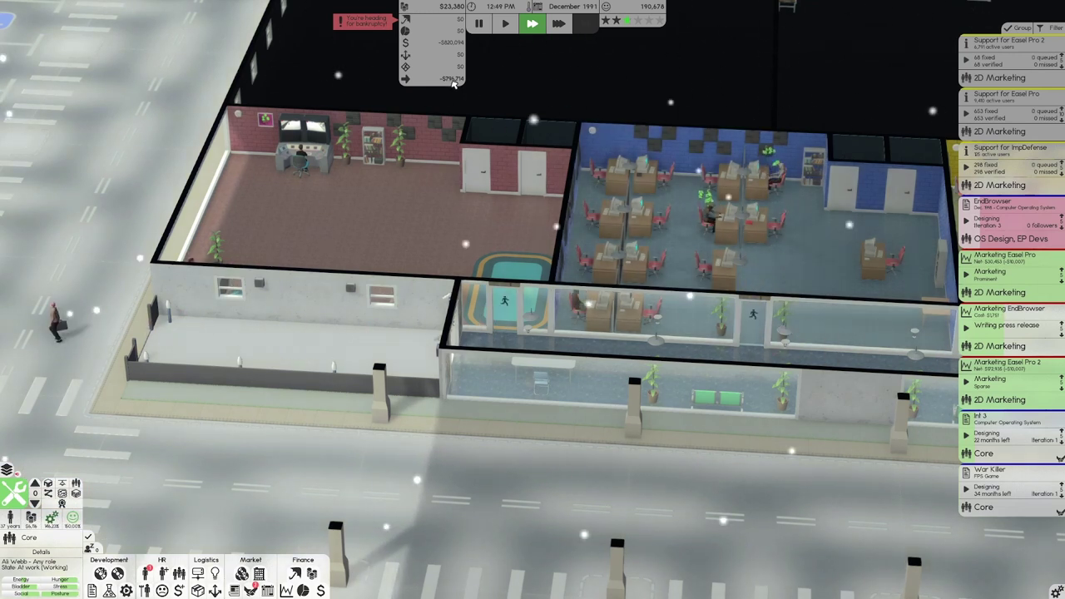
{"action": "mouse_move", "coordinate": [432, 6]}
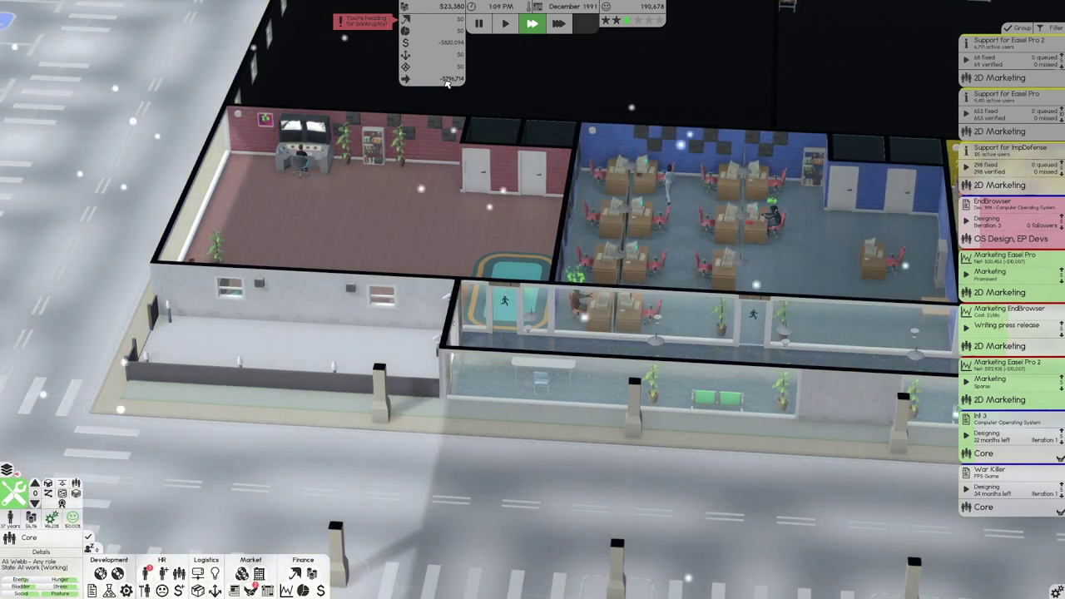
{"action": "scroll", "coordinate": [562, 169], "scroll_direction": "down", "scroll_amount": 3}
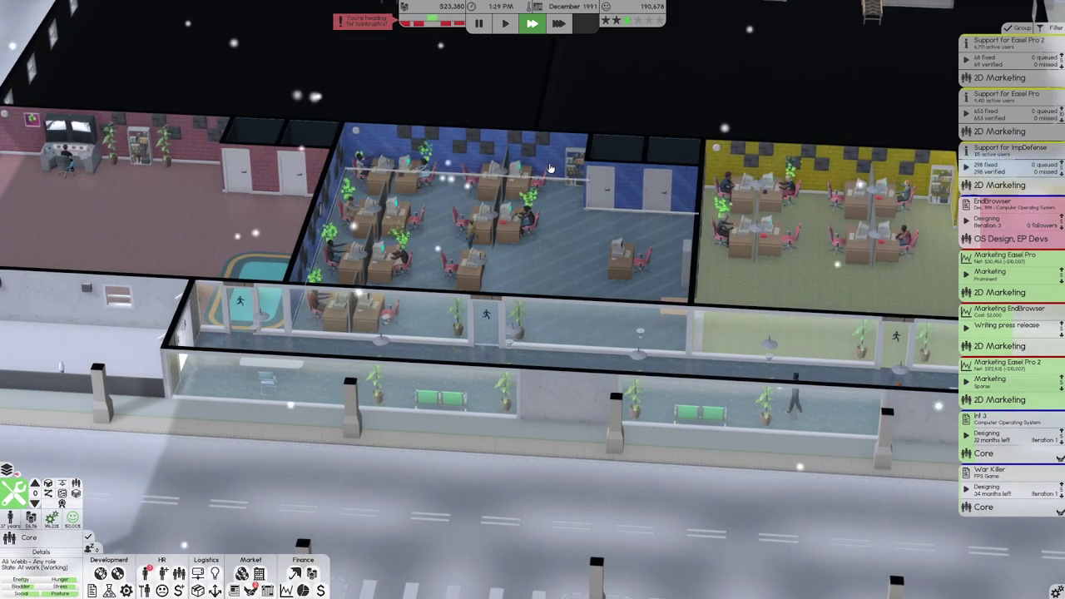
{"action": "scroll", "coordinate": [500, 208], "scroll_direction": "up", "scroll_amount": 3}
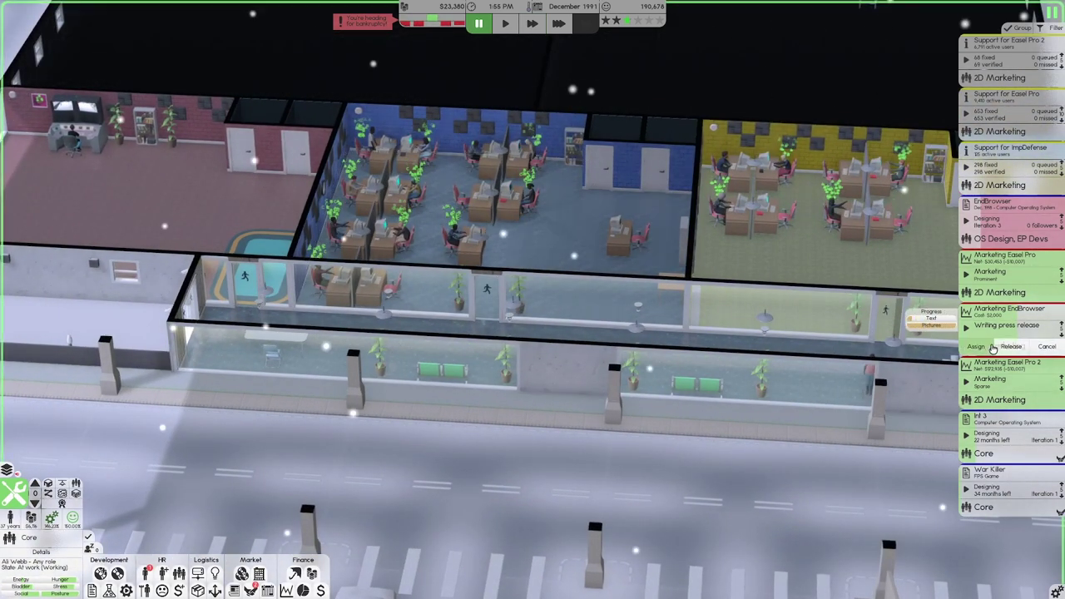
Sort deals by description, compare SkipCost and WinNovex, and accept the WinNovex contract.
{"action": "left_click", "coordinate": [246, 589]}
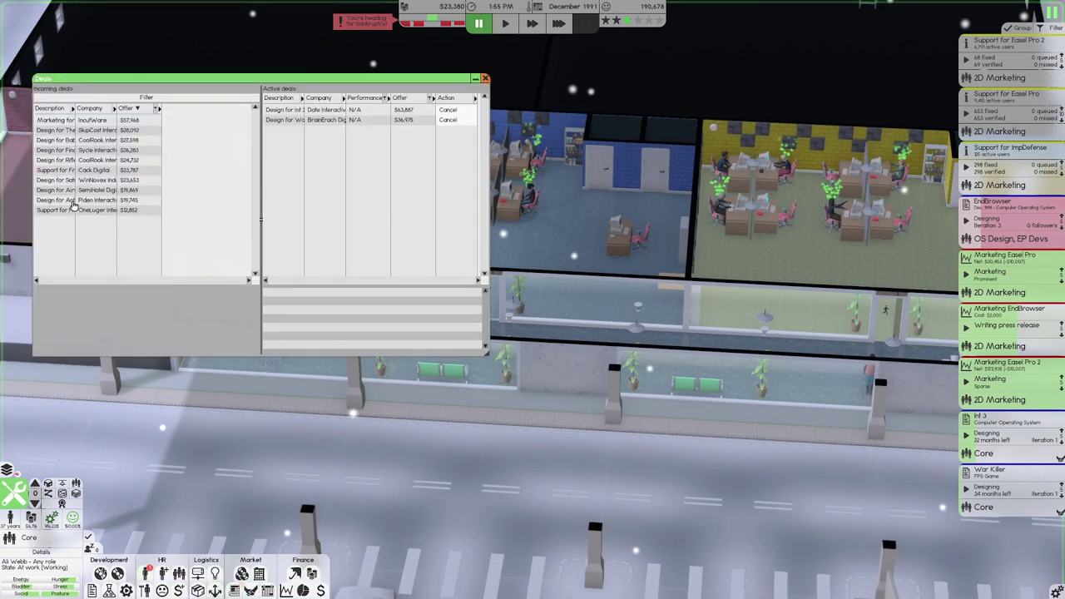
{"action": "left_click", "coordinate": [61, 109]}
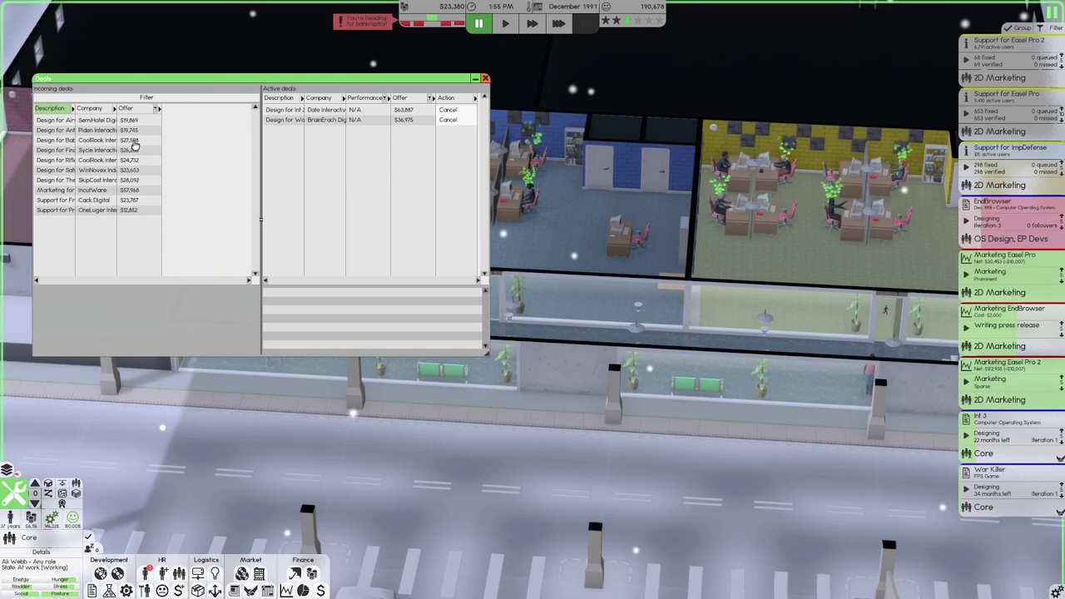
{"action": "left_click", "coordinate": [133, 180]}
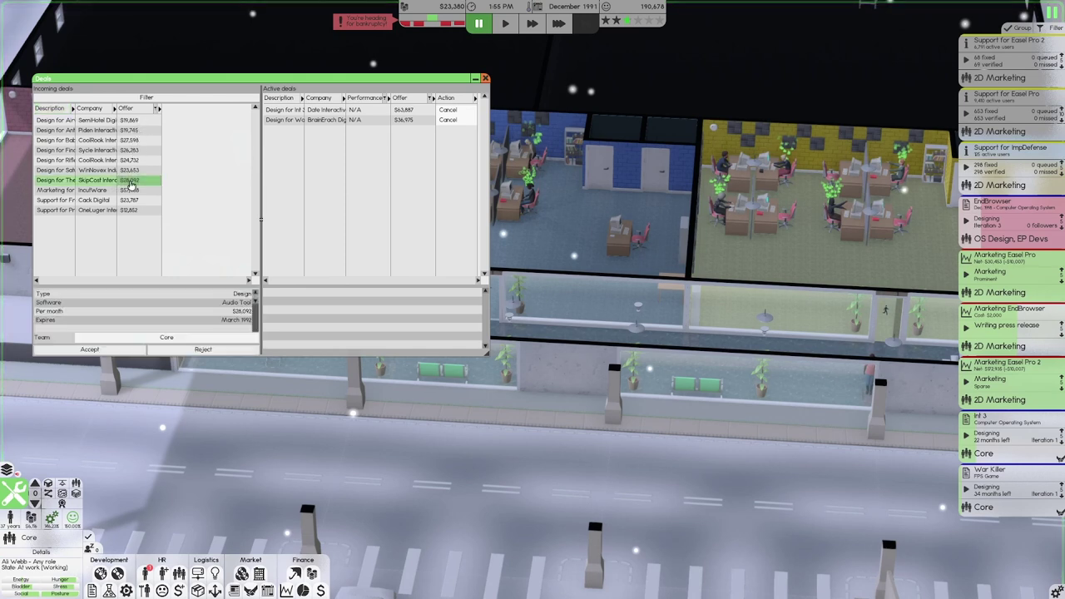
{"action": "scroll", "coordinate": [183, 297], "scroll_direction": "down", "scroll_amount": 3}
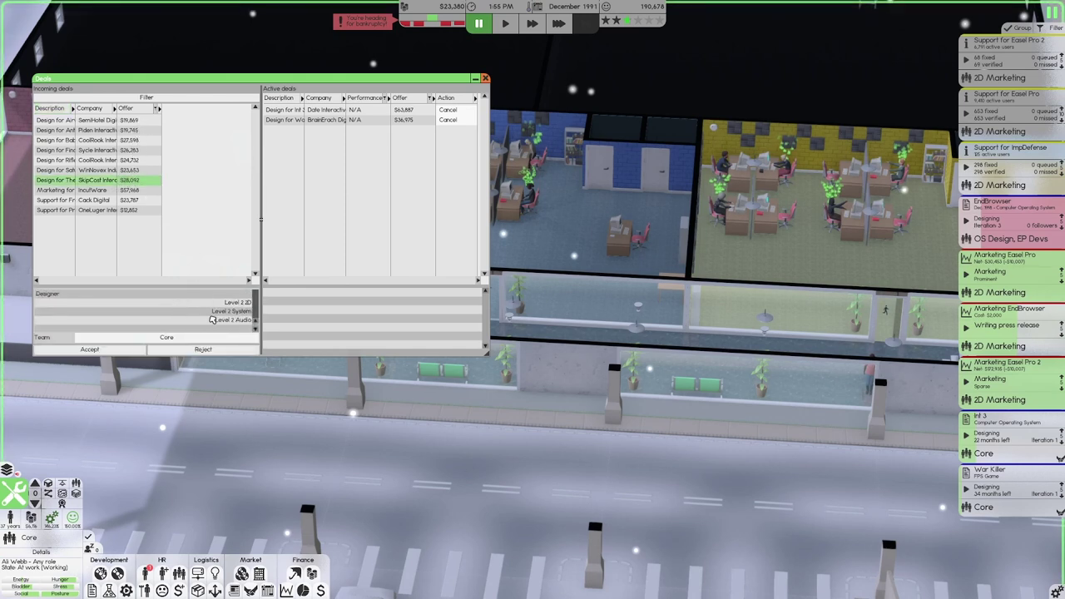
{"action": "left_click", "coordinate": [123, 172]}
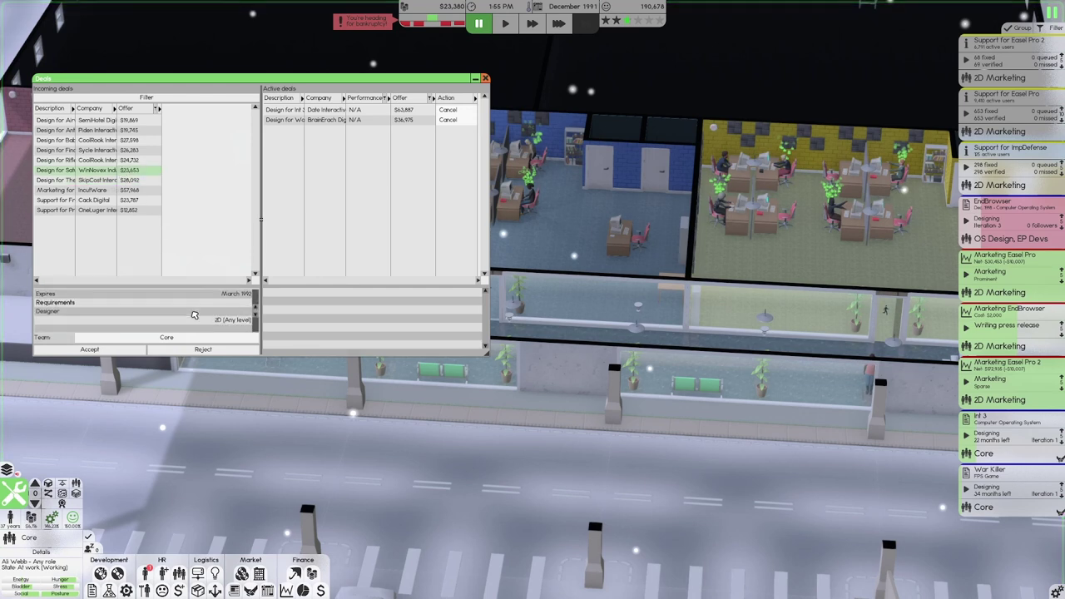
{"action": "scroll", "coordinate": [211, 313], "scroll_direction": "down", "scroll_amount": 3}
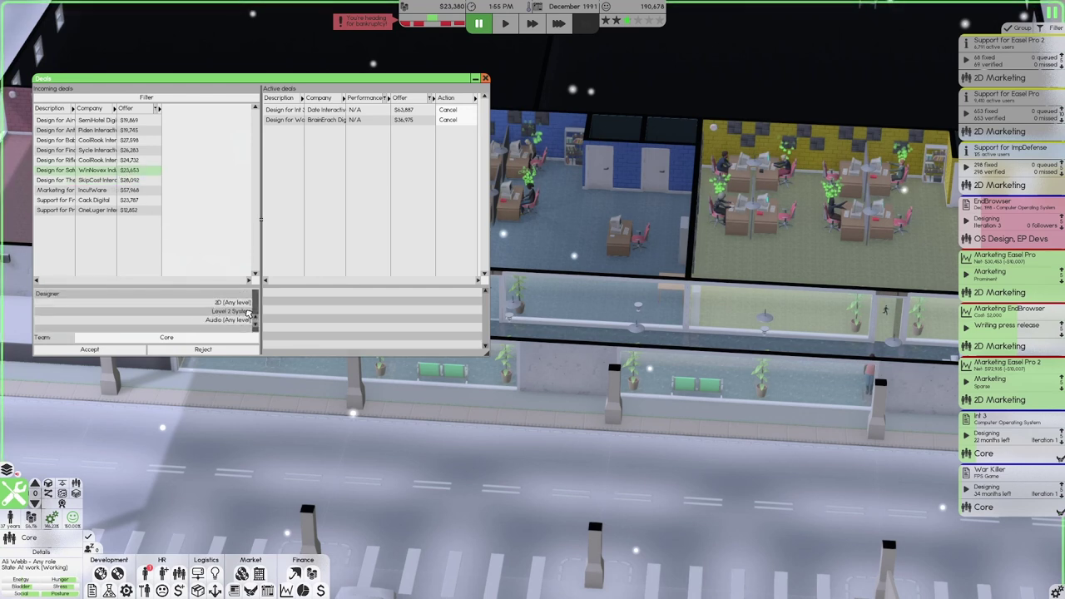
{"action": "left_click", "coordinate": [89, 349]}
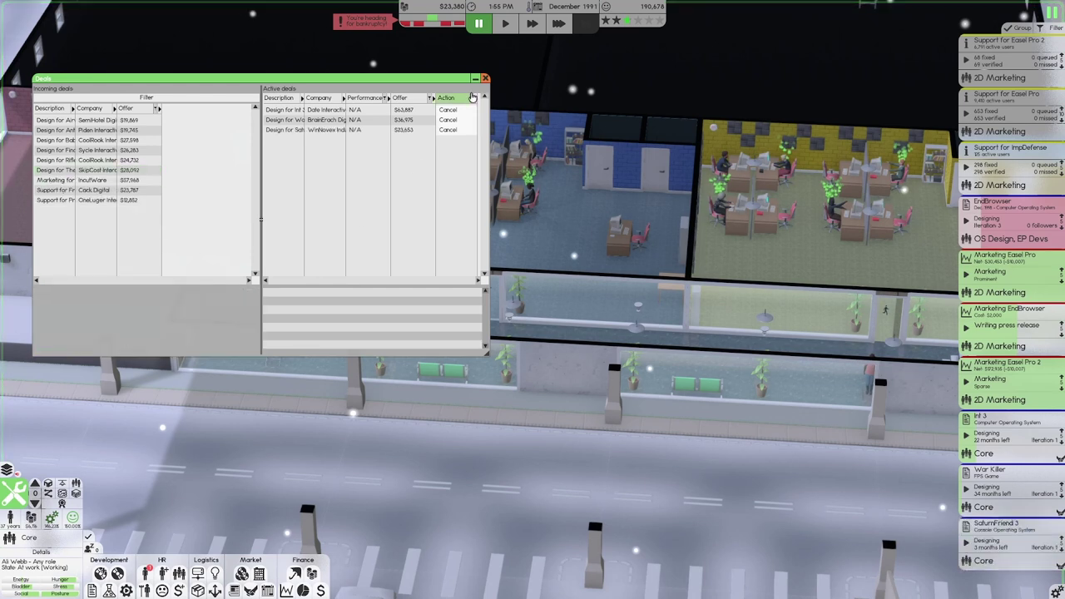
{"action": "left_click", "coordinate": [486, 80]}
{"action": "key", "text": "space"}
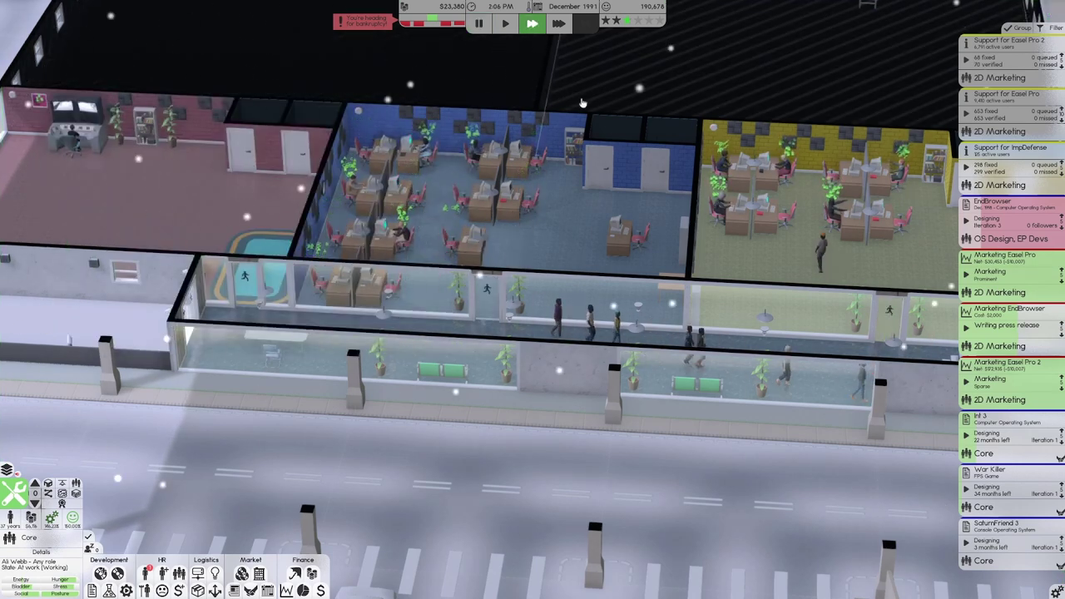
{"action": "scroll", "coordinate": [593, 113], "scroll_direction": "down", "scroll_amount": 3}
Move the support work tutorial aside and cancel it permanently.
{"action": "key", "text": "d"}
{"action": "scroll", "coordinate": [653, 142], "scroll_direction": "up", "scroll_amount": 3}
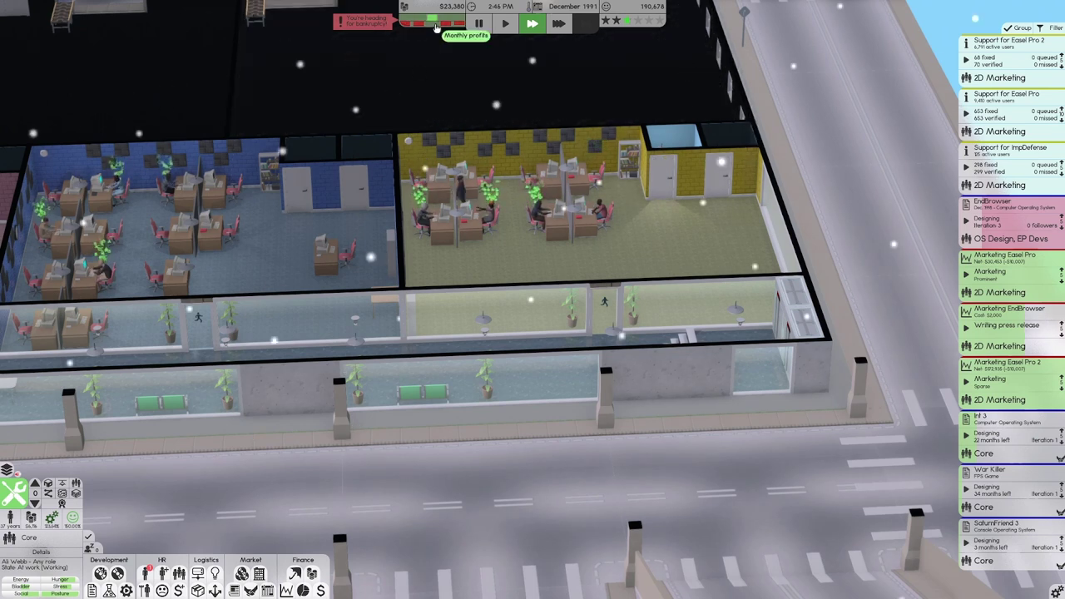
{"action": "left_click_drag", "start_coordinate": [732, 61], "coordinate": [759, 61]}
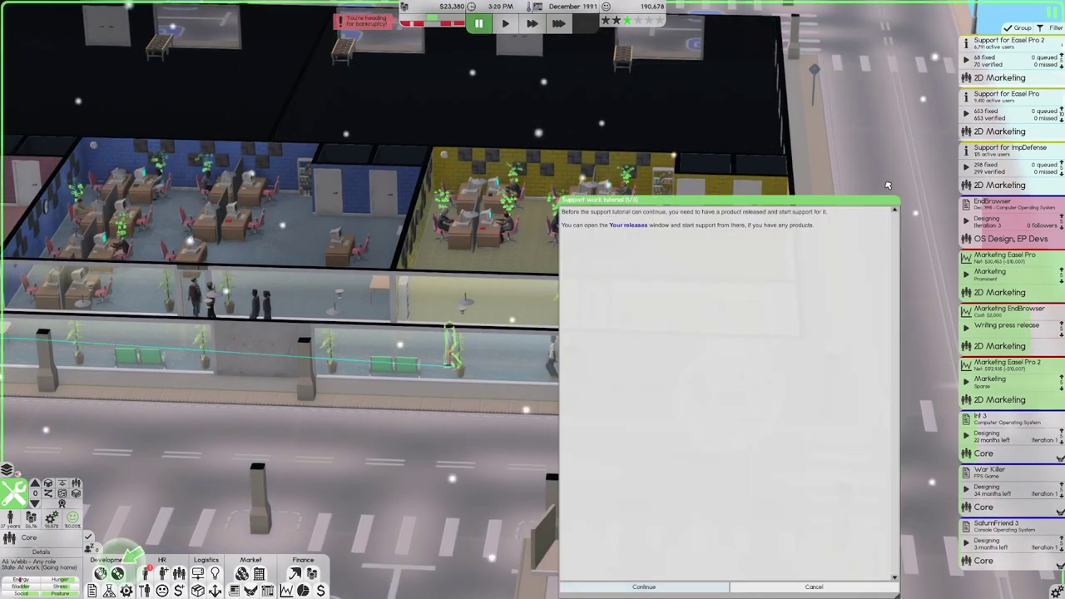
{"action": "left_click_drag", "start_coordinate": [863, 201], "coordinate": [661, 121]}
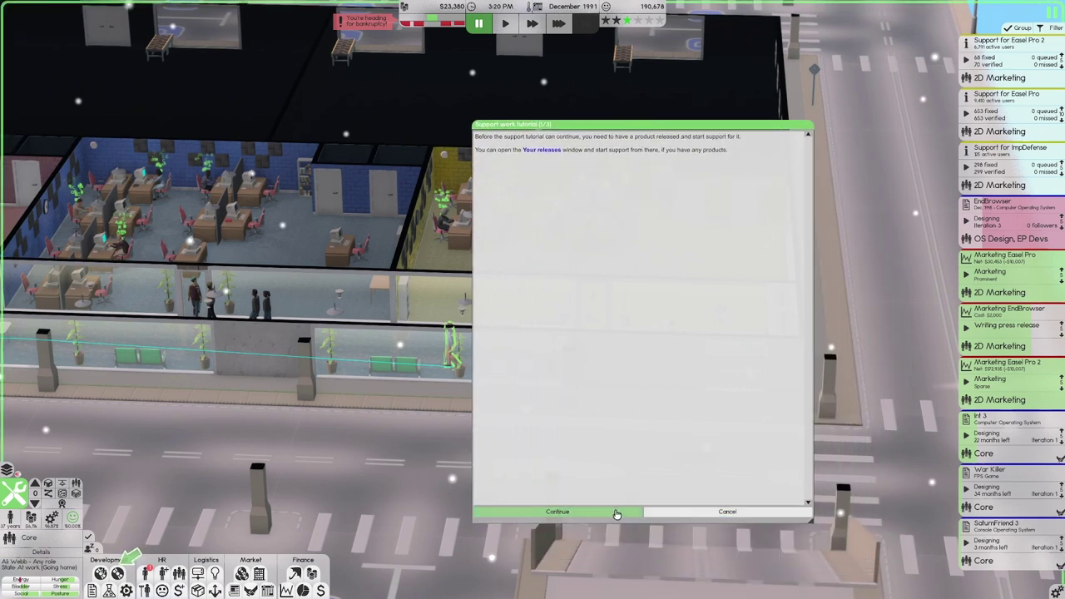
{"action": "left_click", "coordinate": [727, 512]}
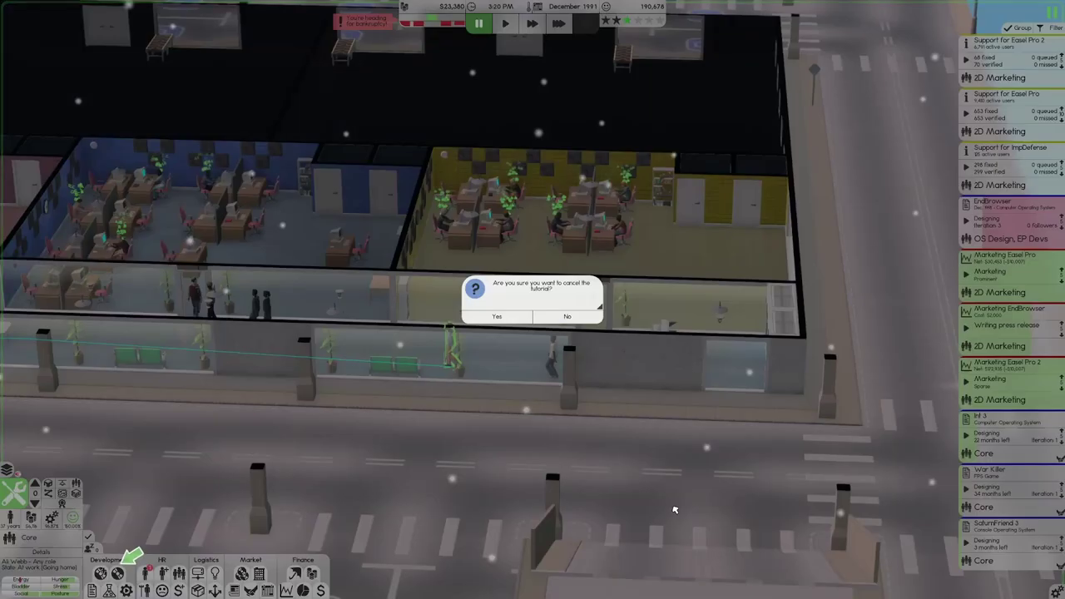
{"action": "left_click", "coordinate": [497, 316]}
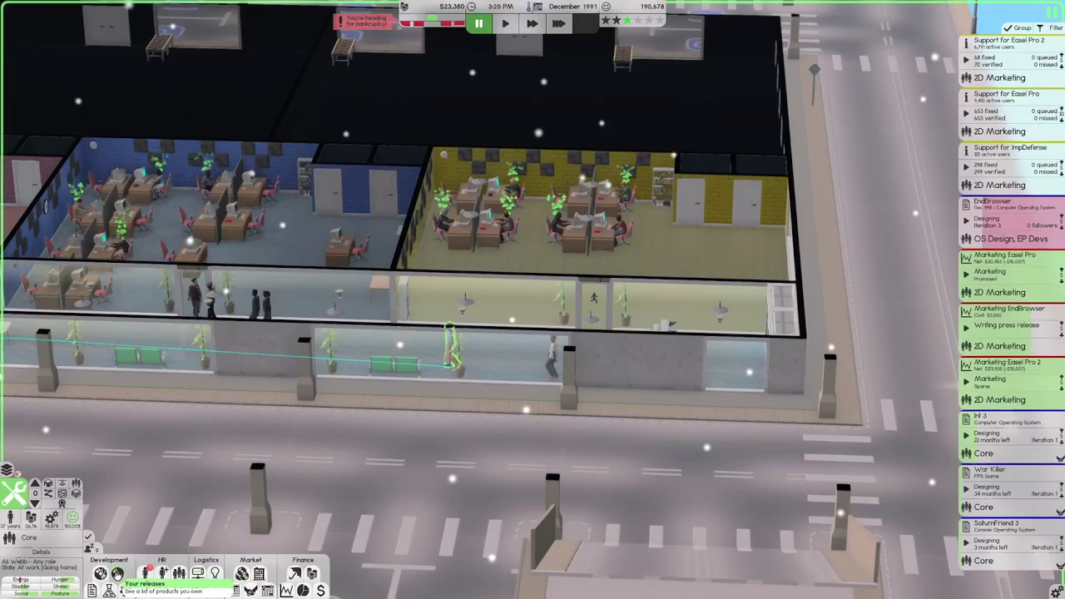
Plan an Easel Pro 2 update with its 2D tech level raised to 1989.
{"action": "left_click", "coordinate": [116, 574]}
{"action": "left_click", "coordinate": [114, 175]}
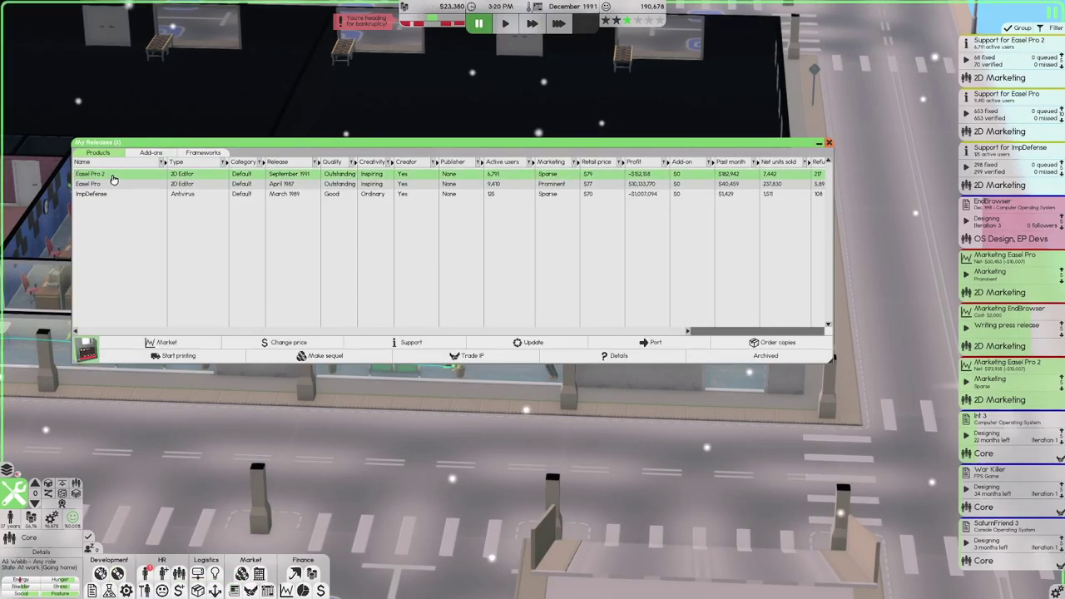
{"action": "left_click", "coordinate": [149, 154]}
{"action": "left_click", "coordinate": [98, 153]}
{"action": "left_click", "coordinate": [117, 174]}
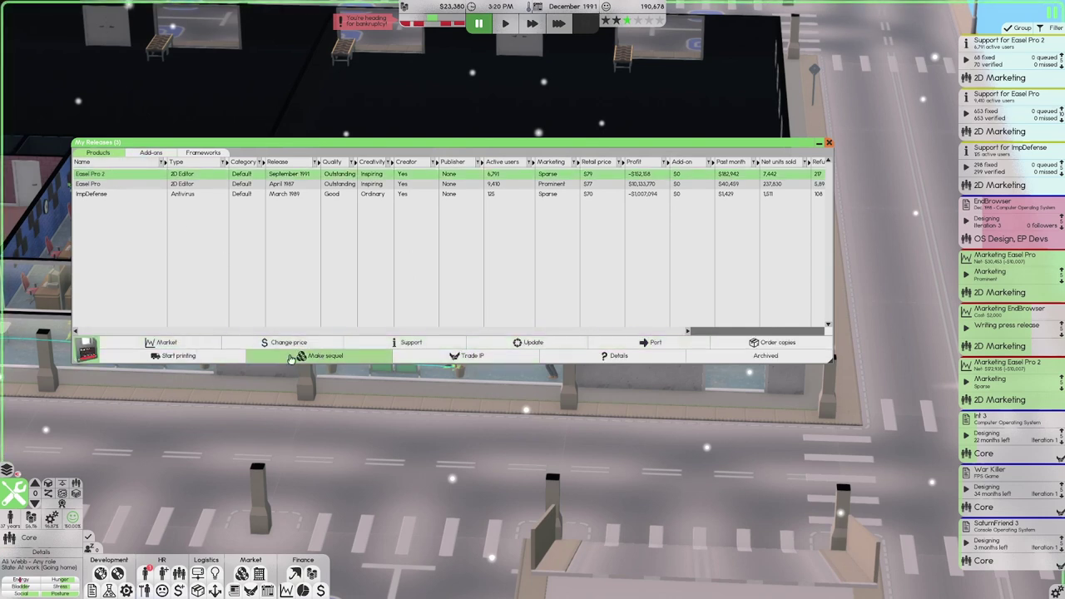
{"action": "left_click", "coordinate": [555, 343]}
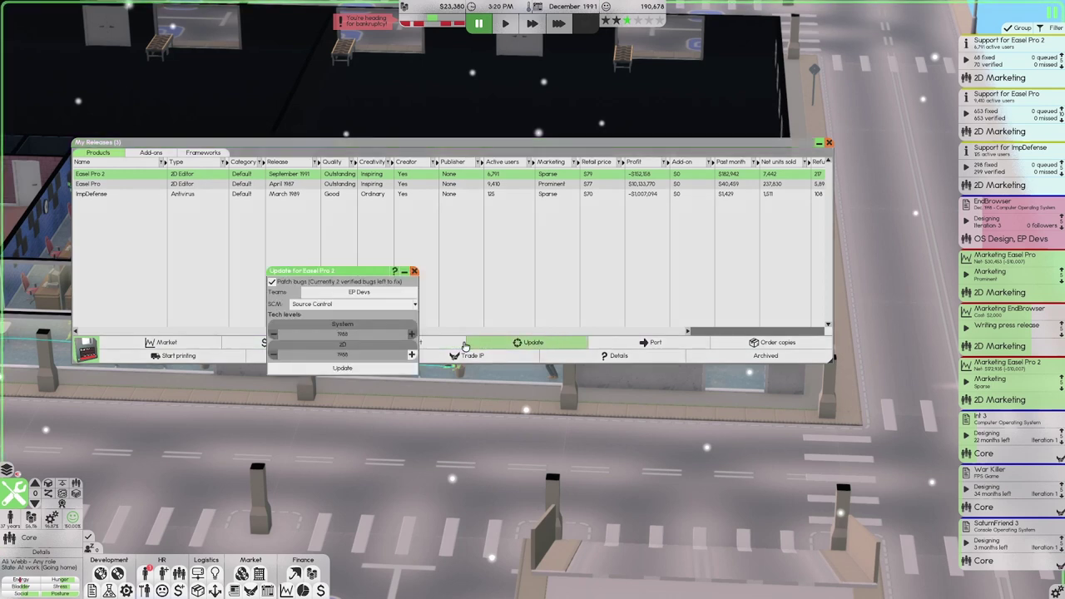
{"action": "left_click", "coordinate": [414, 357]}
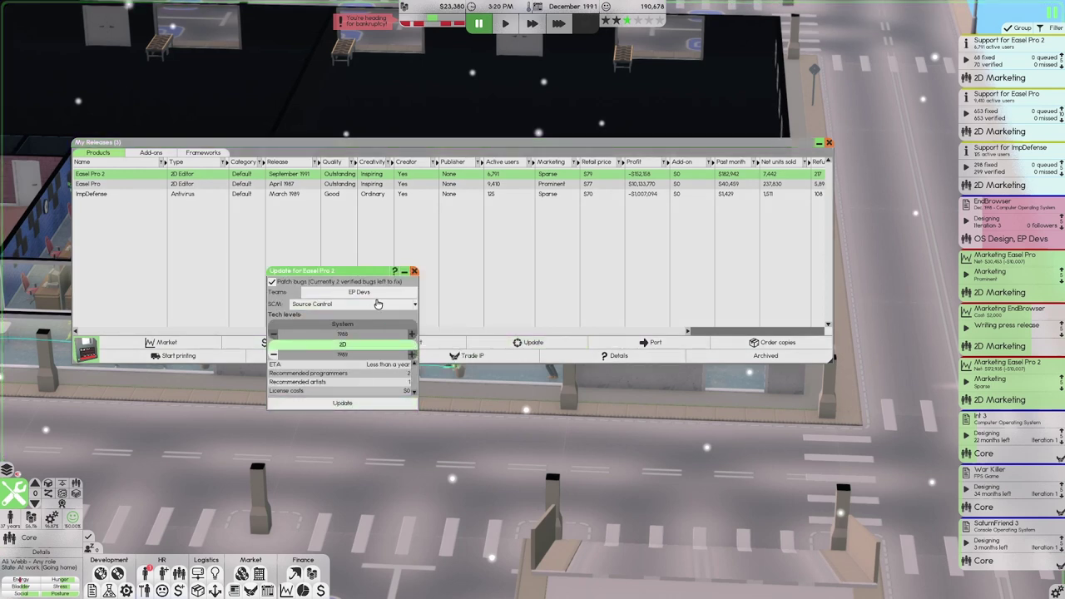
{"action": "left_click", "coordinate": [342, 402]}
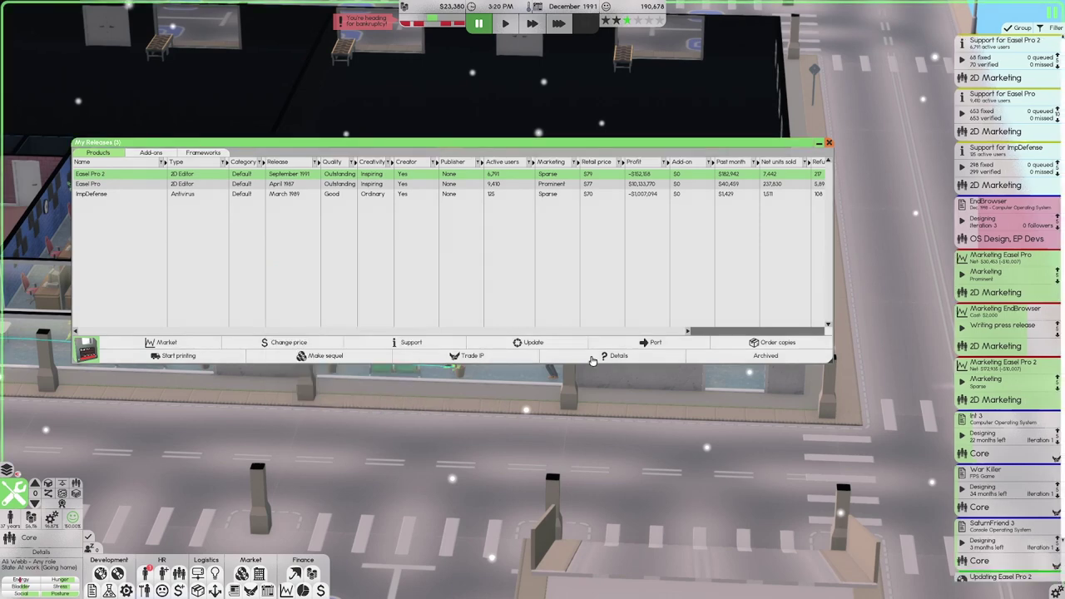
Assign a team to the update, skip porting, and close My Releases.
{"action": "left_click", "coordinate": [618, 356]}
{"action": "left_click", "coordinate": [209, 338]}
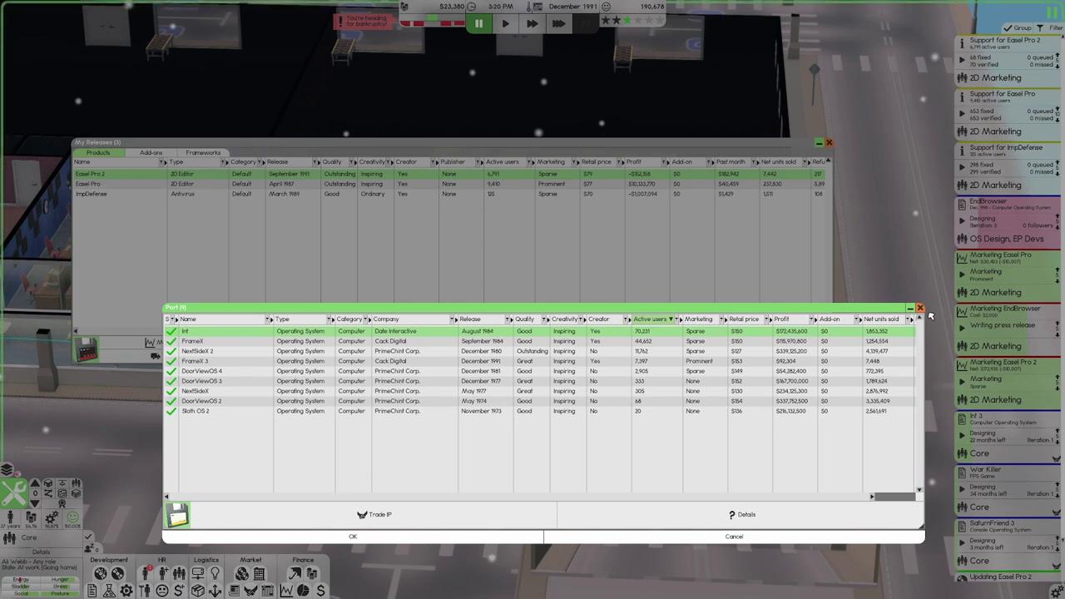
{"action": "left_click", "coordinate": [919, 309]}
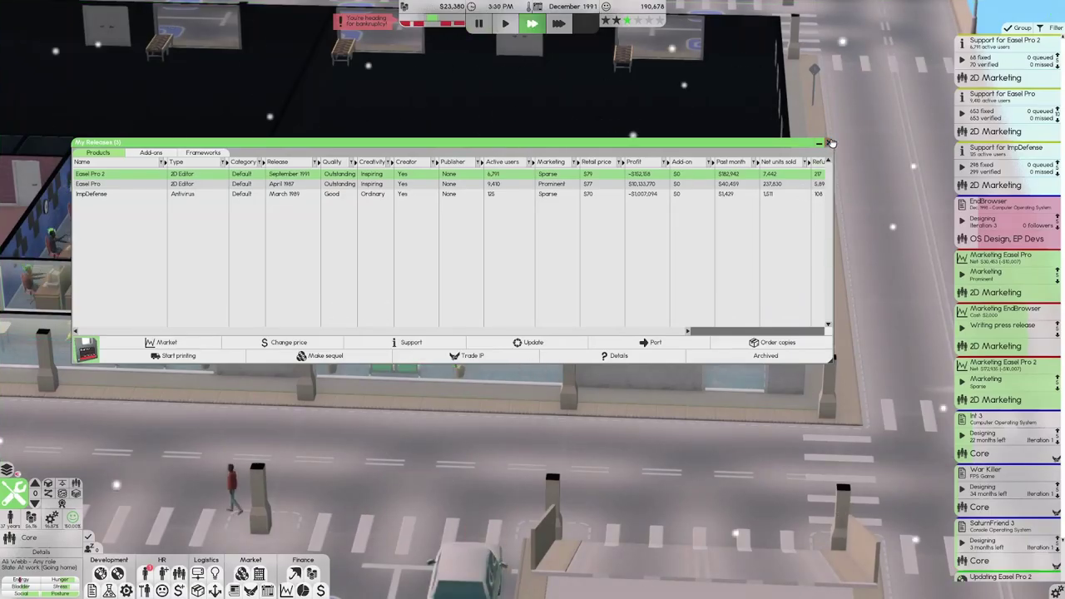
{"action": "left_click", "coordinate": [829, 142]}
{"action": "left_click_drag", "start_coordinate": [831, 142], "coordinate": [763, 157]}
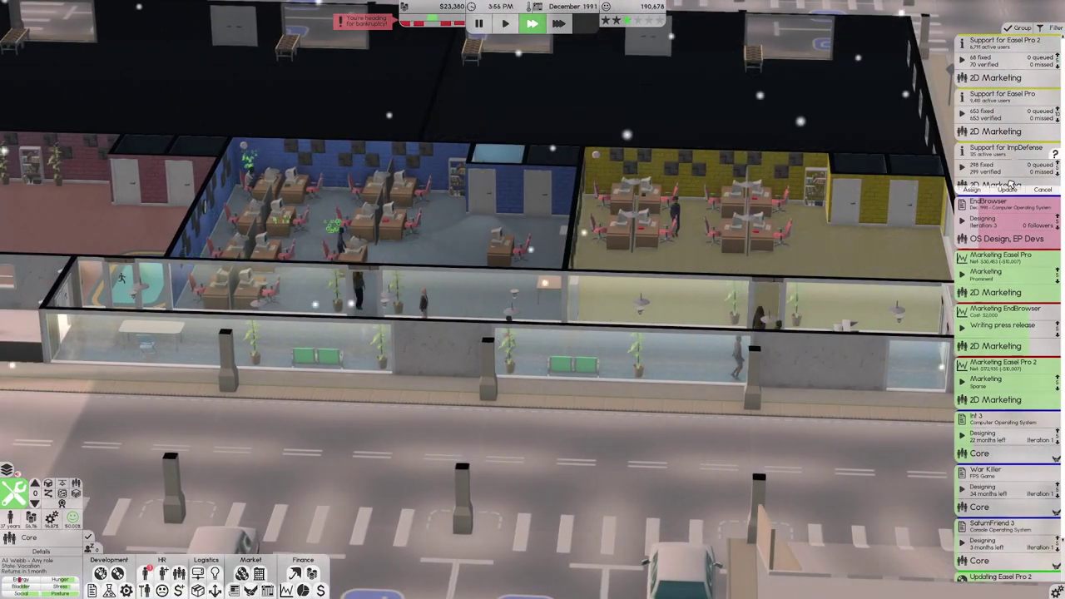
View EndBrowser's feature details, then close them.
{"action": "left_click", "coordinate": [964, 218]}
{"action": "left_click", "coordinate": [926, 253]}
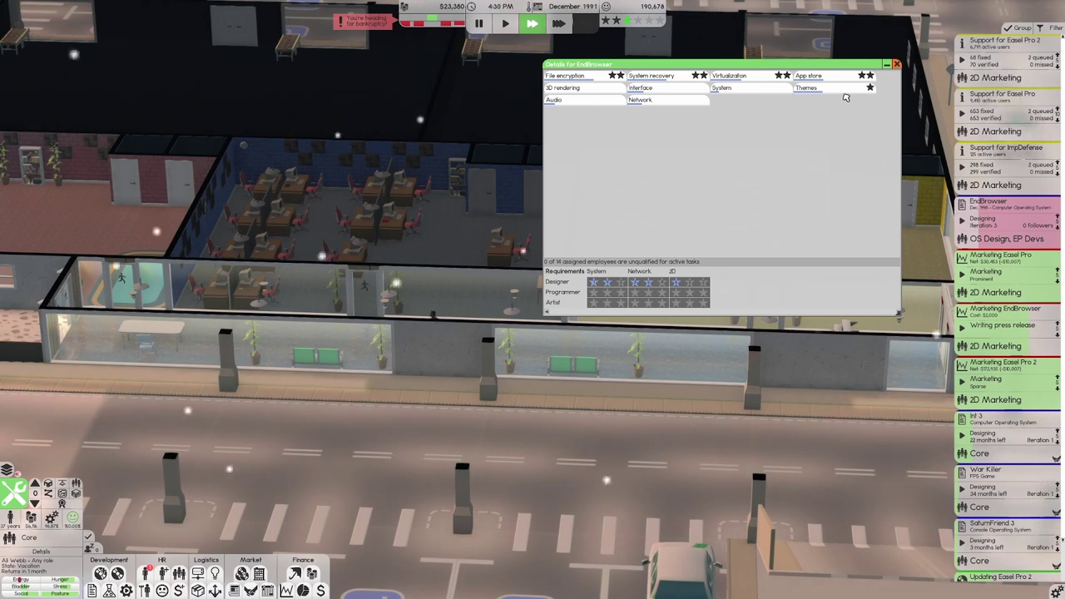
{"action": "key", "text": "Escape"}
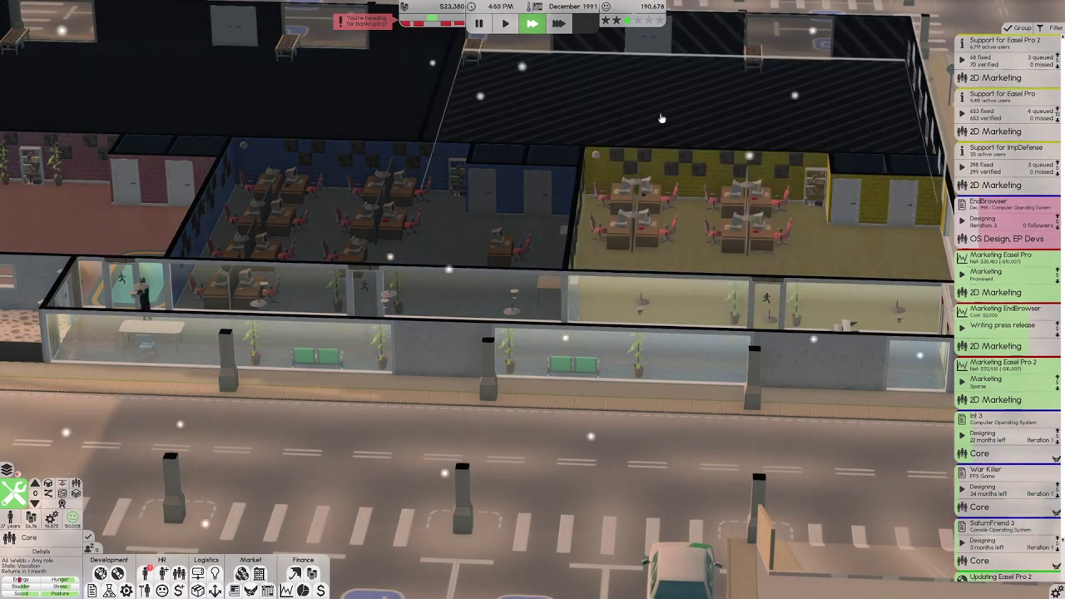
{"action": "scroll", "coordinate": [652, 119], "scroll_direction": "down", "scroll_amount": 3}
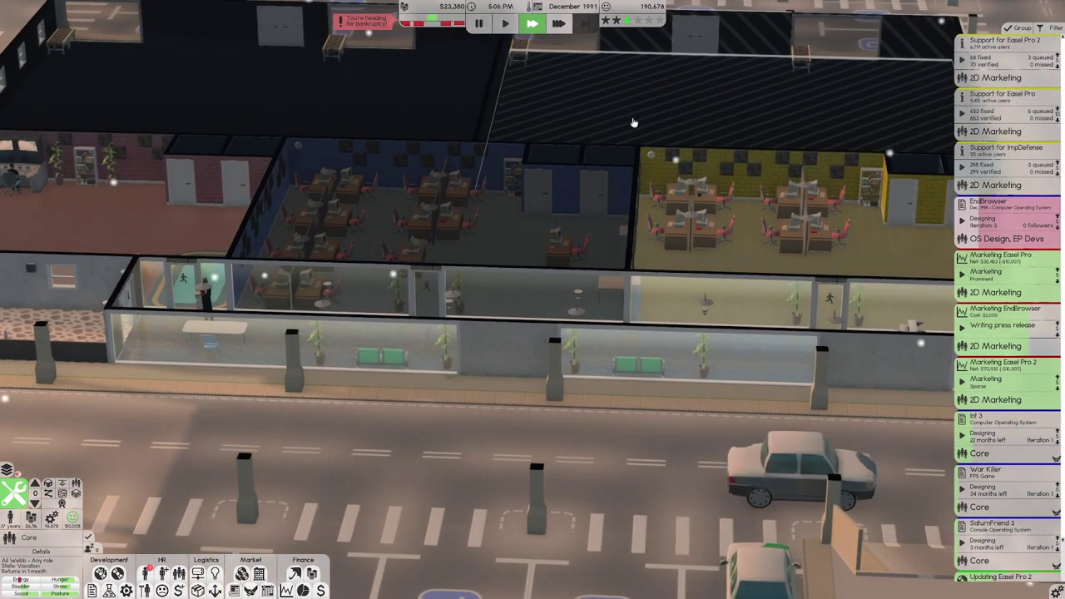
{"action": "scroll", "coordinate": [633, 123], "scroll_direction": "up", "scroll_amount": 3}
{"action": "scroll", "coordinate": [633, 123], "scroll_direction": "down", "scroll_amount": 2}
{"action": "scroll", "coordinate": [633, 123], "scroll_direction": "up", "scroll_amount": 2}
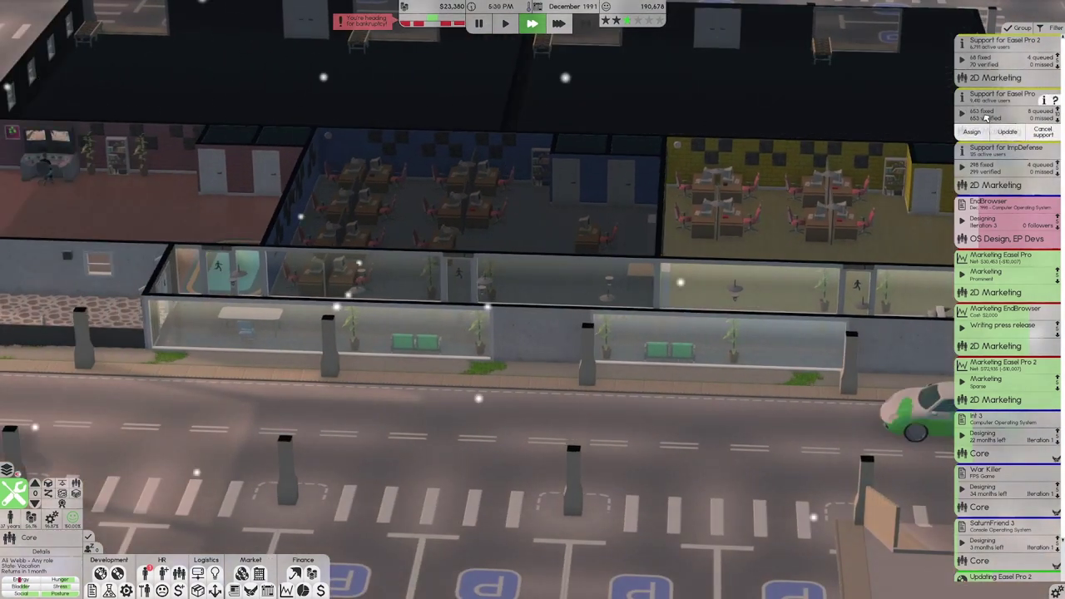
{"action": "scroll", "coordinate": [1009, 214], "scroll_direction": "down", "scroll_amount": 1}
{"action": "scroll", "coordinate": [1009, 214], "scroll_direction": "up", "scroll_amount": 1}
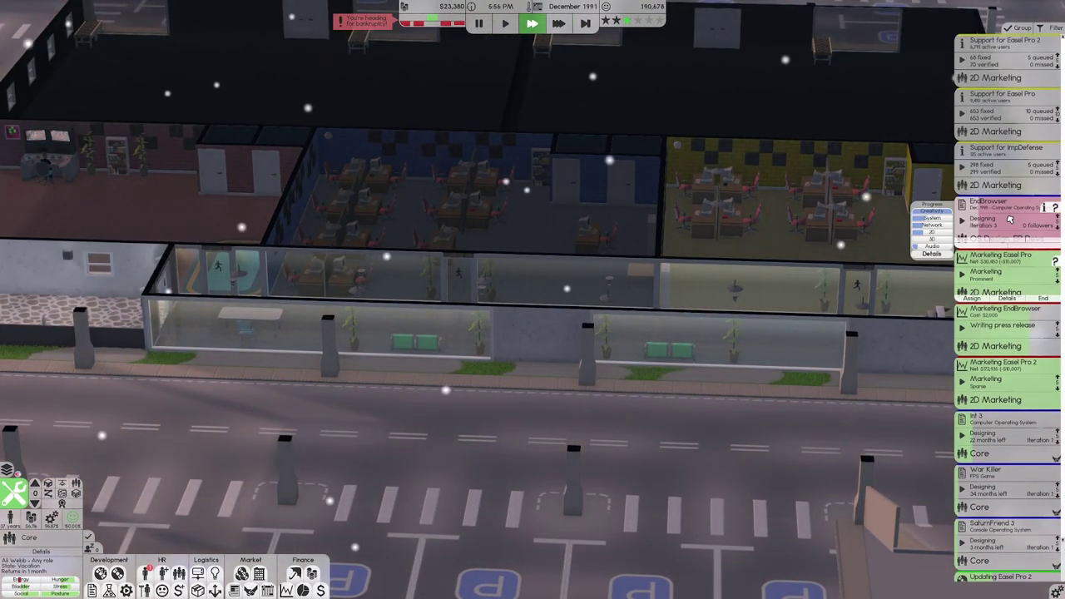
Skip unused time into January 1992, past the tax message and debt warning.
{"action": "left_click", "coordinate": [585, 24]}
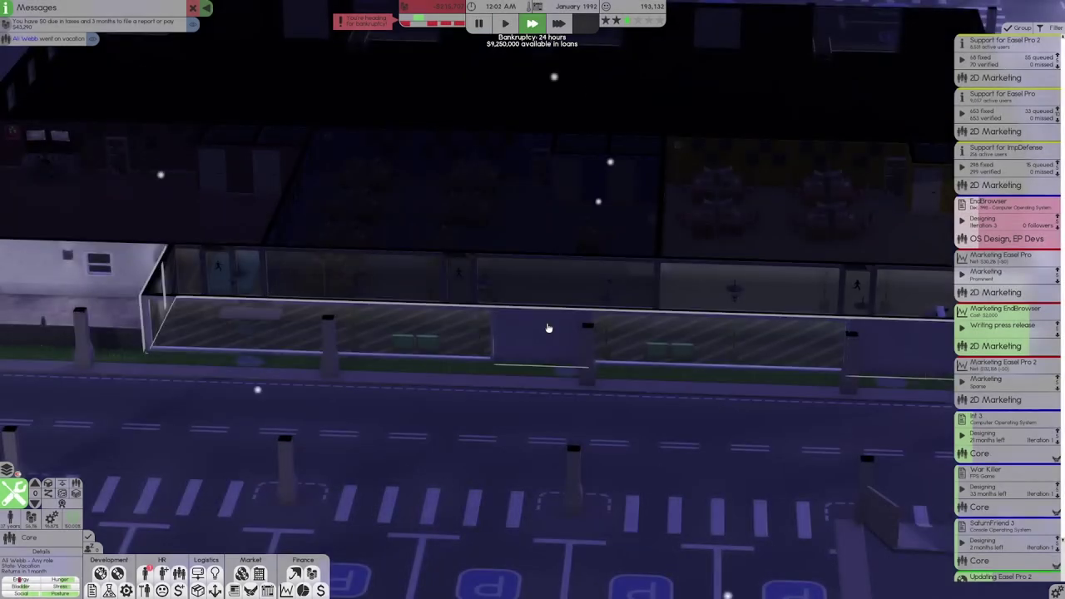
Pause the game, rotate the view, and look over the Teams window before closing it.
{"action": "key", "text": "space"}
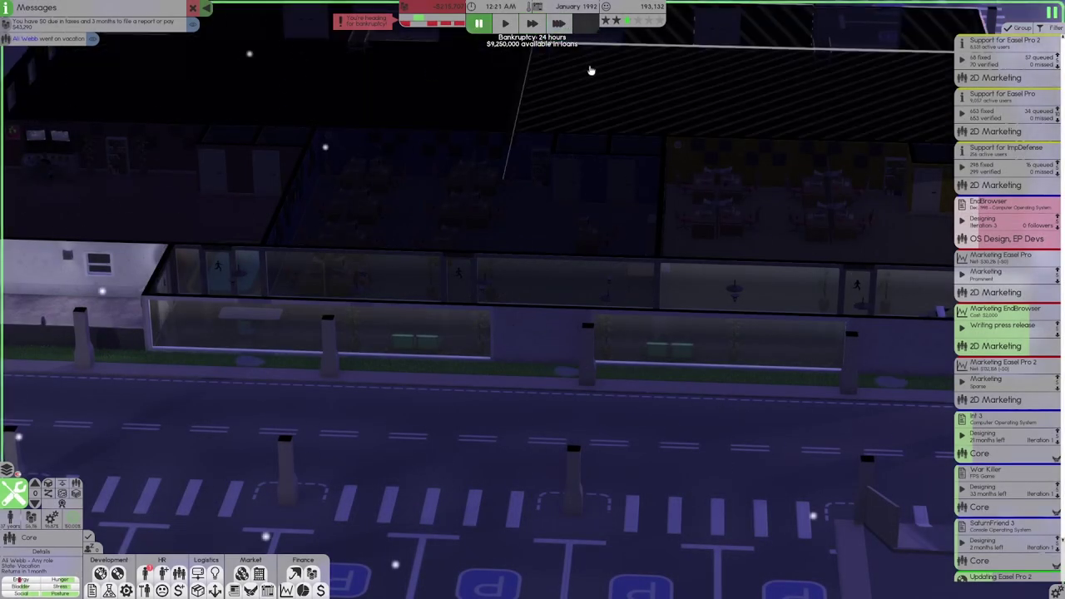
{"action": "scroll", "coordinate": [587, 67], "scroll_direction": "down", "scroll_amount": 2}
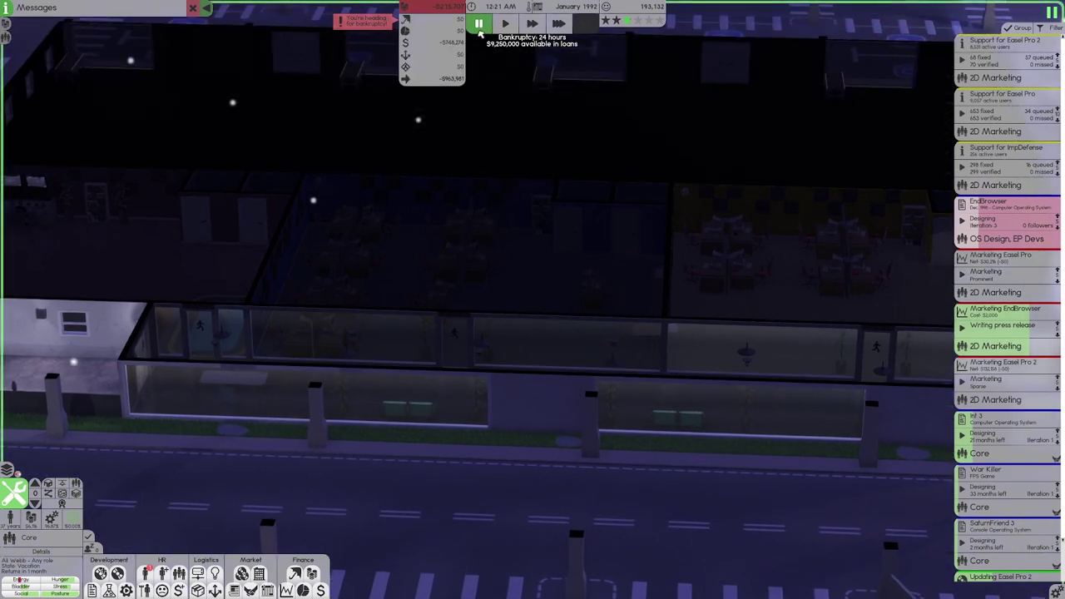
{"action": "middle_click", "coordinate": [449, 77]}
{"action": "scroll", "coordinate": [605, 66], "scroll_direction": "down", "scroll_amount": 2}
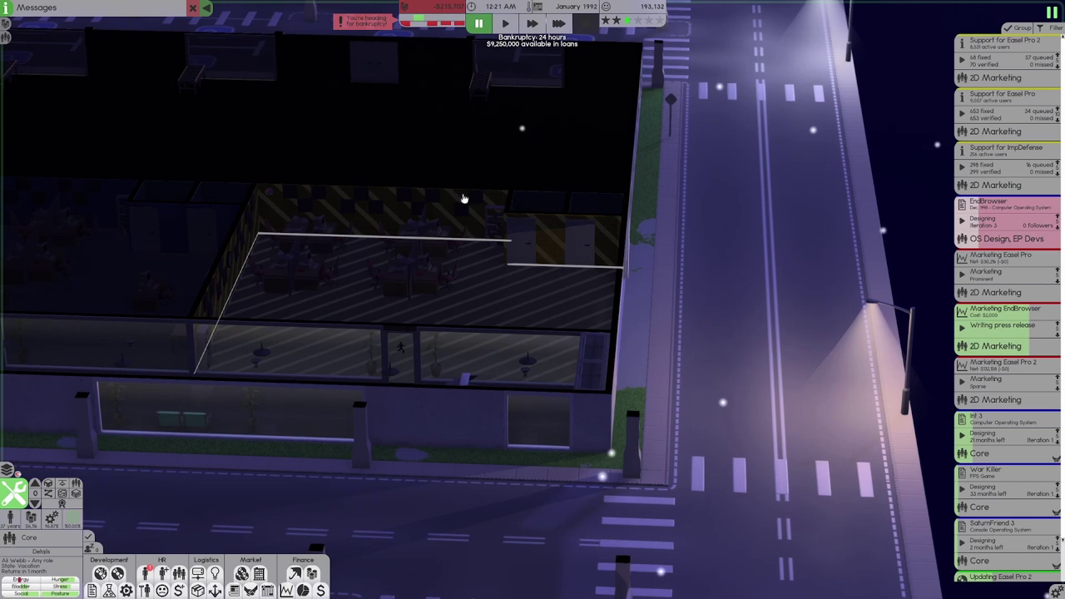
{"action": "scroll", "coordinate": [466, 196], "scroll_direction": "up", "scroll_amount": 3}
{"action": "scroll", "coordinate": [610, 278], "scroll_direction": "up", "scroll_amount": 3}
{"action": "scroll", "coordinate": [499, 317], "scroll_direction": "up", "scroll_amount": 3}
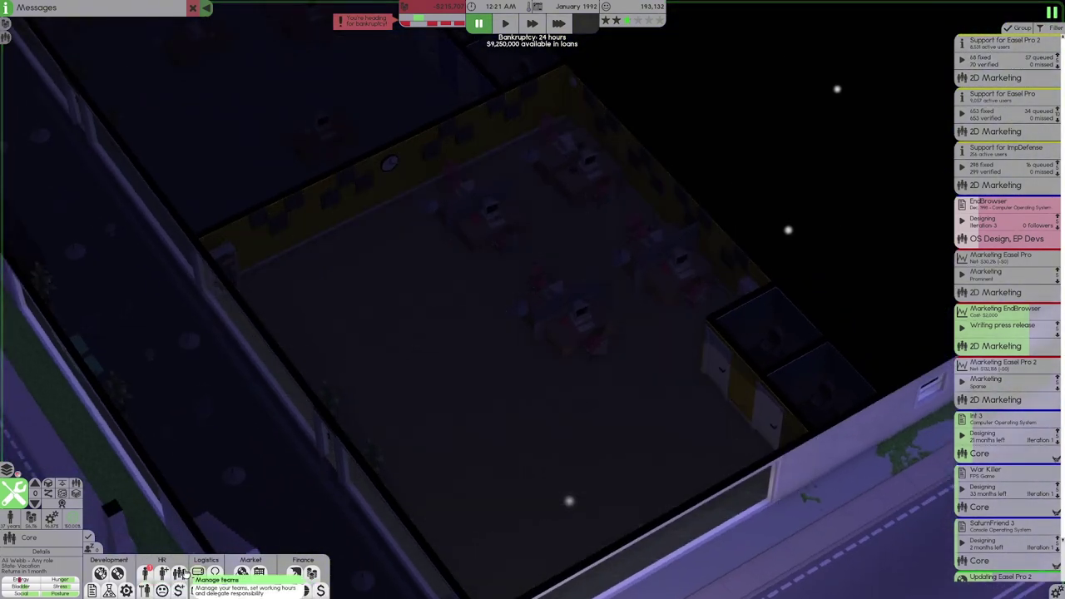
{"action": "left_click", "coordinate": [179, 574]}
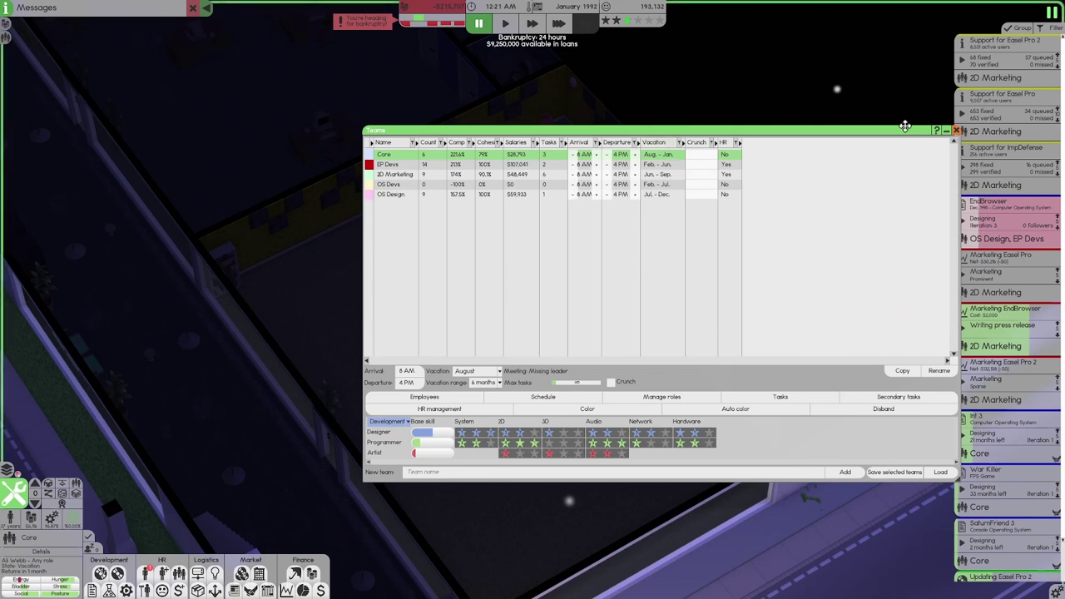
{"action": "left_click", "coordinate": [955, 132]}
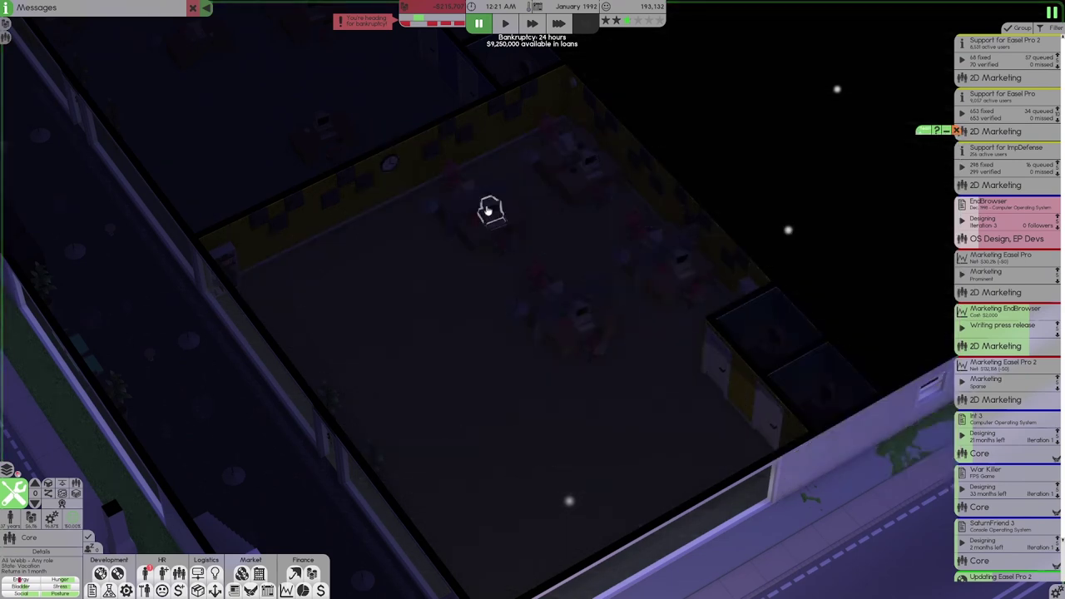
Select the yellow office room, box-select a desk group, and cancel moving it.
{"action": "left_click", "coordinate": [682, 262]}
{"action": "mouse_move", "coordinate": [299, 299]}
{"action": "left_mouse_down"}
{"action": "mouse_move", "coordinate": [427, 285]}
{"action": "mouse_move", "coordinate": [666, 308]}
{"action": "left_mouse_up"}
{"action": "mouse_move", "coordinate": [659, 361]}
{"action": "left_mouse_down"}
{"action": "mouse_move", "coordinate": [532, 264]}
{"action": "mouse_move", "coordinate": [564, 387]}
{"action": "mouse_move", "coordinate": [594, 388]}
{"action": "left_mouse_up"}
{"action": "right_click", "coordinate": [594, 389]}
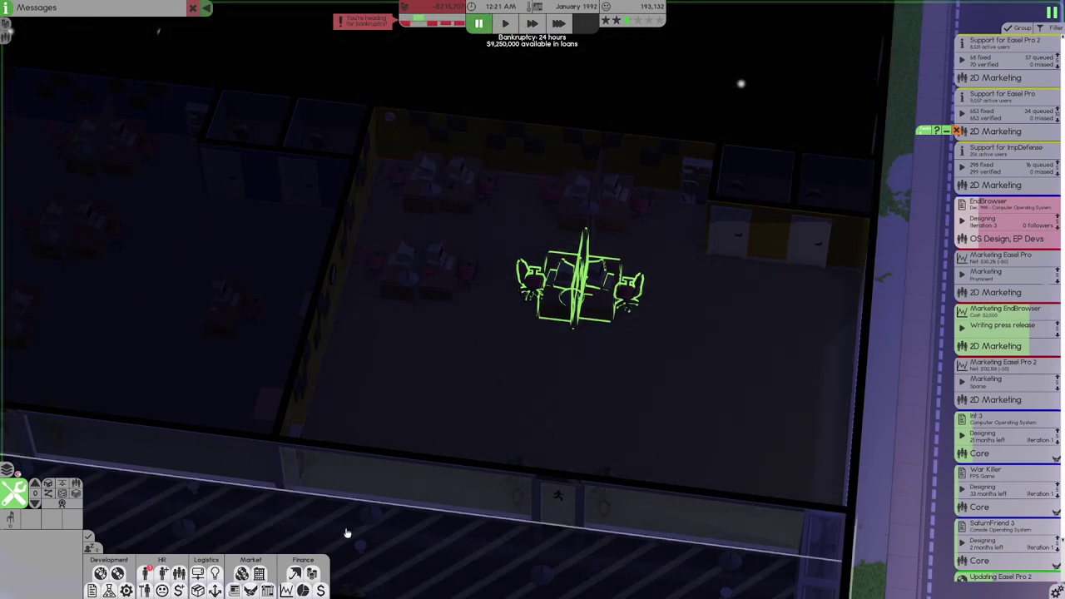
Take a $250,000 quick loan over 2 years 8 months.
{"action": "left_click", "coordinate": [312, 576]}
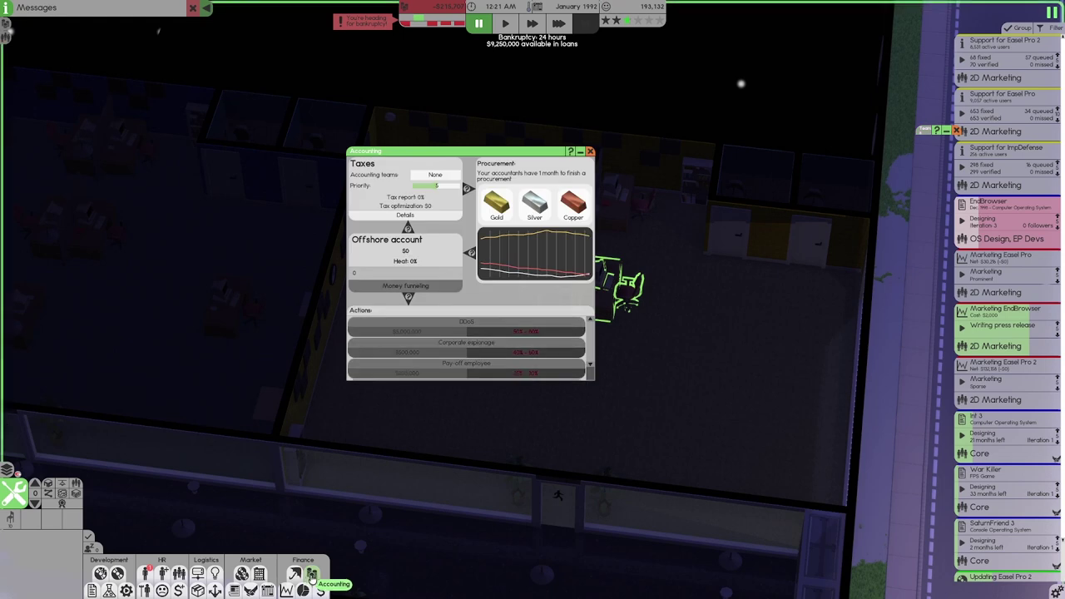
{"action": "left_click", "coordinate": [317, 586]}
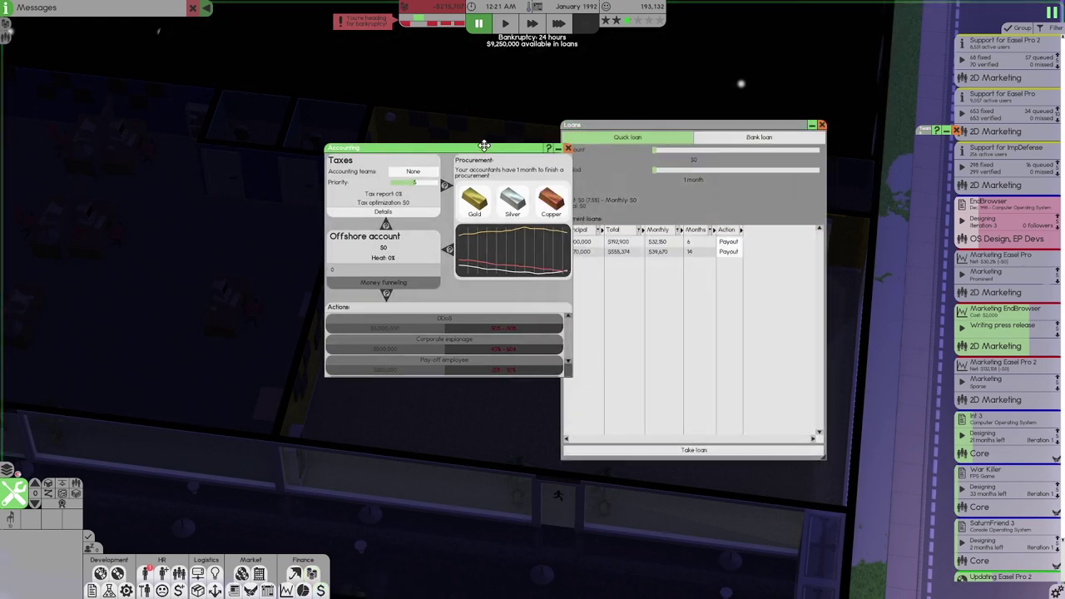
{"action": "left_click_drag", "start_coordinate": [513, 152], "coordinate": [478, 147]}
{"action": "left_click", "coordinate": [519, 146]}
{"action": "left_click_drag", "start_coordinate": [659, 151], "coordinate": [820, 151]}
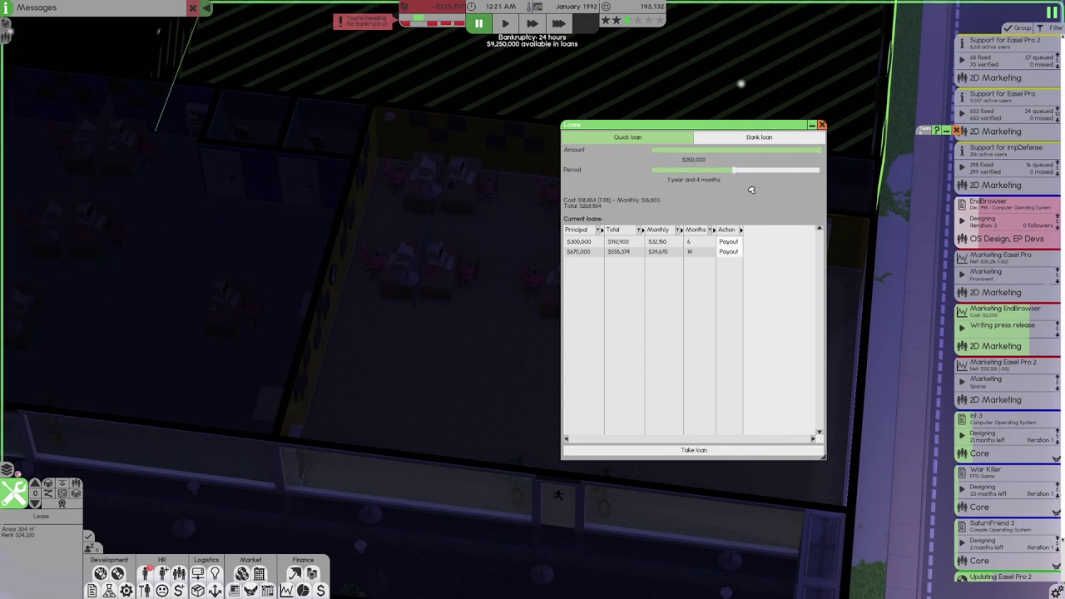
{"action": "left_click_drag", "start_coordinate": [766, 169], "coordinate": [853, 199]}
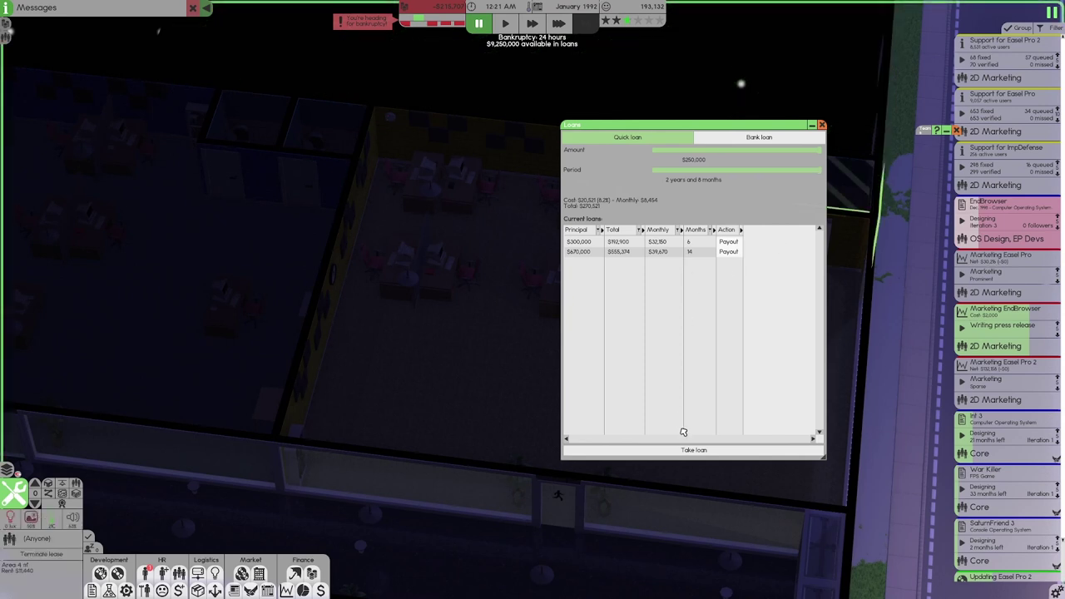
{"action": "left_click", "coordinate": [693, 454]}
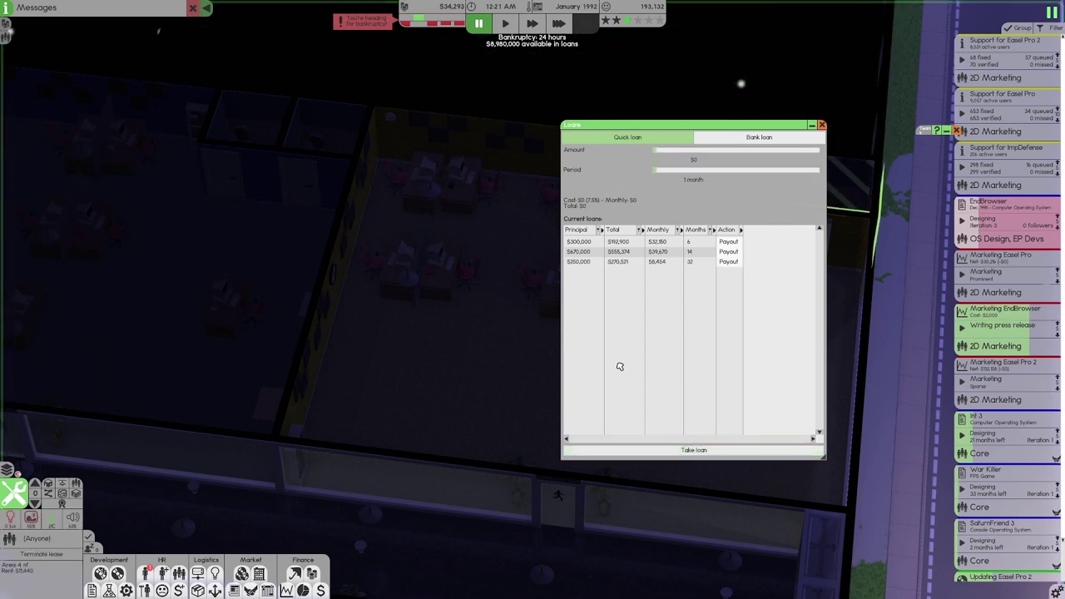
Apply for a $2,540,000 bank loan over about ten years and confirm the handling team.
{"action": "left_click", "coordinate": [737, 138]}
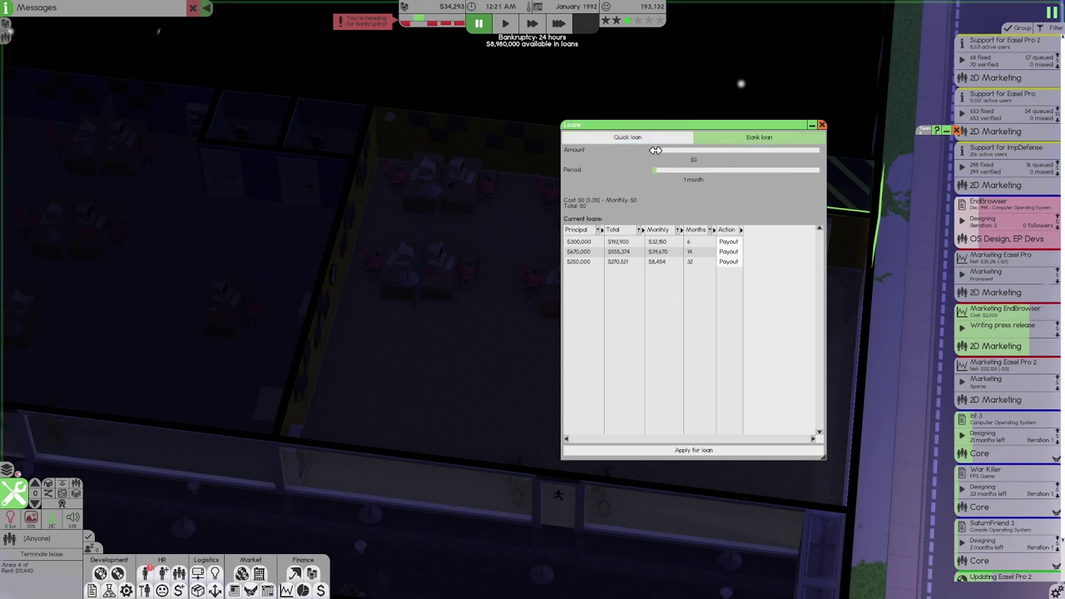
{"action": "left_click_drag", "start_coordinate": [655, 150], "coordinate": [757, 152]}
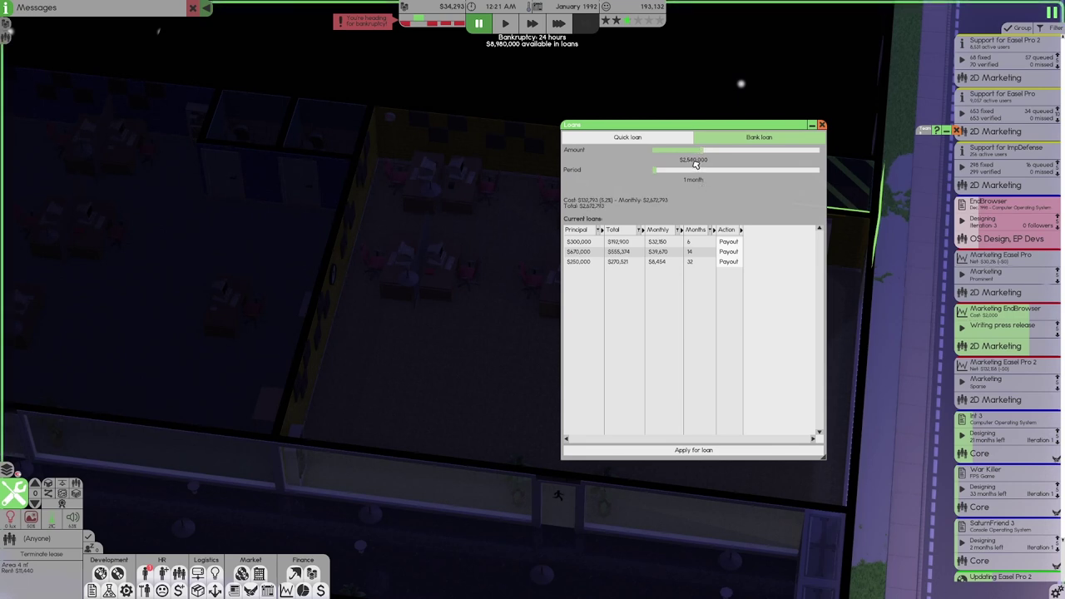
{"action": "left_click_drag", "start_coordinate": [657, 171], "coordinate": [752, 171]}
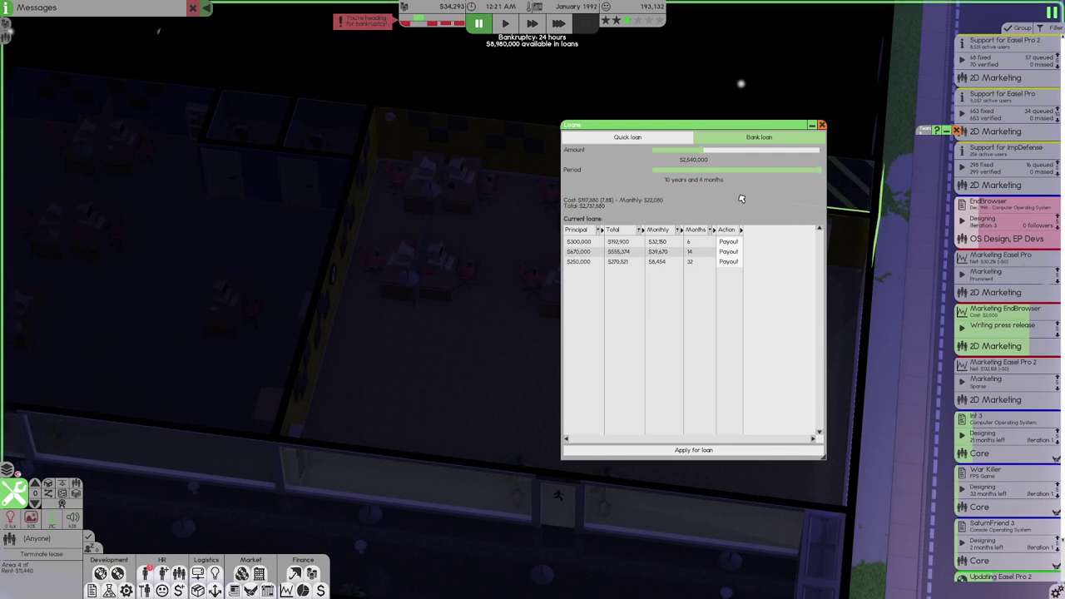
{"action": "left_click", "coordinate": [694, 450]}
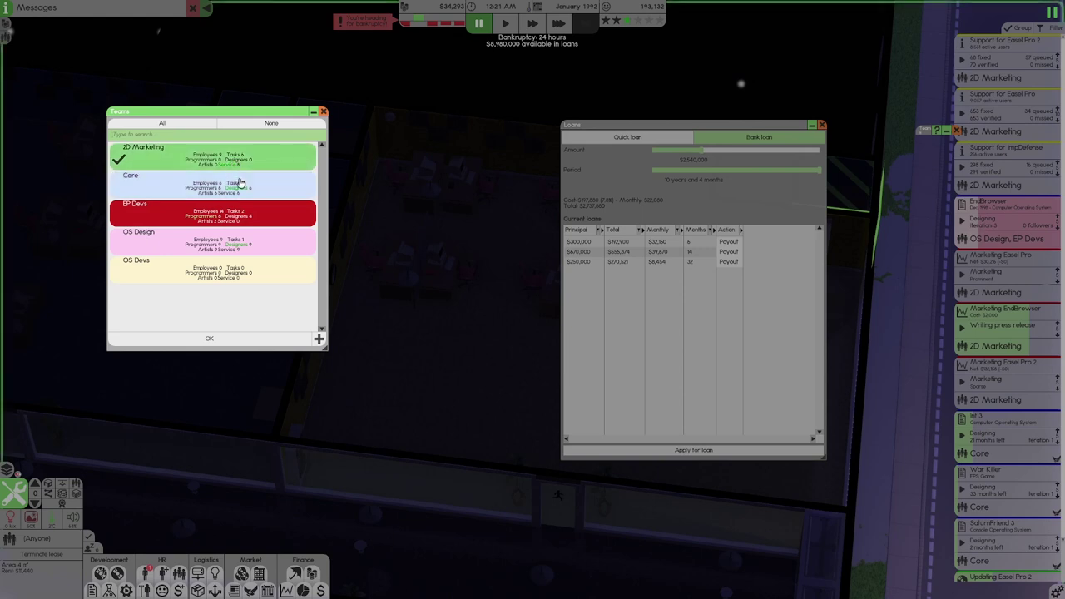
{"action": "left_click", "coordinate": [209, 339]}
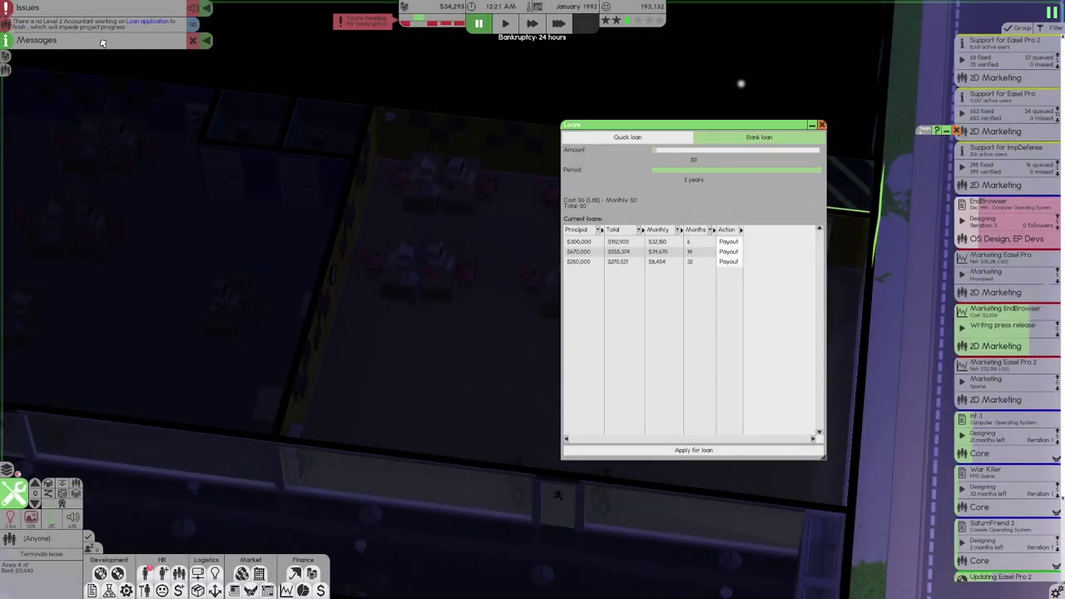
Search for Service applicants skilled in Accounting, compatible with the 2D Marketing team.
{"action": "left_click", "coordinate": [164, 574]}
{"action": "left_click", "coordinate": [291, 229]}
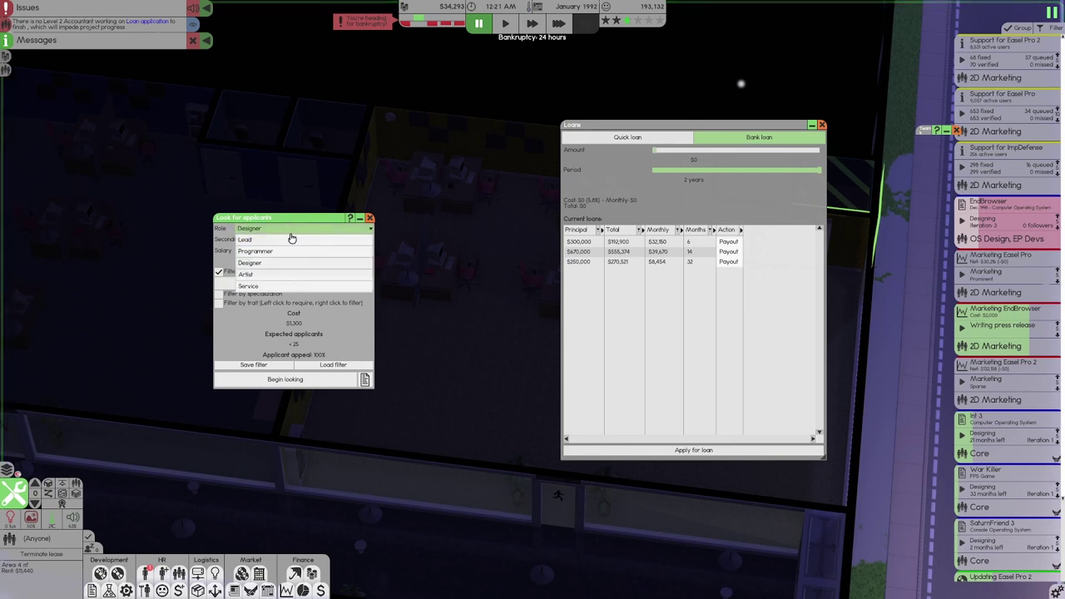
{"action": "left_click", "coordinate": [275, 286]}
{"action": "left_click", "coordinate": [314, 239]}
{"action": "left_click", "coordinate": [300, 274]}
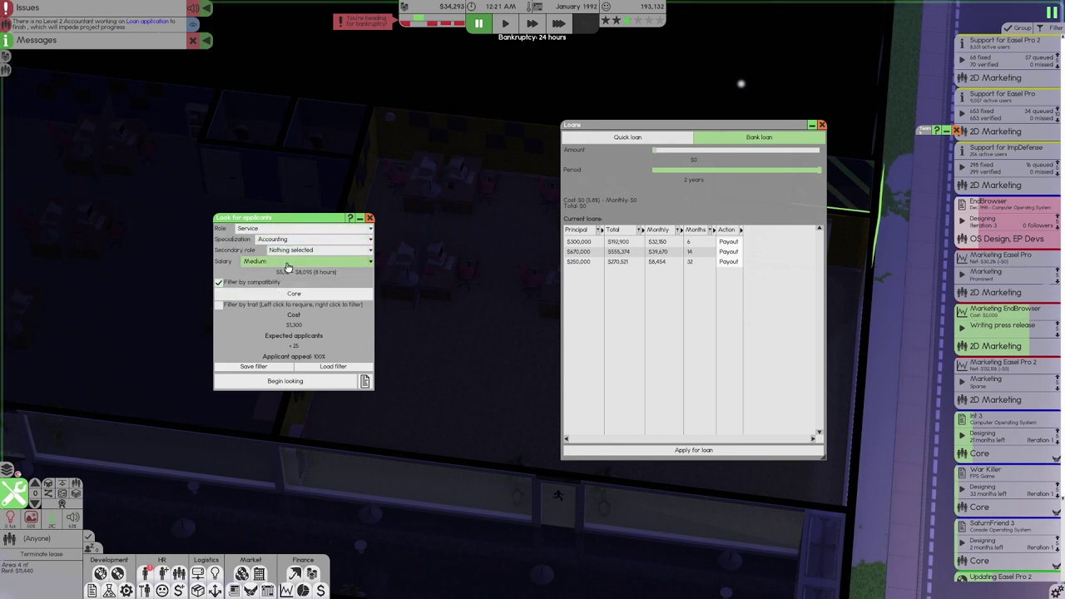
{"action": "left_click", "coordinate": [294, 293]}
{"action": "left_click", "coordinate": [167, 141]}
{"action": "left_click", "coordinate": [287, 305]}
{"action": "left_click", "coordinate": [286, 380]}
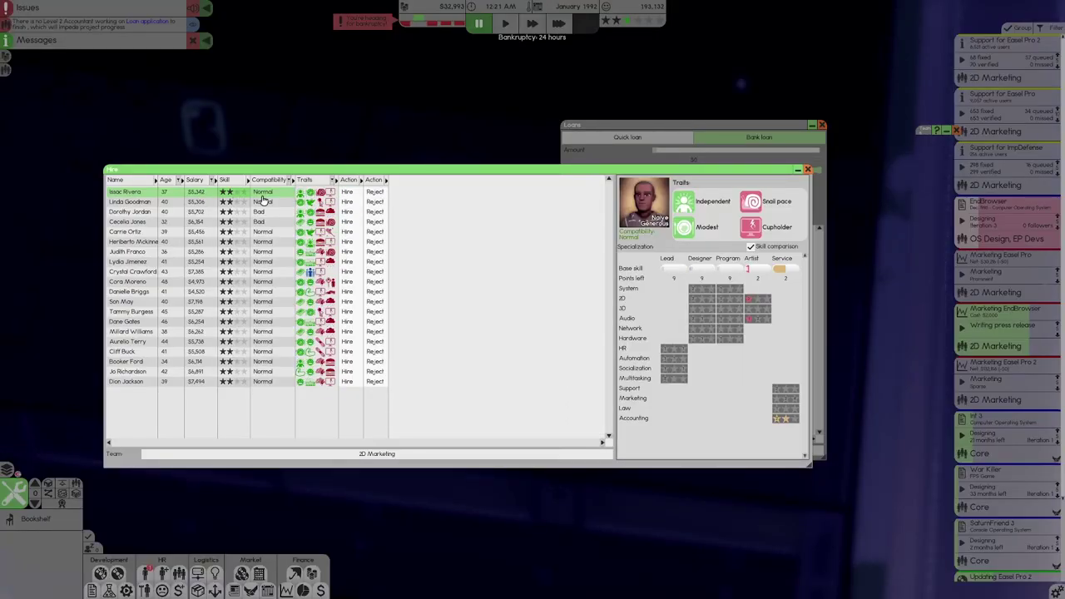
Sort applicants by compatibility, hire a chosen candidate despite limited funds, and close the list.
{"action": "left_click", "coordinate": [266, 179]}
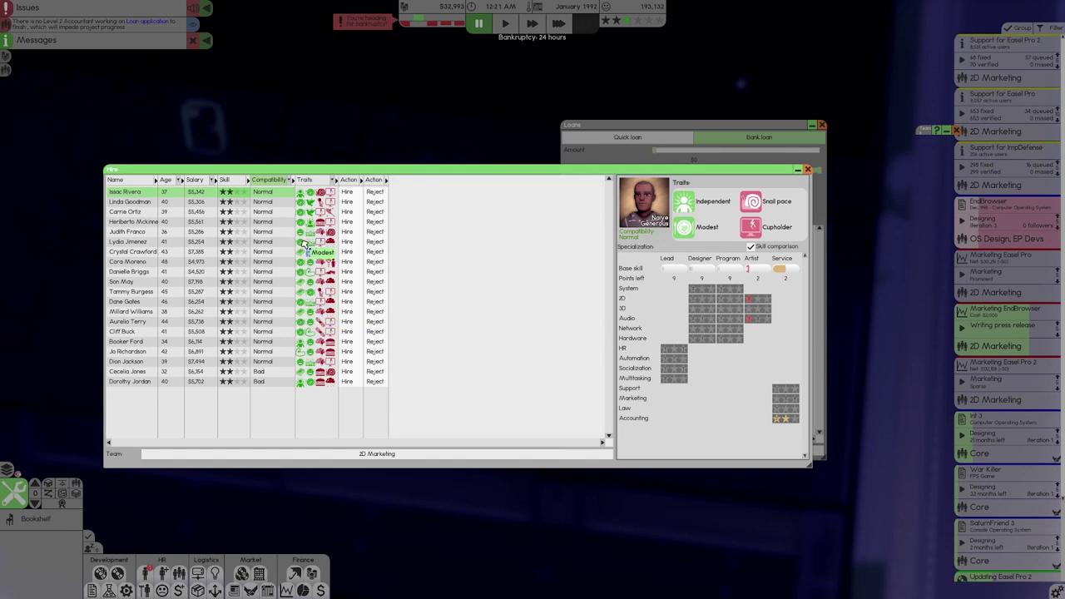
{"action": "left_click", "coordinate": [151, 244]}
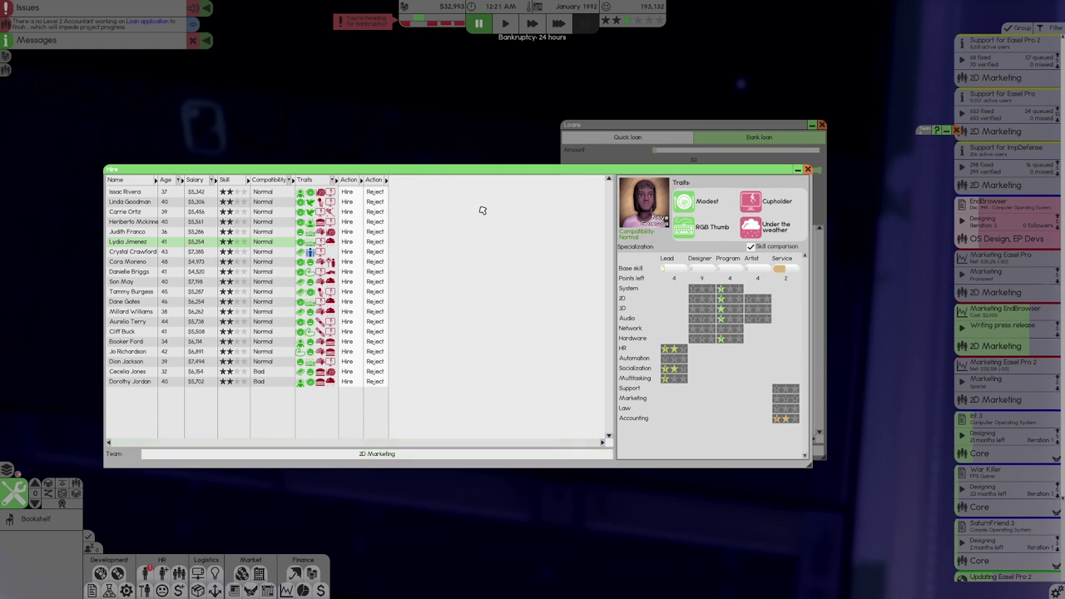
{"action": "left_click", "coordinate": [350, 242]}
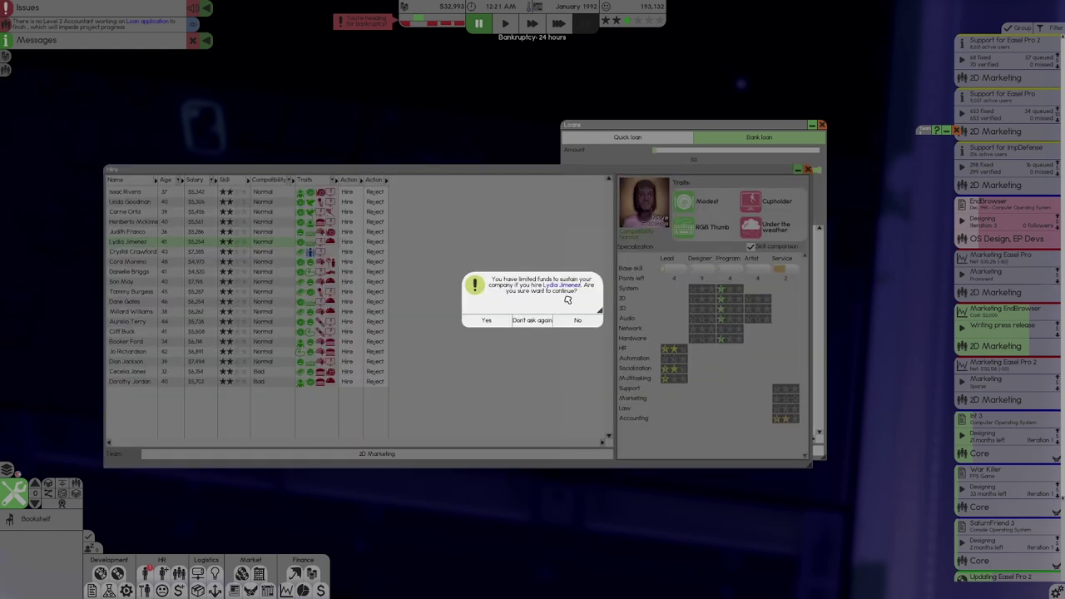
{"action": "left_click", "coordinate": [486, 320]}
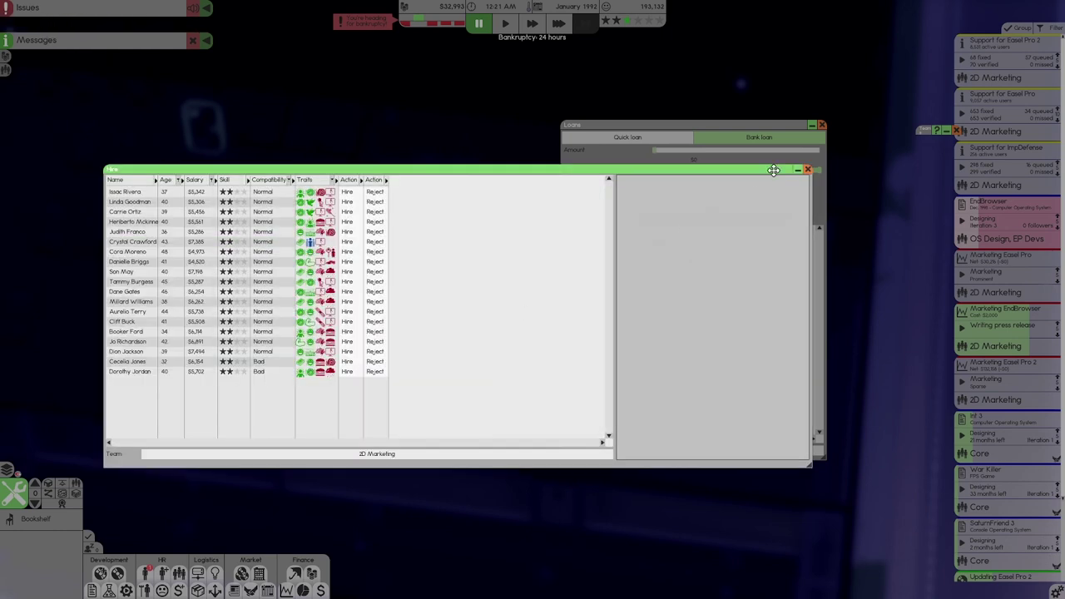
{"action": "left_click", "coordinate": [807, 169]}
Close the Loans window, then copy the middle desk group and cancel placing it.
{"action": "left_click", "coordinate": [823, 127]}
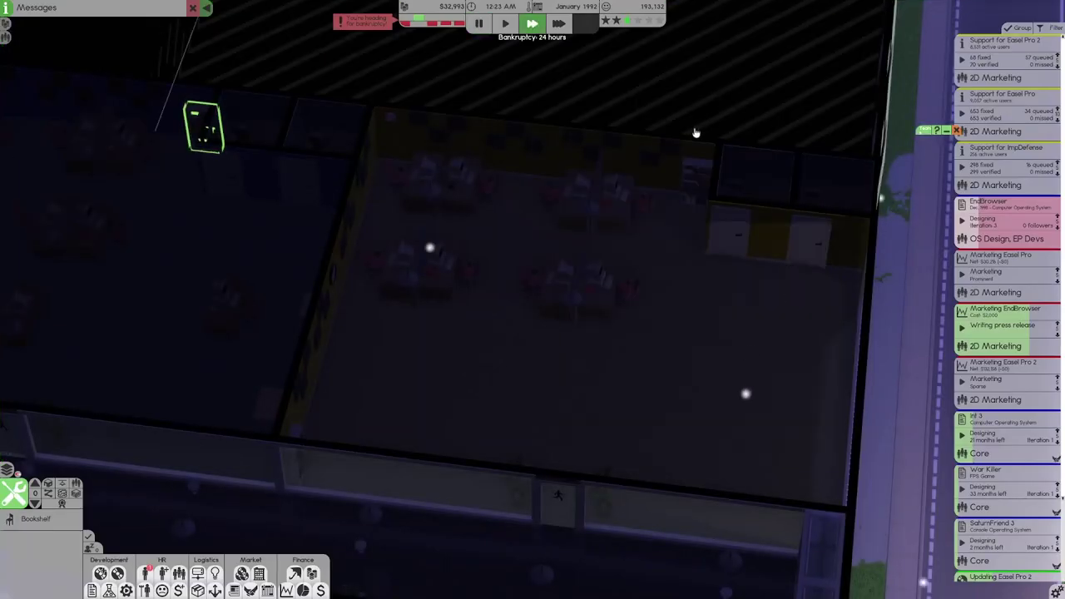
{"action": "left_click_drag", "start_coordinate": [528, 265], "coordinate": [675, 328]}
{"action": "key", "text": "ctrl+c"}
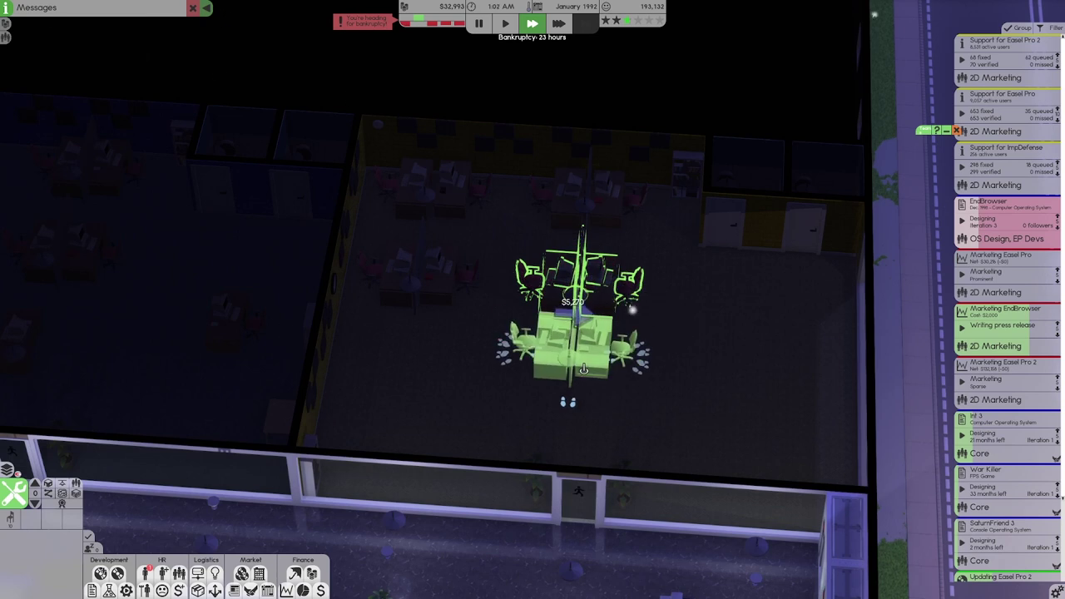
{"action": "right_click", "coordinate": [406, 391]}
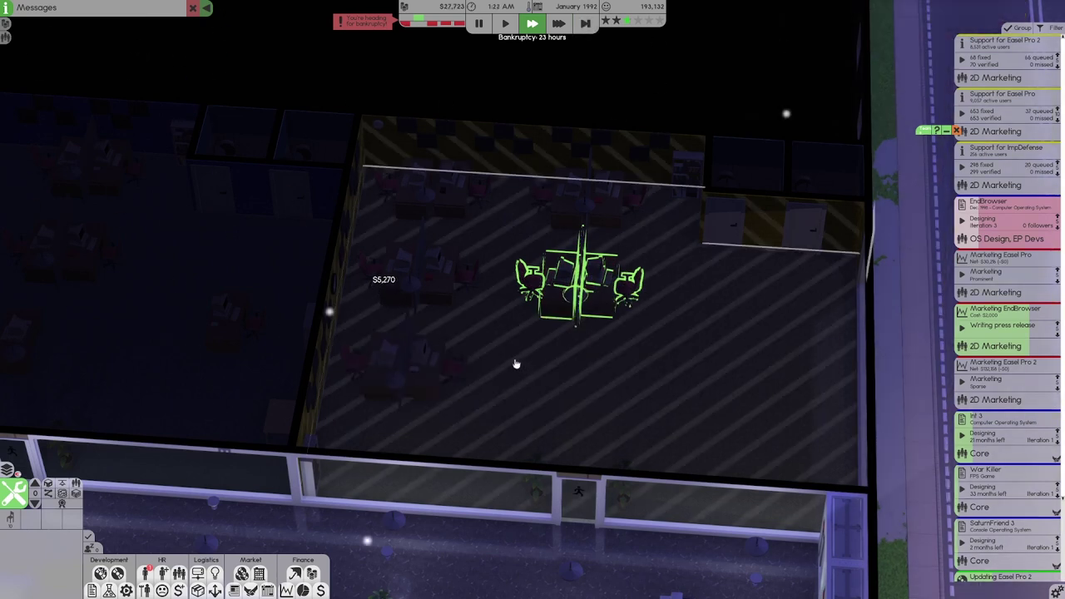
{"action": "scroll", "coordinate": [517, 366], "scroll_direction": "down", "scroll_amount": 2}
{"action": "scroll", "coordinate": [624, 333], "scroll_direction": "up", "scroll_amount": 2}
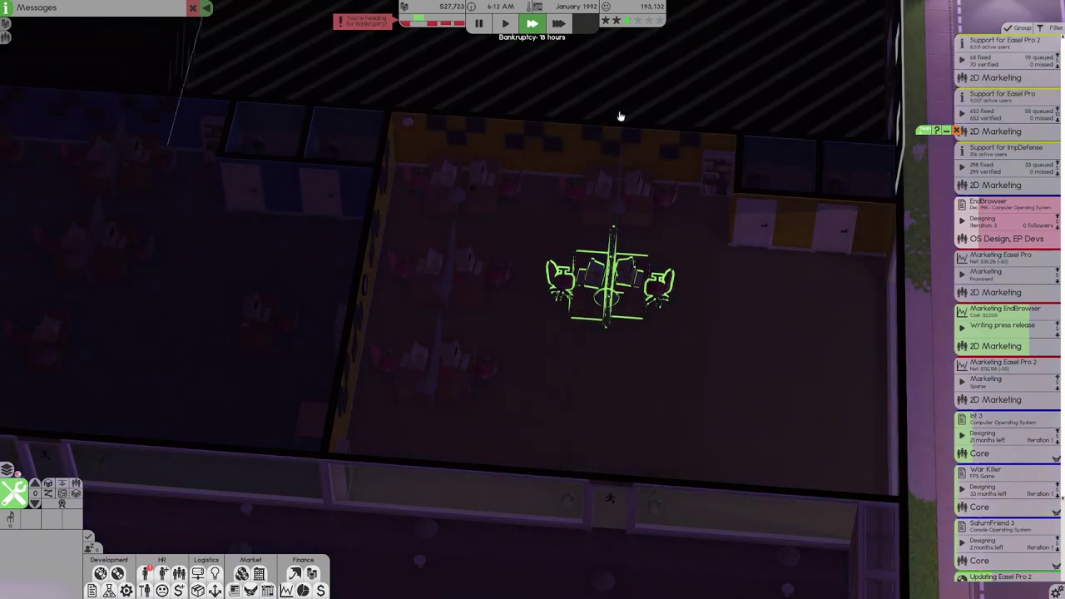
Run at top speed, assign a team to the loan application, and finish the Easel Pro 2 update.
{"action": "key", "text": "3"}
{"action": "key", "text": "s"}
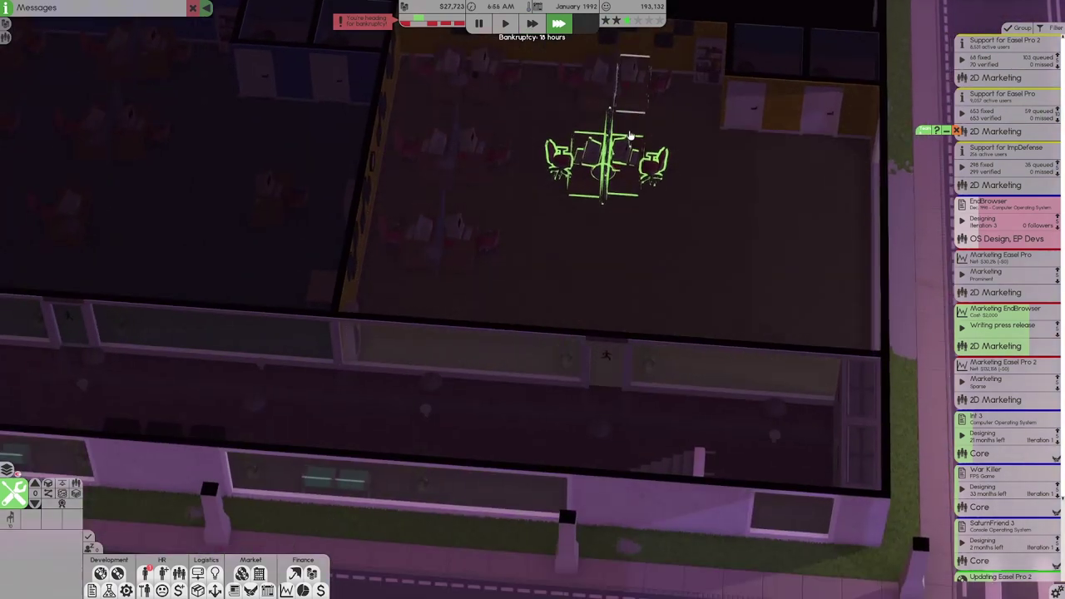
{"action": "key", "text": "d"}
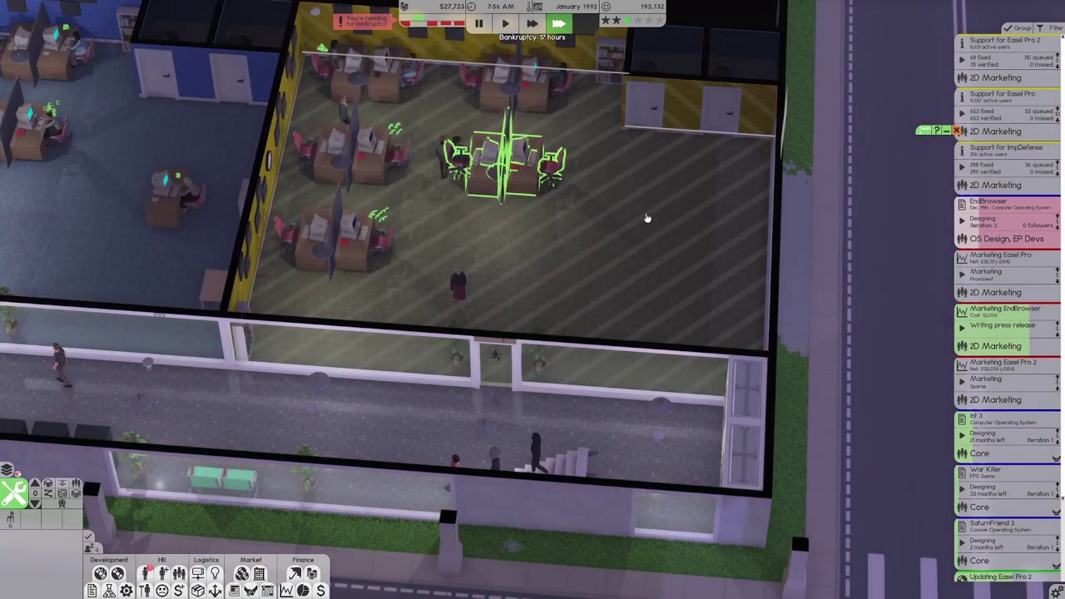
{"action": "scroll", "coordinate": [1007, 416], "scroll_direction": "down", "scroll_amount": 3}
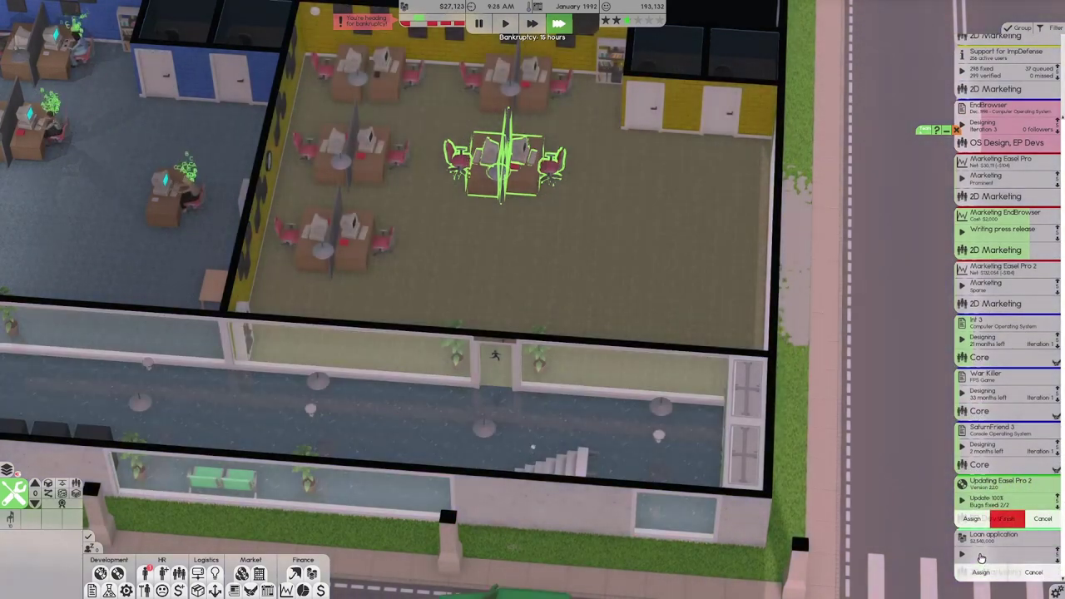
{"action": "left_click", "coordinate": [984, 572]}
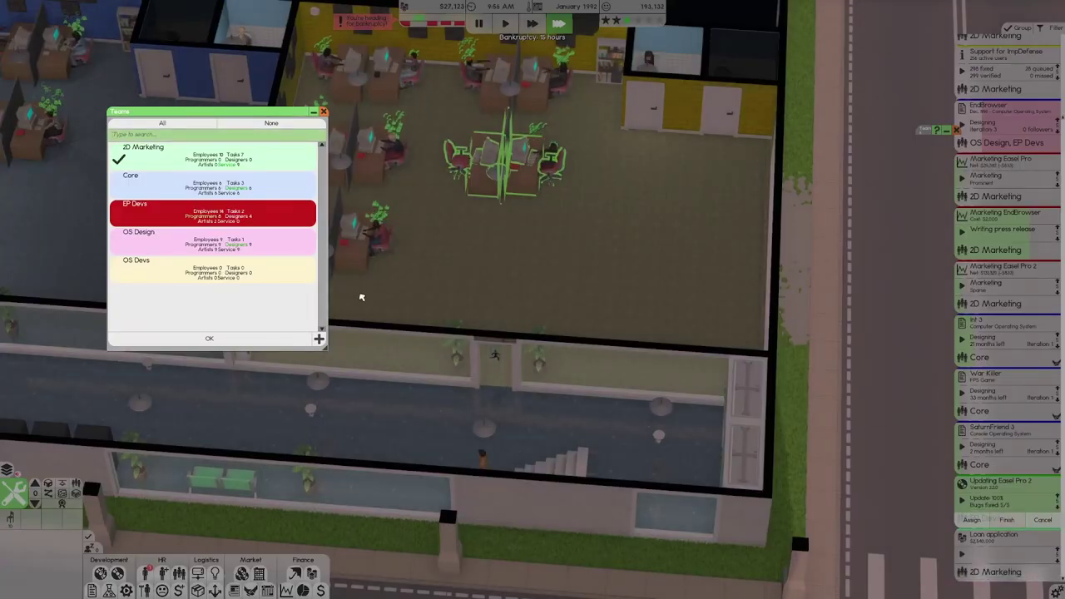
{"action": "left_click", "coordinate": [213, 184]}
{"action": "left_click", "coordinate": [209, 338]}
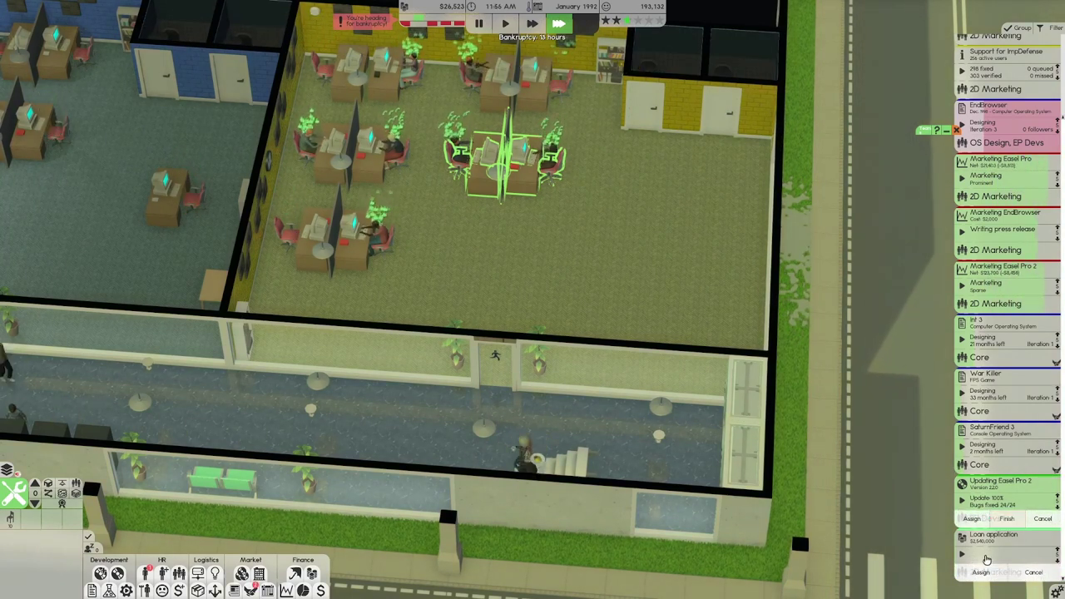
{"action": "left_click", "coordinate": [1007, 519]}
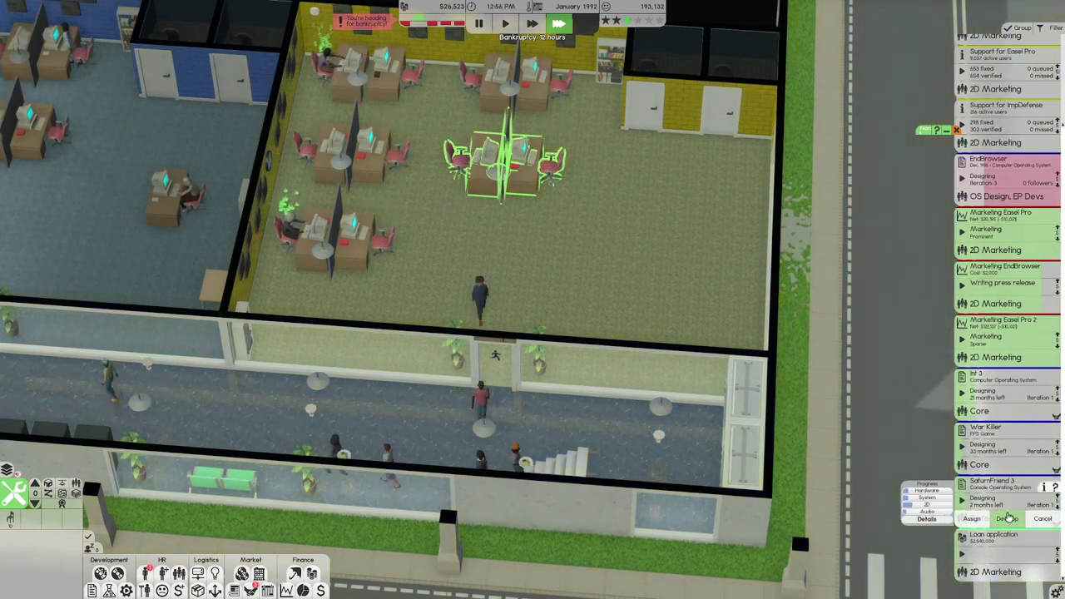
{"action": "scroll", "coordinate": [1007, 333], "scroll_direction": "up", "scroll_amount": 3}
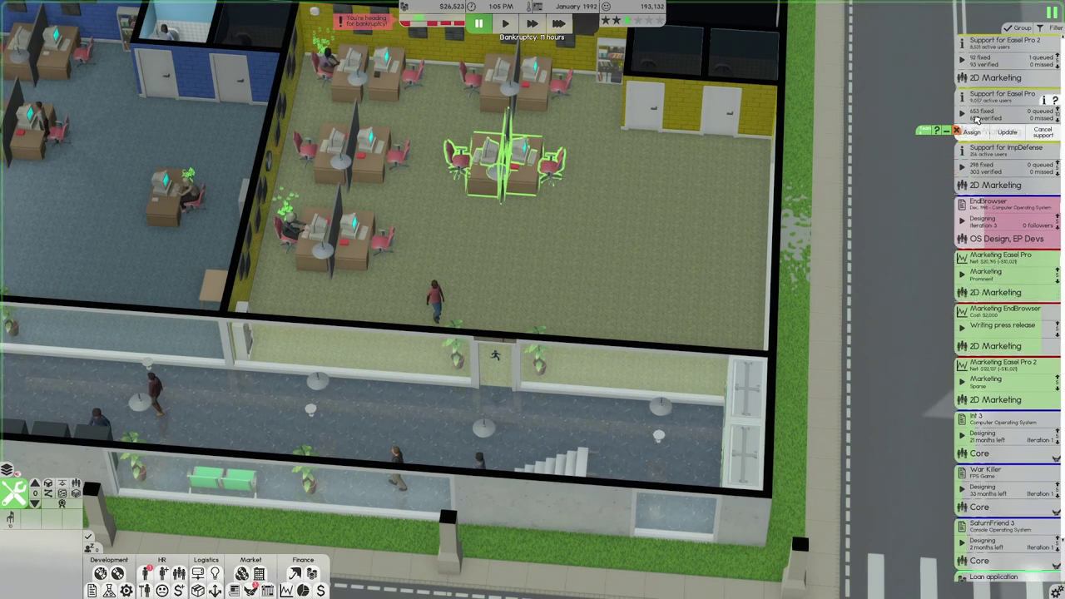
Start bug-patching updates for Easel Pro 2 and Easel Pro.
{"action": "left_click", "coordinate": [1009, 78]}
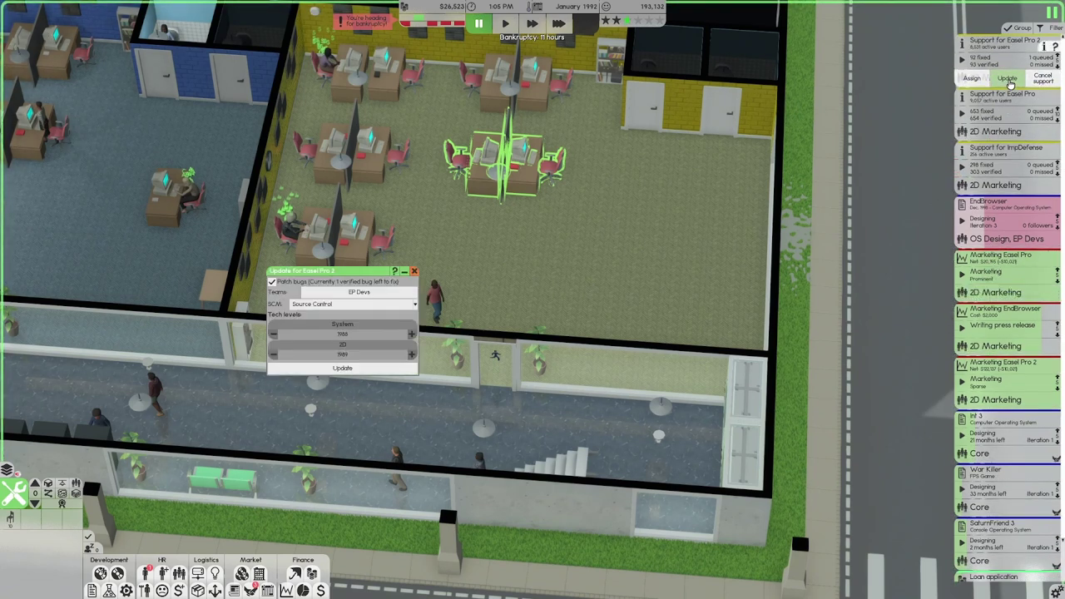
{"action": "left_click", "coordinate": [342, 367]}
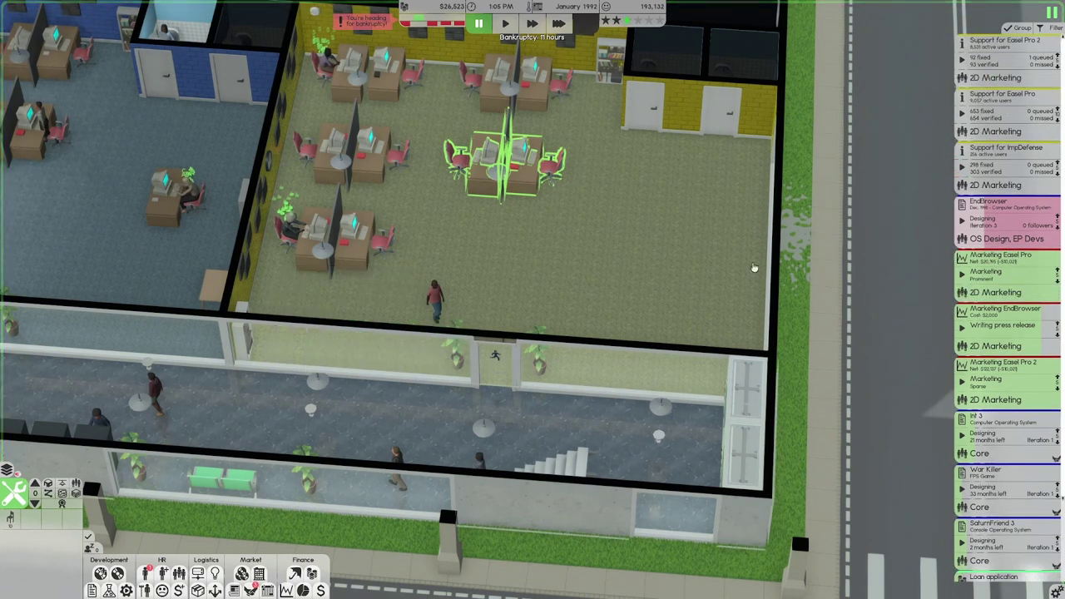
{"action": "left_click", "coordinate": [1009, 132]}
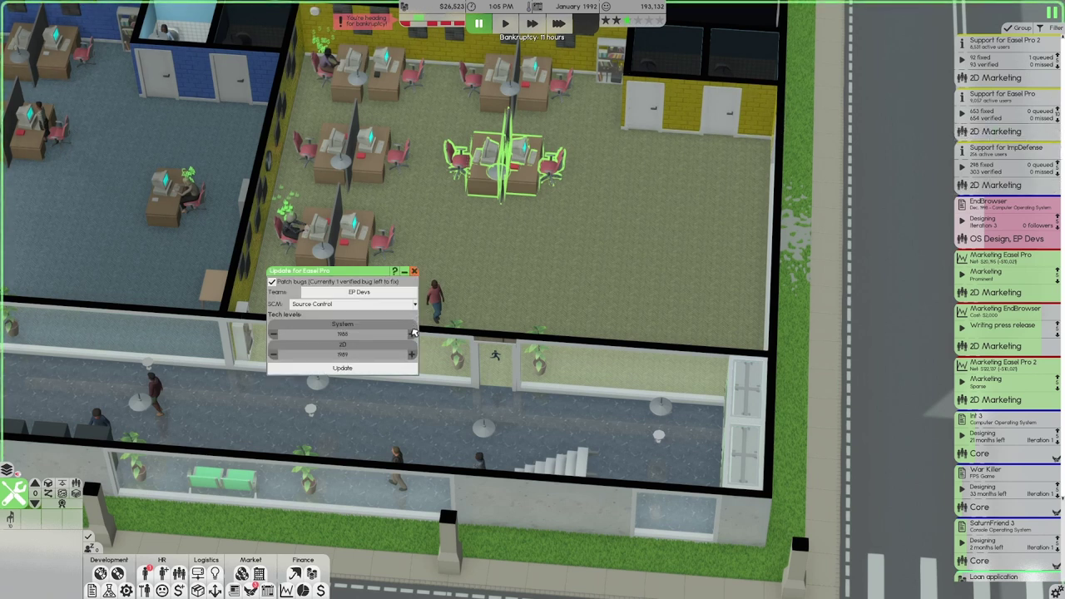
{"action": "left_click", "coordinate": [389, 372]}
Start an ImpDefense bug-patching update using Easel Pro 2 as its 2D editor.
{"action": "left_click", "coordinate": [1009, 185]}
{"action": "left_click", "coordinate": [413, 336]}
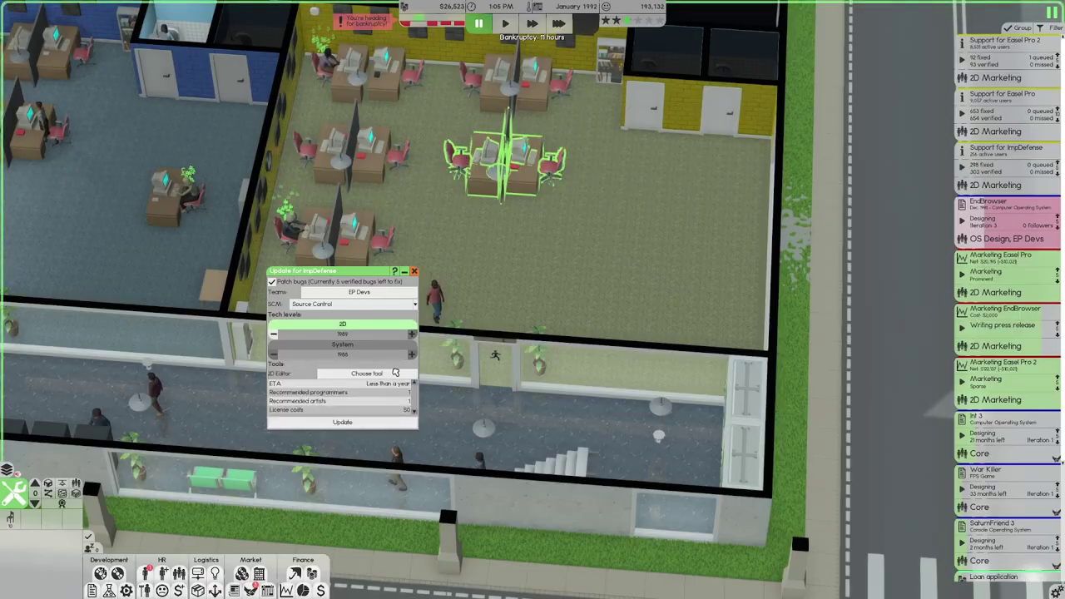
{"action": "left_click", "coordinate": [367, 373]}
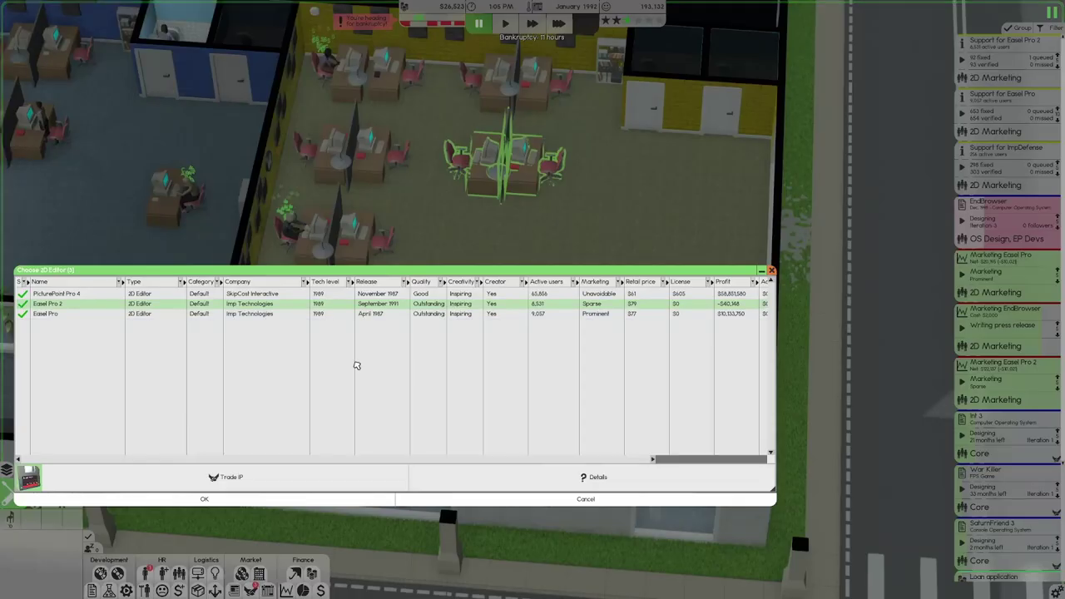
{"action": "left_click", "coordinate": [154, 305]}
{"action": "left_click", "coordinate": [204, 499]}
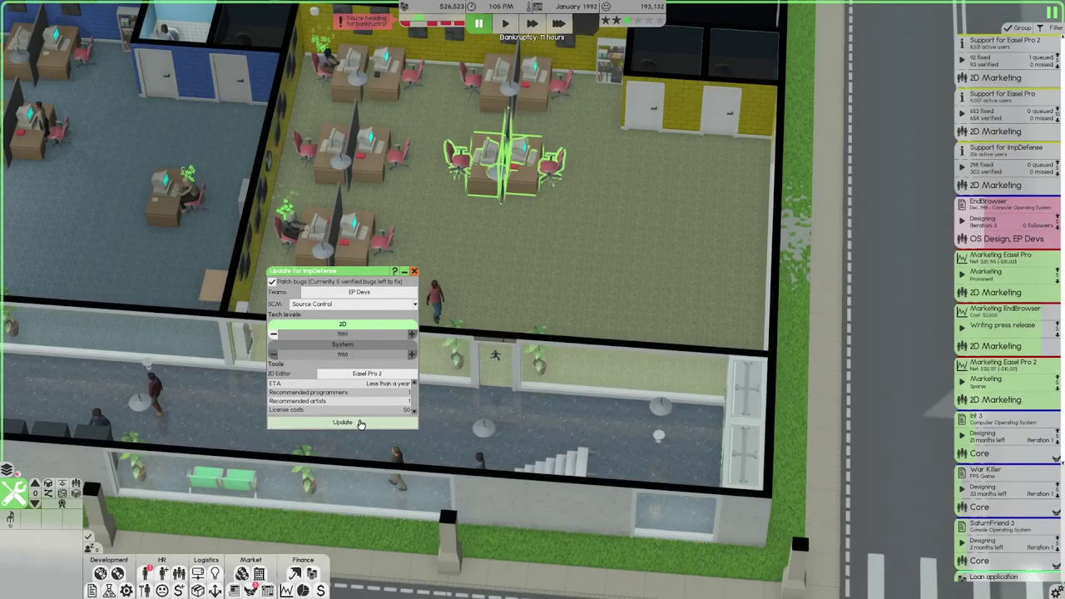
{"action": "left_click", "coordinate": [360, 423]}
{"action": "left_click", "coordinate": [988, 65]}
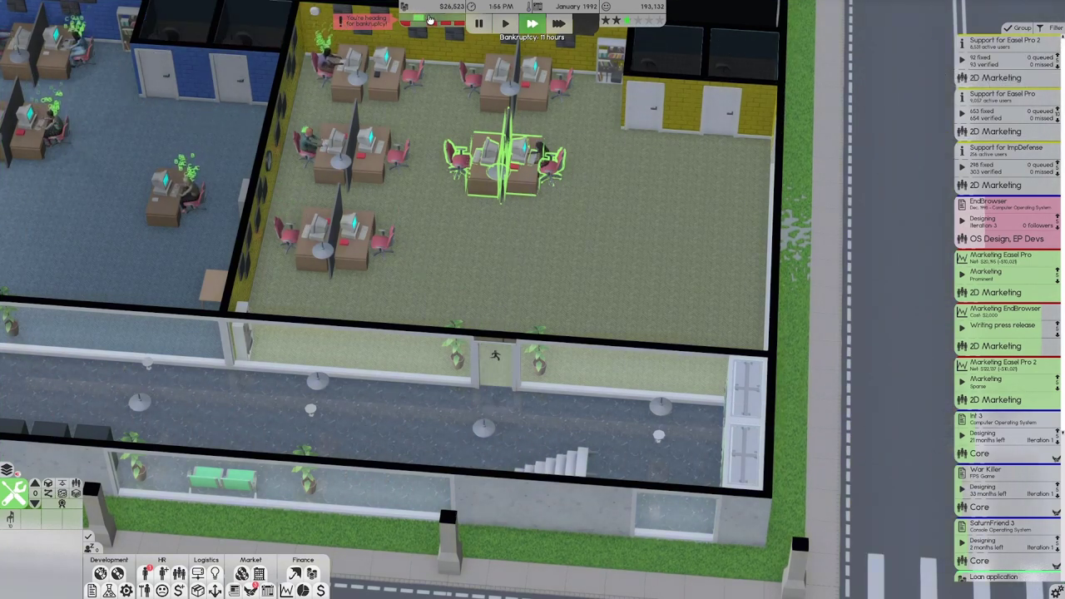
{"action": "scroll", "coordinate": [533, 250], "scroll_direction": "down", "scroll_amount": 3}
{"action": "left_click", "coordinate": [982, 143]}
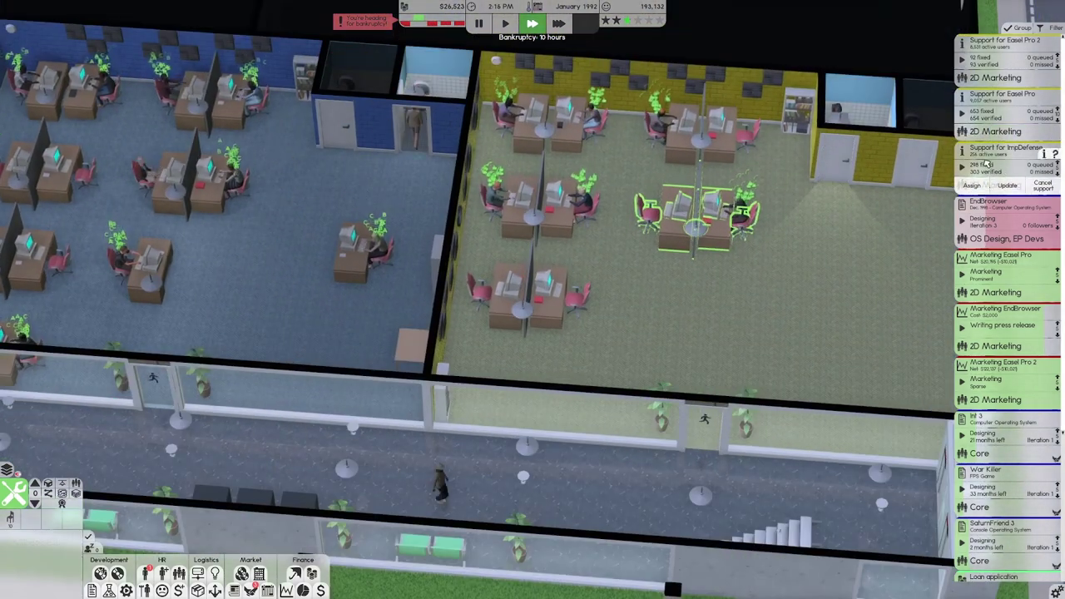
{"action": "mouse_move", "coordinate": [690, 218]}
{"action": "left_mouse_down"}
{"action": "mouse_move", "coordinate": [655, 218]}
{"action": "mouse_move", "coordinate": [669, 225]}
{"action": "mouse_move", "coordinate": [610, 160]}
{"action": "left_mouse_up"}
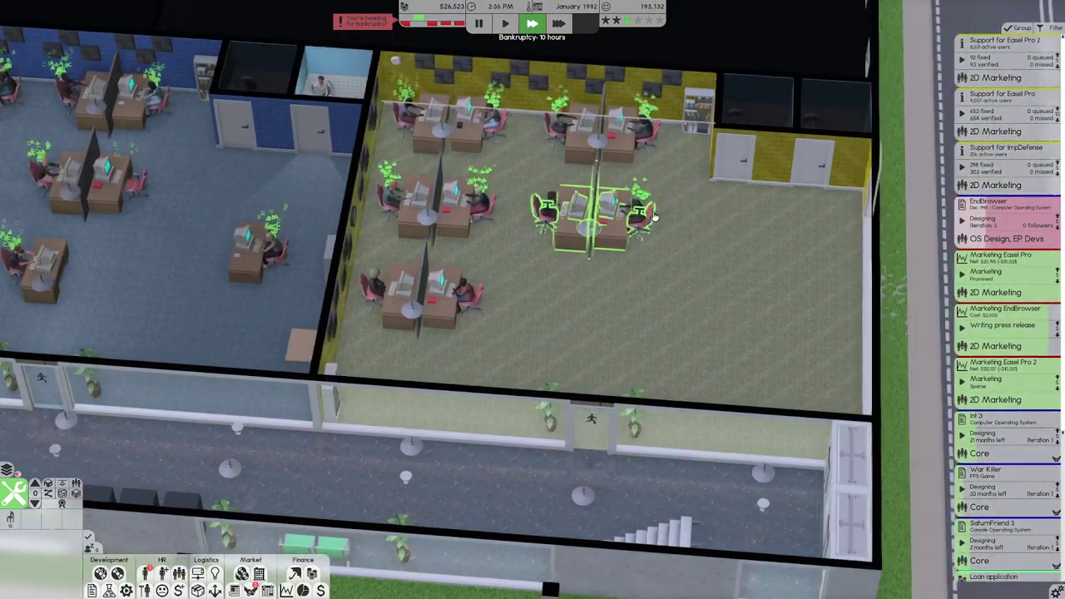
{"action": "scroll", "coordinate": [655, 218], "scroll_direction": "down", "scroll_amount": 2}
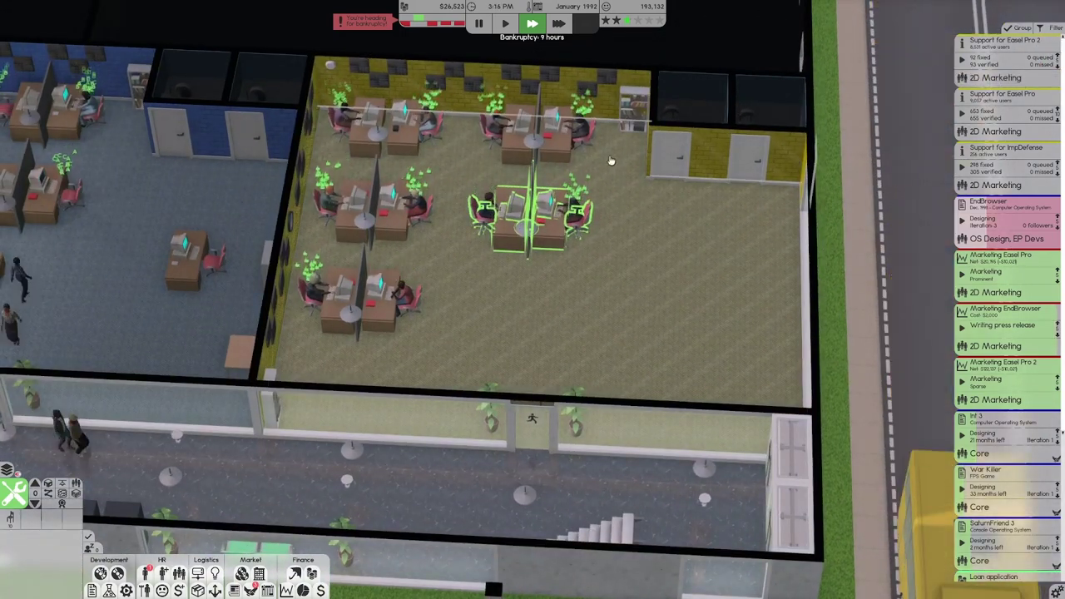
{"action": "scroll", "coordinate": [610, 161], "scroll_direction": "down", "scroll_amount": 2}
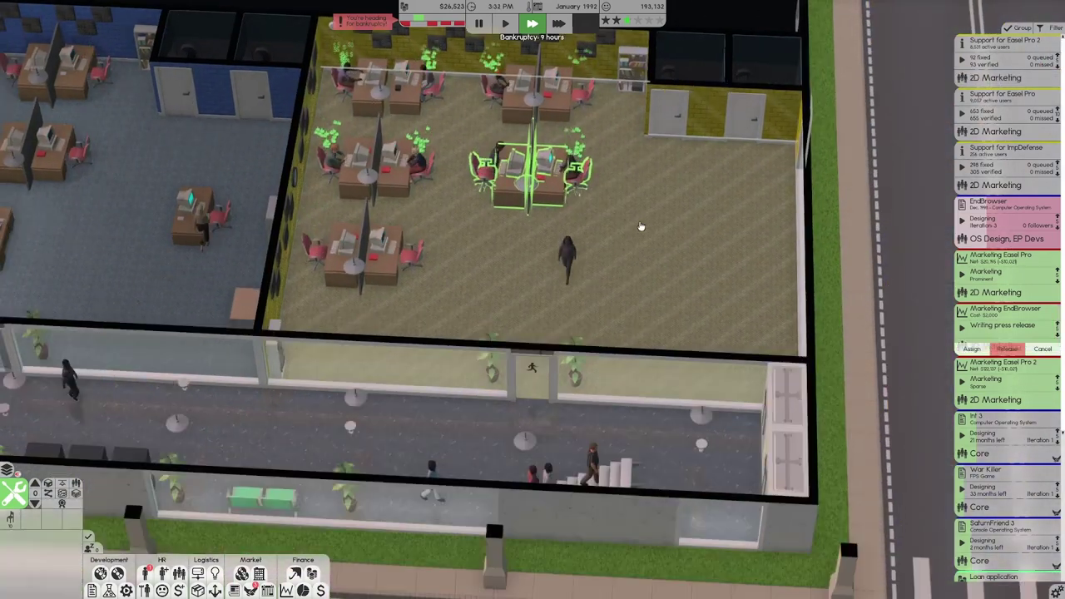
{"action": "scroll", "coordinate": [641, 228], "scroll_direction": "up", "scroll_amount": 2}
{"action": "scroll", "coordinate": [996, 400], "scroll_direction": "down", "scroll_amount": 5}
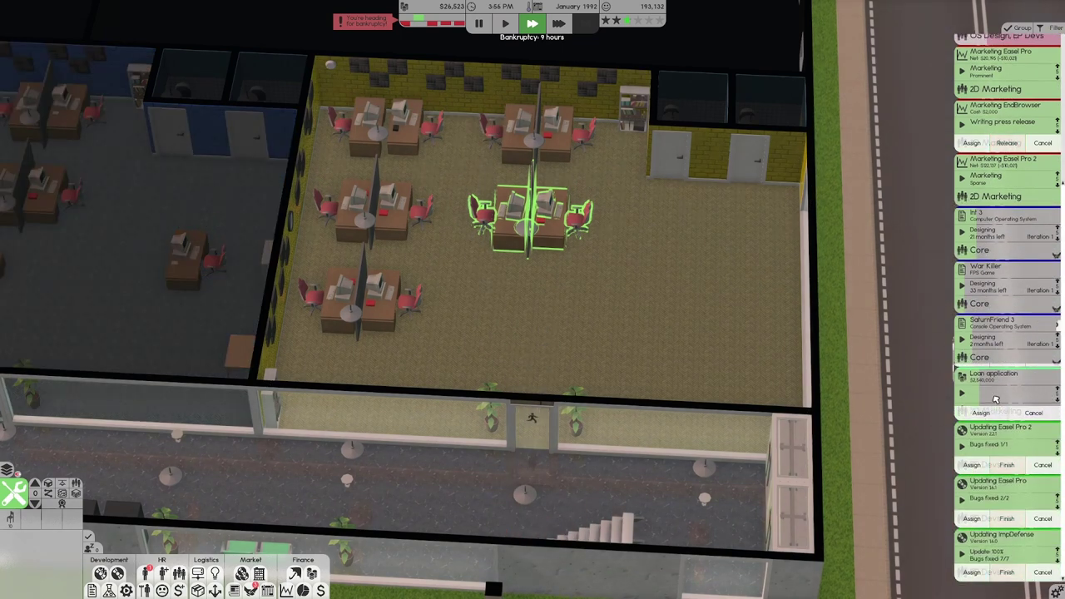
Assign 2D Marketing to the loan application and fast-forward until bankruptcy at -$143,220.
{"action": "left_click", "coordinate": [1005, 381]}
{"action": "left_click", "coordinate": [941, 416]}
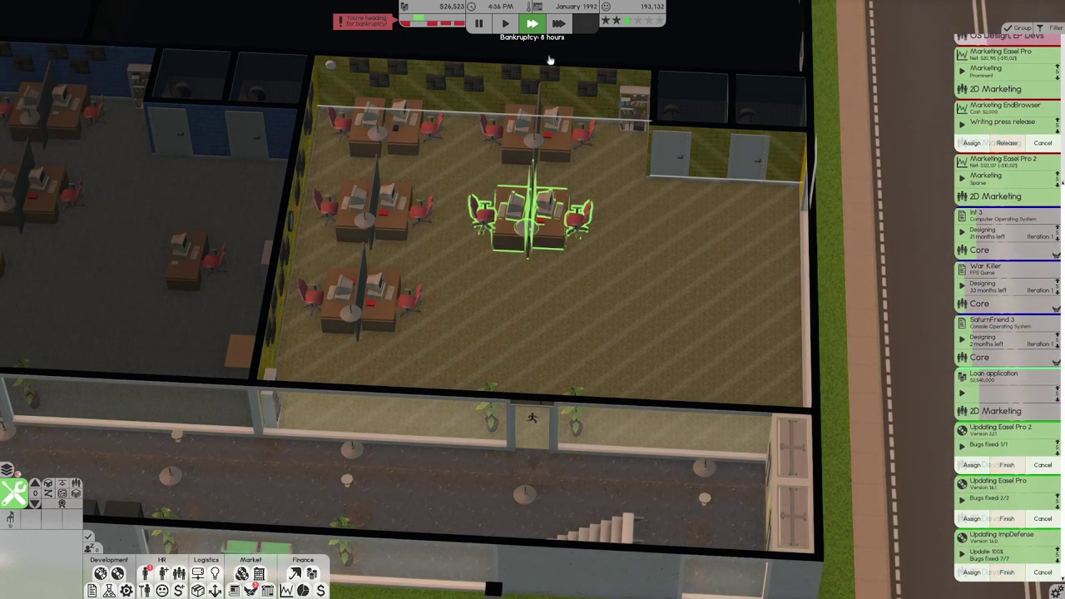
{"action": "left_click_drag", "start_coordinate": [532, 250], "coordinate": [682, 250]}
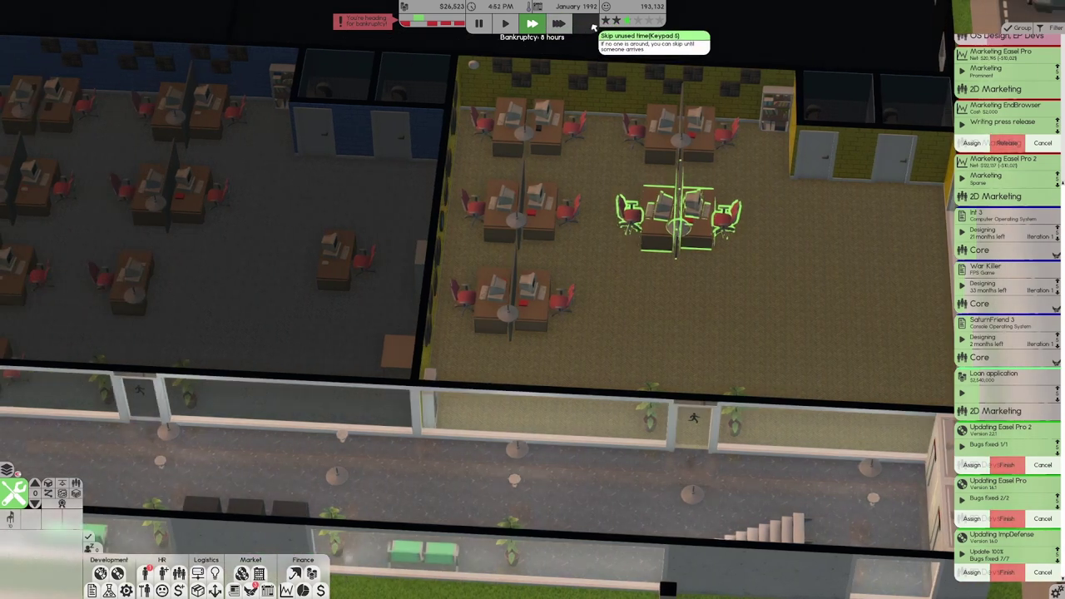
{"action": "left_click", "coordinate": [593, 25]}
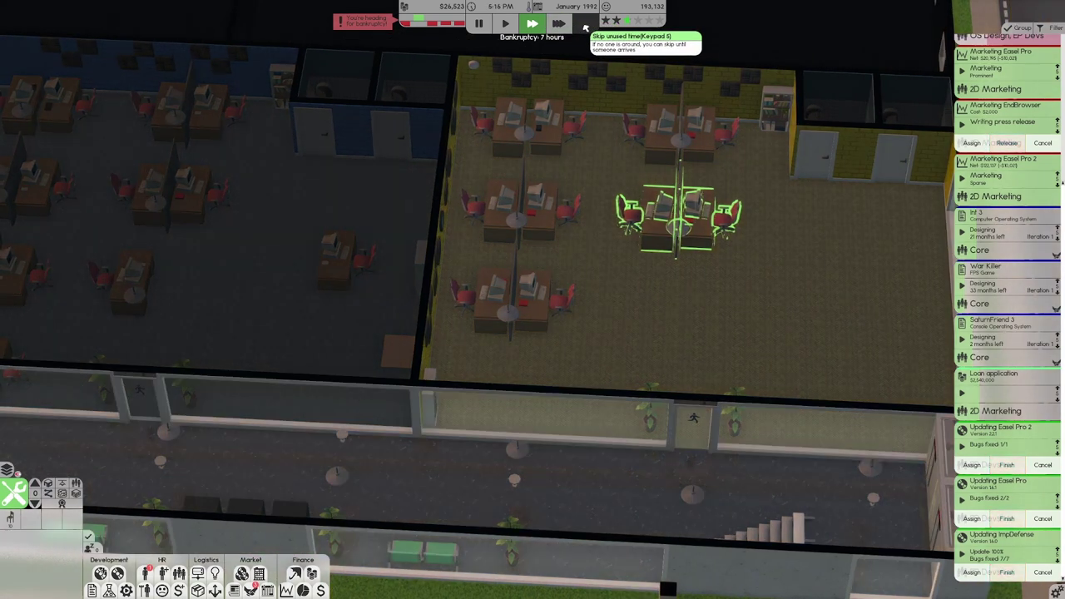
{"action": "left_click", "coordinate": [586, 25]}
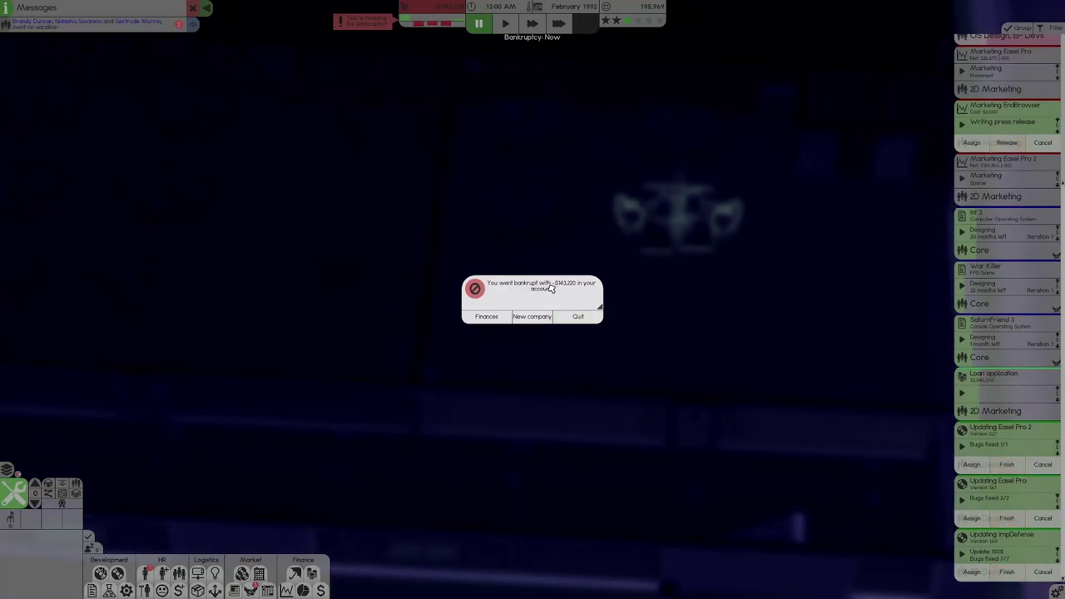
{"action": "left_click", "coordinate": [500, 317]}
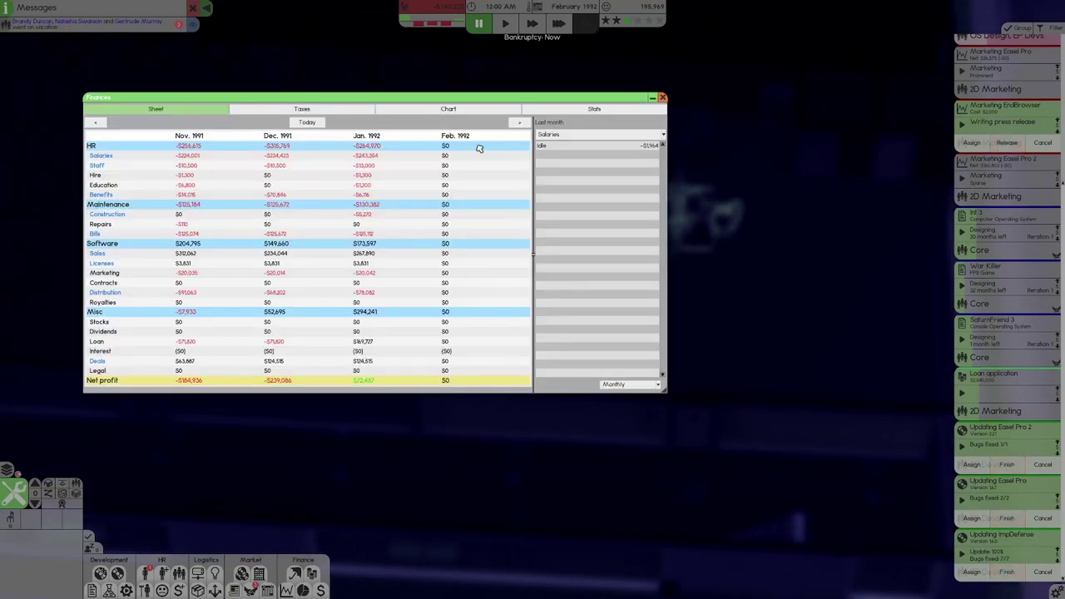
{"action": "left_click", "coordinate": [663, 99]}
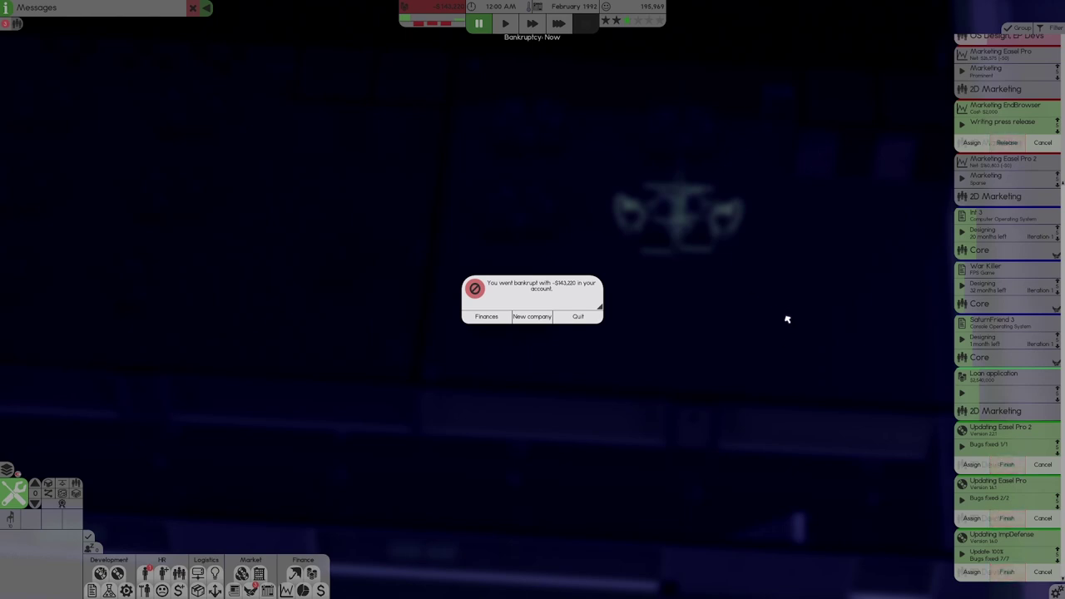
Start a new company, leaving the company name unchanged.
{"action": "left_click", "coordinate": [532, 317]}
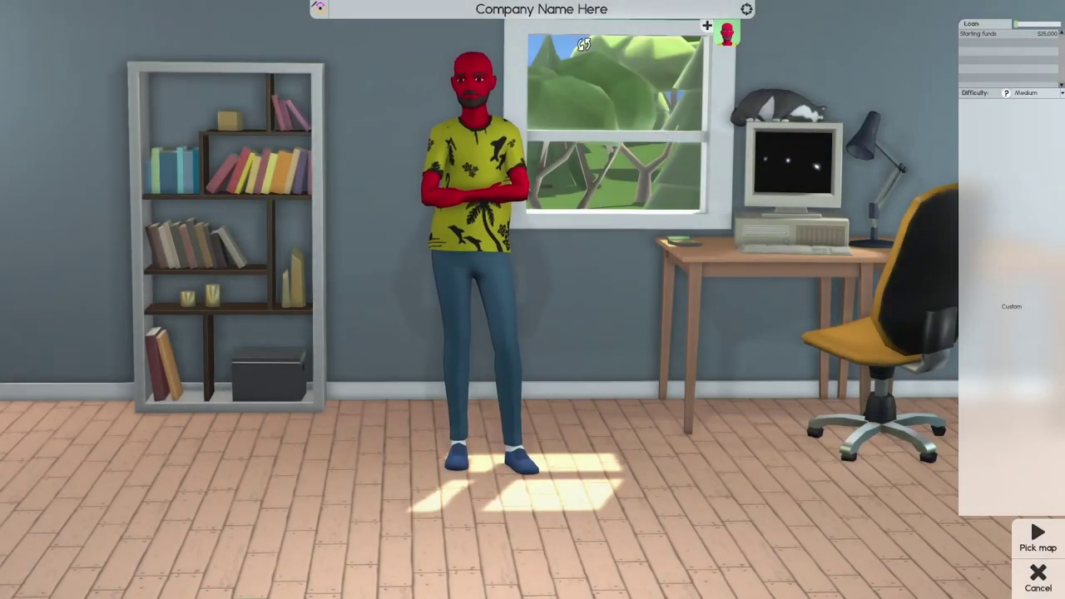
{"action": "left_click", "coordinate": [583, 10]}
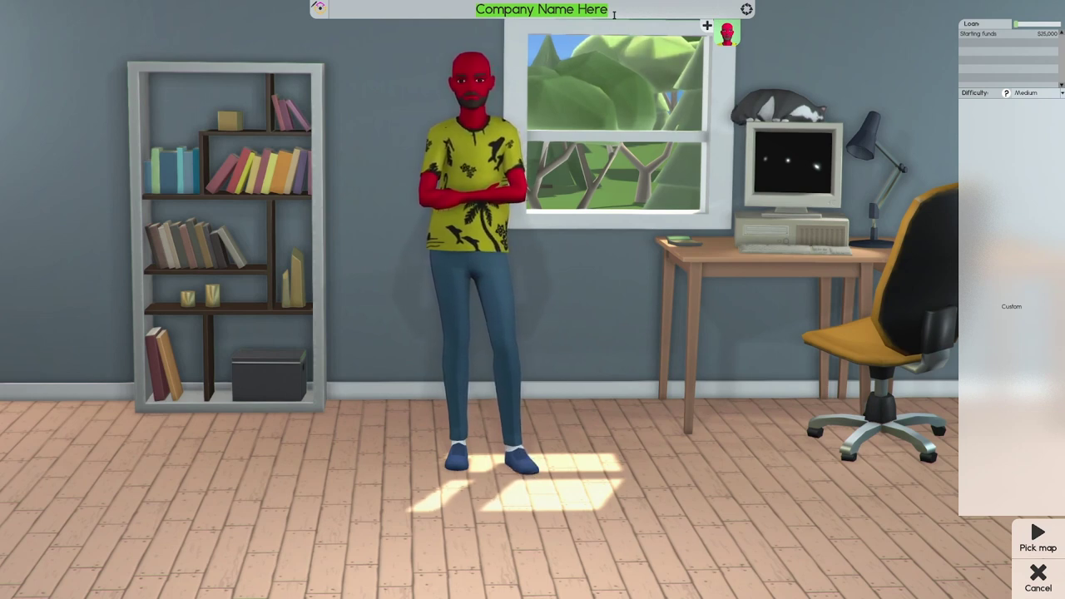
{"action": "left_click", "coordinate": [610, 117]}
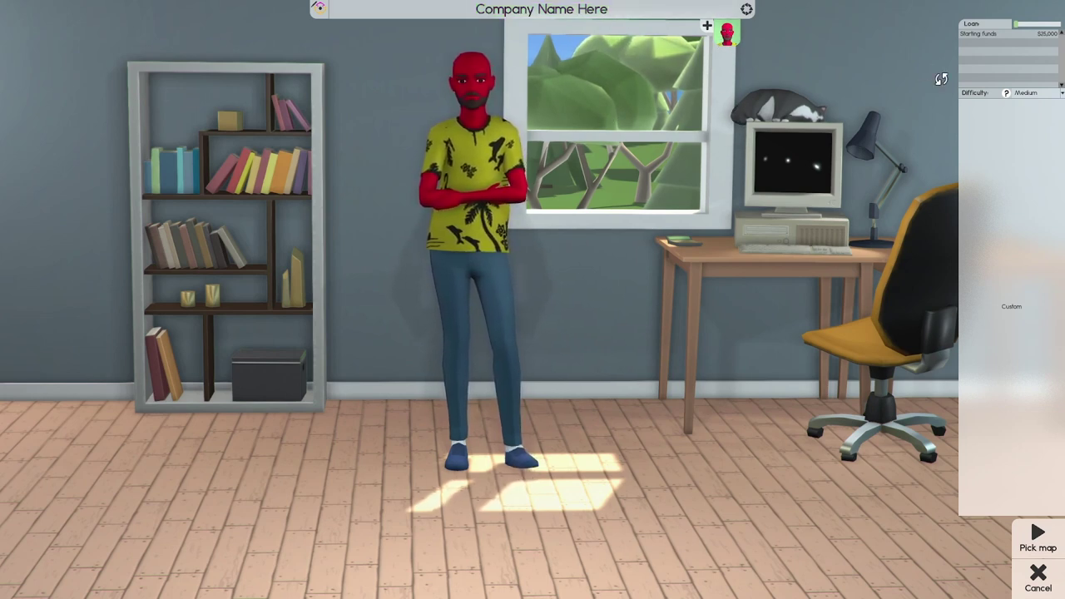
Try Impossible difficulty, close its details, reselect the difficulty, then cancel the setup.
{"action": "left_click", "coordinate": [1032, 93]}
{"action": "left_click", "coordinate": [1032, 163]}
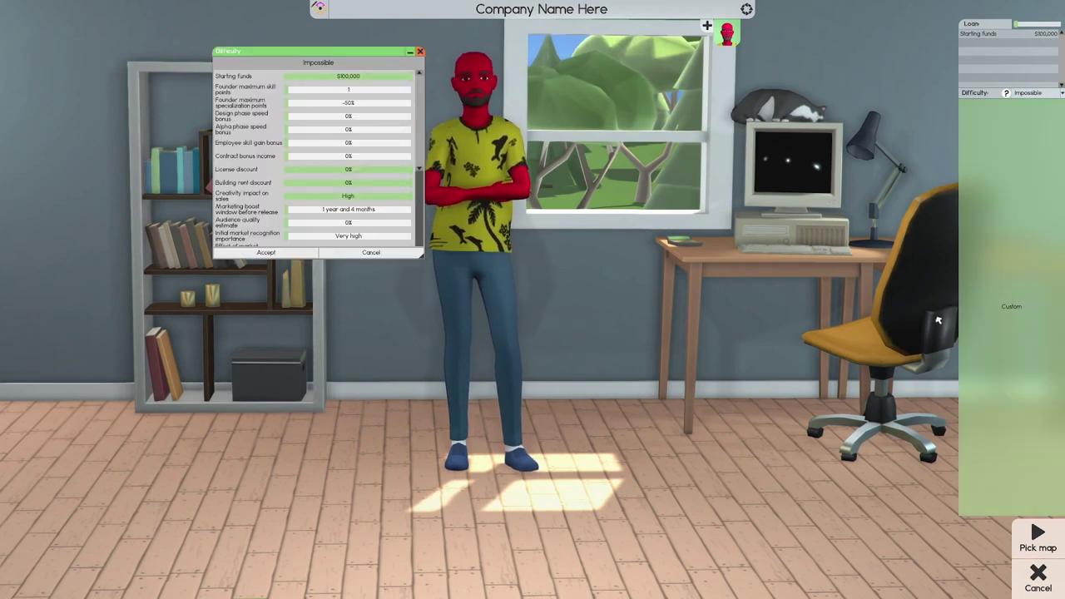
{"action": "left_click", "coordinate": [421, 54]}
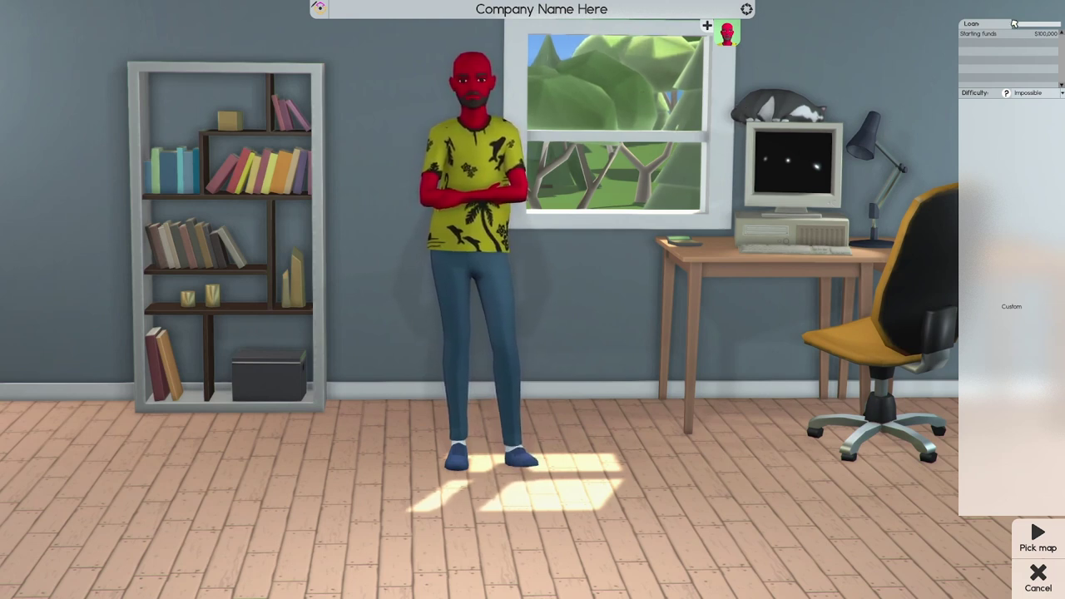
{"action": "left_click", "coordinate": [1029, 92]}
{"action": "left_click", "coordinate": [1026, 166]}
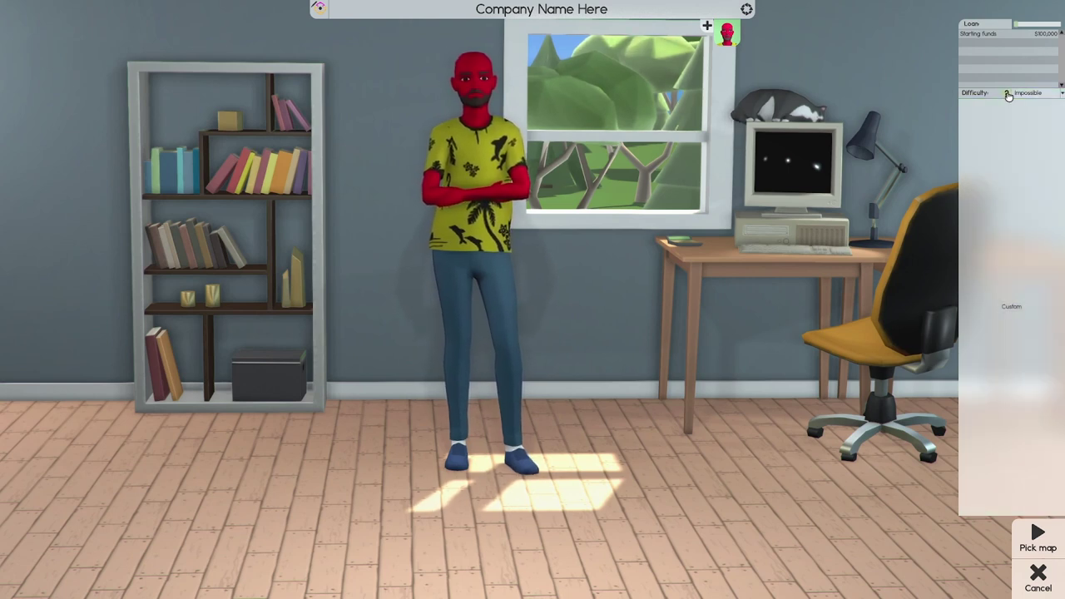
{"action": "mouse_move", "coordinate": [1006, 92]}
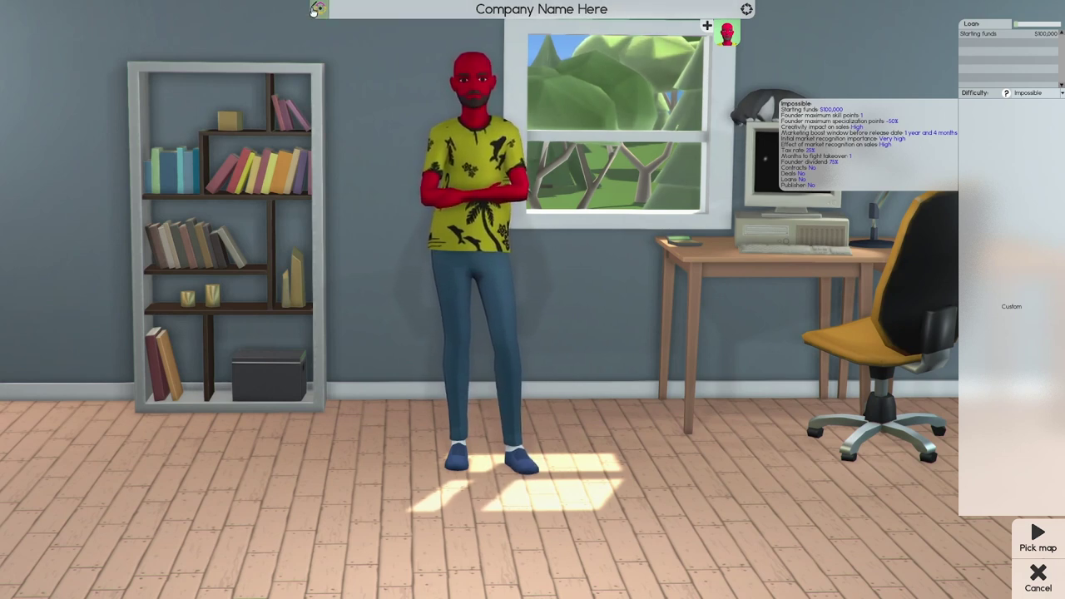
{"action": "left_click", "coordinate": [1038, 575]}
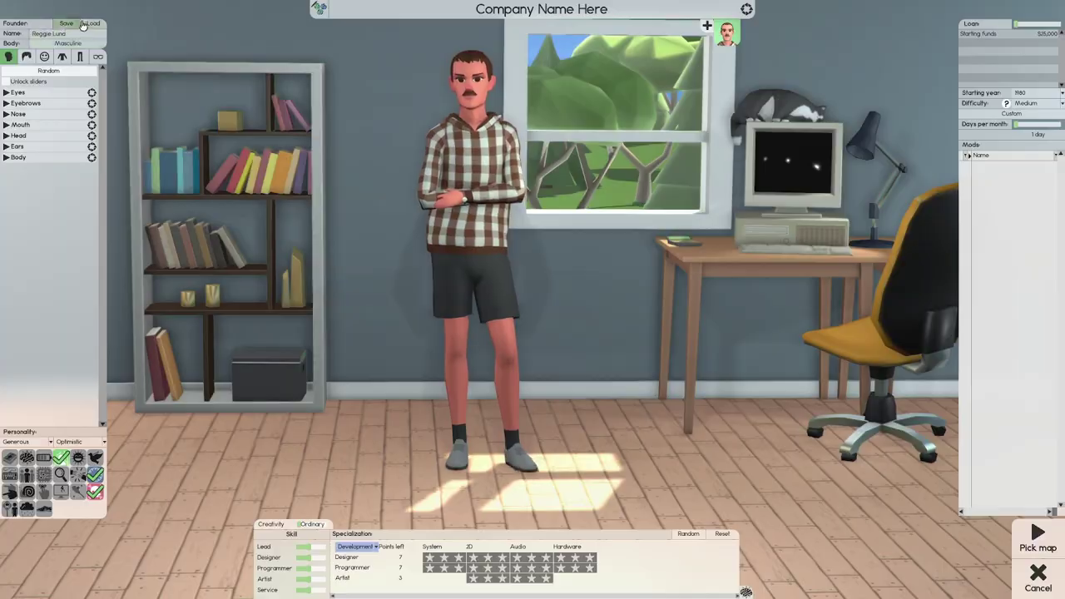
Load the saved founder, choose Impossible difficulty, and set days per month back to 1.
{"action": "left_click", "coordinate": [83, 23]}
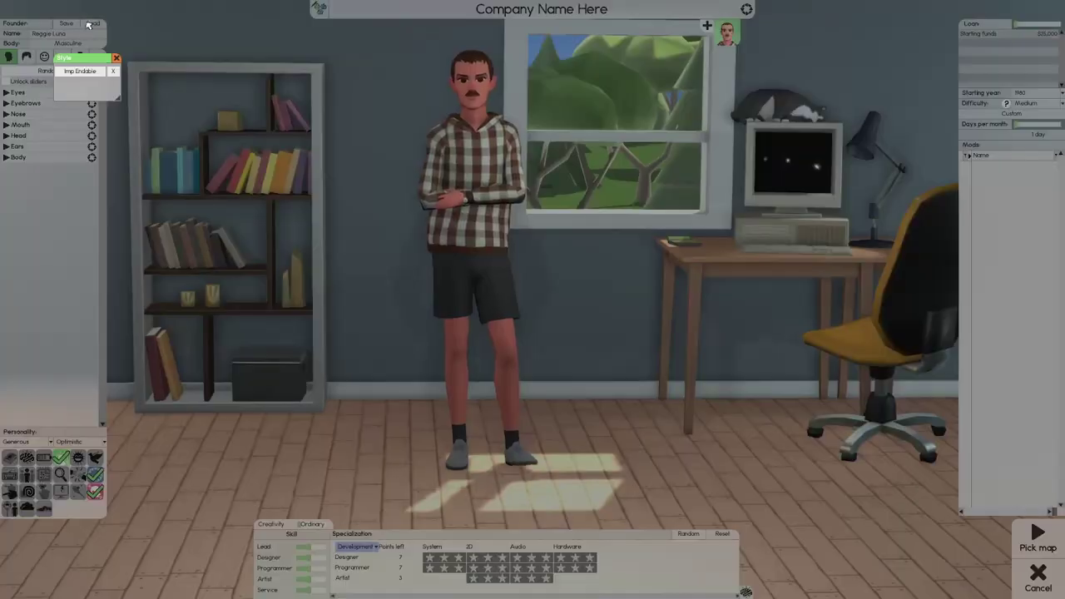
{"action": "left_click", "coordinate": [81, 69]}
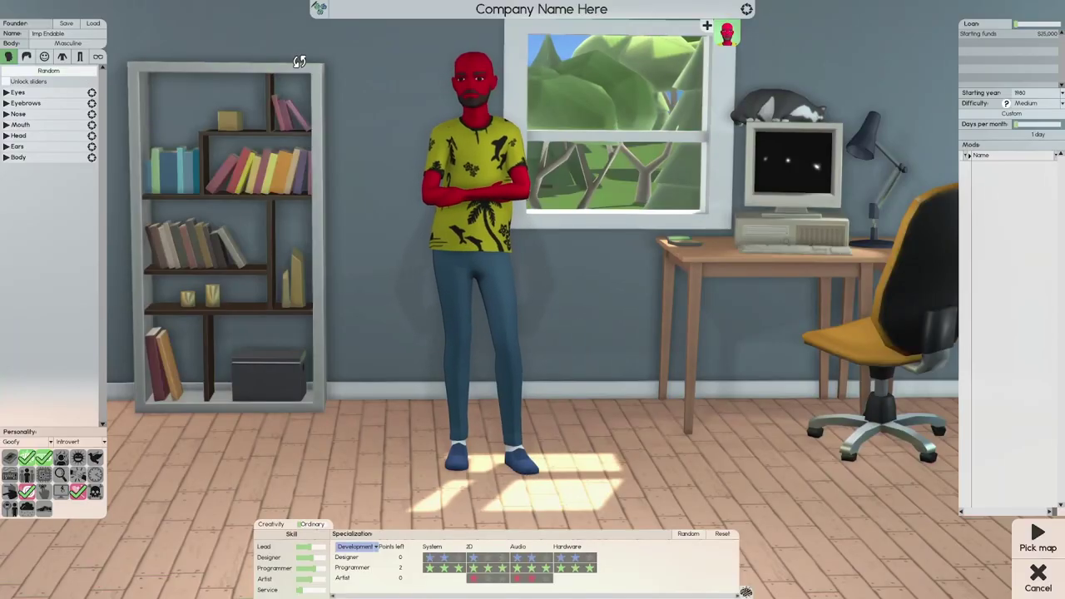
{"action": "left_click", "coordinate": [1032, 103]}
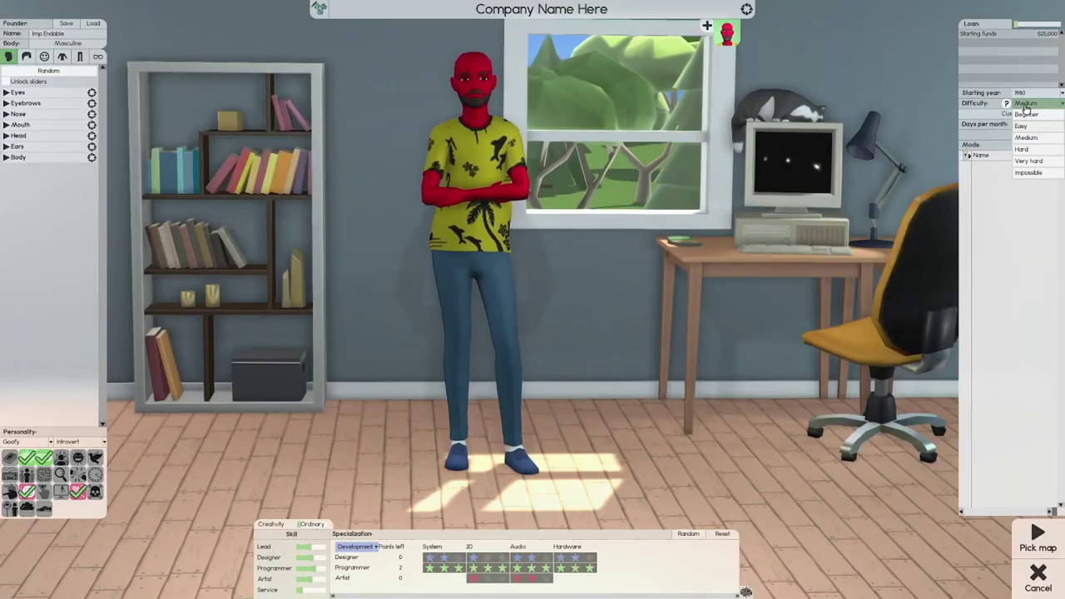
{"action": "left_click", "coordinate": [1029, 172]}
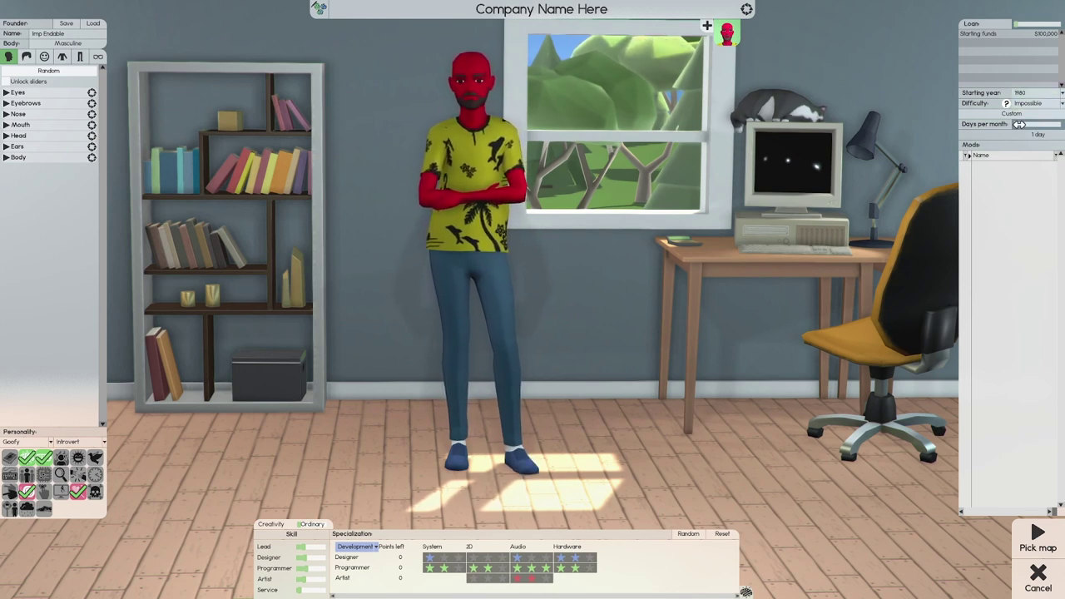
{"action": "left_click_drag", "start_coordinate": [1017, 124], "coordinate": [1022, 124]}
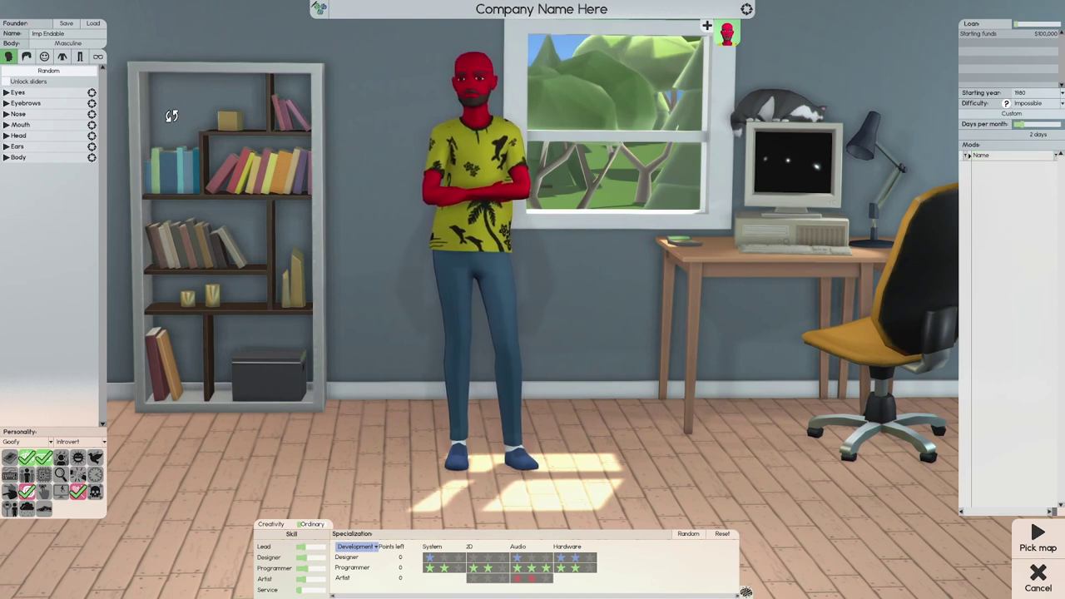
{"action": "left_click", "coordinate": [1015, 124]}
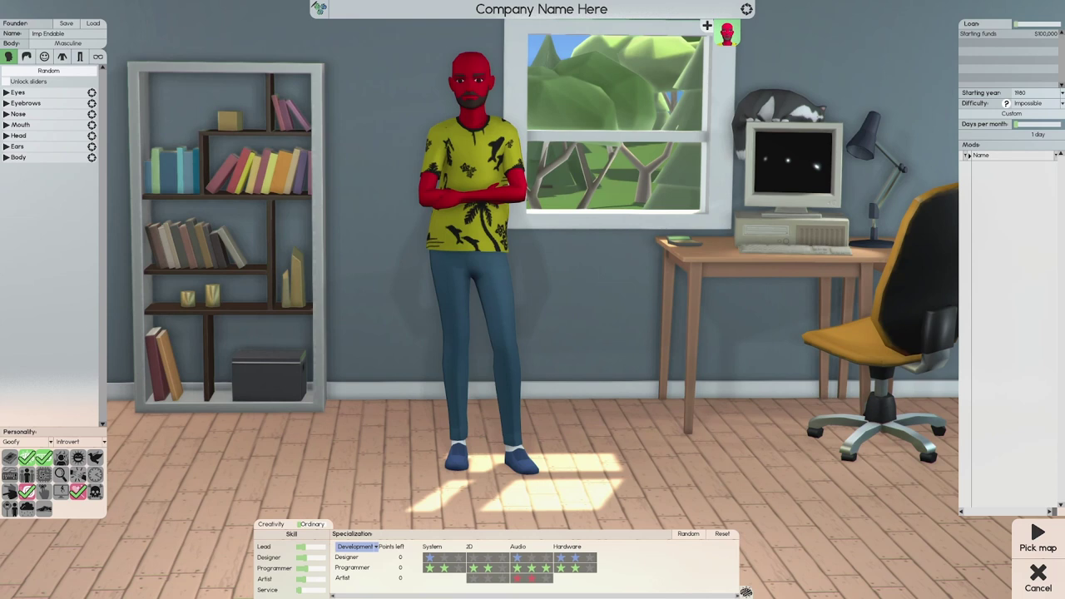
Paste a logo code for the red horned devil face and close the logo editor.
{"action": "left_click", "coordinate": [320, 8]}
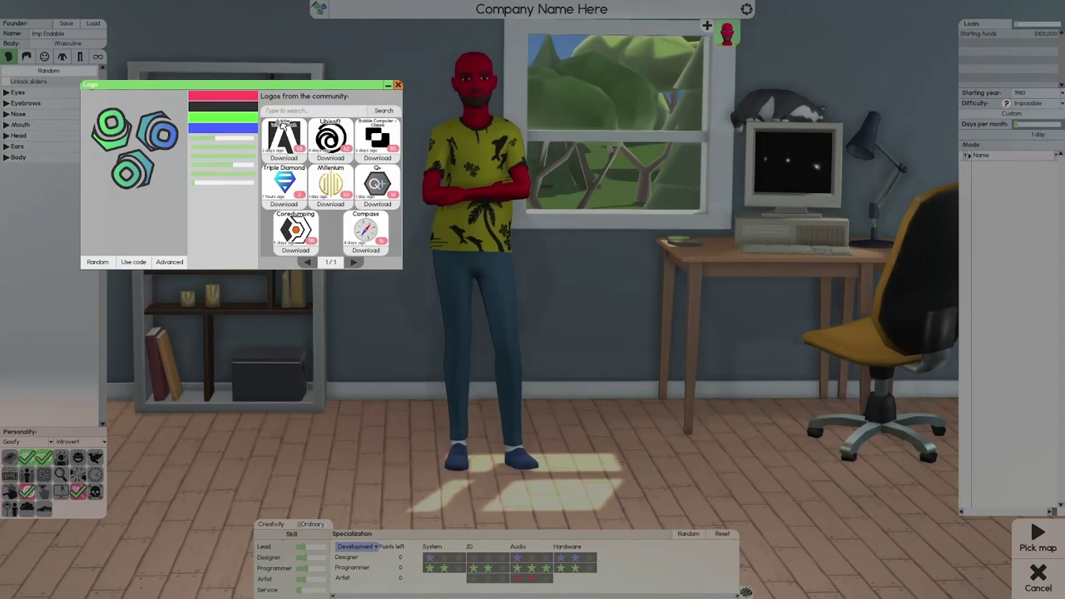
{"action": "left_click", "coordinate": [134, 262]}
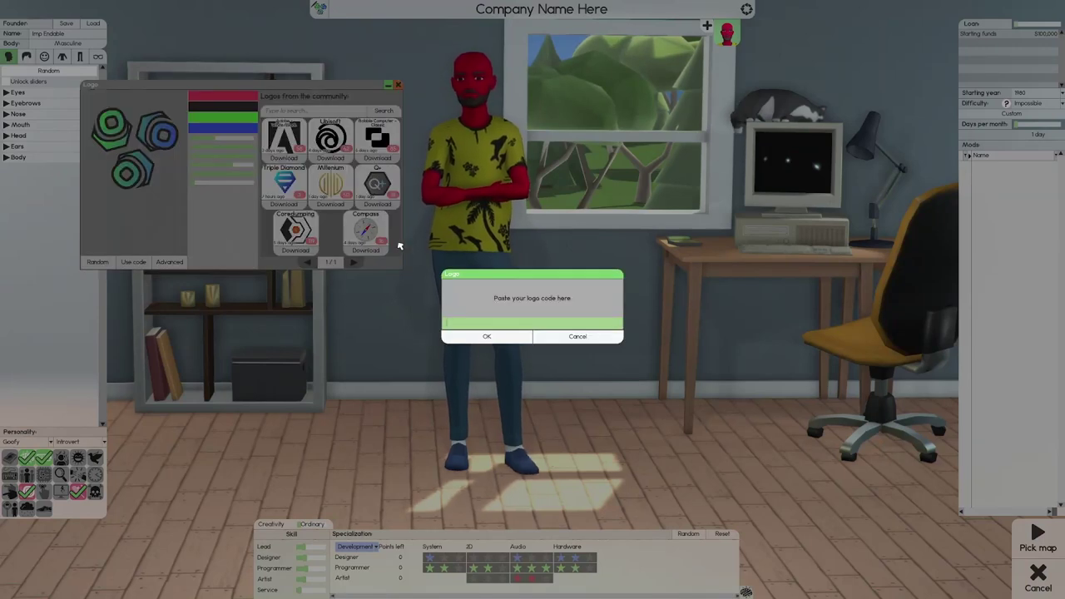
{"action": "key", "text": "ctrl+v"}
{"action": "left_click", "coordinate": [487, 336]}
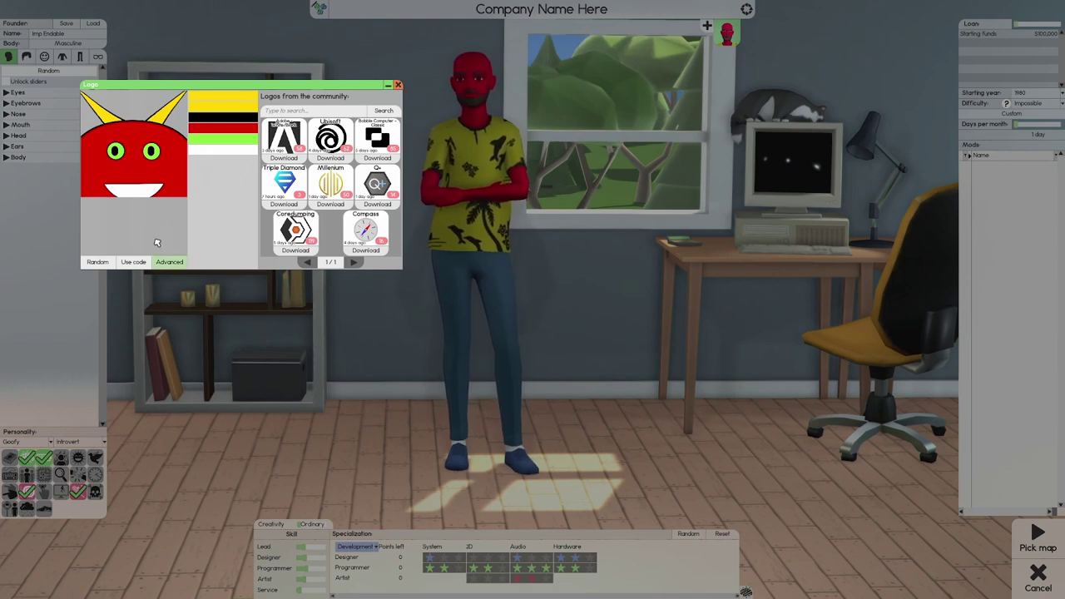
{"action": "left_click", "coordinate": [398, 85]}
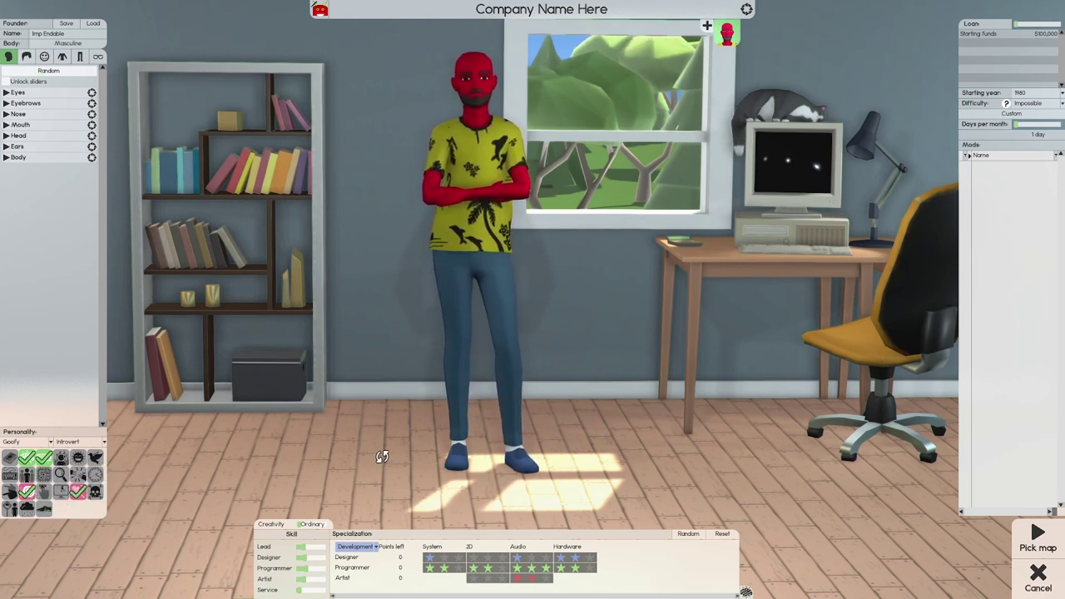
Make the founder a Visionary, keep Operating System as focus, and review the IP perk.
{"action": "left_click", "coordinate": [300, 524]}
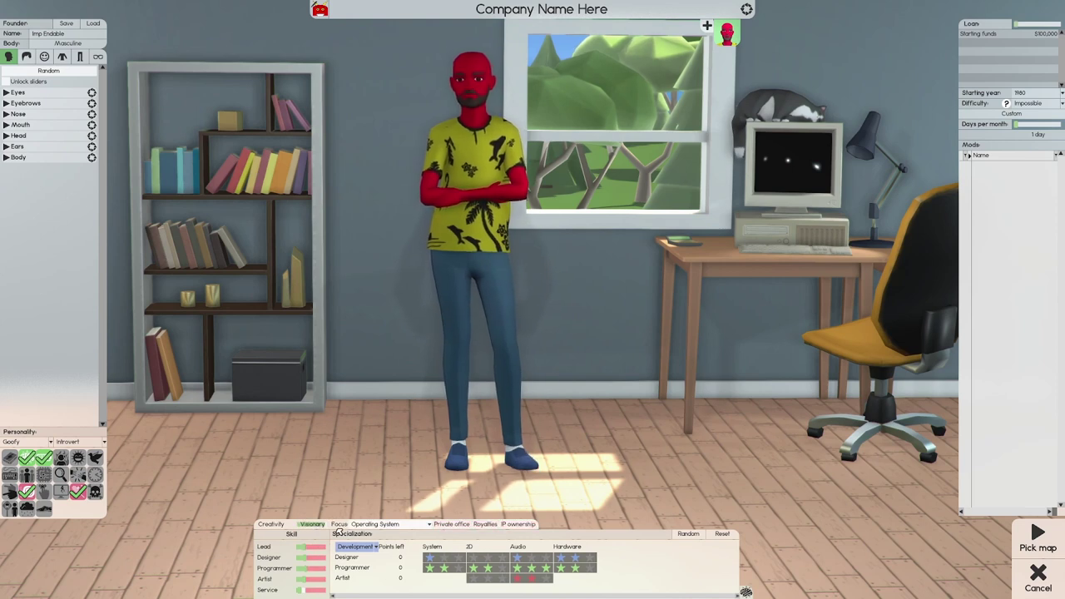
{"action": "left_click", "coordinate": [387, 524]}
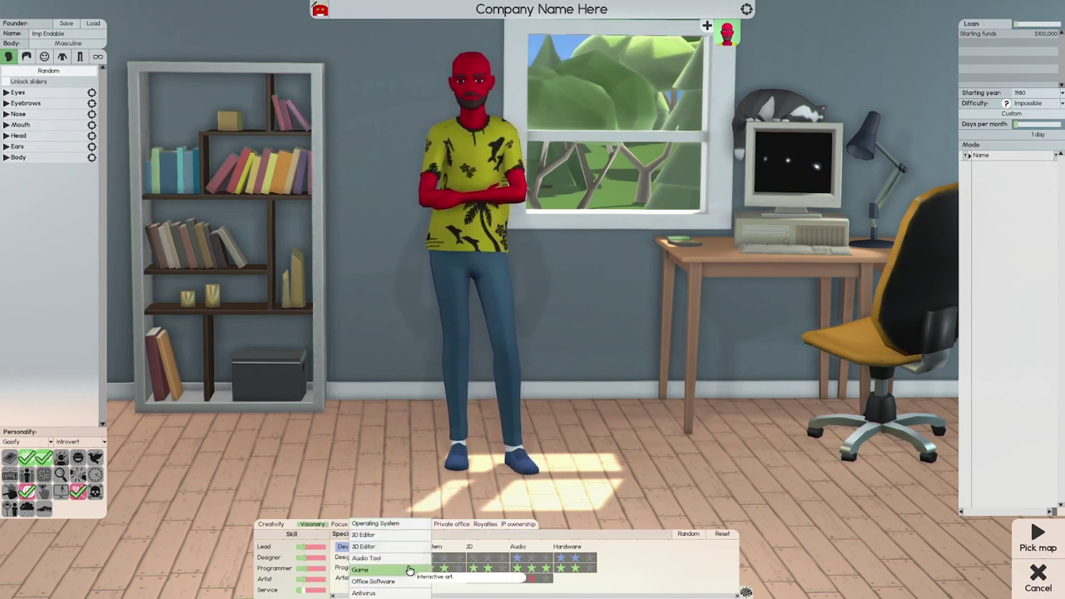
{"action": "left_click", "coordinate": [538, 468]}
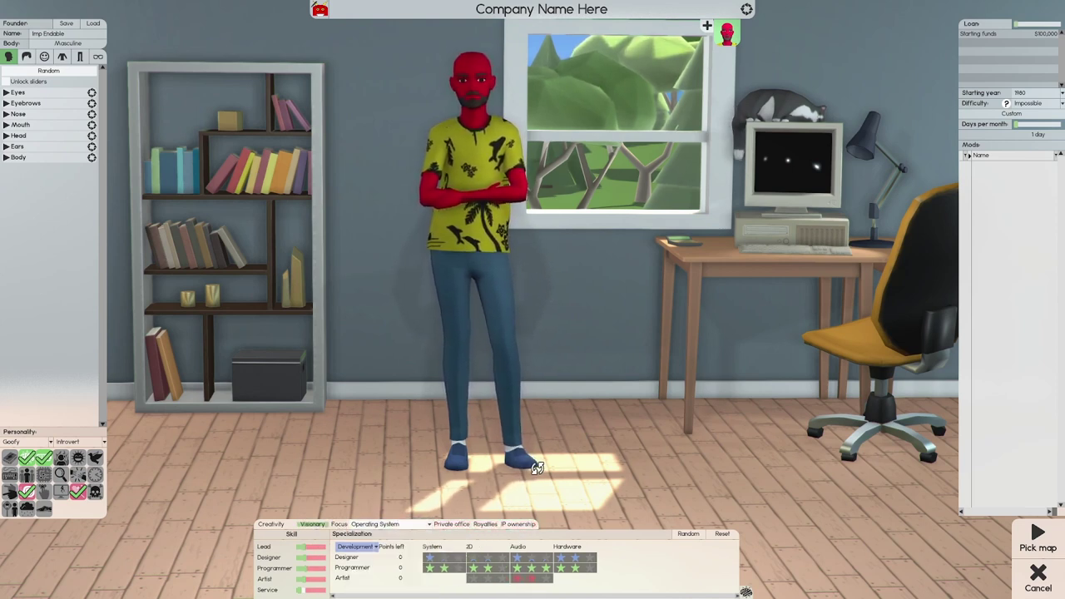
{"action": "left_click", "coordinate": [523, 526]}
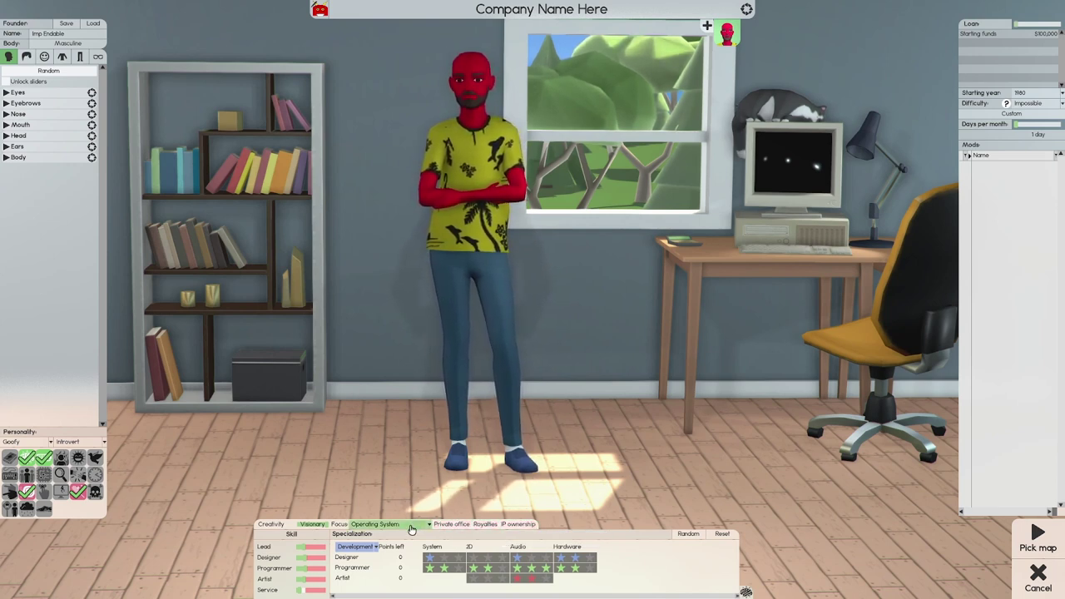
Rebalance the founder's Designer, Service, Lead and Programmer skill levels.
{"action": "left_click_drag", "start_coordinate": [301, 558], "coordinate": [314, 571]}
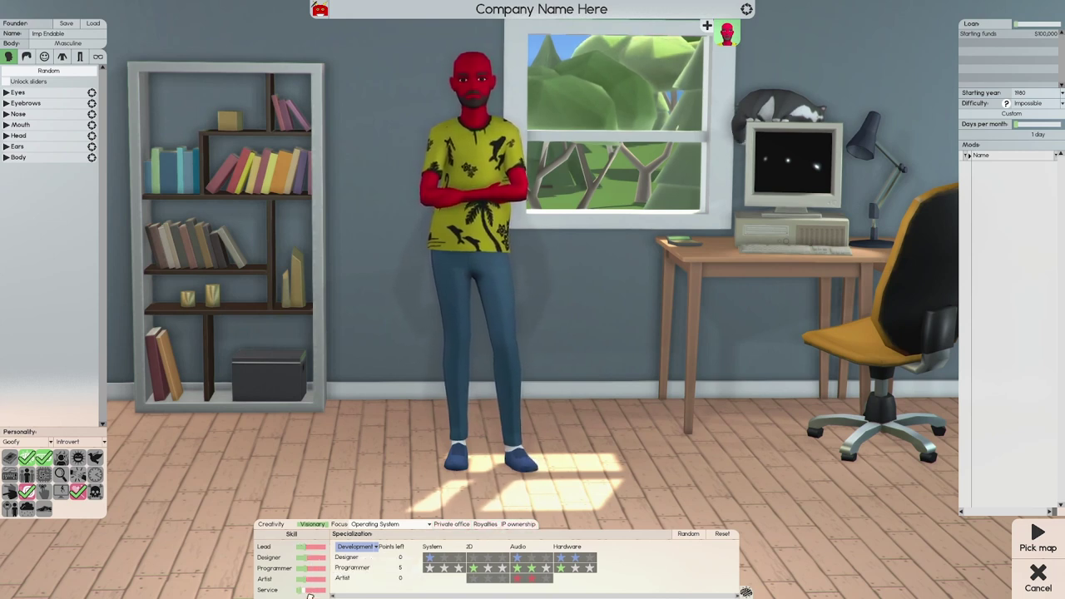
{"action": "left_click", "coordinate": [302, 590]}
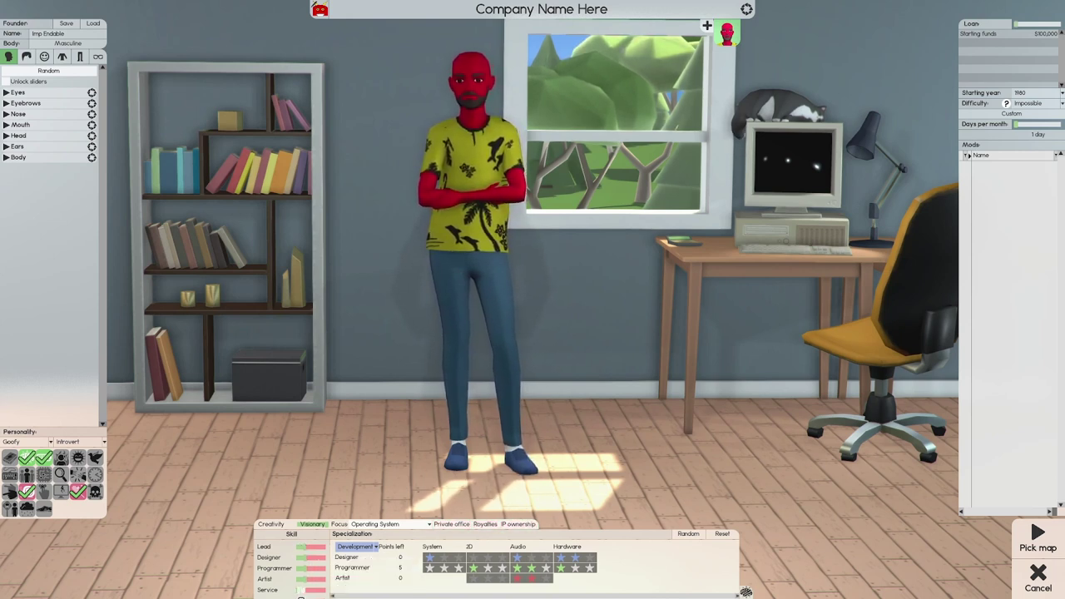
{"action": "left_click", "coordinate": [305, 547]}
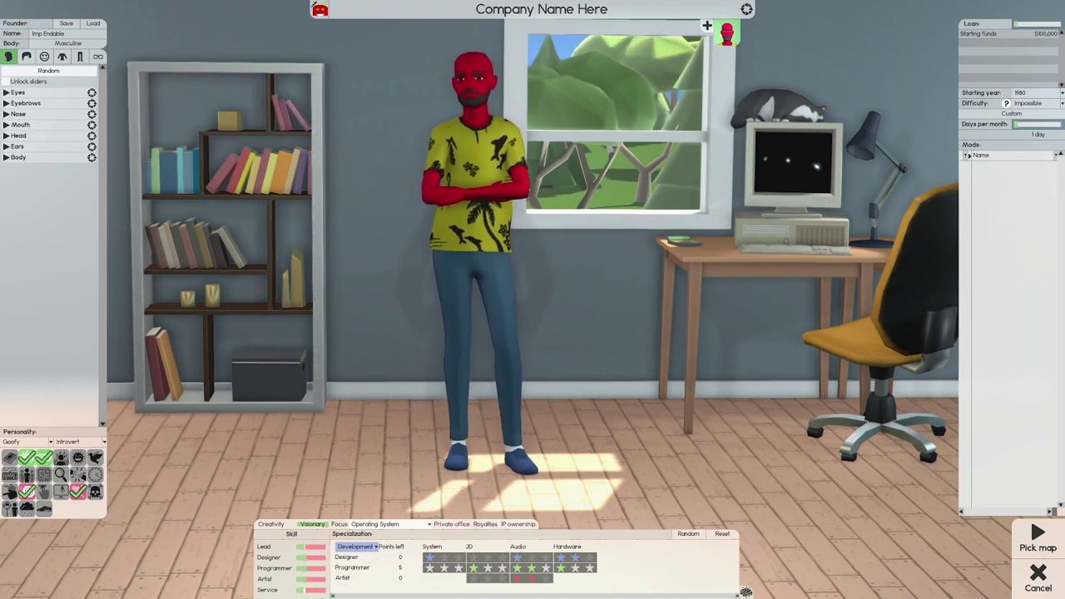
{"action": "left_click", "coordinate": [301, 549]}
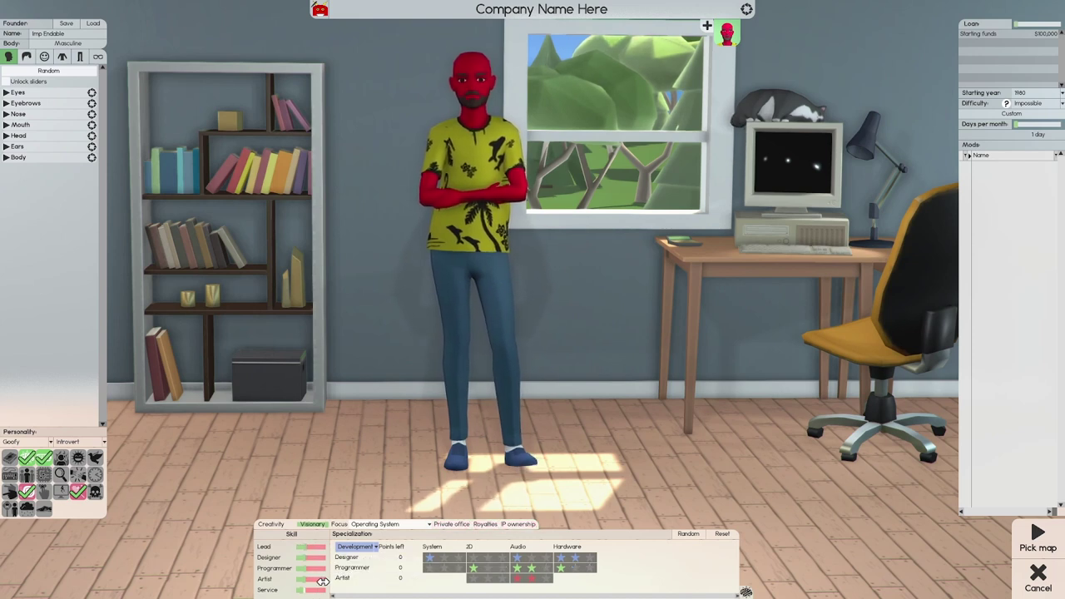
{"action": "left_click", "coordinate": [309, 587]}
{"action": "left_click", "coordinate": [309, 569]}
{"action": "left_click", "coordinate": [308, 546]}
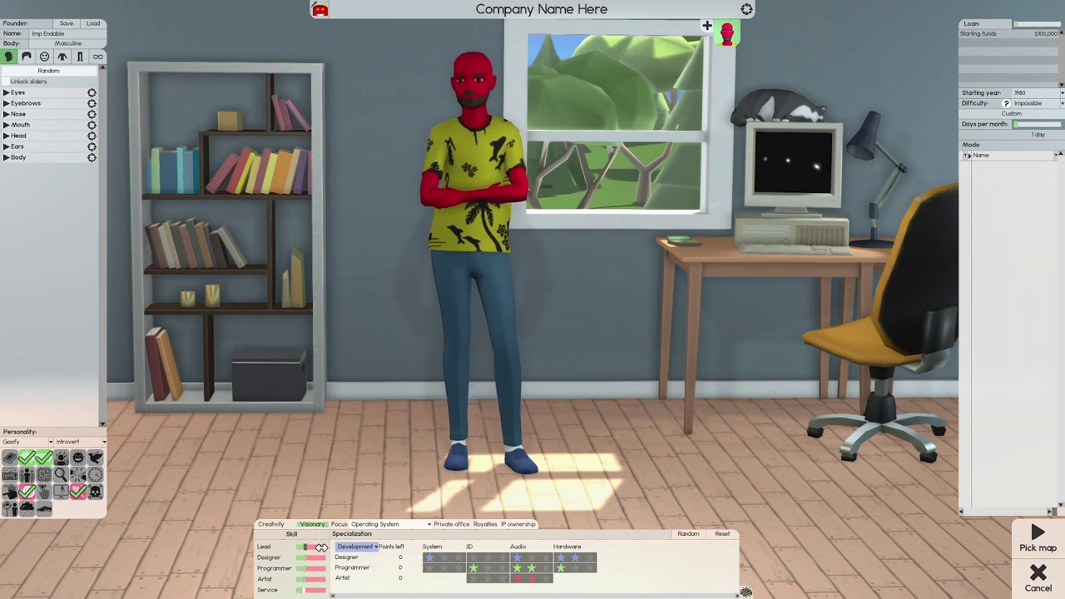
{"action": "left_click", "coordinate": [313, 589]}
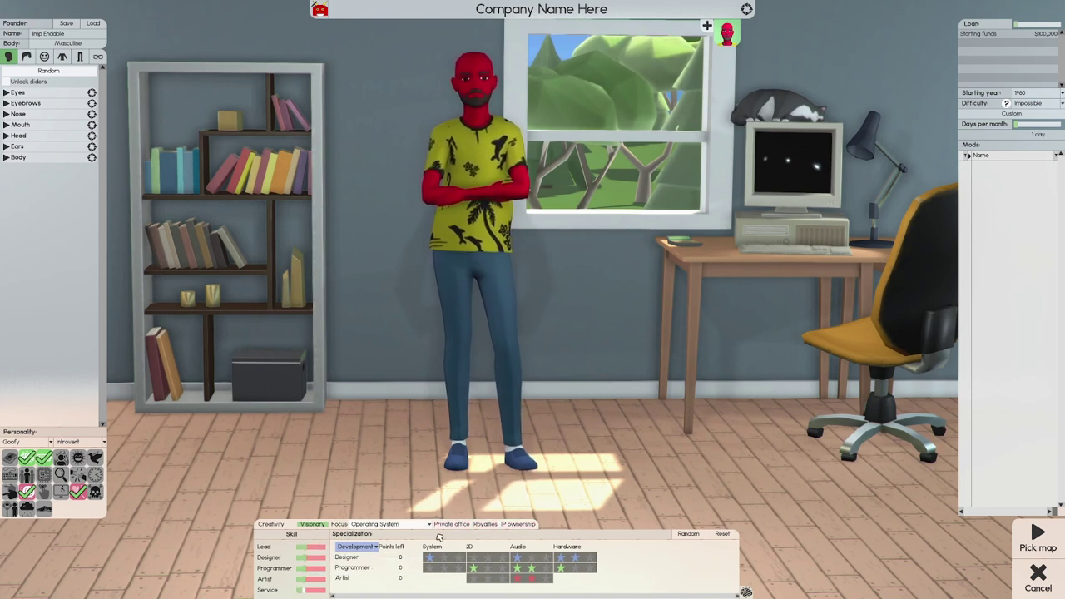
{"action": "left_click", "coordinate": [374, 524]}
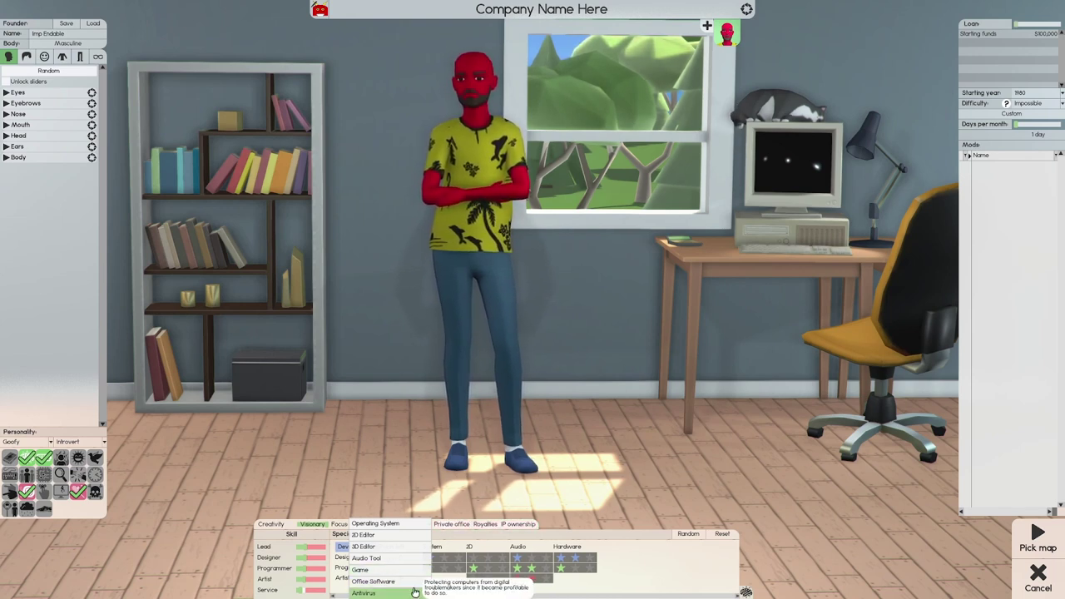
Set the founder's focus to Game and put Development stars into Audio and Hardware.
{"action": "left_click", "coordinate": [359, 570]}
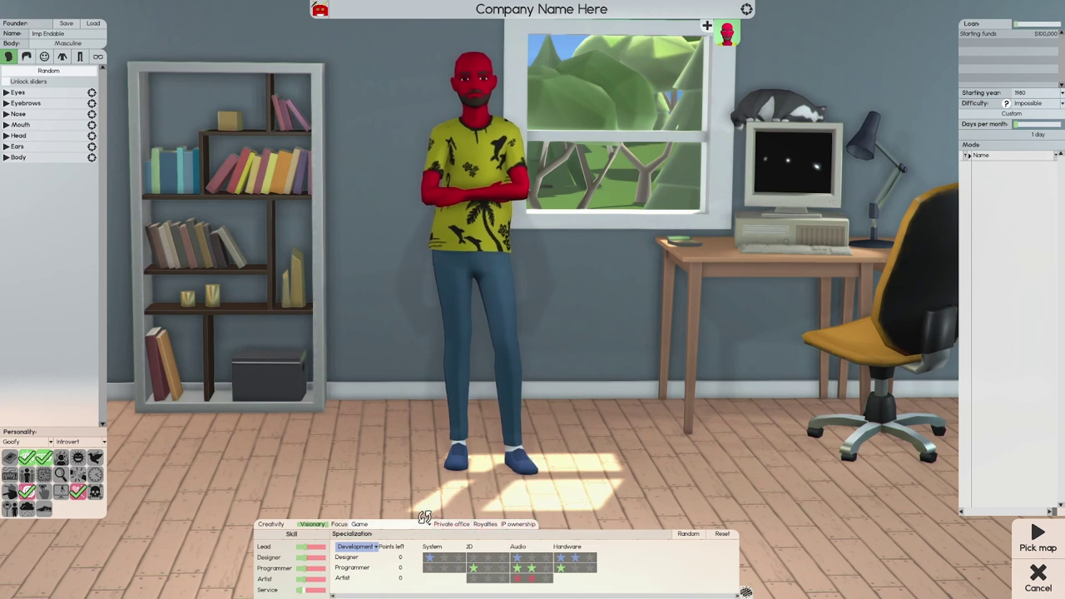
{"action": "left_click", "coordinate": [372, 547]}
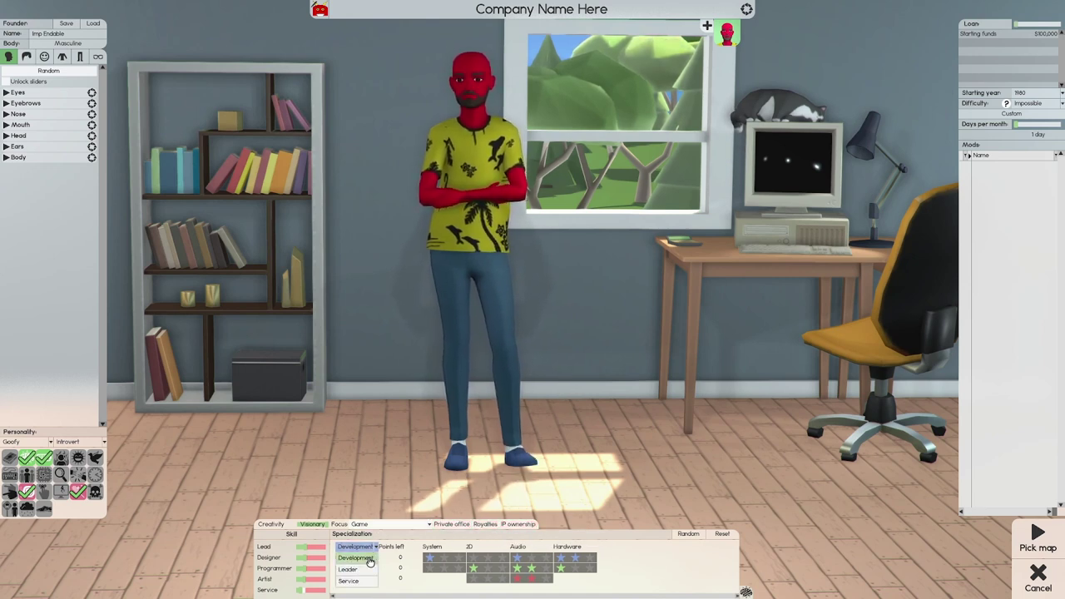
{"action": "left_click", "coordinate": [435, 559]}
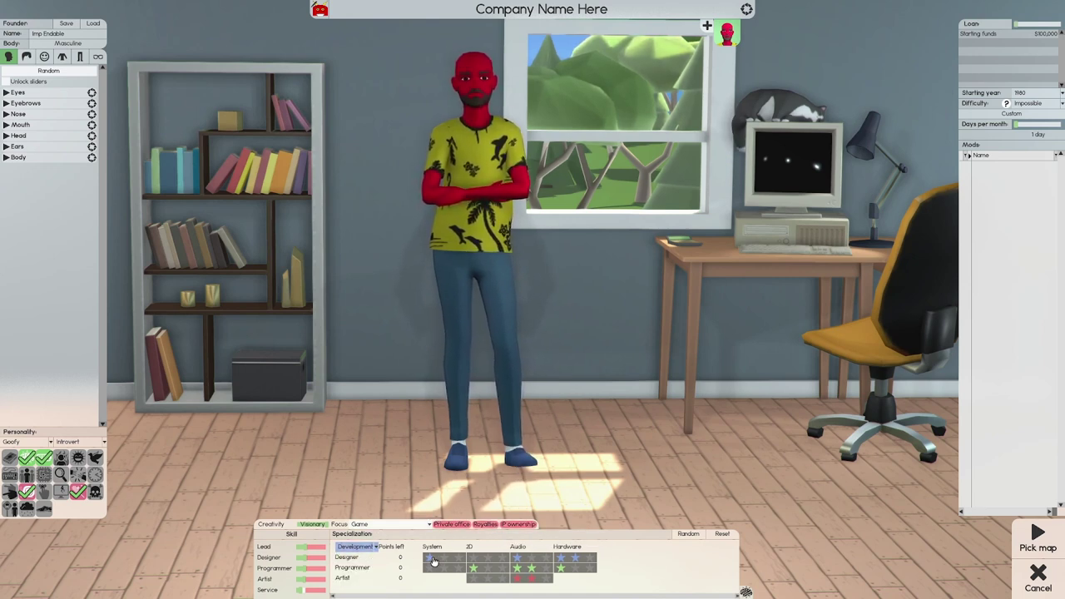
{"action": "left_click", "coordinate": [476, 571]}
{"action": "left_click", "coordinate": [516, 571]}
{"action": "left_click", "coordinate": [516, 571]}
{"action": "left_click", "coordinate": [559, 571]}
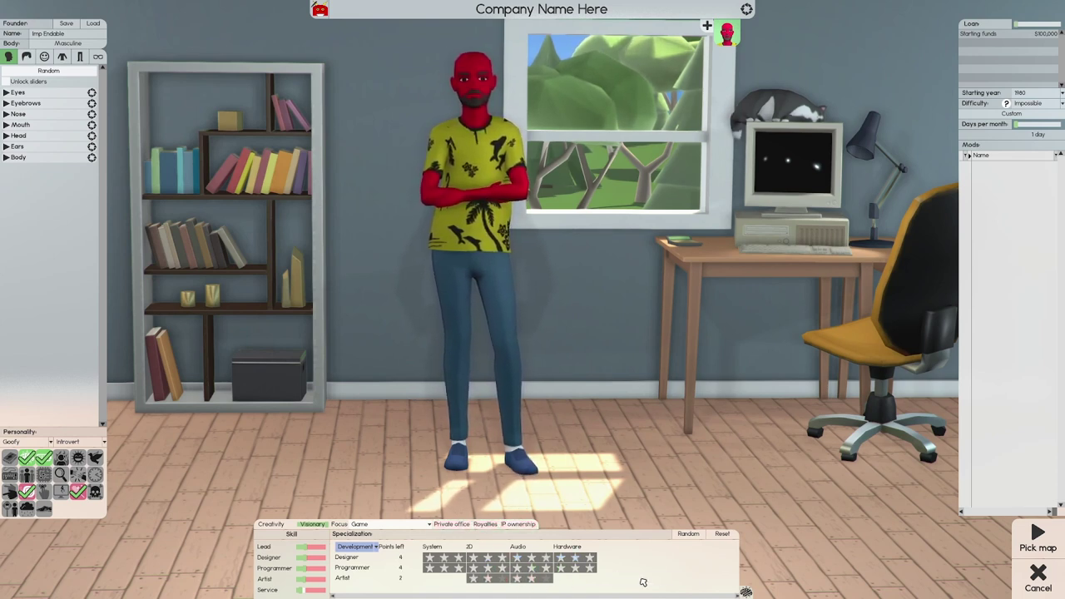
Spend Leader points on Multitasking and other lead skills.
{"action": "left_click", "coordinate": [356, 547]}
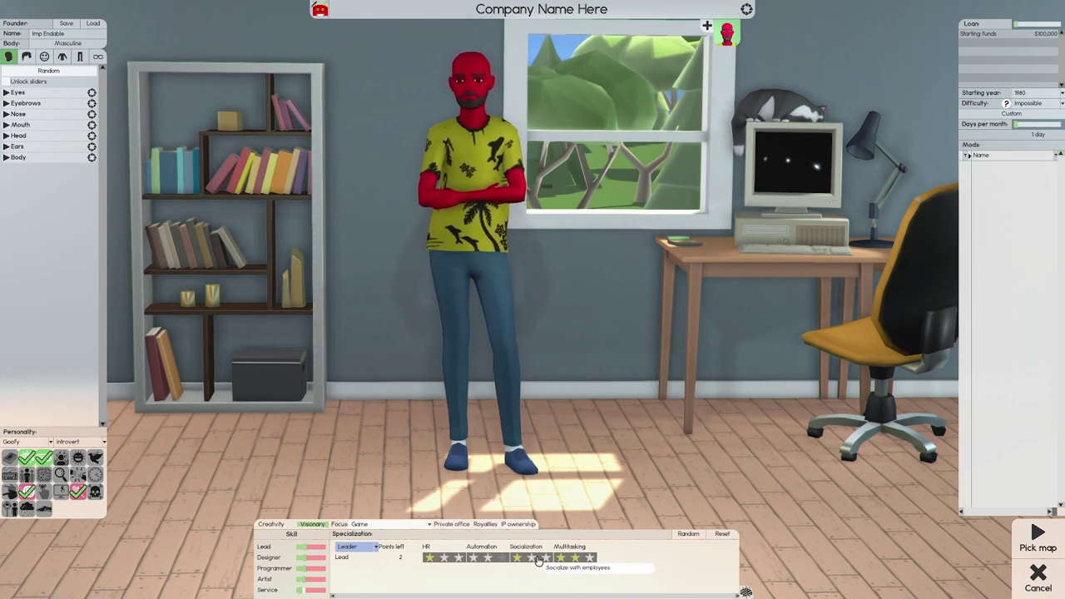
{"action": "left_click", "coordinate": [587, 558]}
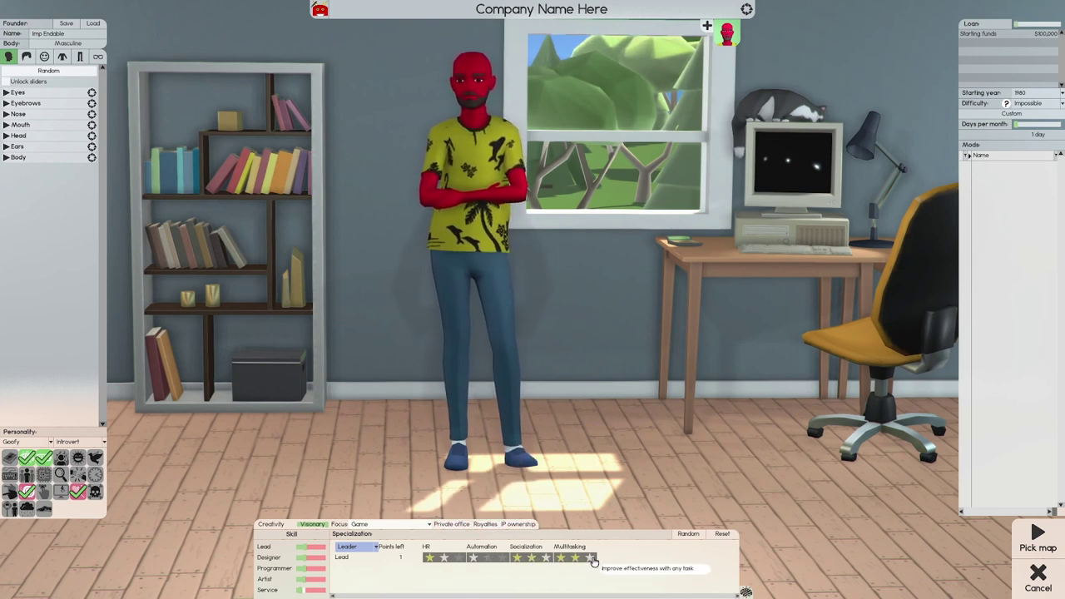
{"action": "left_click", "coordinate": [593, 558]}
Glance at Service, then move Development stars into System and clear 2D and Audio.
{"action": "left_click", "coordinate": [362, 556]}
{"action": "left_click", "coordinate": [350, 580]}
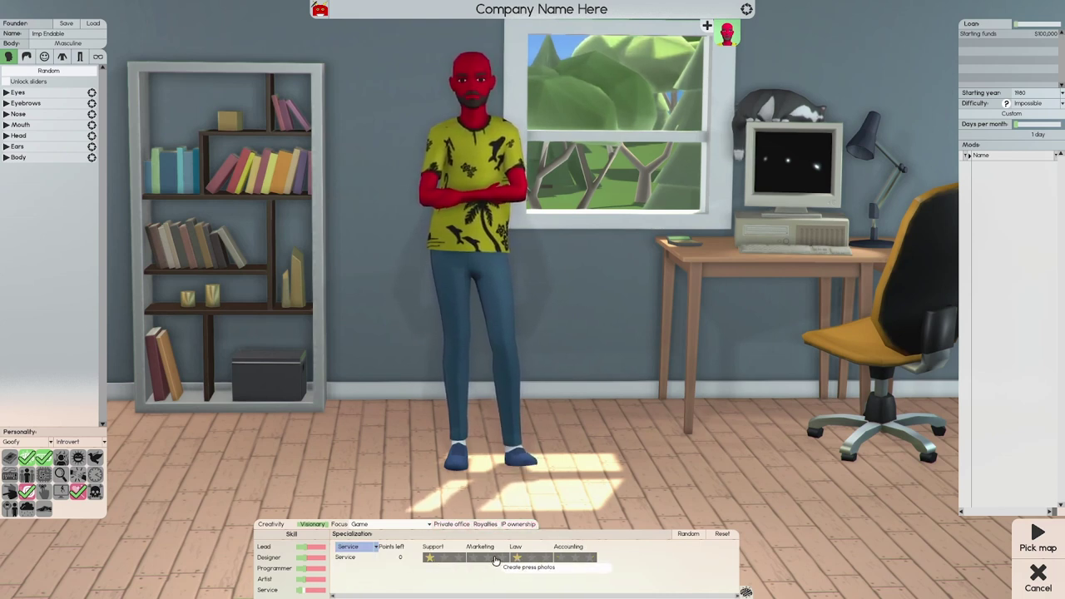
{"action": "left_click", "coordinate": [357, 548]}
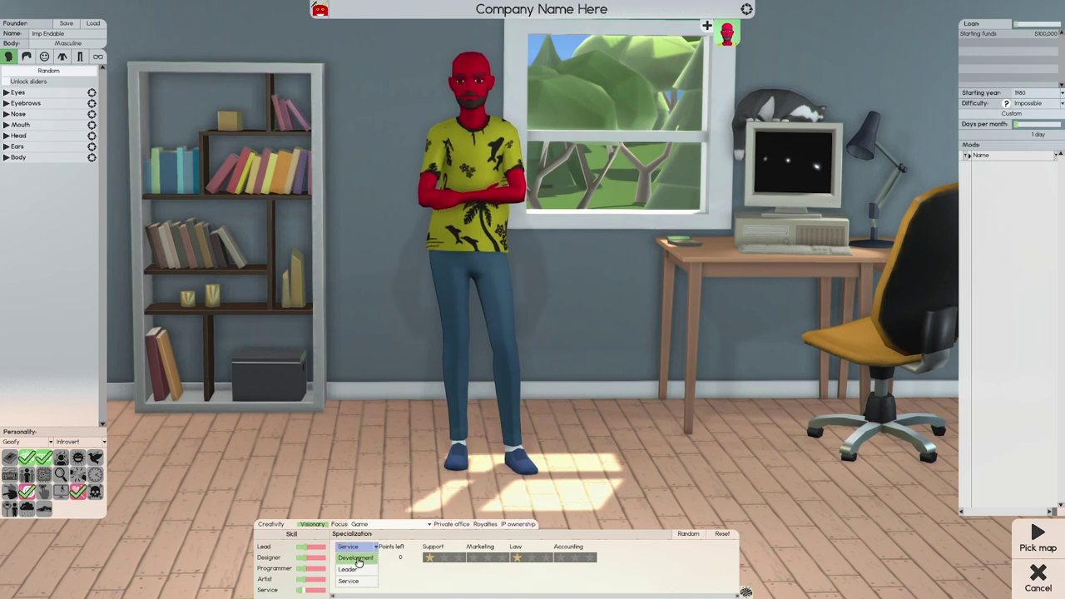
{"action": "left_click", "coordinate": [358, 556]}
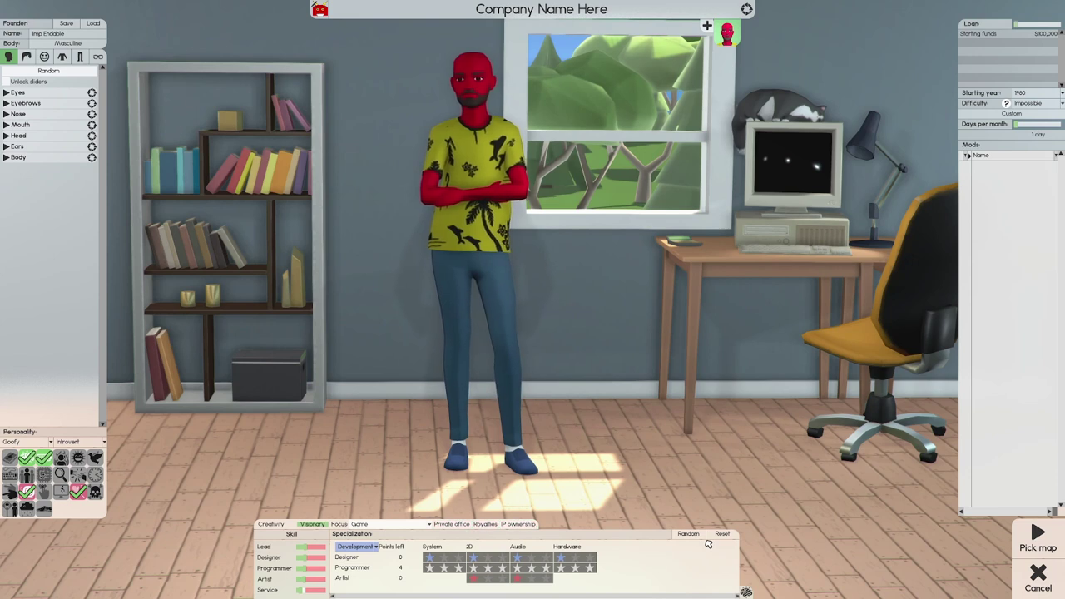
{"action": "left_click", "coordinate": [432, 571]}
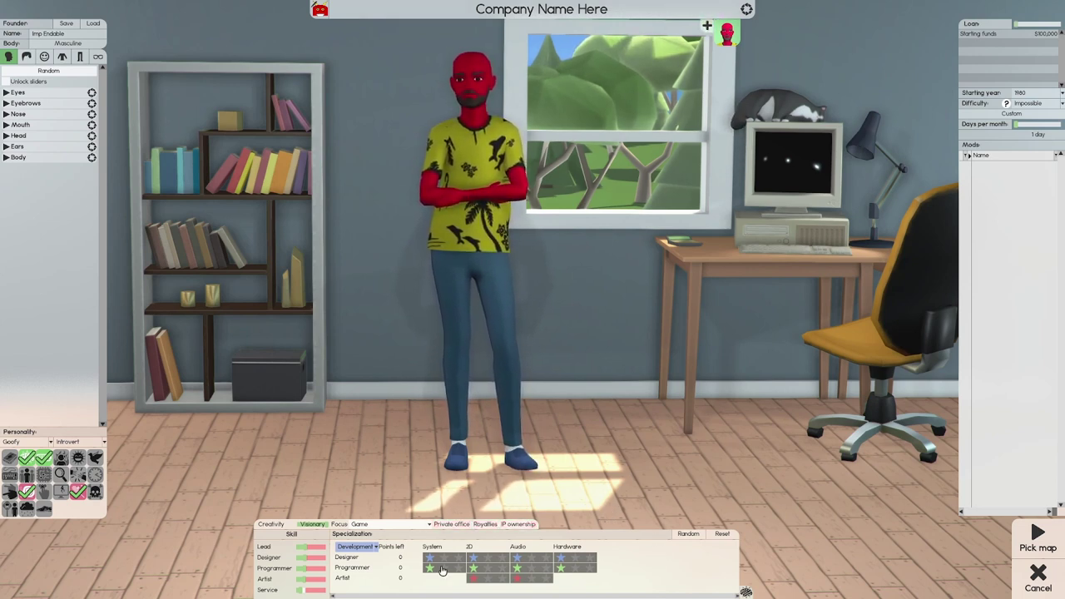
{"action": "left_click", "coordinate": [473, 571]}
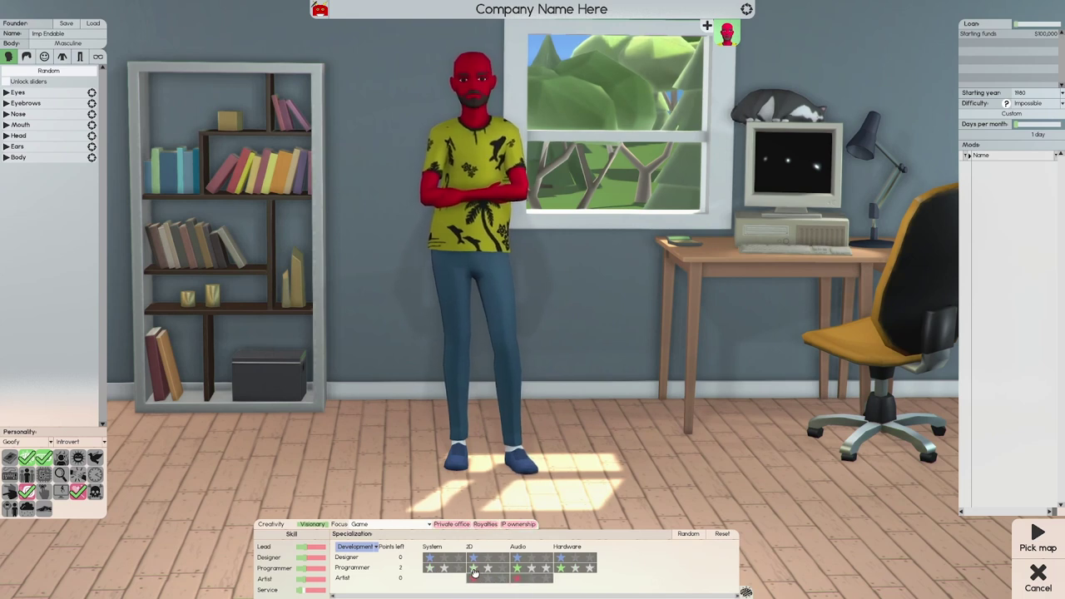
{"action": "left_click", "coordinate": [516, 571]}
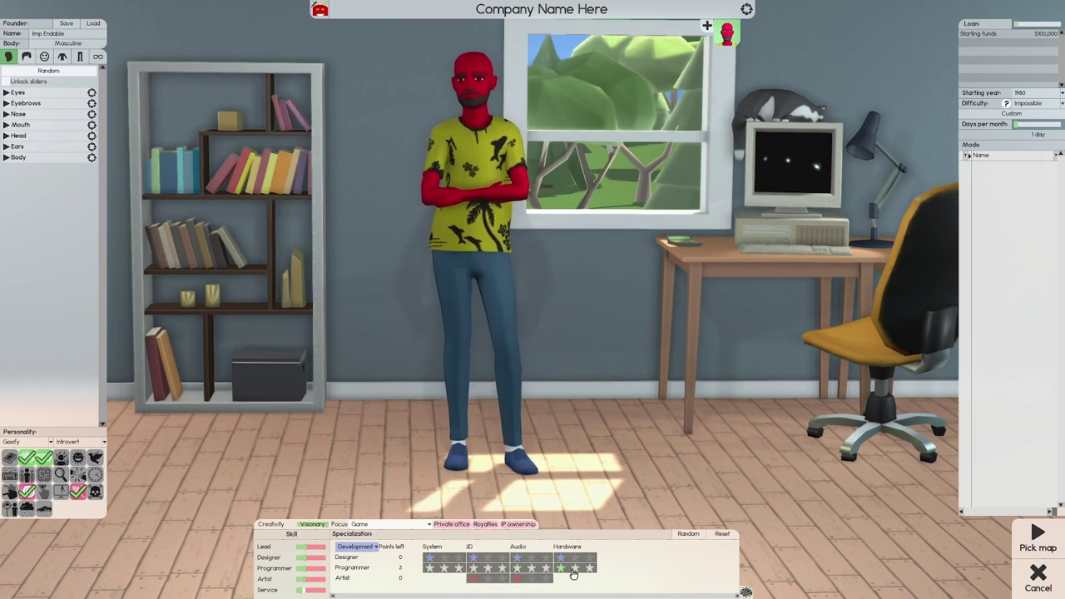
Add a new founder and inspect her face, name and eye-shape sliders.
{"action": "left_click", "coordinate": [708, 26]}
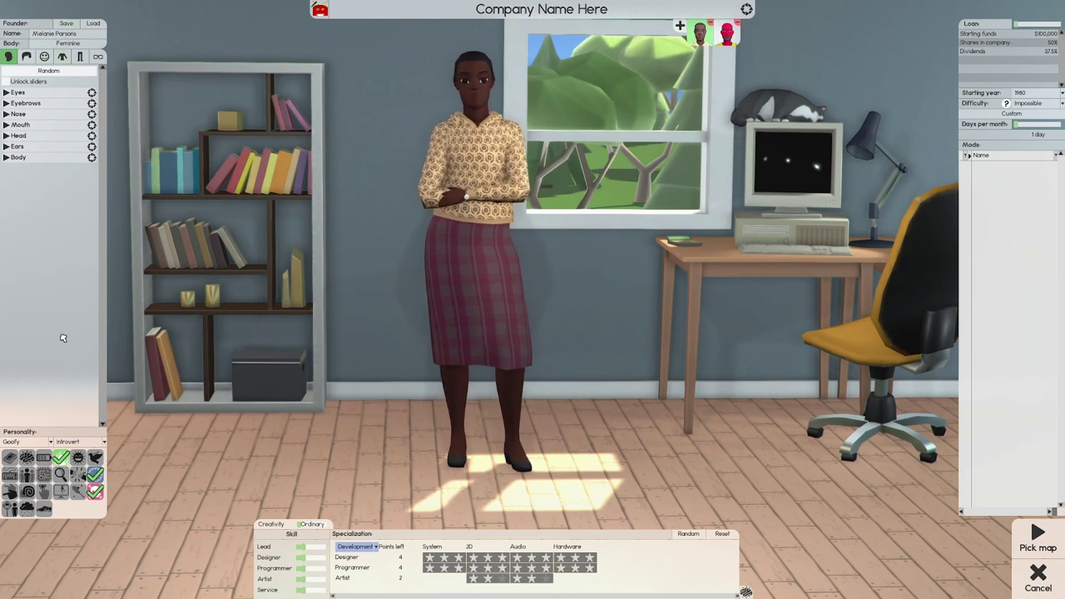
{"action": "left_click", "coordinate": [53, 71]}
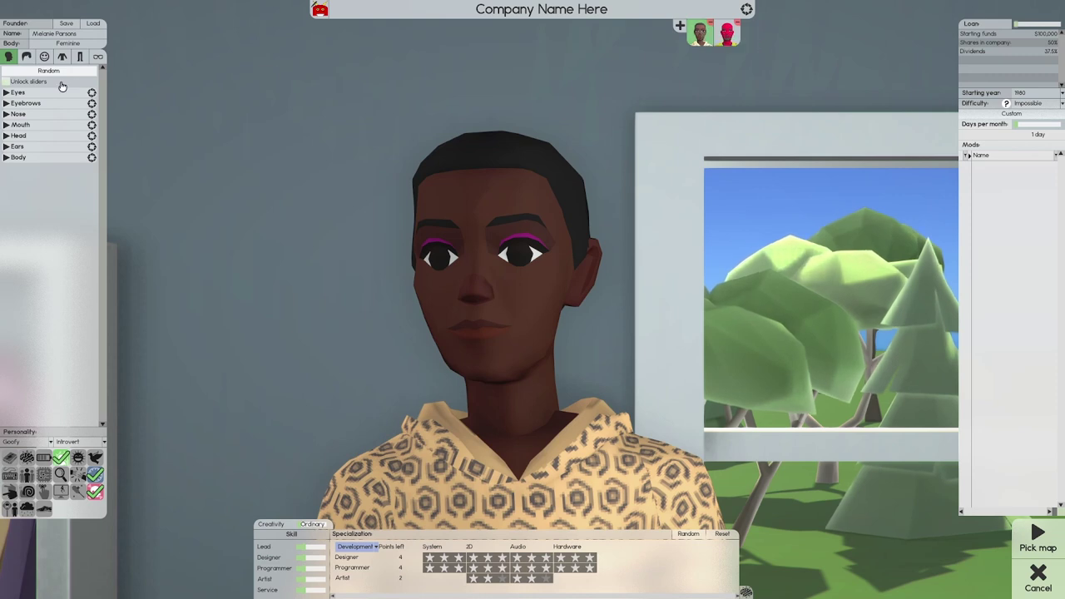
{"action": "left_click", "coordinate": [53, 34]}
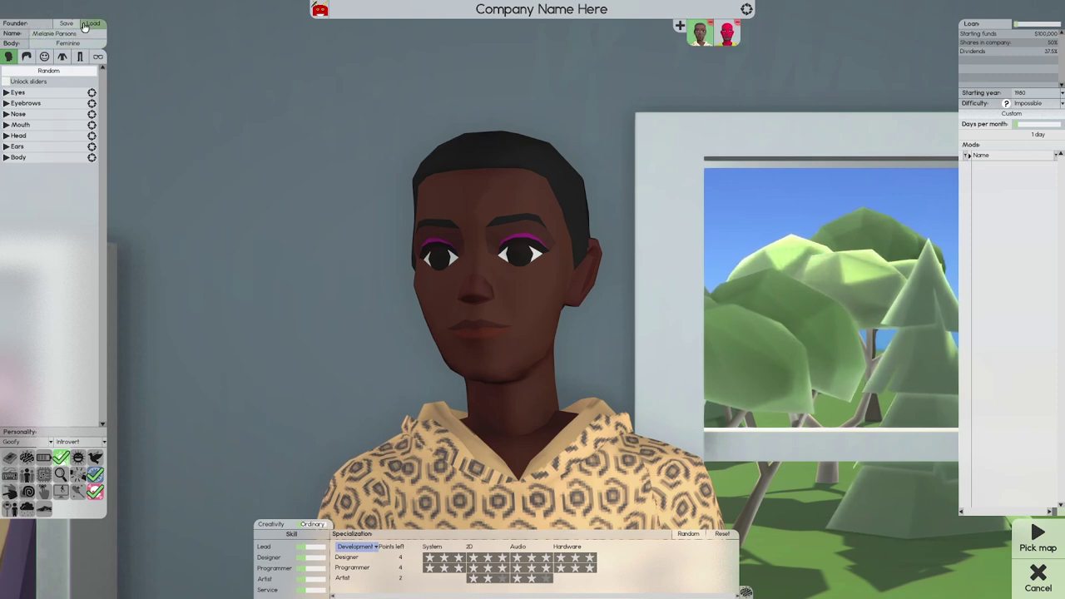
{"action": "left_click", "coordinate": [34, 73]}
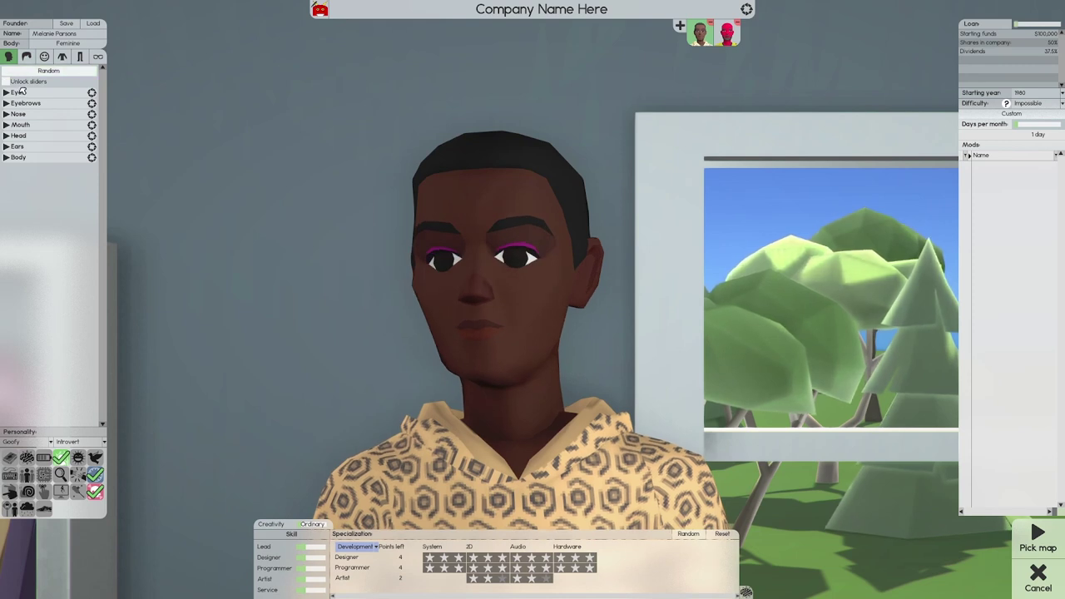
{"action": "left_click", "coordinate": [12, 94]}
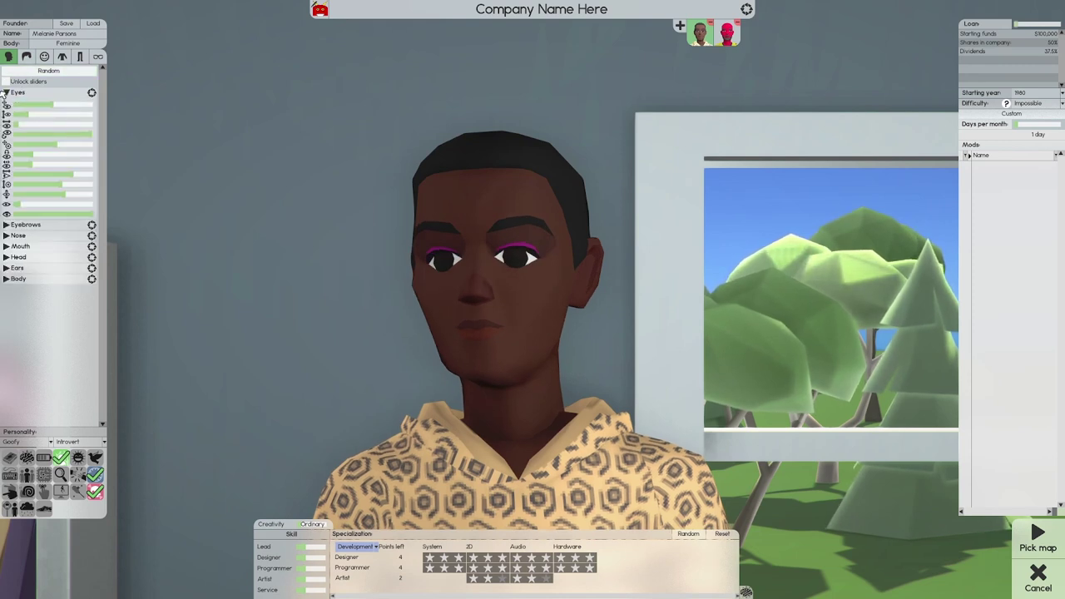
{"action": "left_click", "coordinate": [6, 92]}
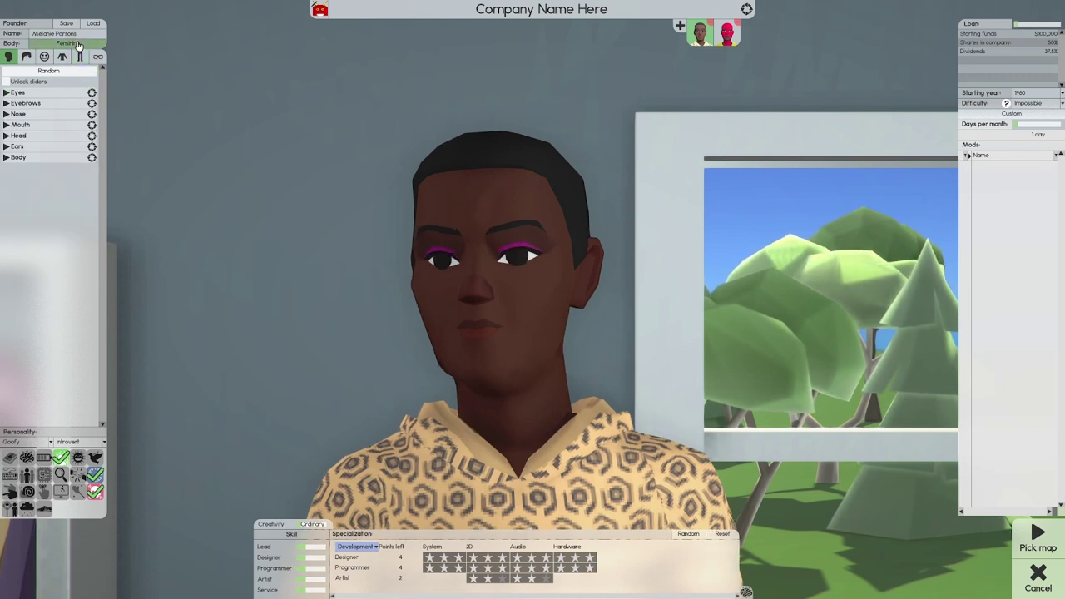
Remove the female founder and reroll until the blond suited man is chosen.
{"action": "left_click", "coordinate": [712, 27]}
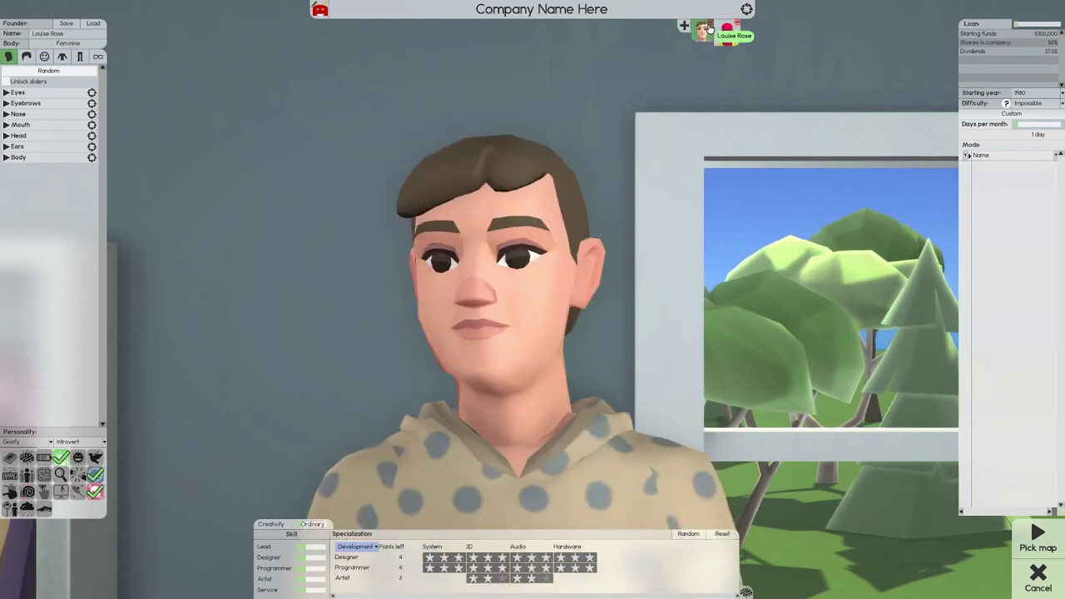
{"action": "left_click", "coordinate": [709, 27]}
{"action": "left_click", "coordinate": [709, 27]}
{"action": "left_click", "coordinate": [729, 32]}
{"action": "left_click", "coordinate": [680, 26]}
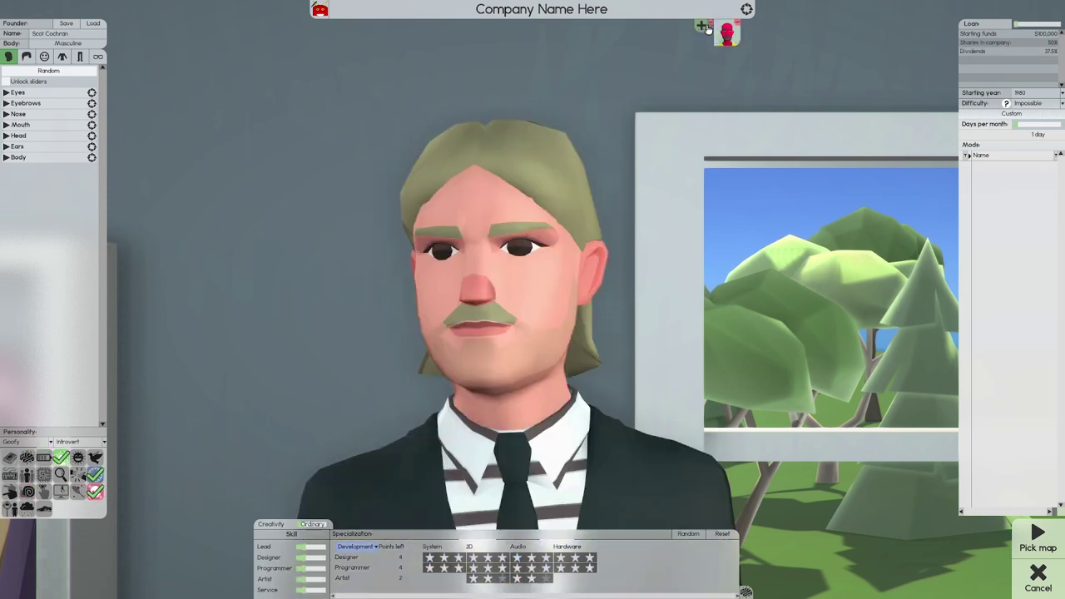
{"action": "scroll", "coordinate": [560, 180], "scroll_direction": "down", "scroll_amount": 5}
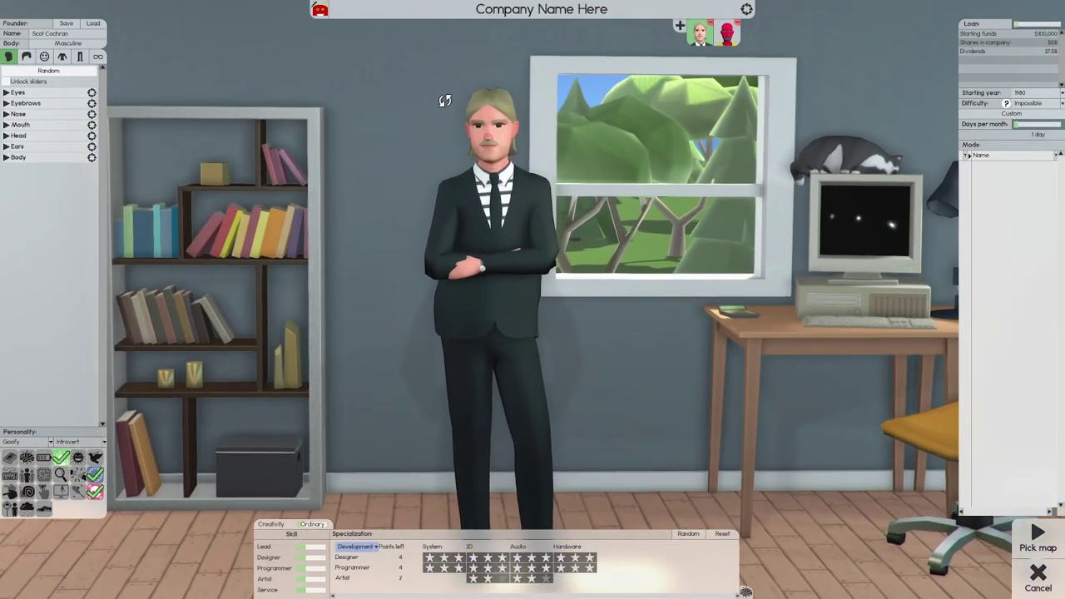
Name the blond founder 'Prof' and add a bearded third founder.
{"action": "left_click", "coordinate": [62, 33]}
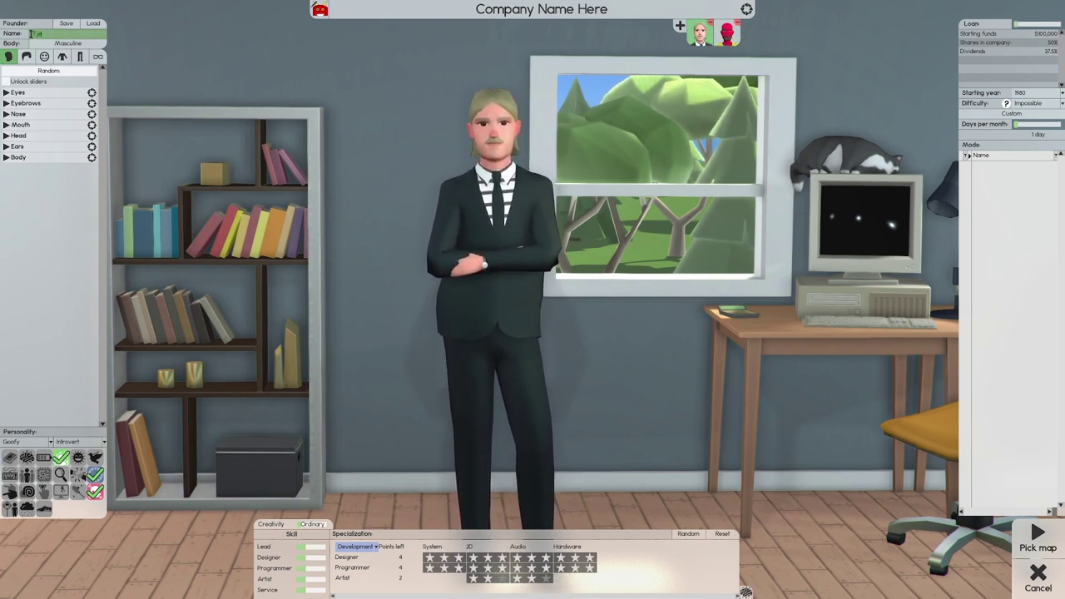
{"action": "type", "text": "Phil"}
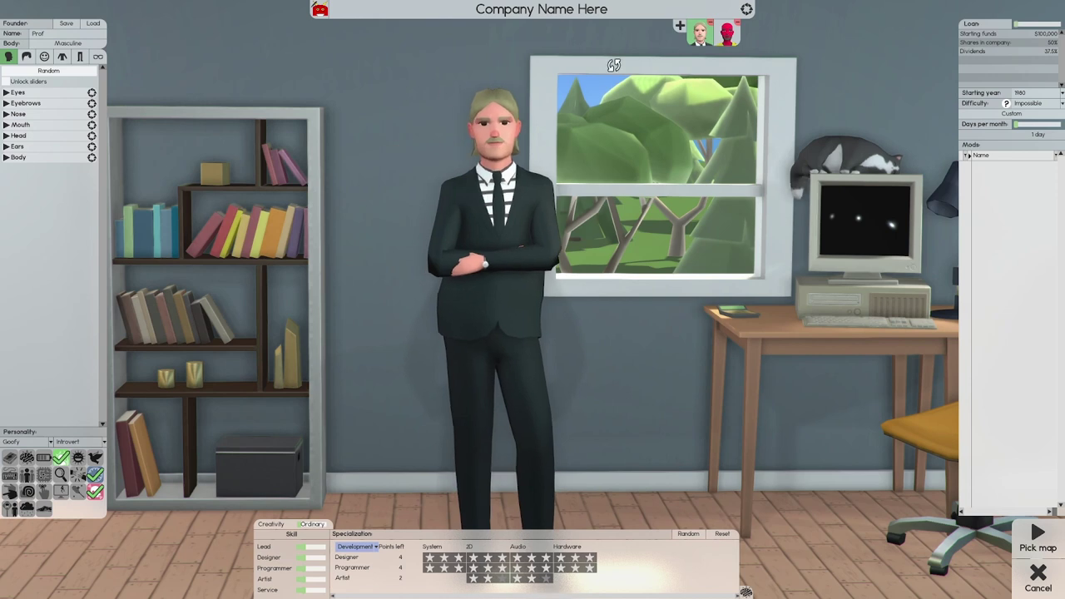
{"action": "left_click", "coordinate": [680, 26]}
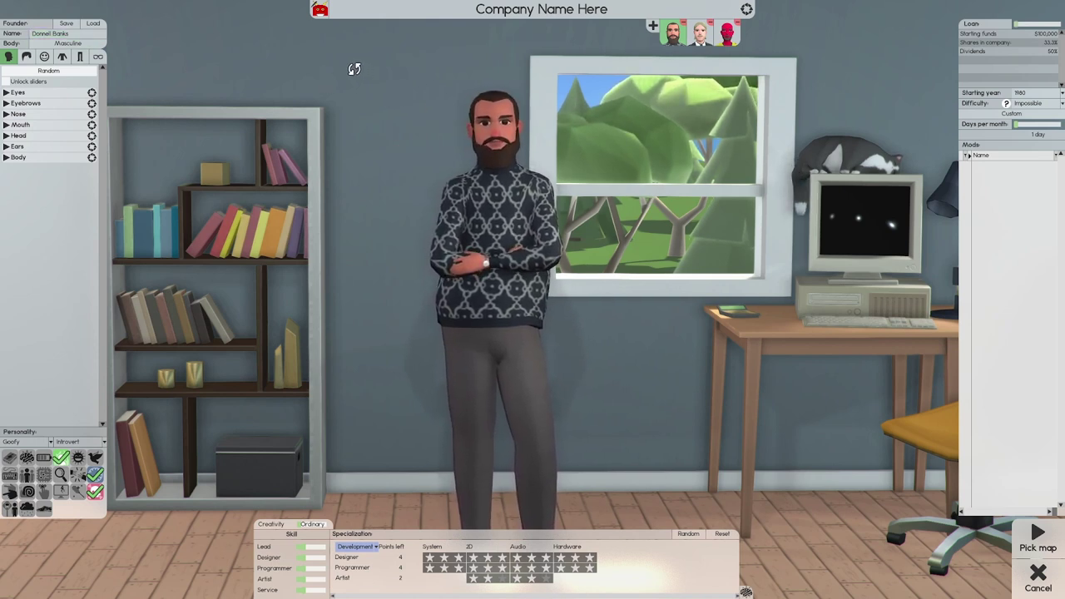
{"action": "scroll", "coordinate": [511, 373], "scroll_direction": "down", "scroll_amount": 3}
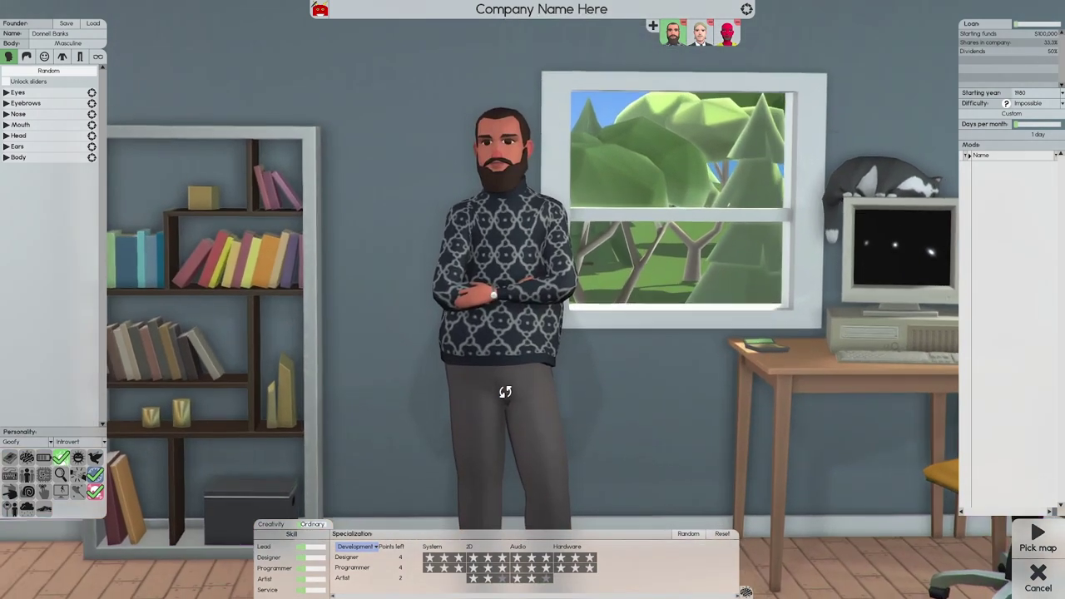
{"action": "scroll", "coordinate": [499, 391], "scroll_direction": "up", "scroll_amount": 3}
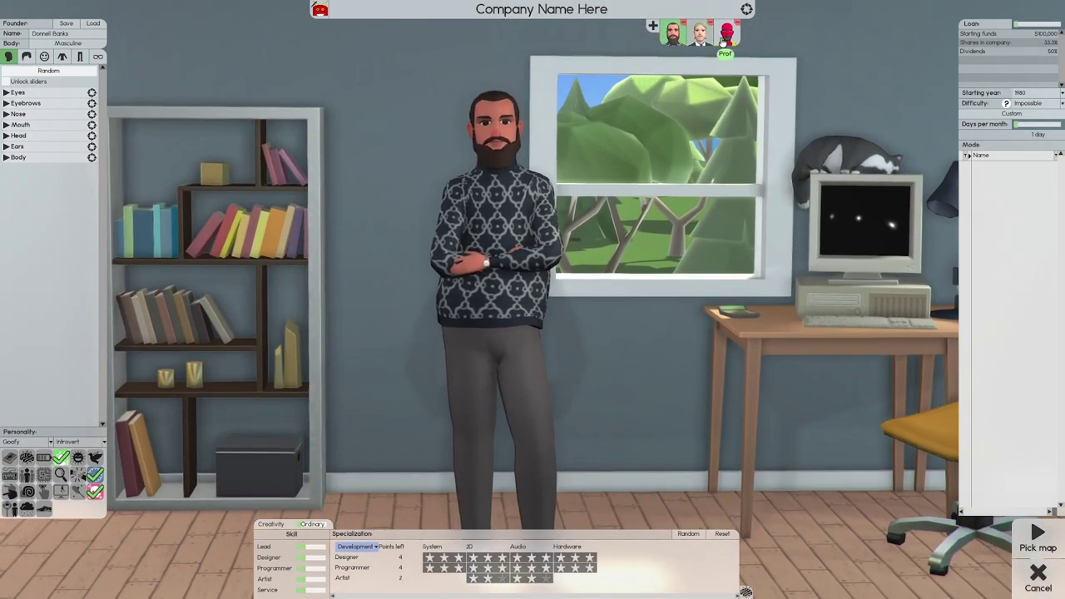
Spend all the red-skinned founder's Designer and Programmer stars on System and 2D.
{"action": "left_click", "coordinate": [728, 33]}
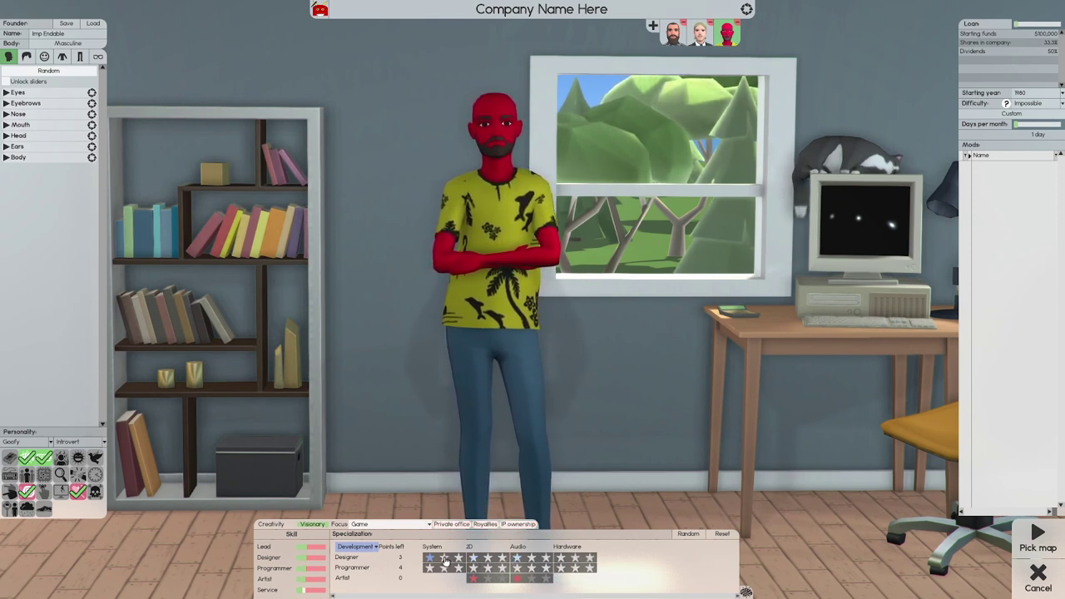
{"action": "left_click", "coordinate": [476, 559]}
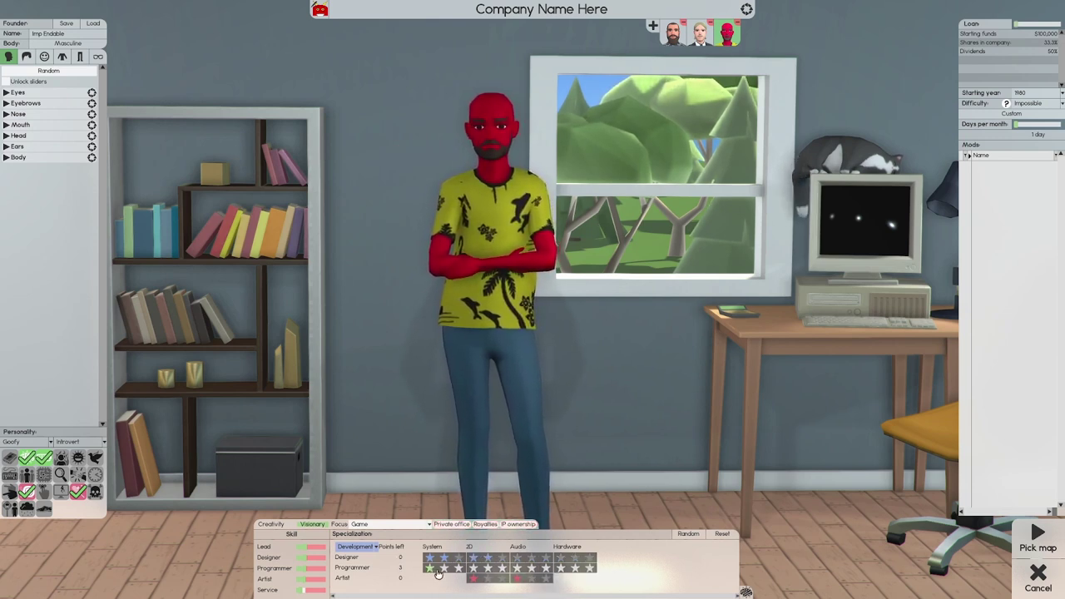
{"action": "left_click", "coordinate": [458, 570]}
{"action": "left_click", "coordinate": [474, 569]}
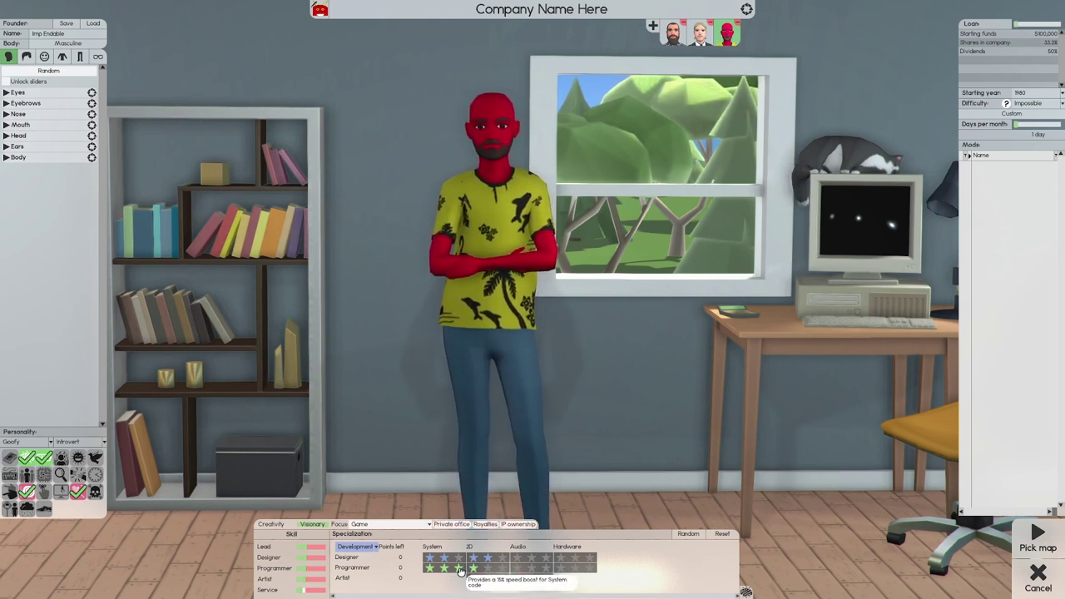
{"action": "left_click", "coordinate": [459, 571]}
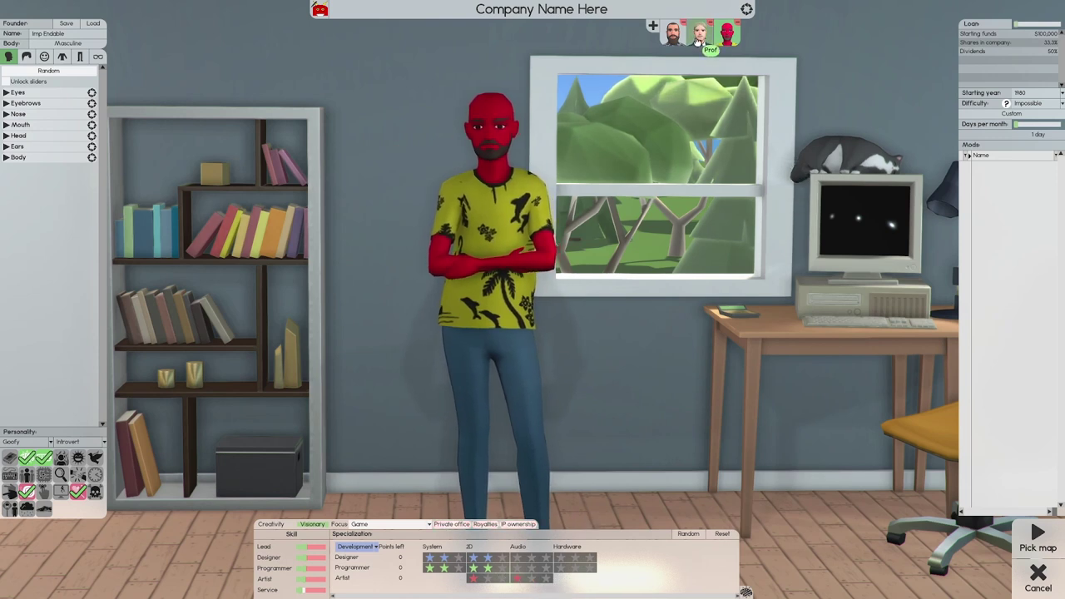
{"action": "key", "text": "Tab"}
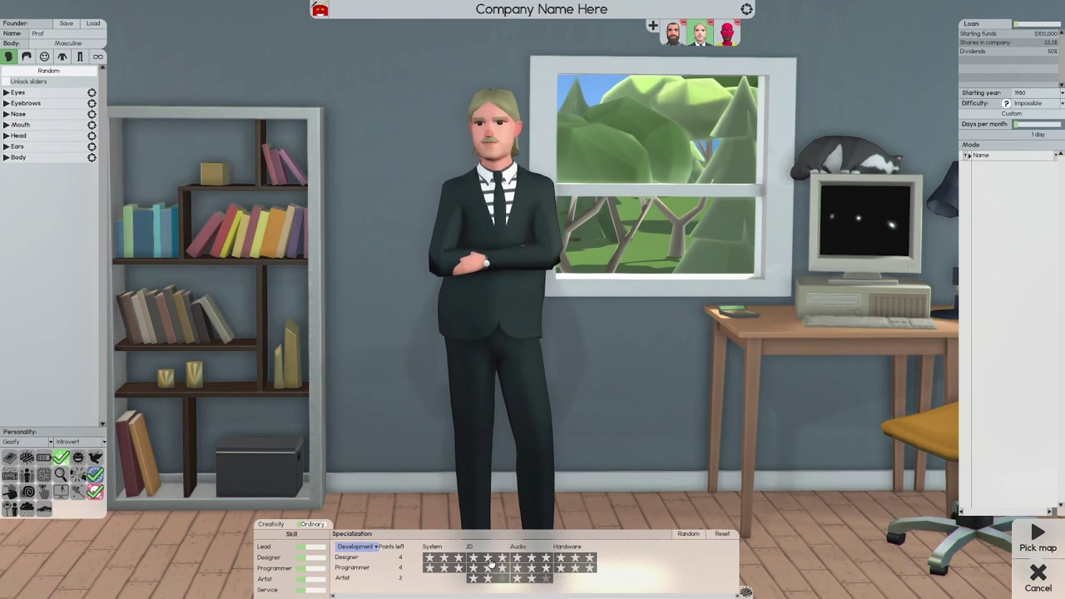
Check the red-skinned founder and Prof, then swap the bearded founder for a new woman.
{"action": "left_click", "coordinate": [728, 34]}
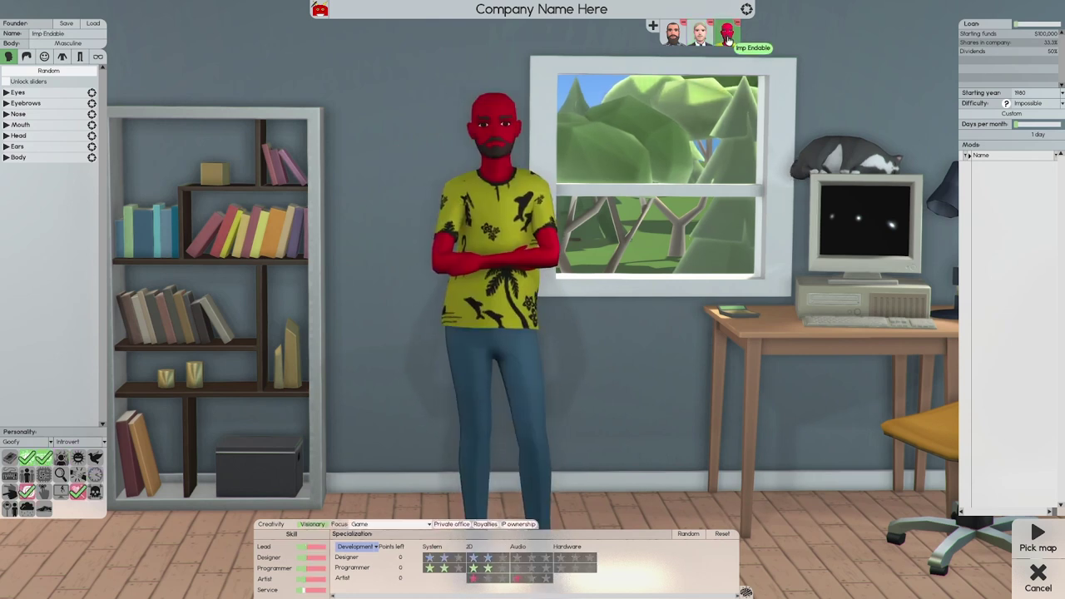
{"action": "left_click", "coordinate": [706, 36]}
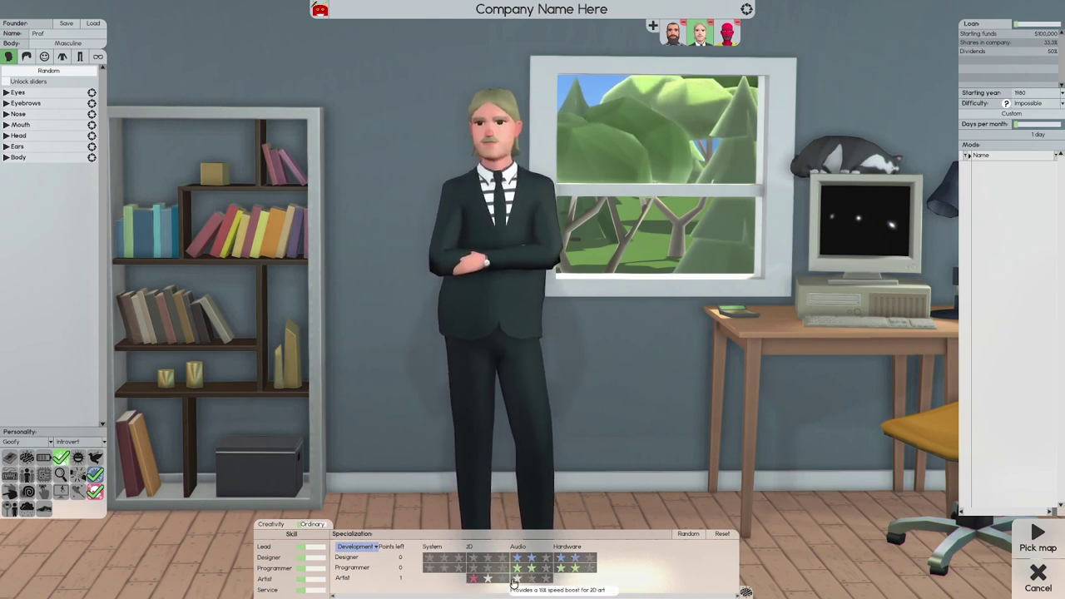
{"action": "left_click", "coordinate": [682, 24]}
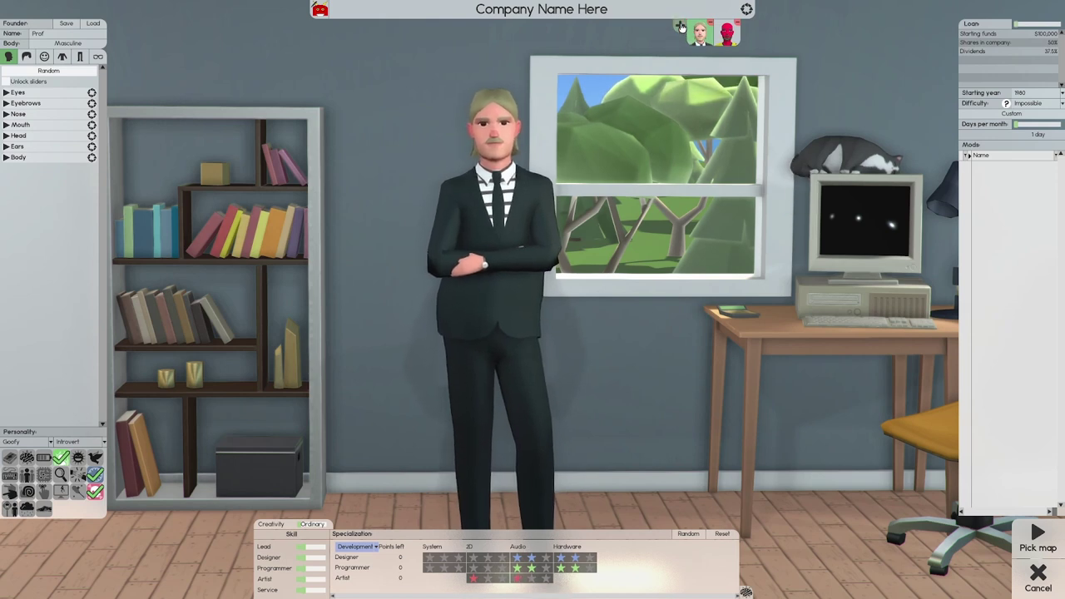
{"action": "left_click", "coordinate": [681, 26]}
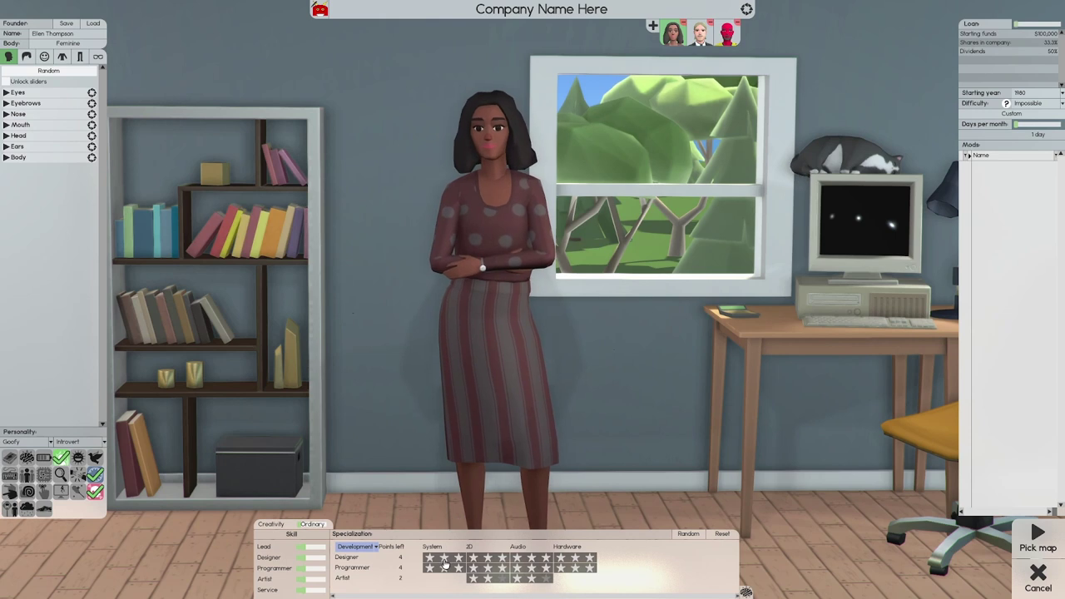
Give the female founder Development stars, spending the remainder on Artist skills.
{"action": "left_click", "coordinate": [701, 34]}
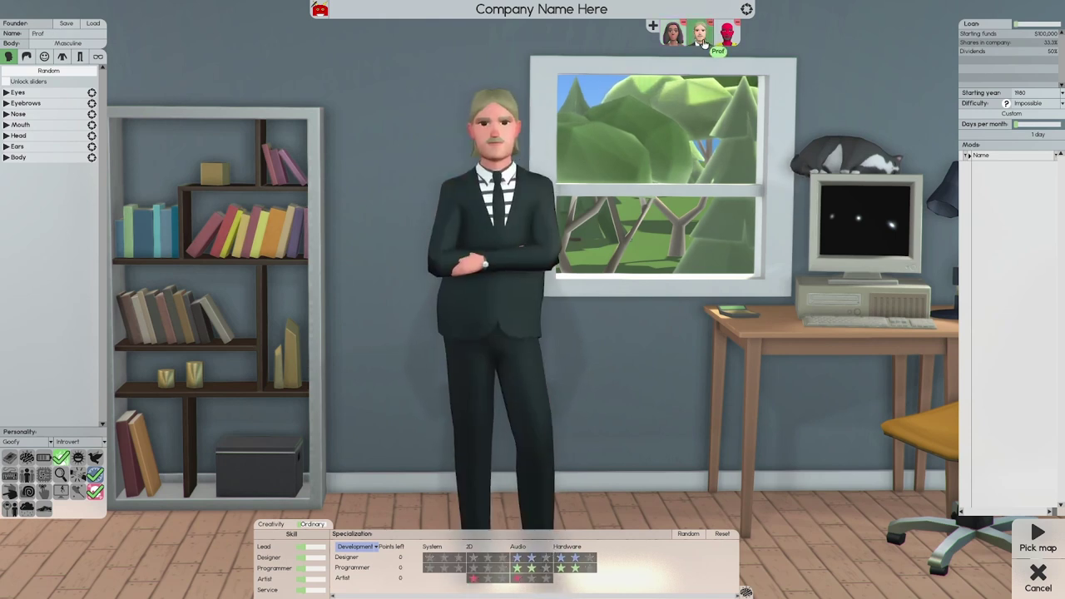
{"action": "left_click", "coordinate": [727, 34]}
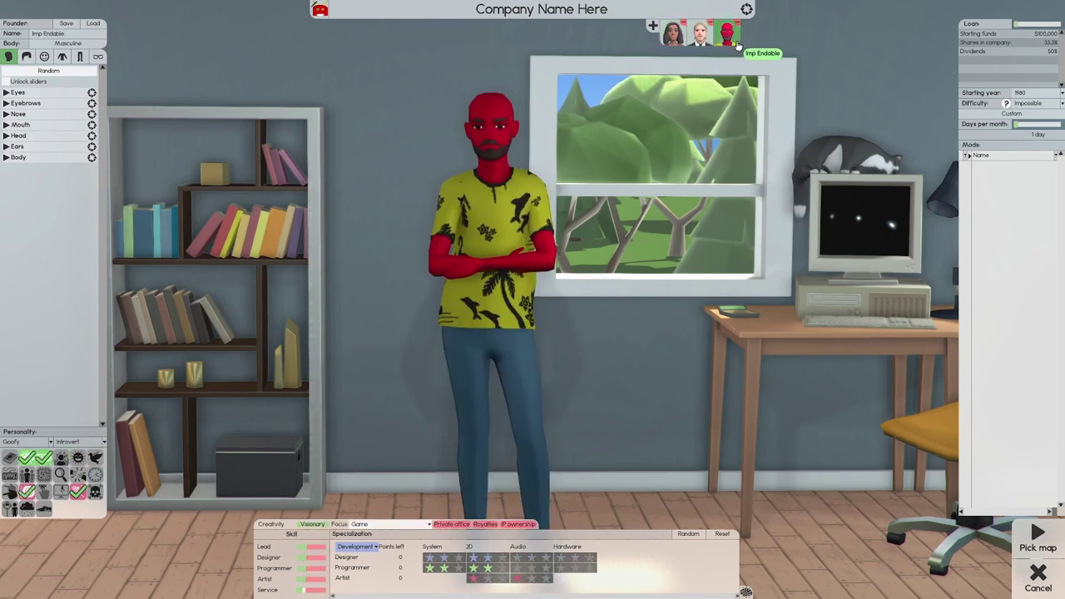
{"action": "left_click", "coordinate": [674, 35]}
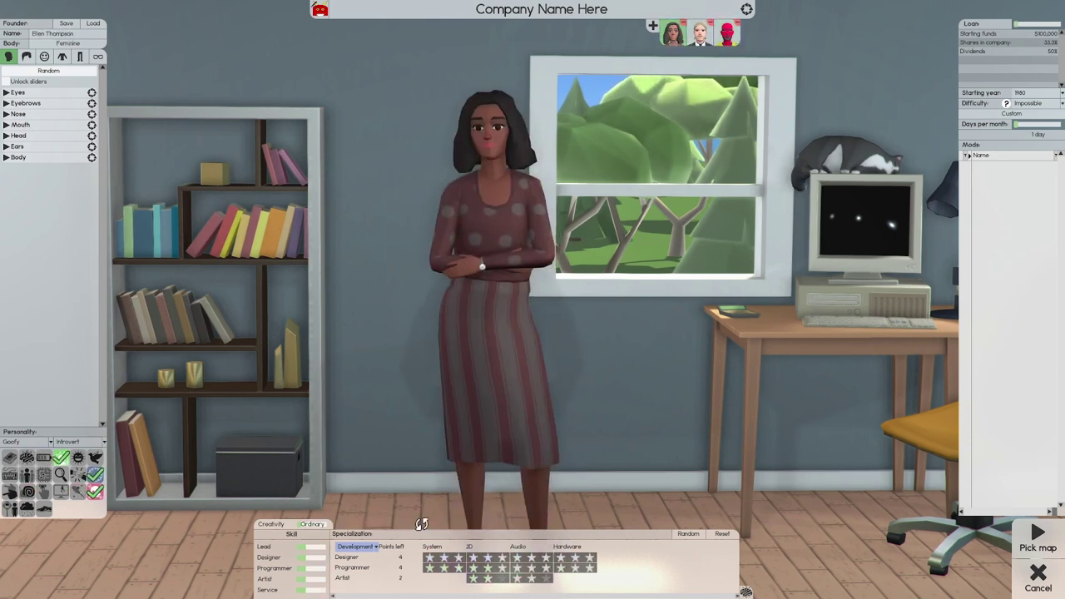
{"action": "left_click", "coordinate": [533, 577]}
{"action": "left_click", "coordinate": [491, 576]}
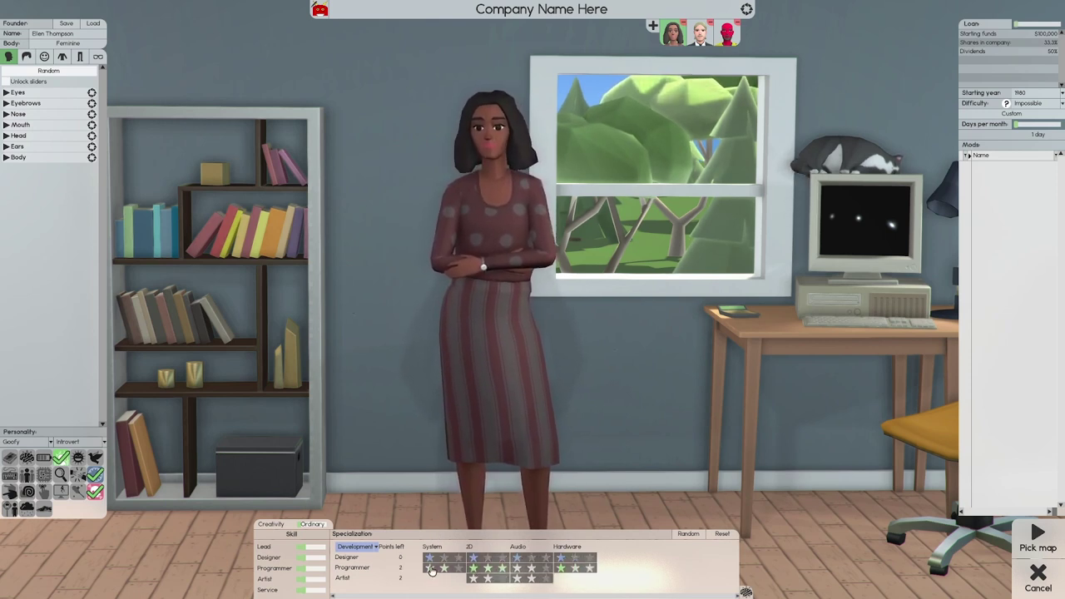
{"action": "left_click", "coordinate": [487, 580]}
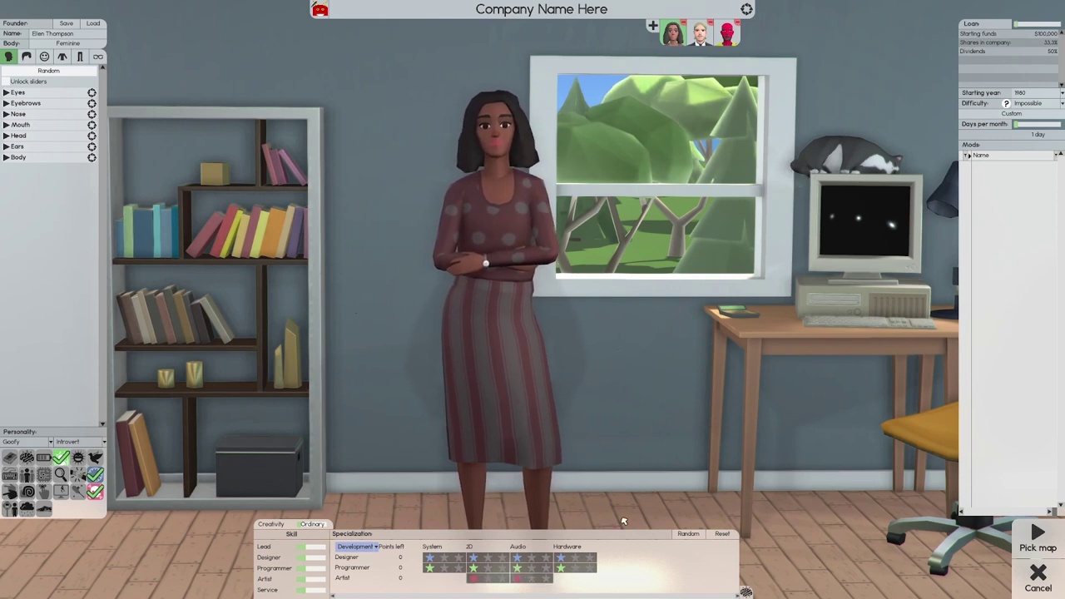
Spend her Leader points on three Automation stars and one HR star.
{"action": "left_click", "coordinate": [370, 549]}
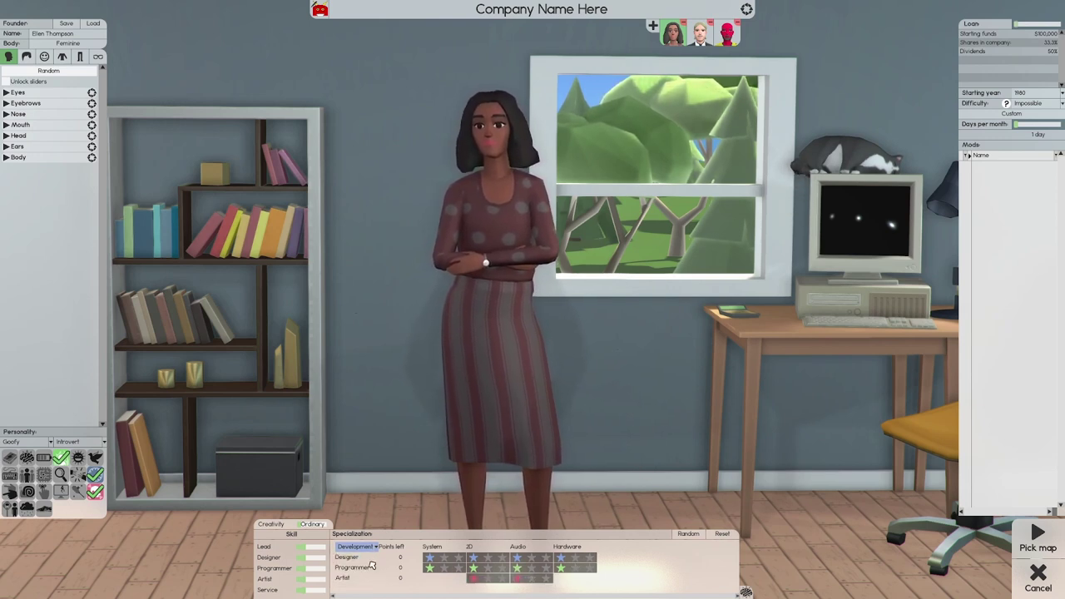
{"action": "left_click", "coordinate": [366, 571]}
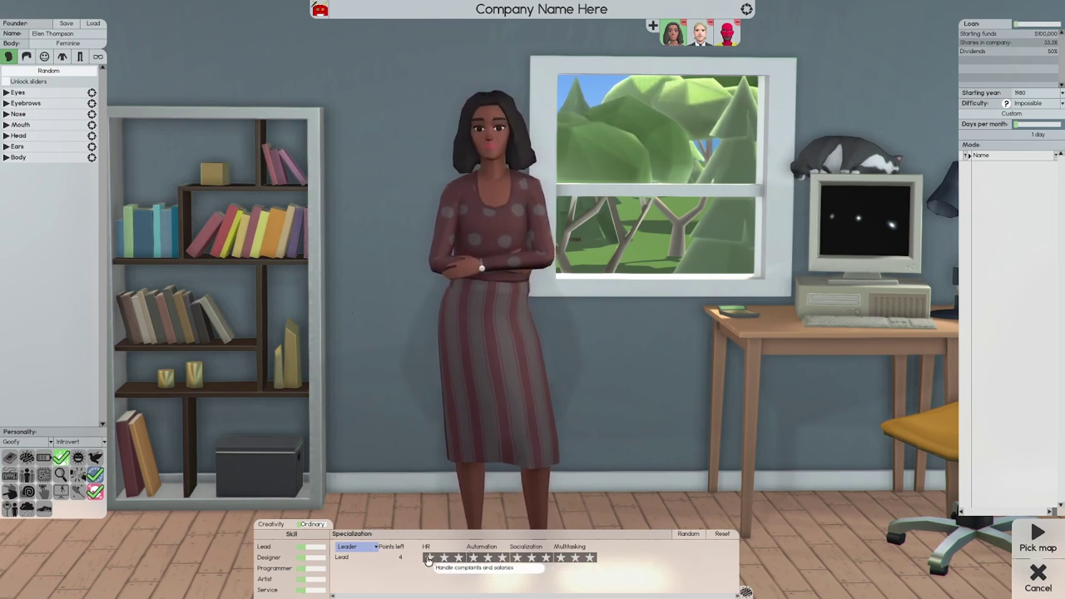
{"action": "left_click", "coordinate": [474, 559]}
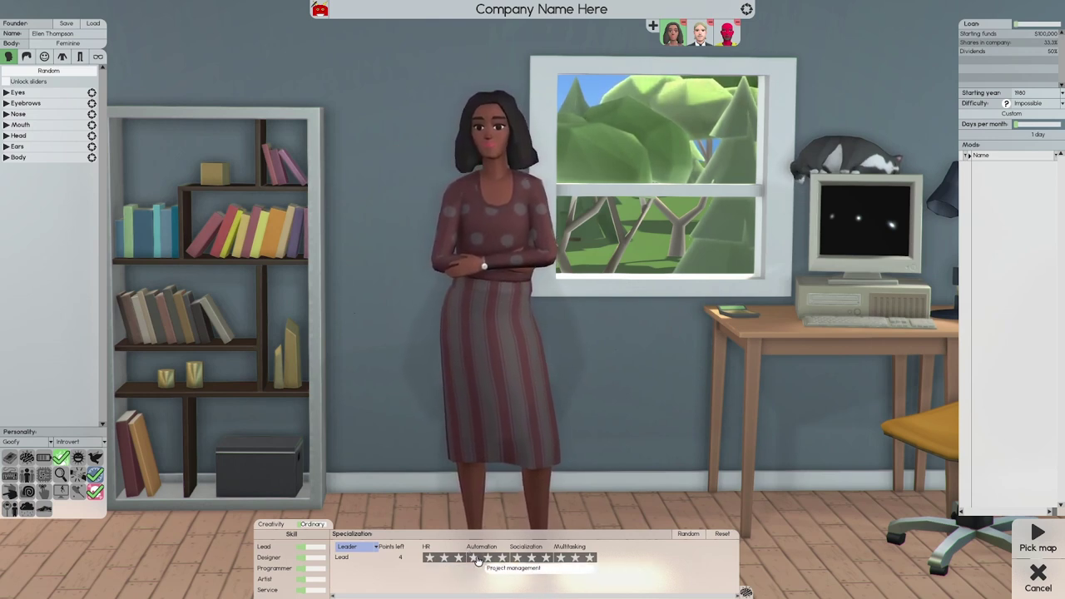
{"action": "left_click", "coordinate": [504, 558]}
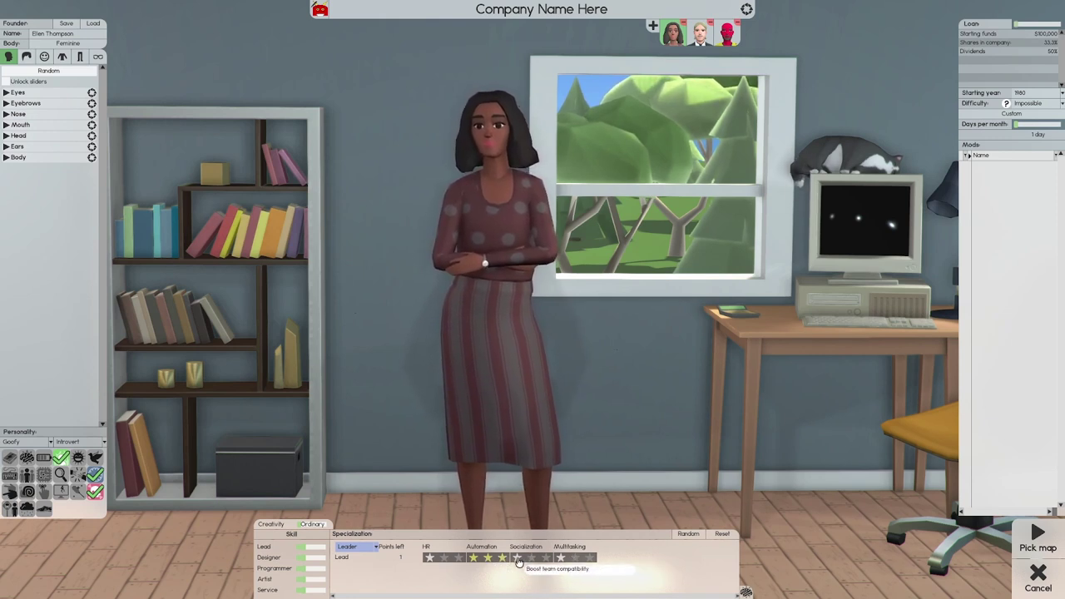
{"action": "left_click", "coordinate": [430, 559]}
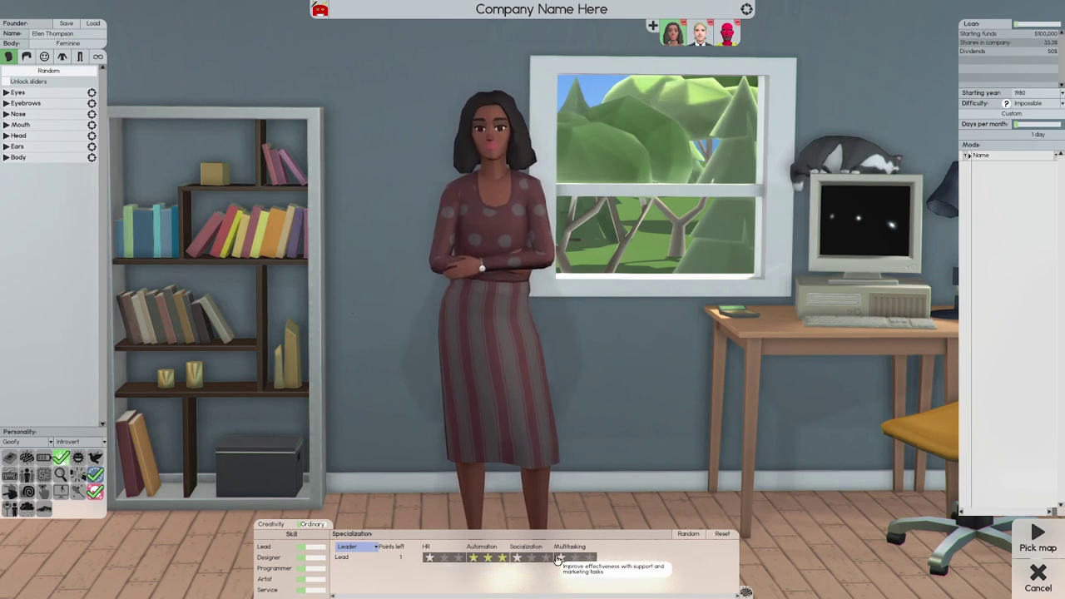
Spend her Service points on Support and Marketing, then return to Leader.
{"action": "left_click", "coordinate": [354, 546]}
{"action": "left_click", "coordinate": [349, 580]}
{"action": "left_click", "coordinate": [454, 559]}
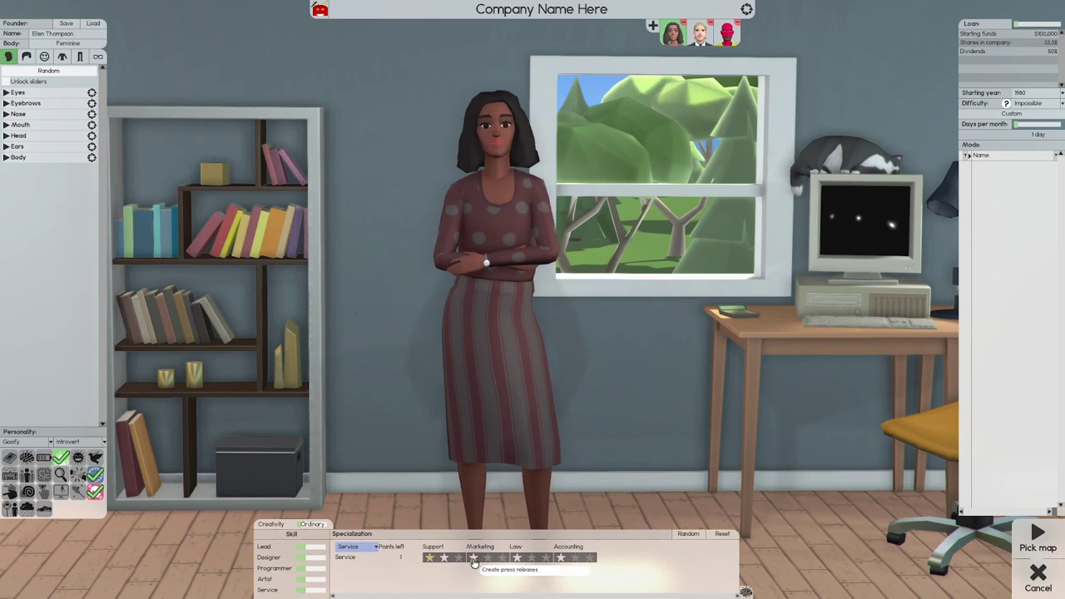
{"action": "left_click", "coordinate": [430, 559]}
{"action": "left_click", "coordinate": [350, 546]}
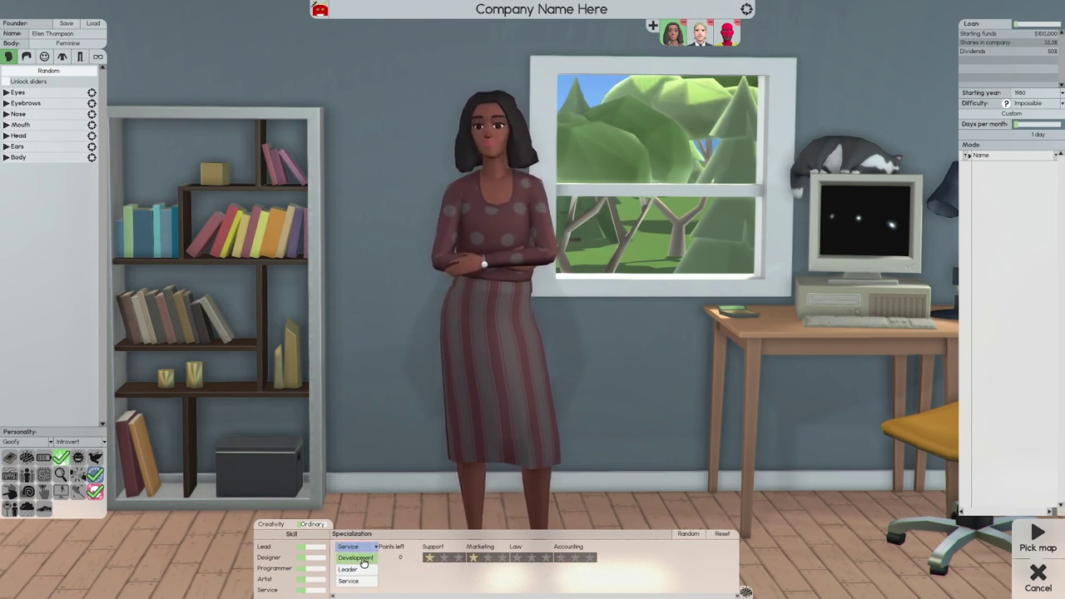
{"action": "left_click", "coordinate": [363, 571]}
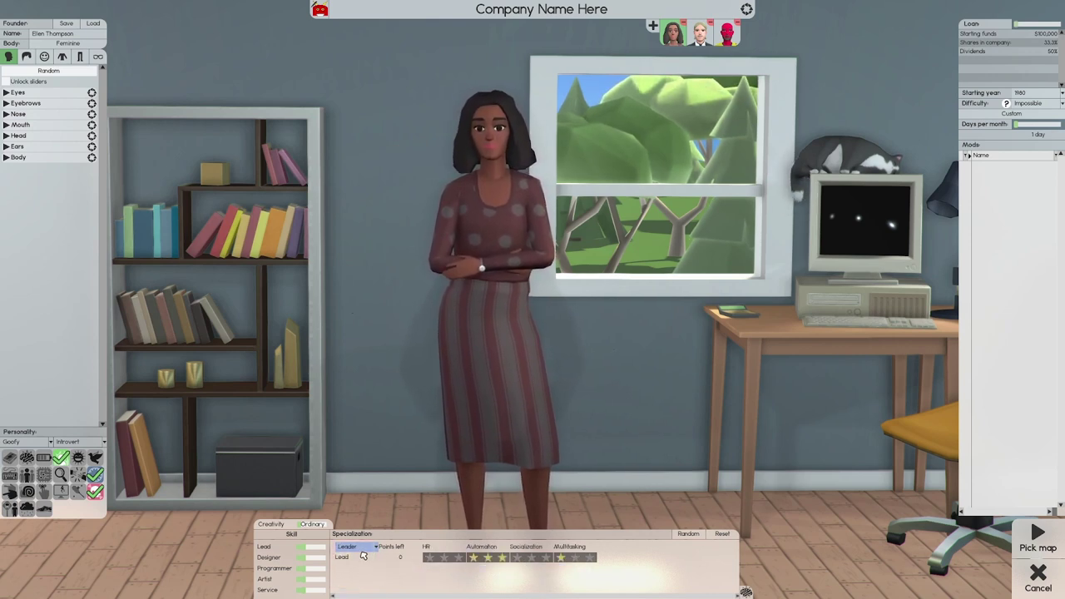
{"action": "key", "text": "Tab"}
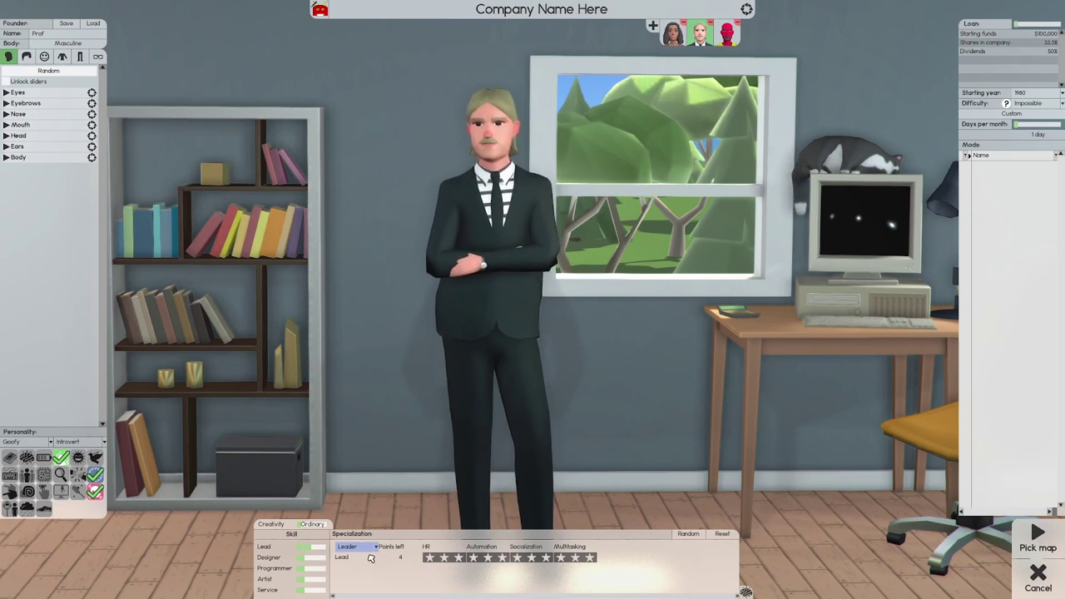
Spend Prof's Leader points on HR and the remaining leadership stars.
{"action": "left_click", "coordinate": [365, 549]}
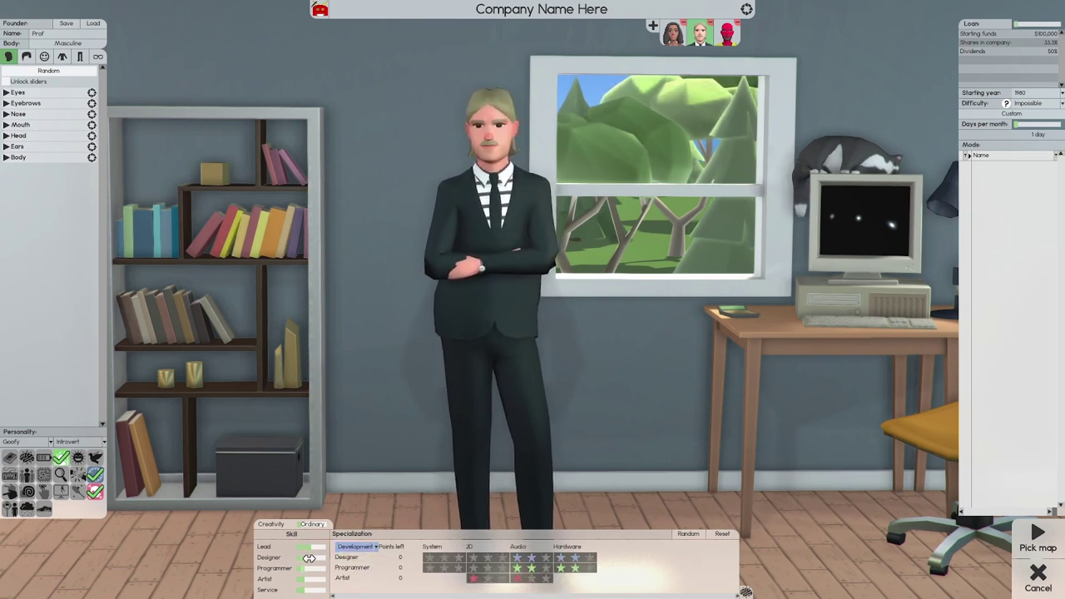
{"action": "left_click", "coordinate": [358, 547]}
{"action": "left_click", "coordinate": [358, 556]}
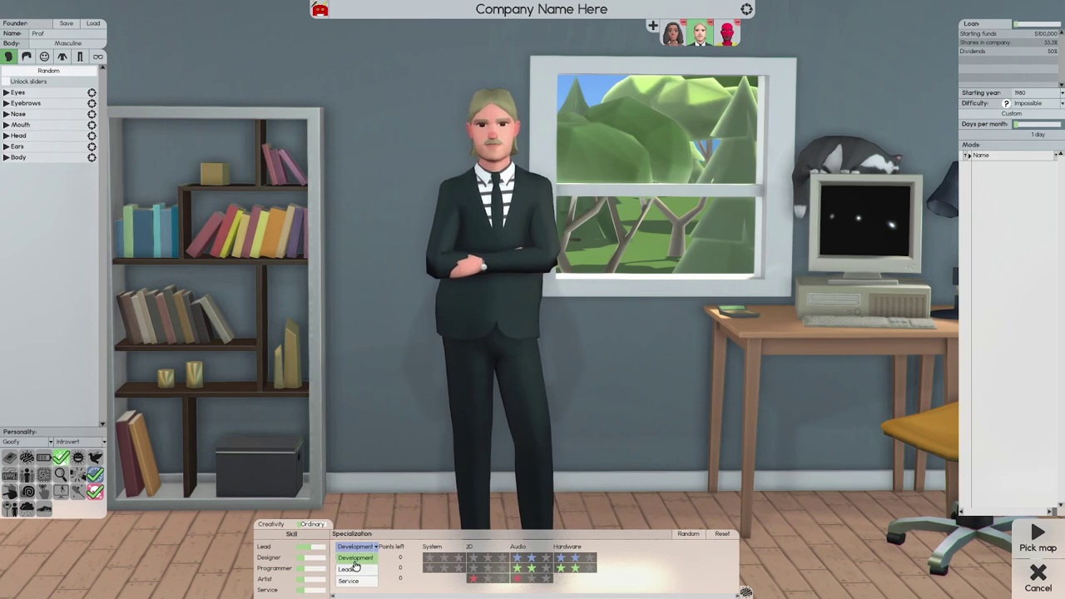
{"action": "left_click", "coordinate": [358, 546]}
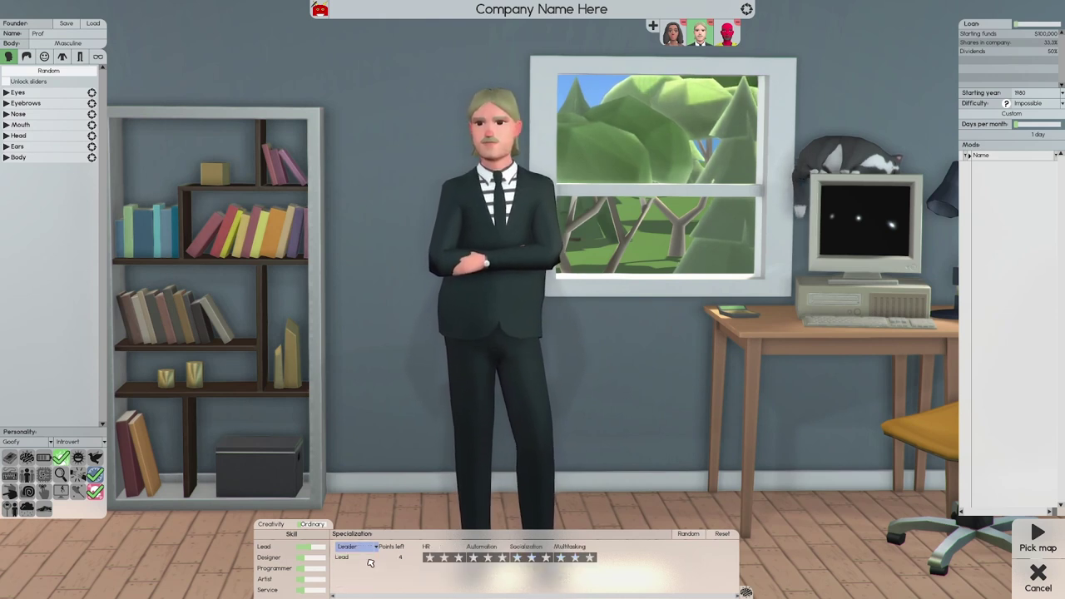
{"action": "left_click", "coordinate": [456, 559]}
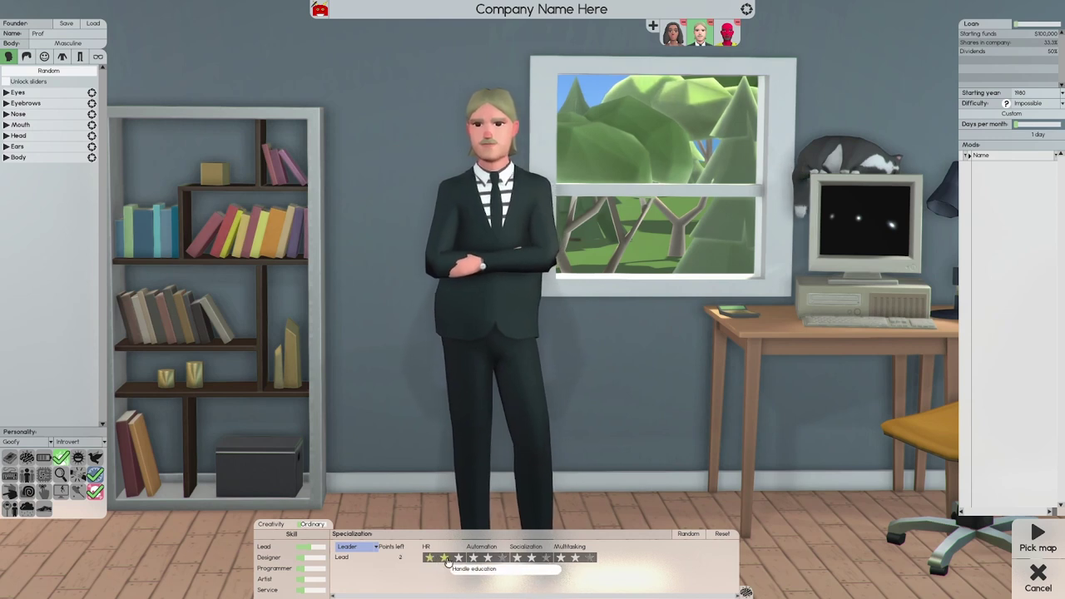
{"action": "left_click", "coordinate": [472, 560]}
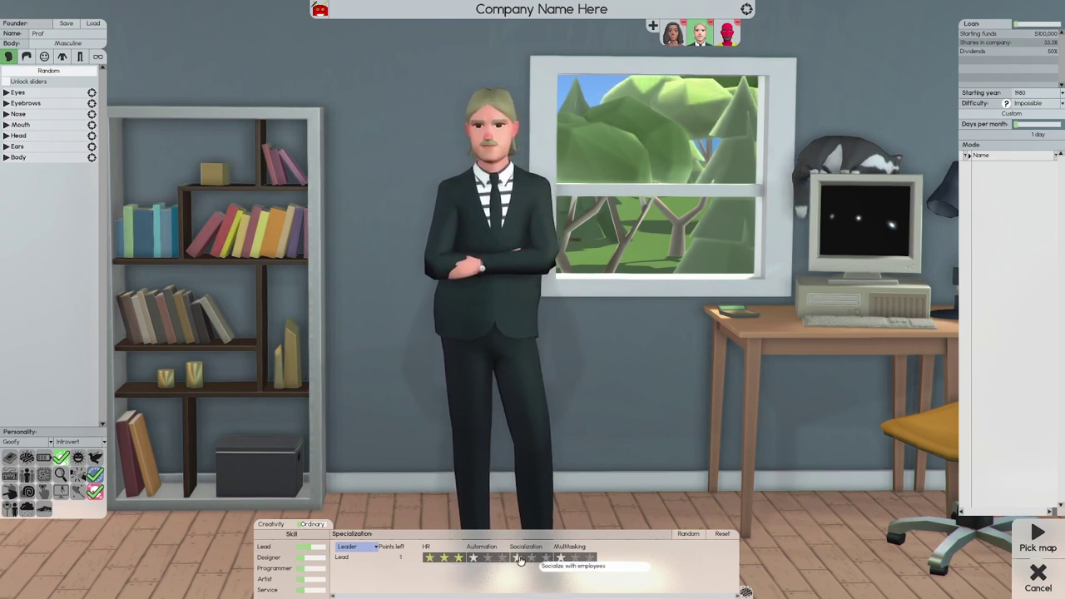
{"action": "left_click", "coordinate": [477, 560]}
Spend Prof's Service points on Law and Accounting, then cycle to the female founder.
{"action": "left_click", "coordinate": [358, 547]}
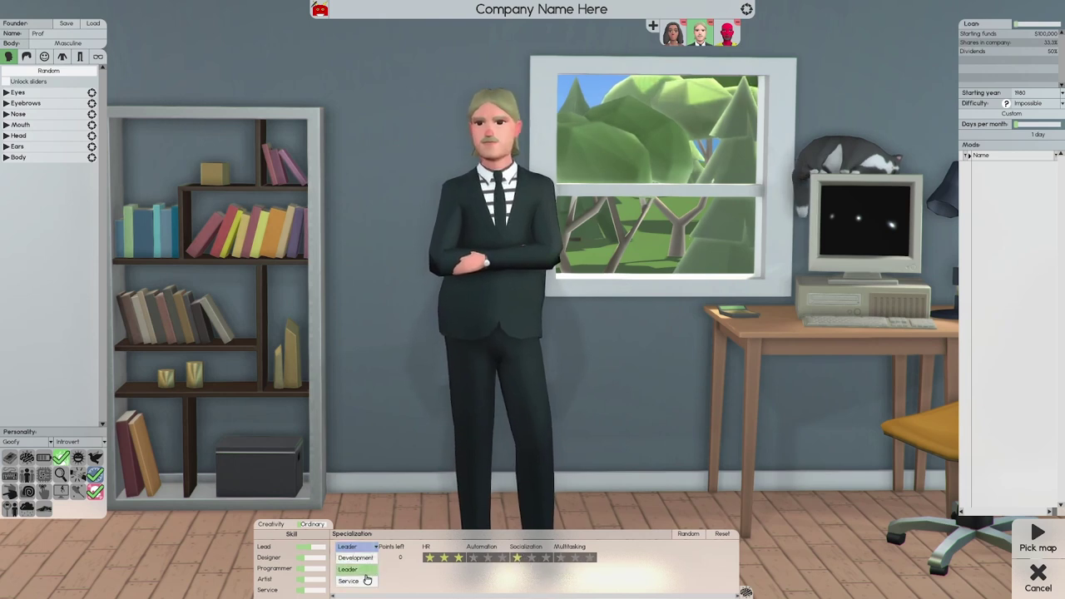
{"action": "left_click", "coordinate": [358, 582]}
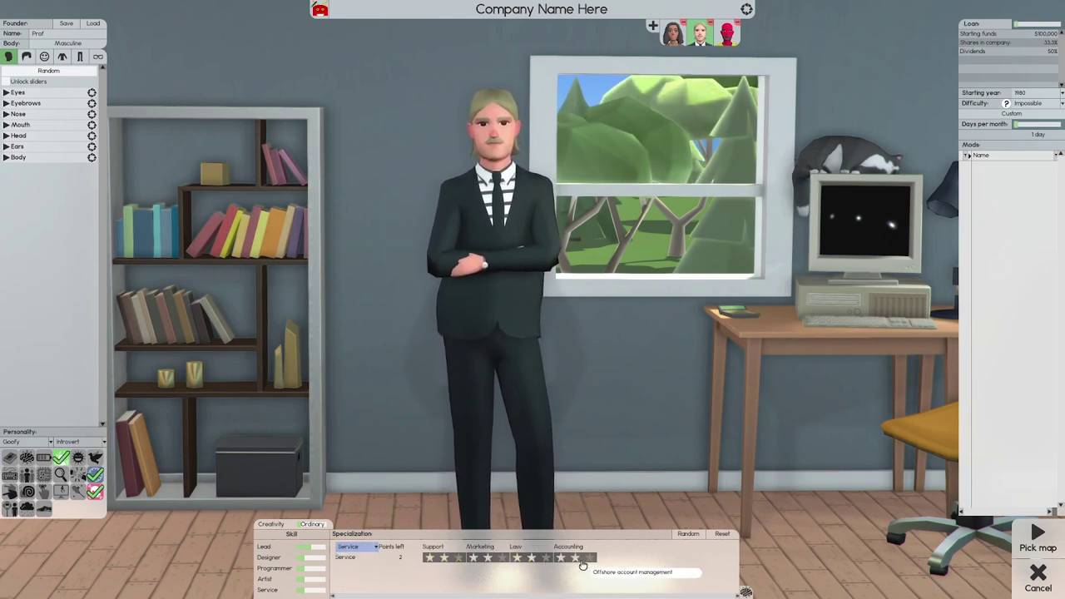
{"action": "left_click", "coordinate": [521, 559]}
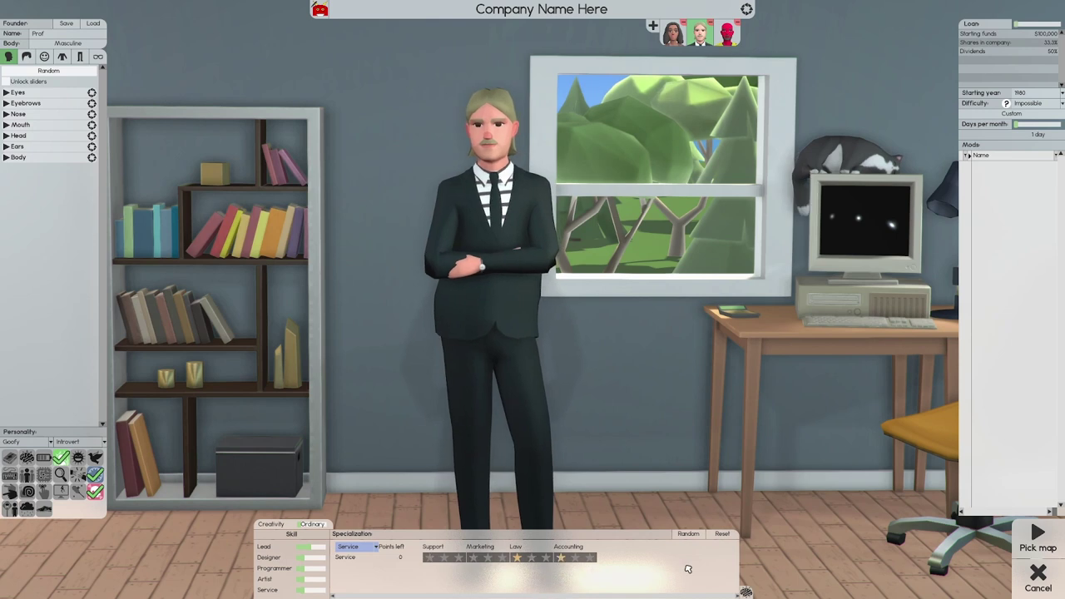
{"action": "left_click", "coordinate": [728, 33]}
{"action": "left_click", "coordinate": [700, 34]}
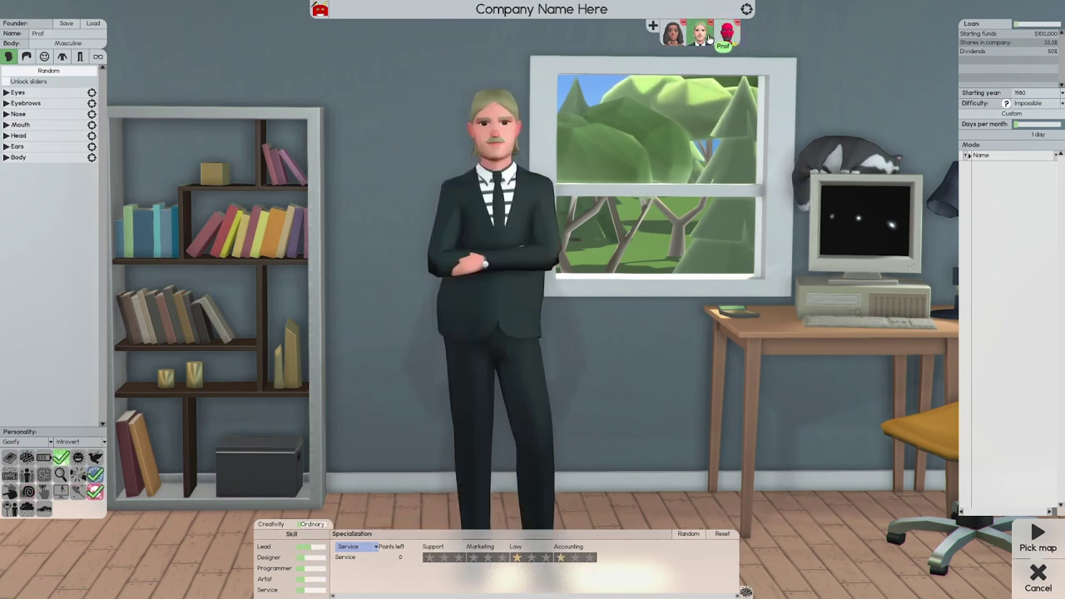
{"action": "left_click", "coordinate": [675, 32]}
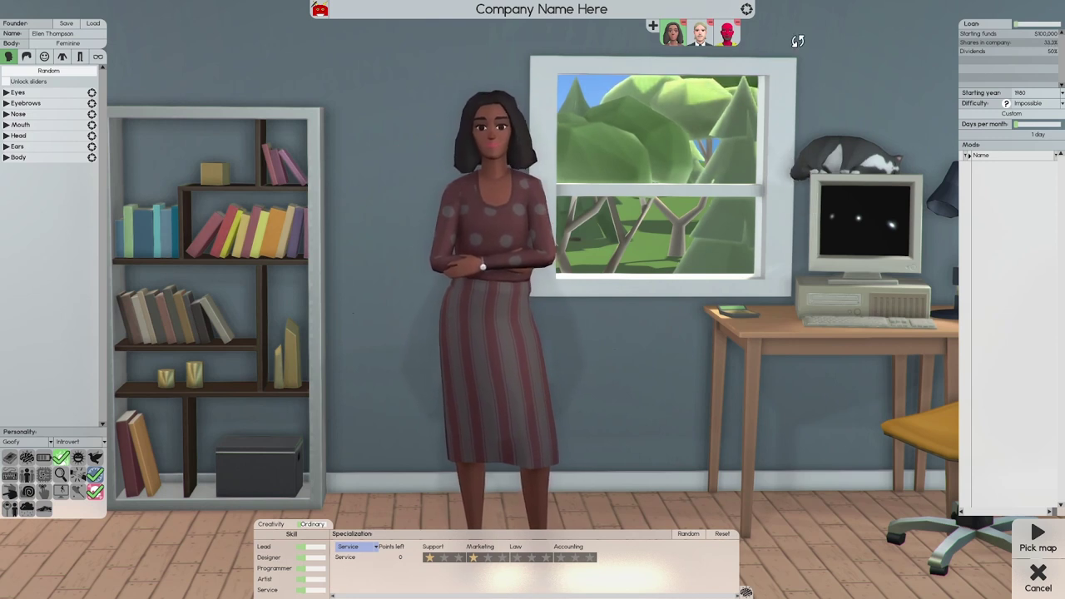
Flip between the female and suited founders, finishing on the red-skinned founder's Service stars.
{"action": "left_click", "coordinate": [701, 34]}
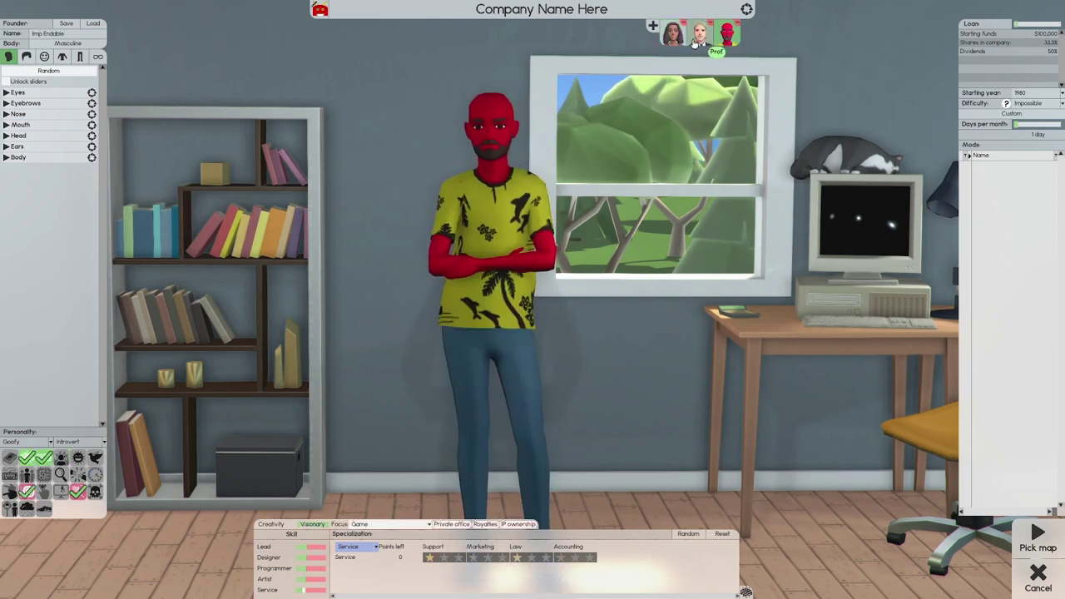
{"action": "left_click", "coordinate": [674, 33]}
{"action": "left_click", "coordinate": [728, 33]}
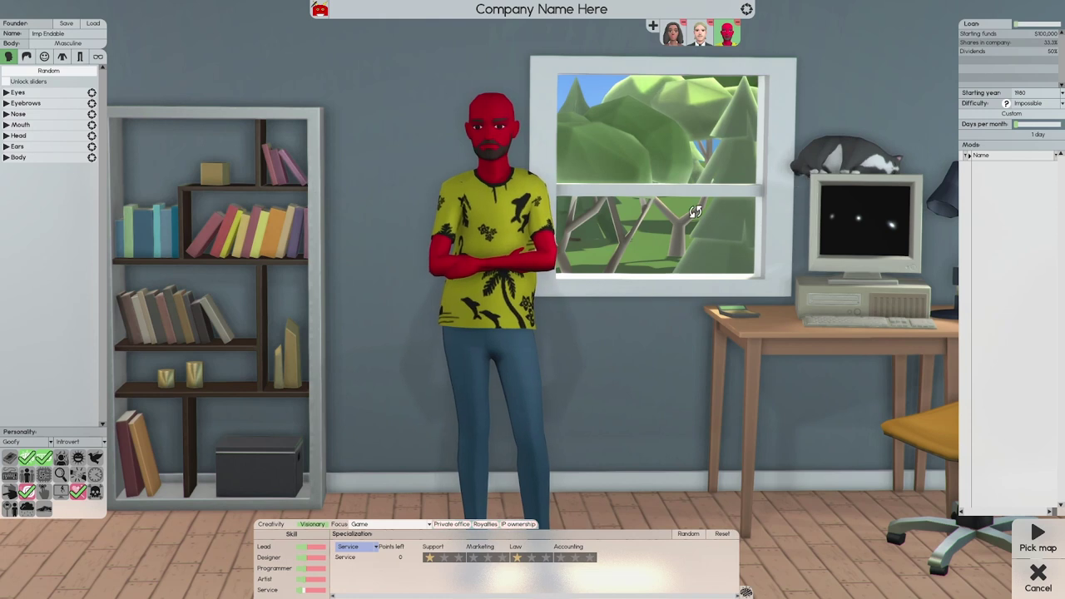
{"action": "left_click", "coordinate": [673, 33]}
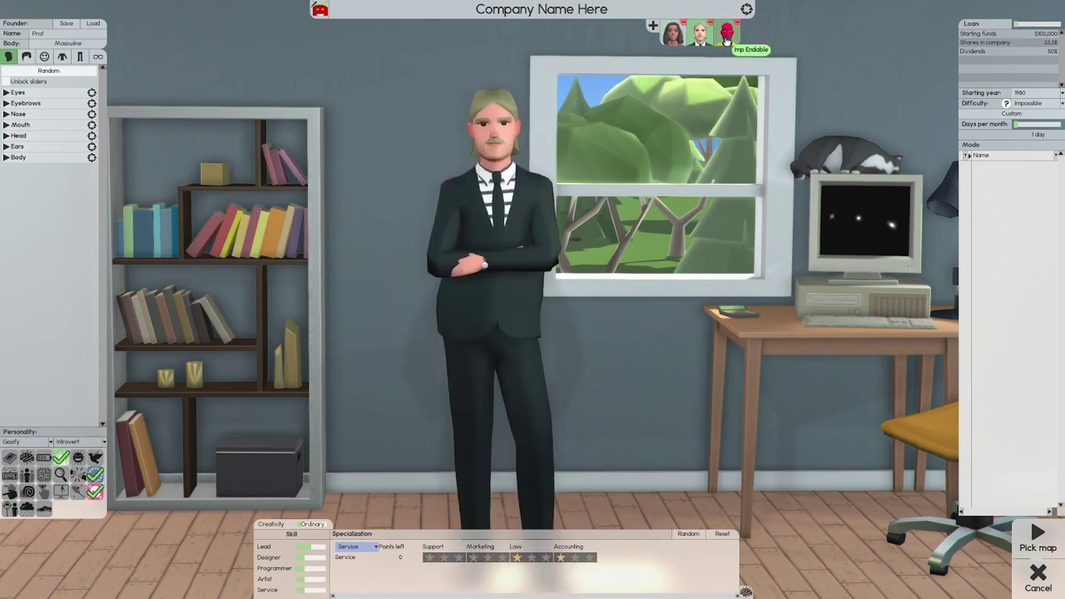
{"action": "left_click", "coordinate": [728, 34]}
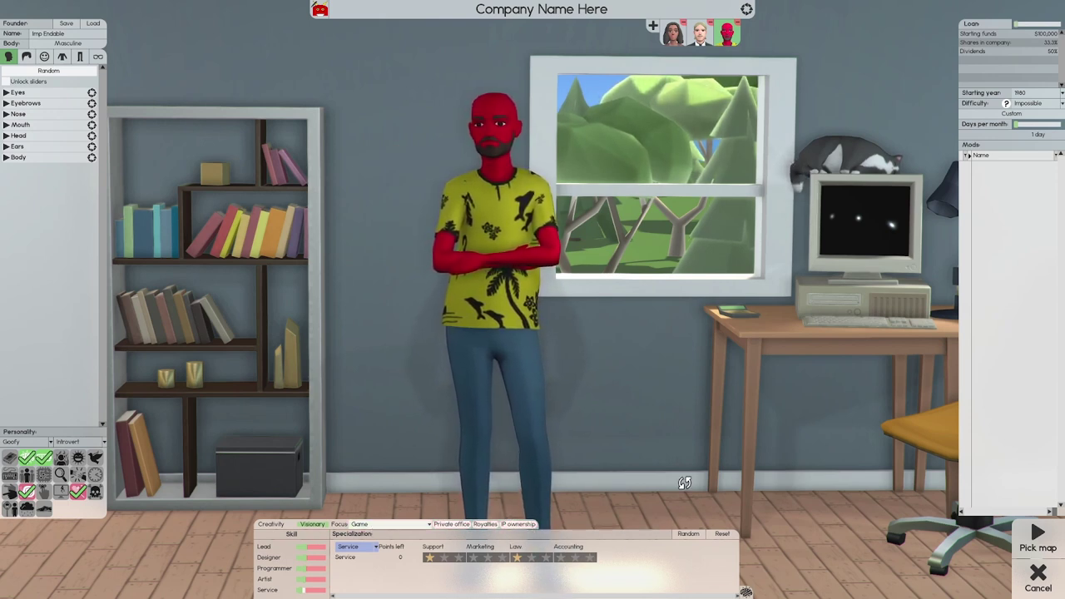
Enter 'ImpCo. Industries' as the company name, fixing a typo, and proceed to map selection.
{"action": "left_click", "coordinate": [1037, 537]}
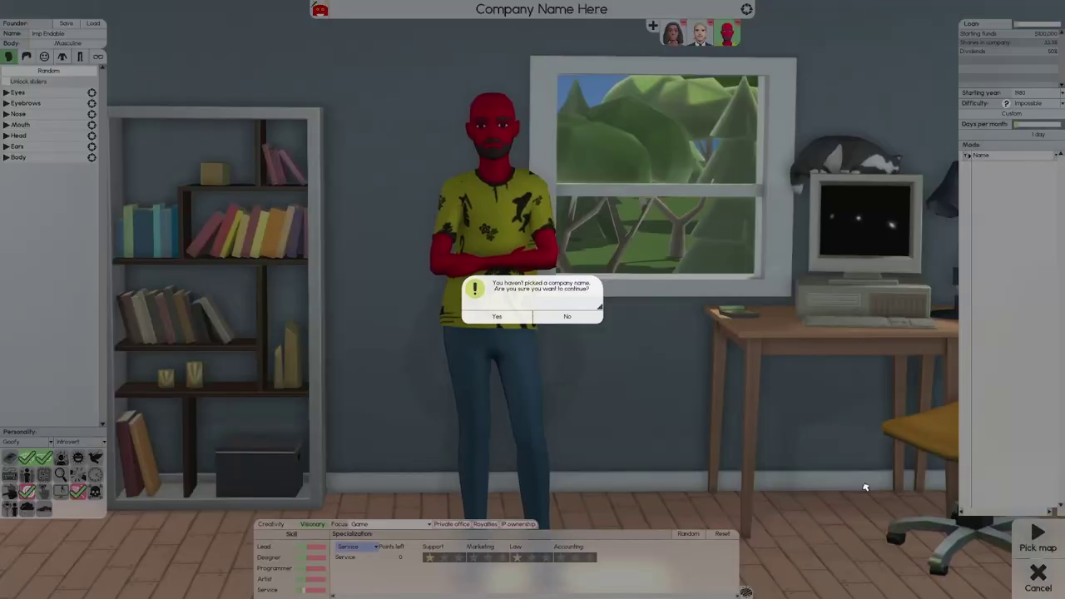
{"action": "left_click", "coordinate": [568, 316]}
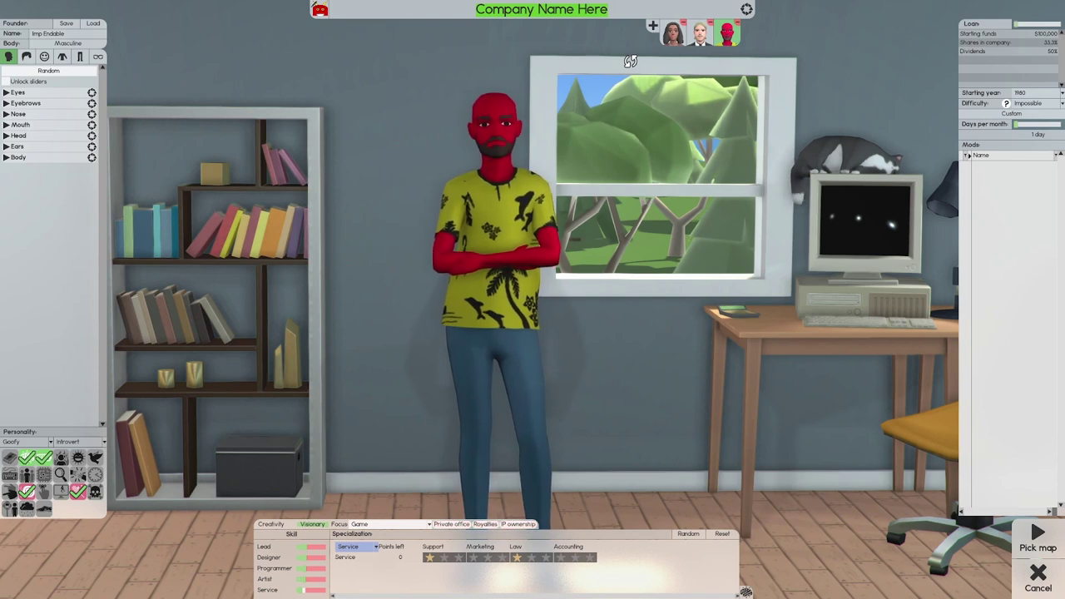
{"action": "type", "text": "ImpCo"}
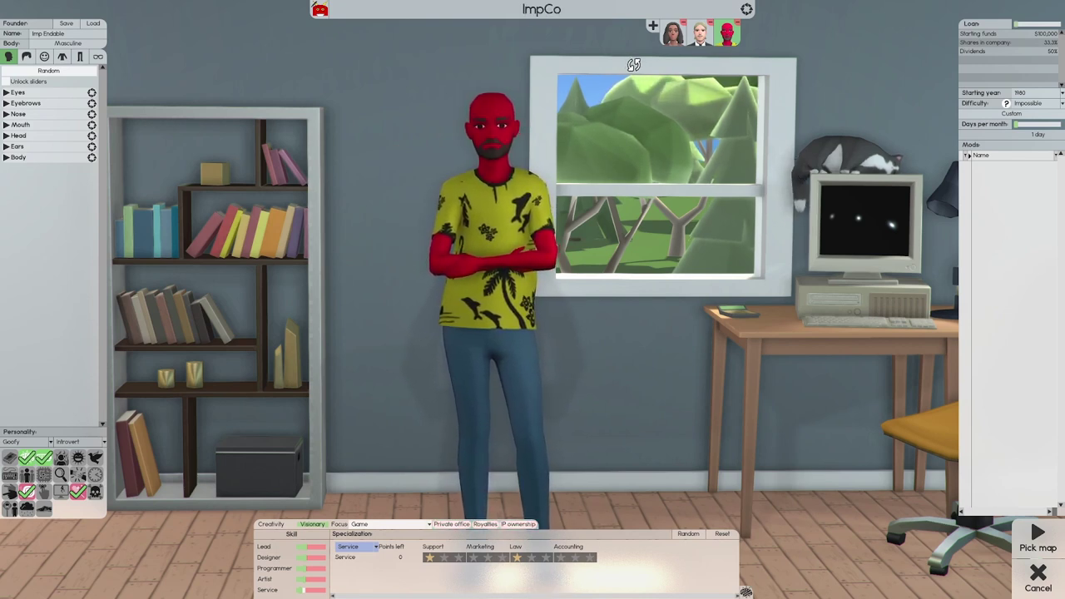
{"action": "type", "text": ". in"}
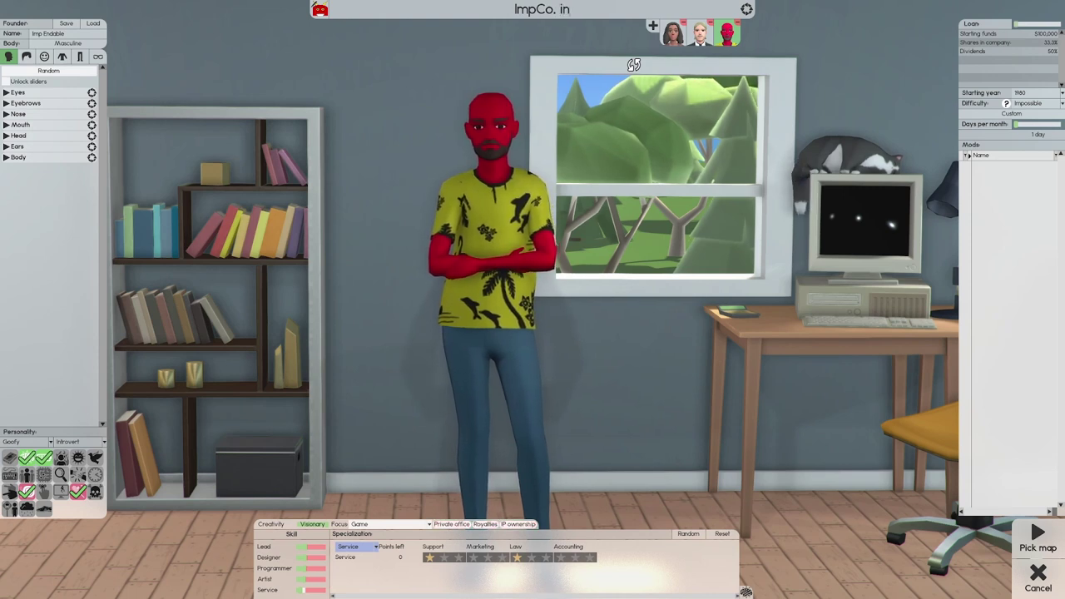
{"action": "key", "text": "BackSpace"}
{"action": "key", "text": "BackSpace"}
{"action": "key", "text": "BackSpace"}
{"action": "type", "text": "Ol"}
{"action": "type", "text": "ustries"}
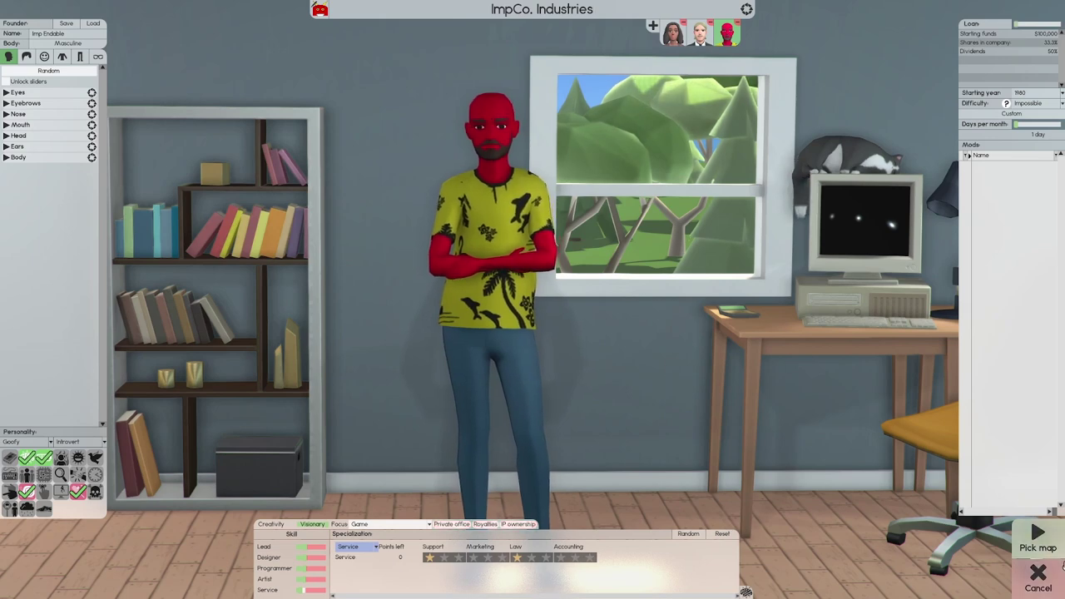
{"action": "left_click", "coordinate": [1038, 537]}
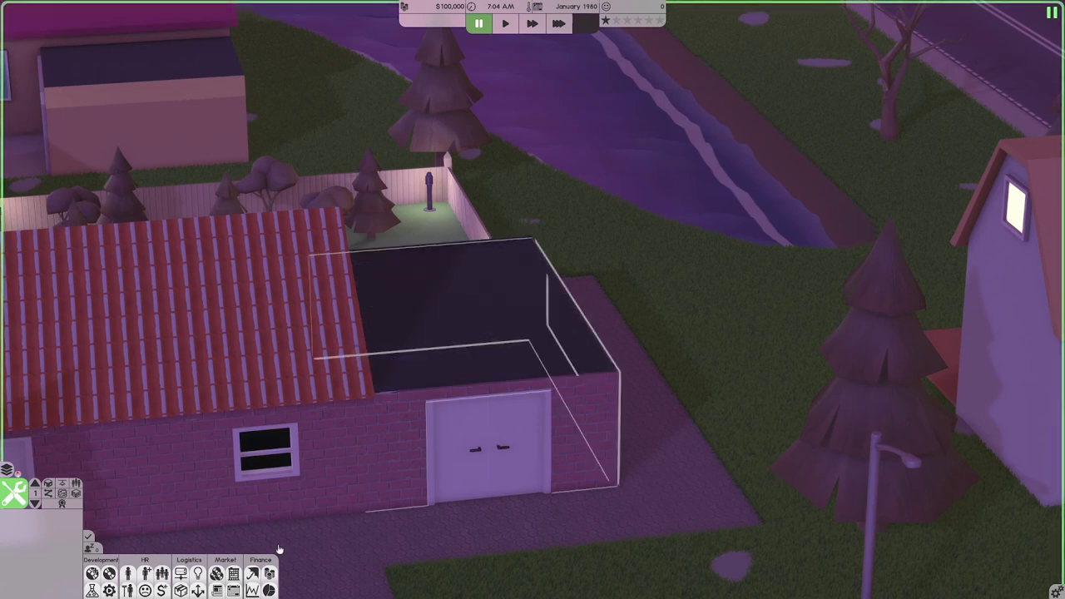
Review the employee benefits and the three-person Core team overviews, then close both.
{"action": "left_click", "coordinate": [163, 574]}
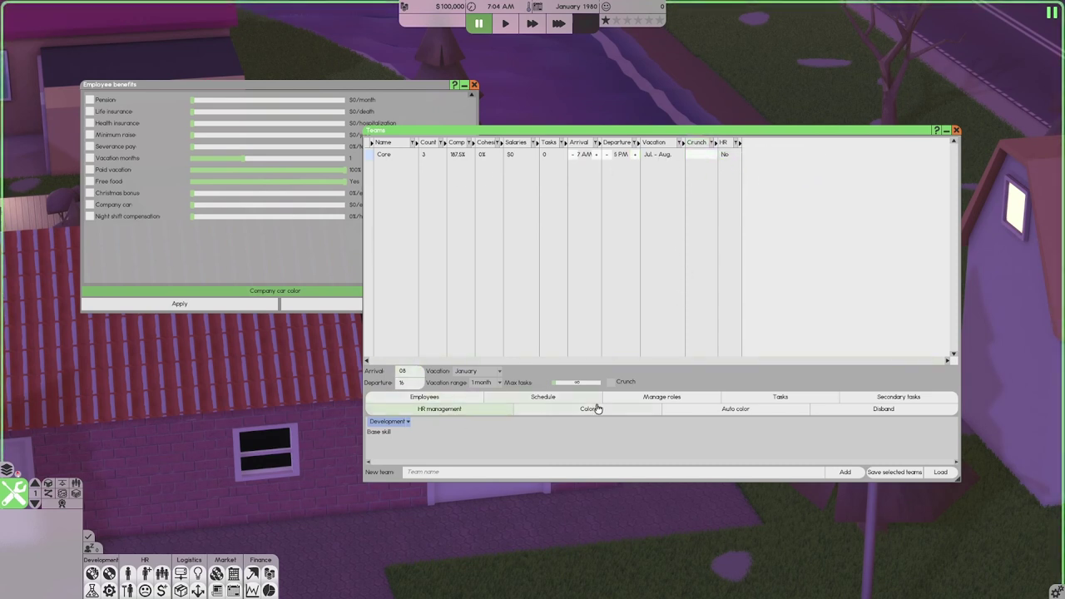
{"action": "left_click", "coordinate": [956, 131]}
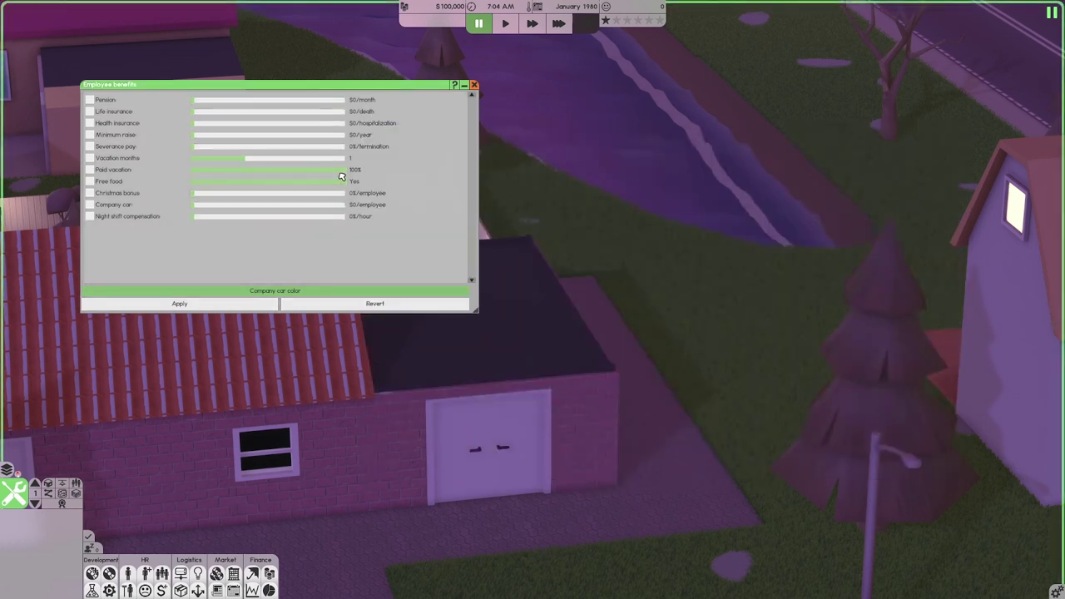
{"action": "left_click", "coordinate": [475, 85]}
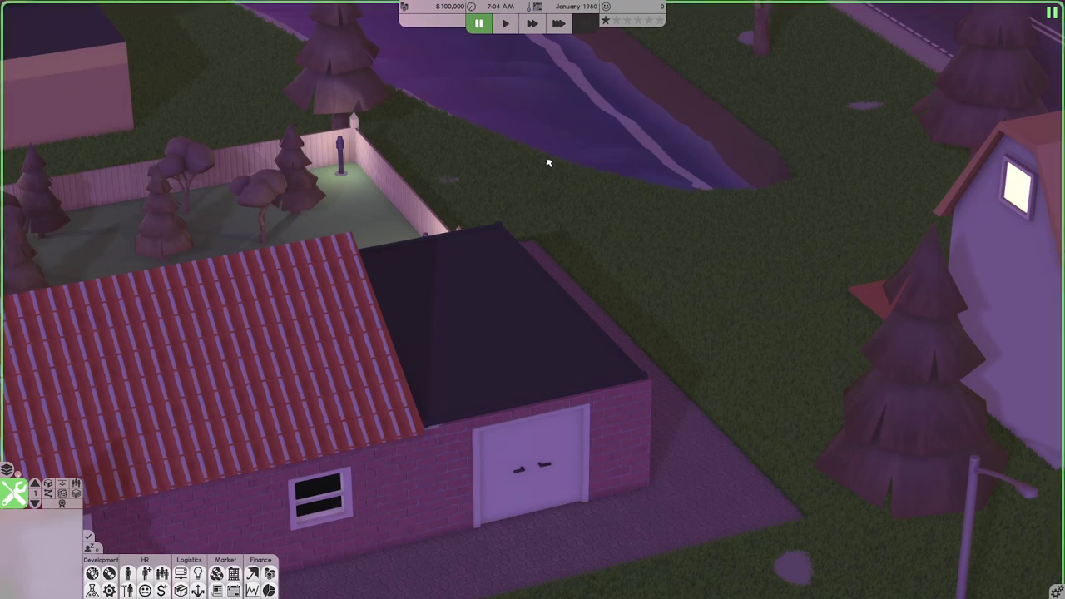
{"action": "scroll", "coordinate": [544, 264], "scroll_direction": "down", "scroll_amount": 5}
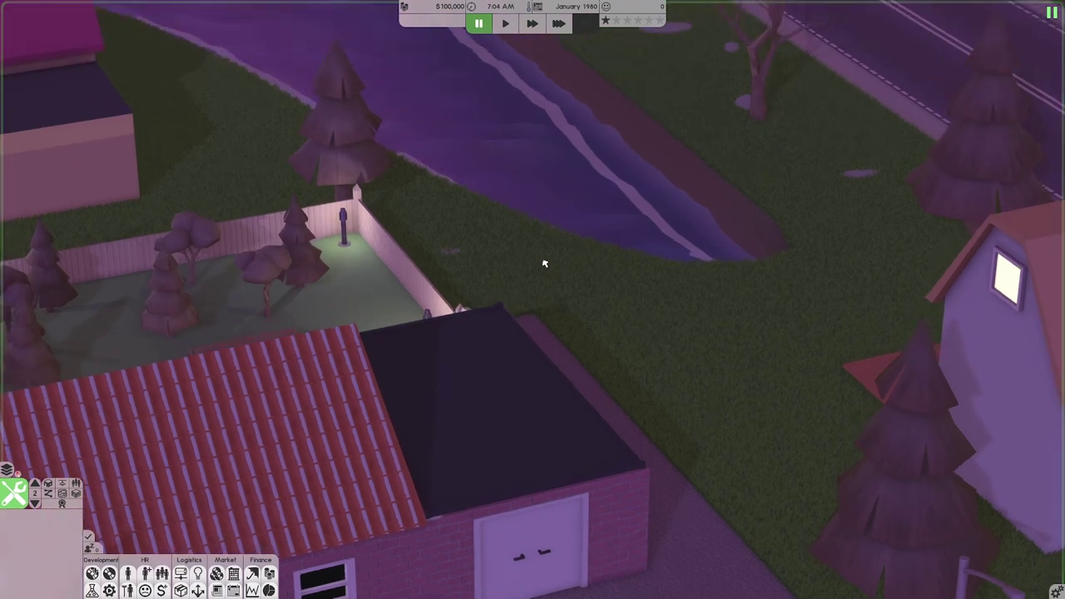
{"action": "scroll", "coordinate": [543, 264], "scroll_direction": "up", "scroll_amount": 3}
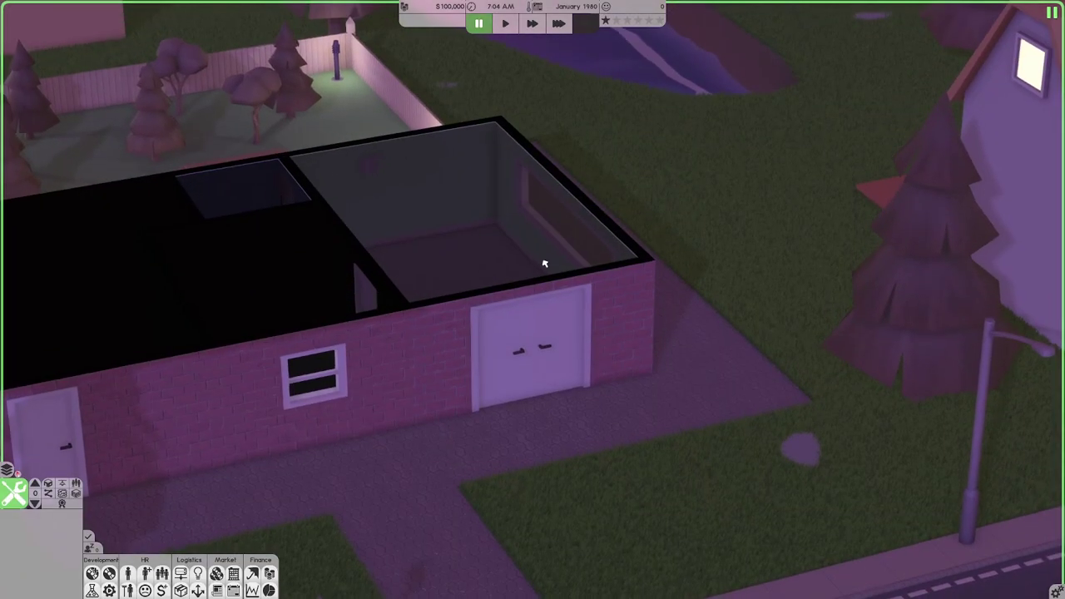
{"action": "scroll", "coordinate": [544, 264], "scroll_direction": "down", "scroll_amount": 2}
Turn the view into the garage and pick a $90 table in Build mode.
{"action": "mouse_move", "coordinate": [543, 264]}
{"action": "left_mouse_down"}
{"action": "mouse_move", "coordinate": [633, 289]}
{"action": "mouse_move", "coordinate": [512, 287]}
{"action": "left_mouse_up"}
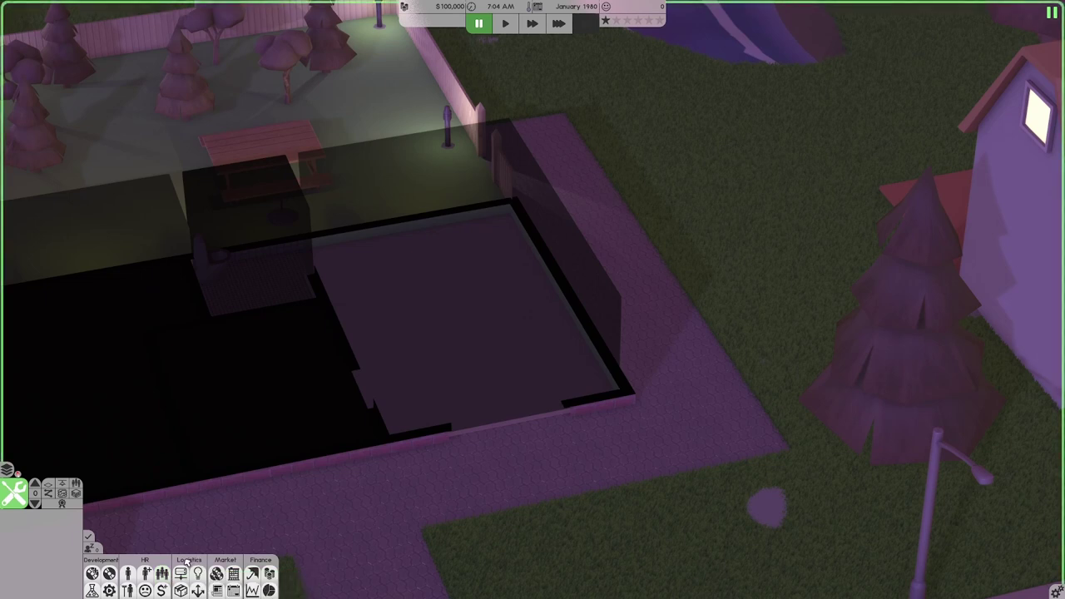
{"action": "key", "text": "Tab"}
{"action": "left_click", "coordinate": [199, 541]}
{"action": "left_click_drag", "start_coordinate": [398, 331], "coordinate": [466, 275]}
Place three tables in a row along the garage's back wall.
{"action": "left_click", "coordinate": [479, 283]}
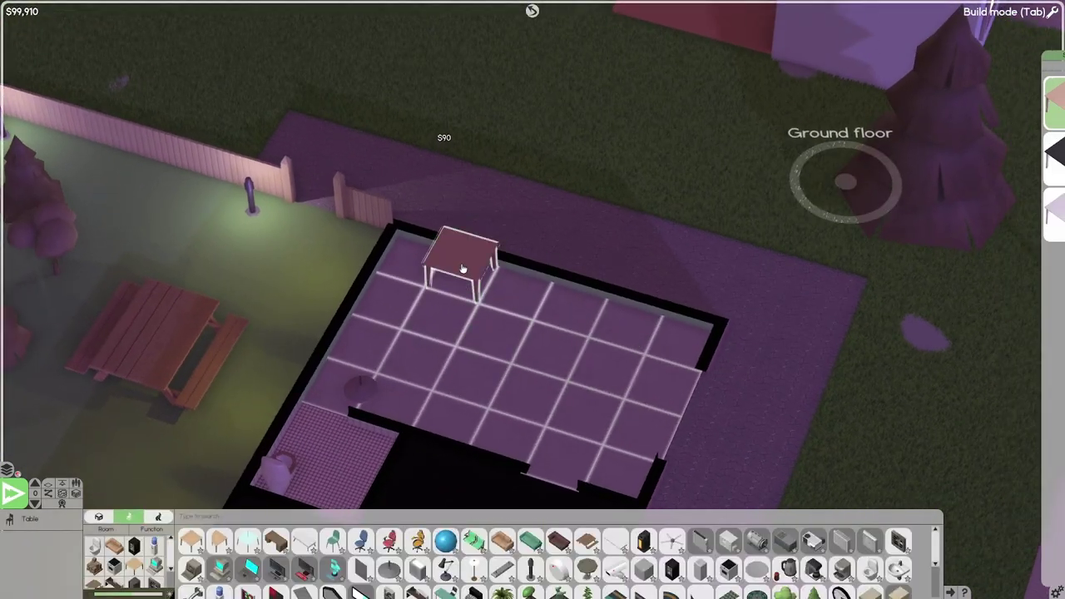
{"action": "left_click", "coordinate": [485, 289]}
{"action": "left_click", "coordinate": [601, 303]}
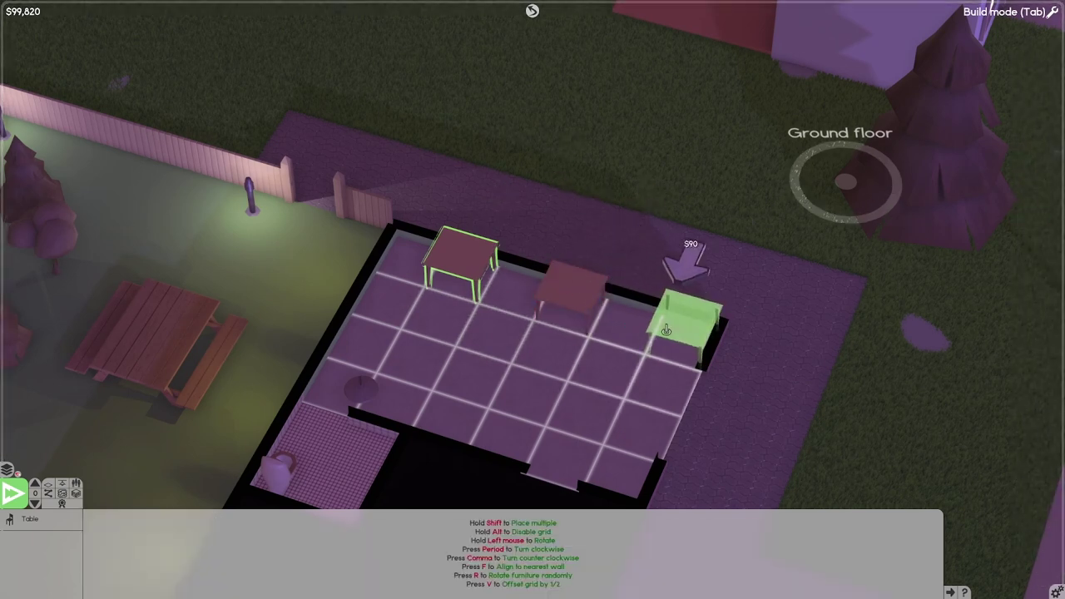
{"action": "left_click", "coordinate": [685, 321]}
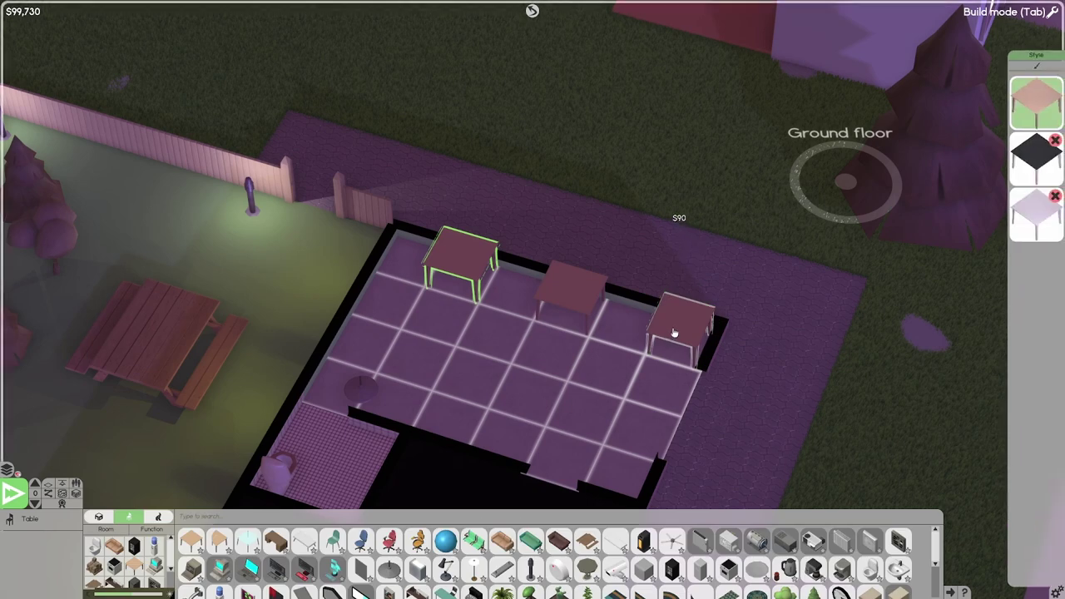
{"action": "right_click", "coordinate": [462, 262]}
{"action": "left_click", "coordinate": [481, 272]}
{"action": "right_click", "coordinate": [481, 273]}
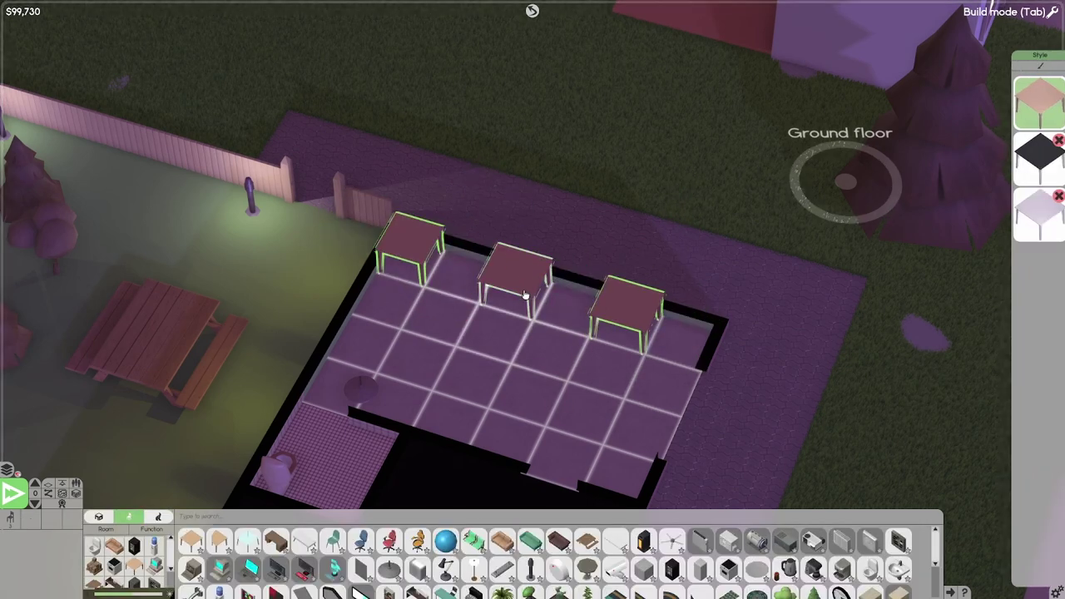
{"action": "key", "text": "period"}
Put a red executive chair at each of the three tables.
{"action": "left_click", "coordinate": [389, 543]}
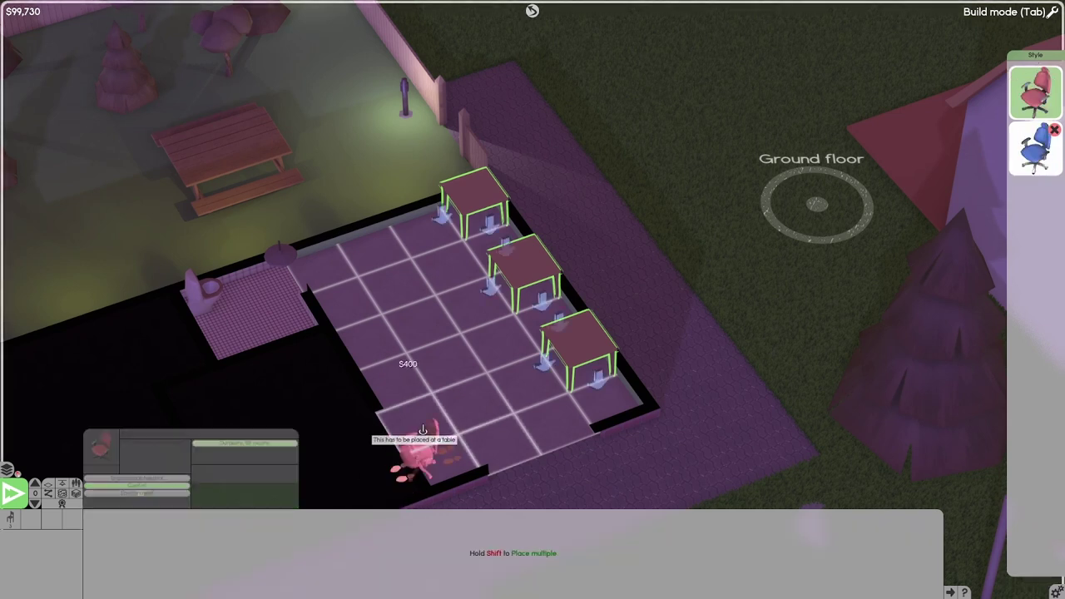
{"action": "right_click", "coordinate": [433, 249]}
{"action": "left_click", "coordinate": [389, 542]}
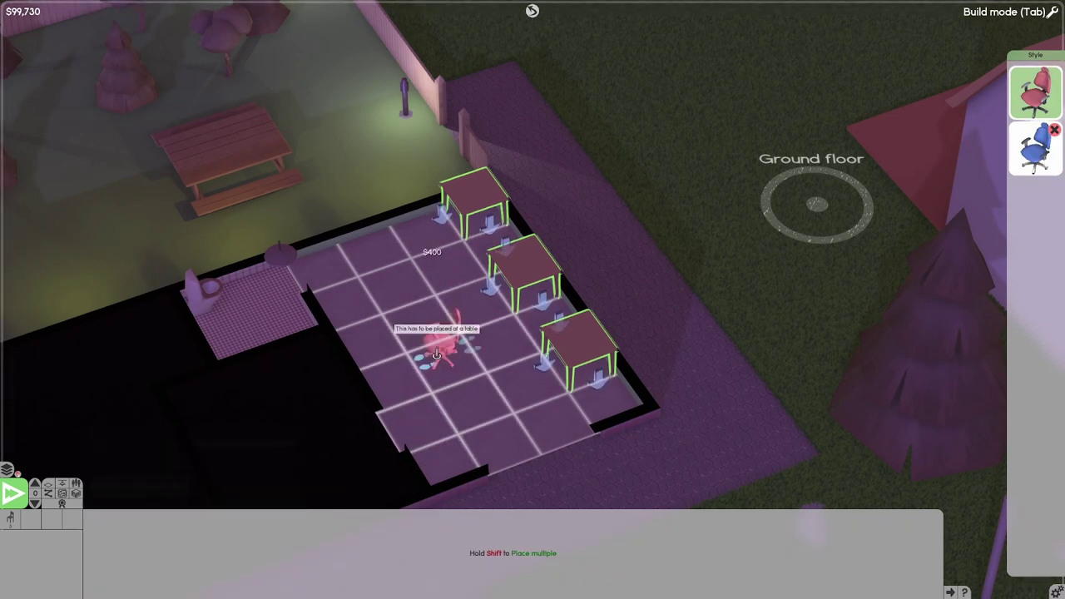
{"action": "left_click", "coordinate": [427, 223]}
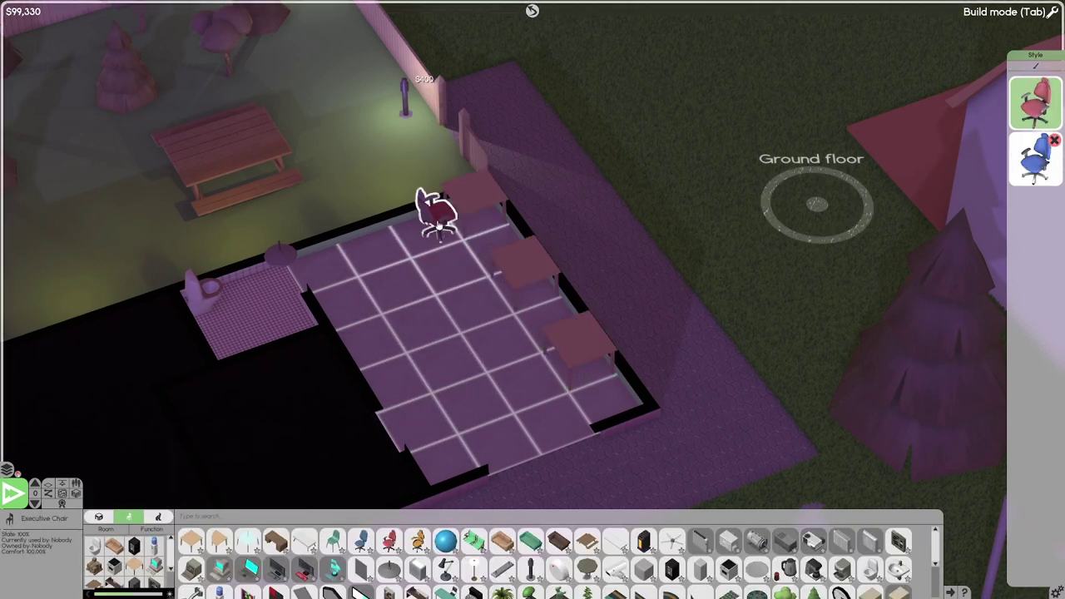
{"action": "left_click", "coordinate": [437, 223]}
{"action": "left_click", "coordinate": [465, 262], "text": "shift"}
{"action": "left_click", "coordinate": [491, 283], "text": "shift"}
{"action": "left_click", "coordinate": [545, 366], "text": "shift"}
{"action": "right_click", "coordinate": [99, 400]}
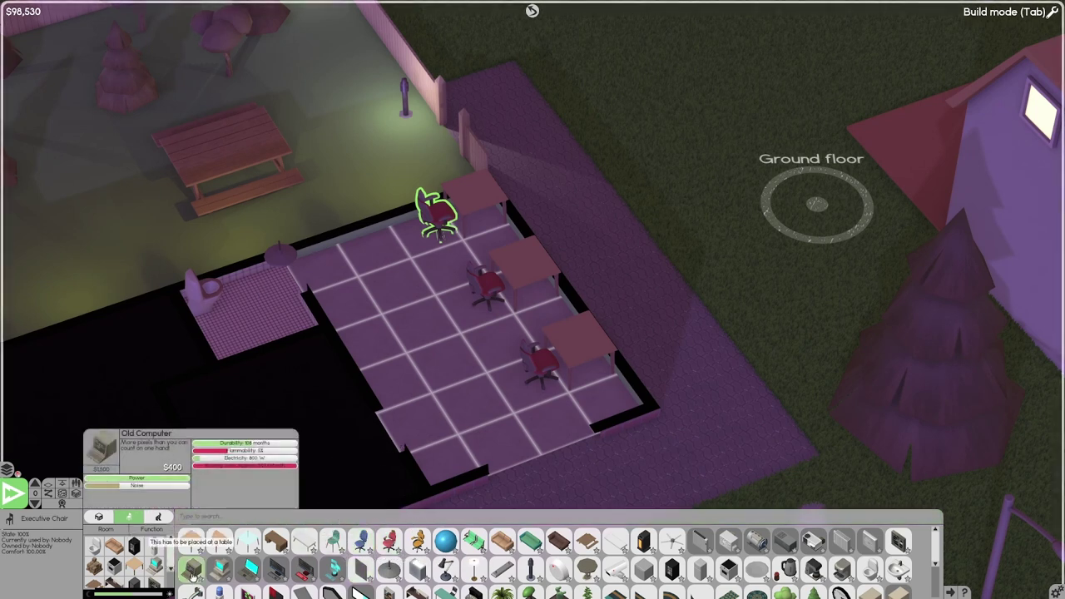
Put an old computer on each of the three desks.
{"action": "left_click", "coordinate": [358, 570]}
{"action": "left_click", "coordinate": [478, 179], "text": "shift"}
{"action": "left_click", "coordinate": [524, 249], "text": "shift"}
{"action": "left_click", "coordinate": [578, 328], "text": "shift"}
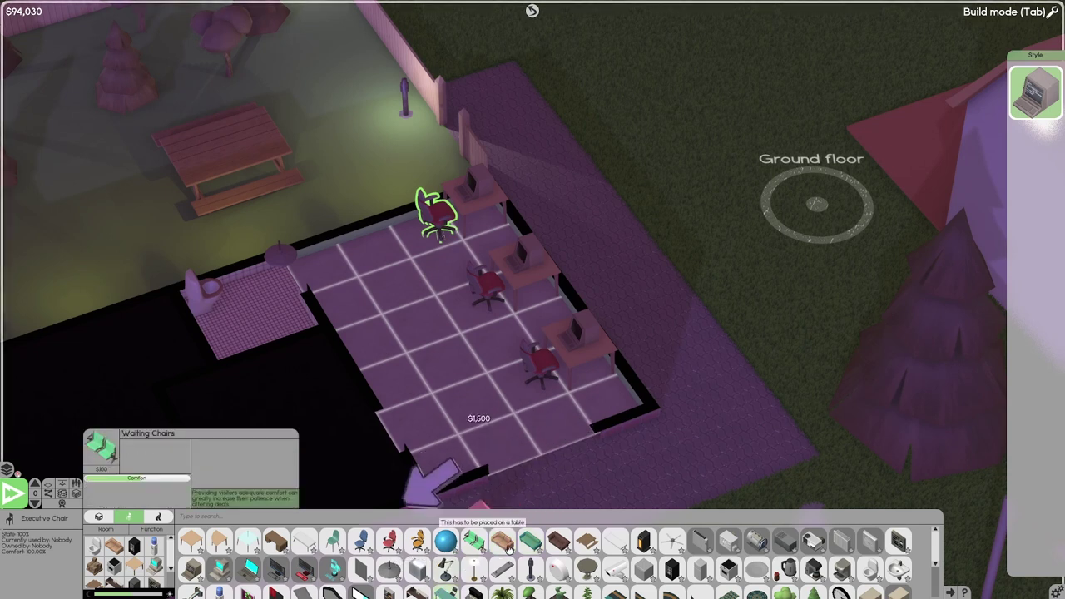
Place a cabinet against the inner wall after browsing utility and phone items.
{"action": "key", "text": "Escape"}
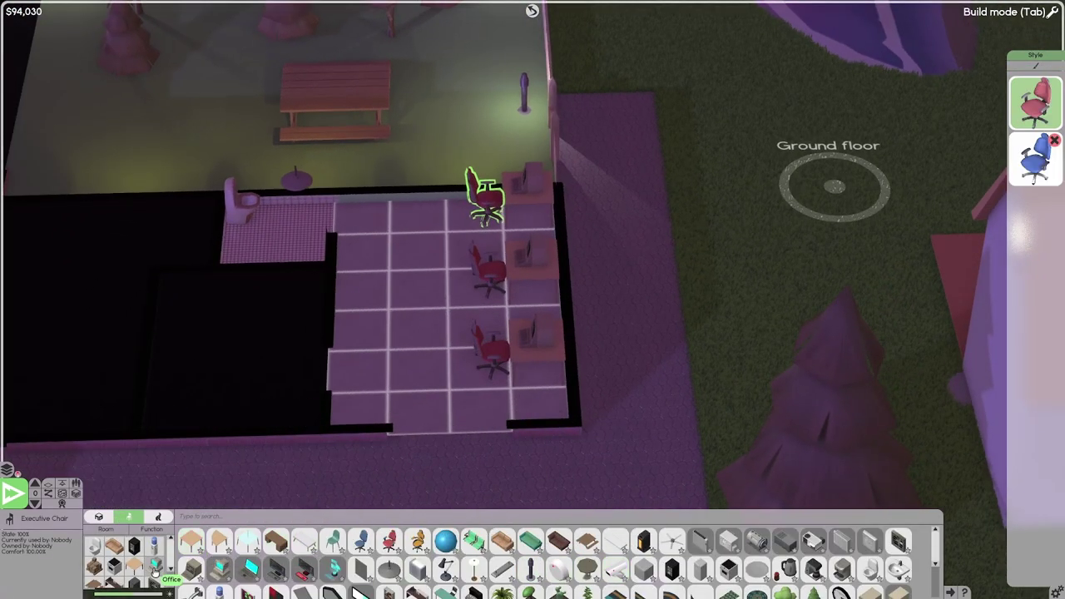
{"action": "scroll", "coordinate": [583, 558], "scroll_direction": "down", "scroll_amount": 3}
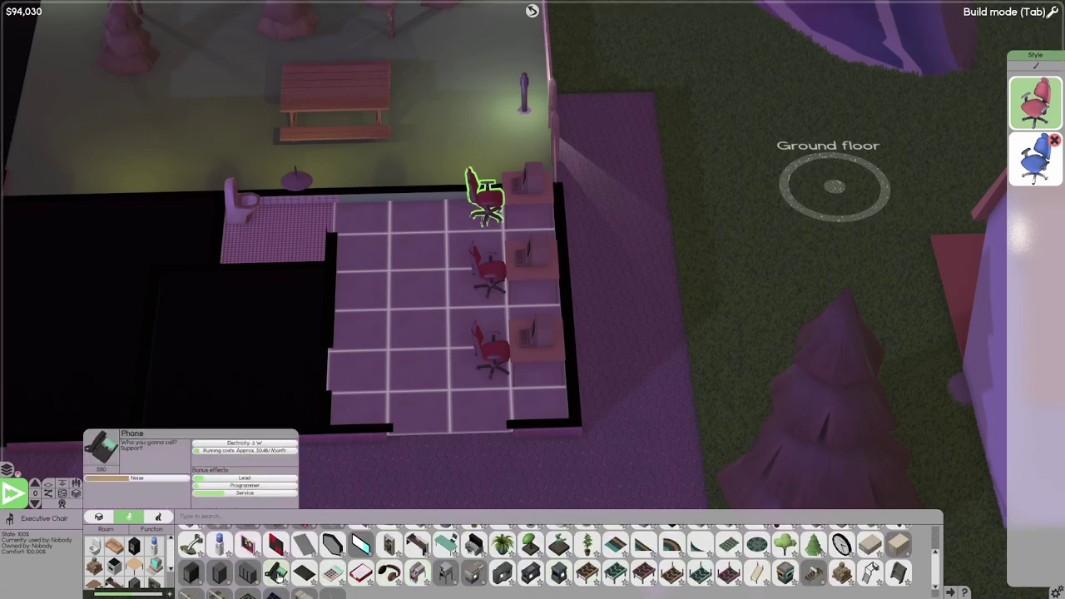
{"action": "scroll", "coordinate": [333, 564], "scroll_direction": "up", "scroll_amount": 3}
{"action": "scroll", "coordinate": [583, 557], "scroll_direction": "up", "scroll_amount": 2}
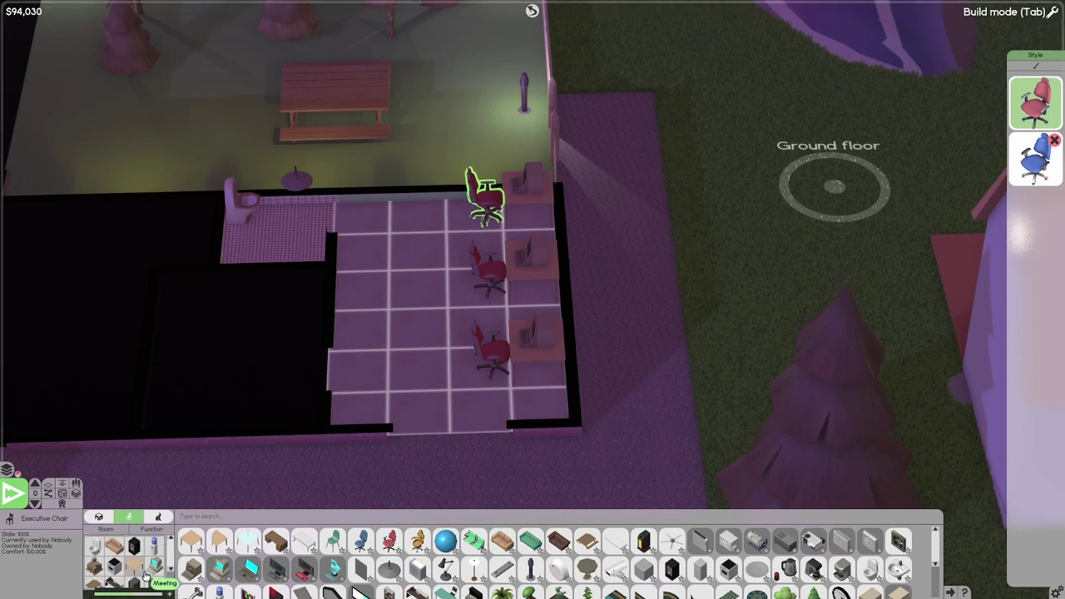
{"action": "left_click", "coordinate": [154, 573]}
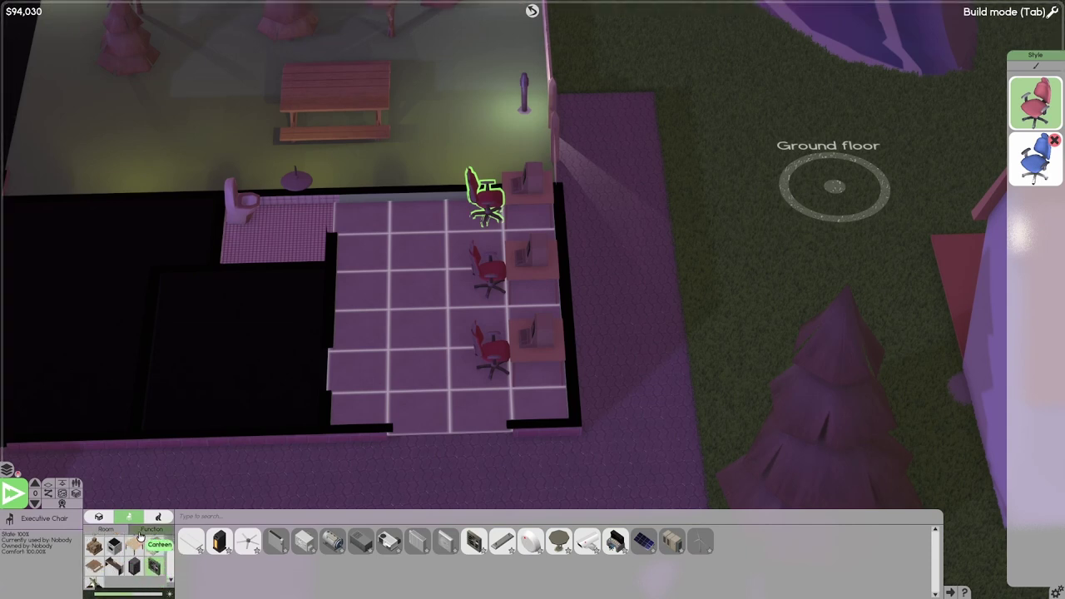
{"action": "left_click", "coordinate": [115, 566]}
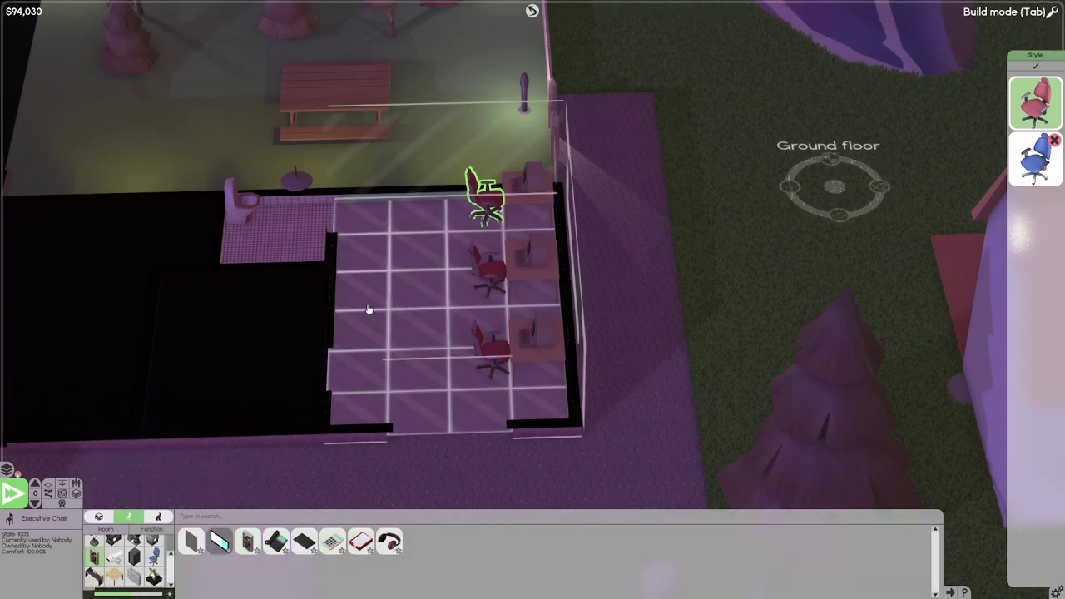
{"action": "key", "text": "period"}
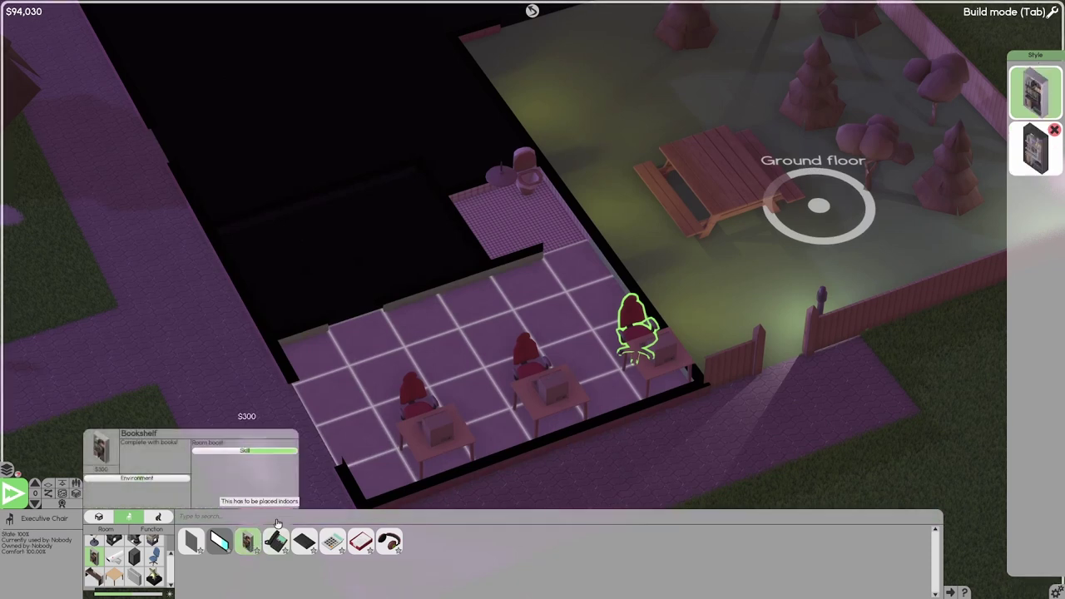
{"action": "left_click", "coordinate": [502, 364]}
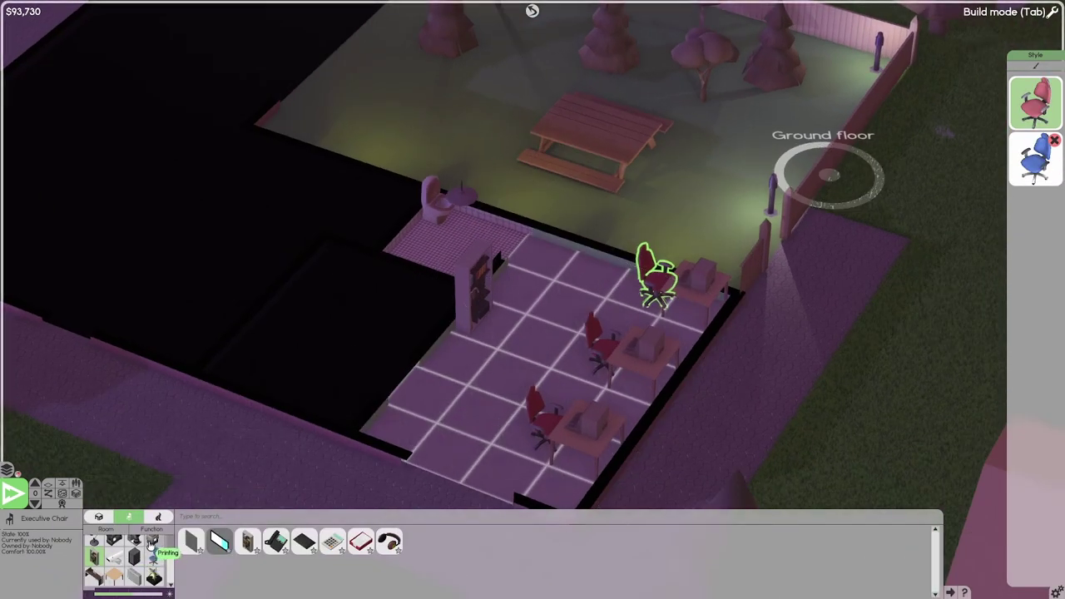
Browse the seating, table, staff, printing, manufacturing, lighting, security and awards categories.
{"action": "left_click", "coordinate": [155, 561]}
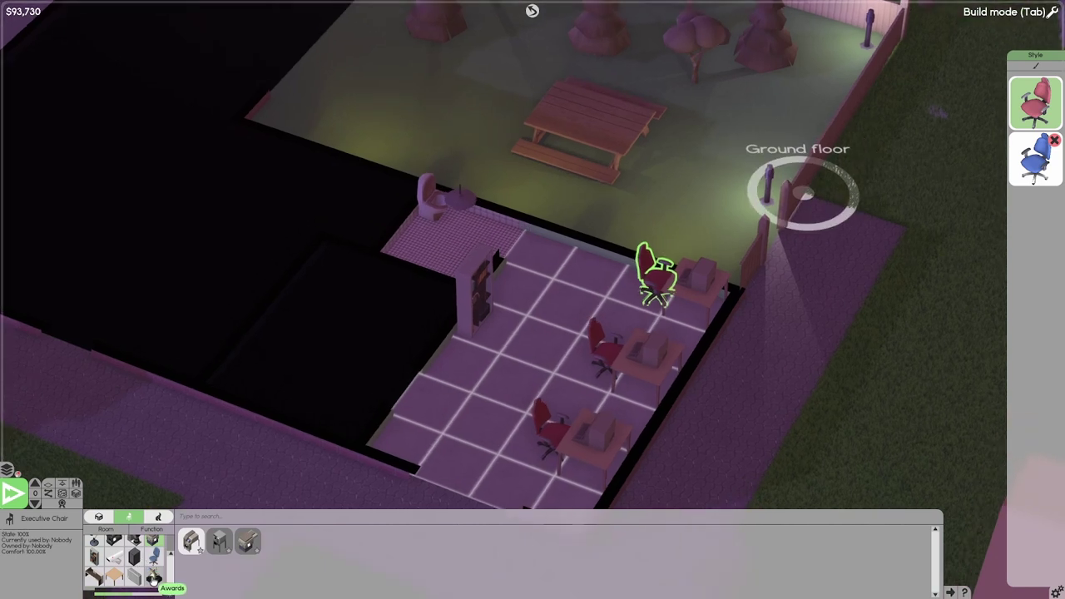
{"action": "left_click", "coordinate": [117, 577]}
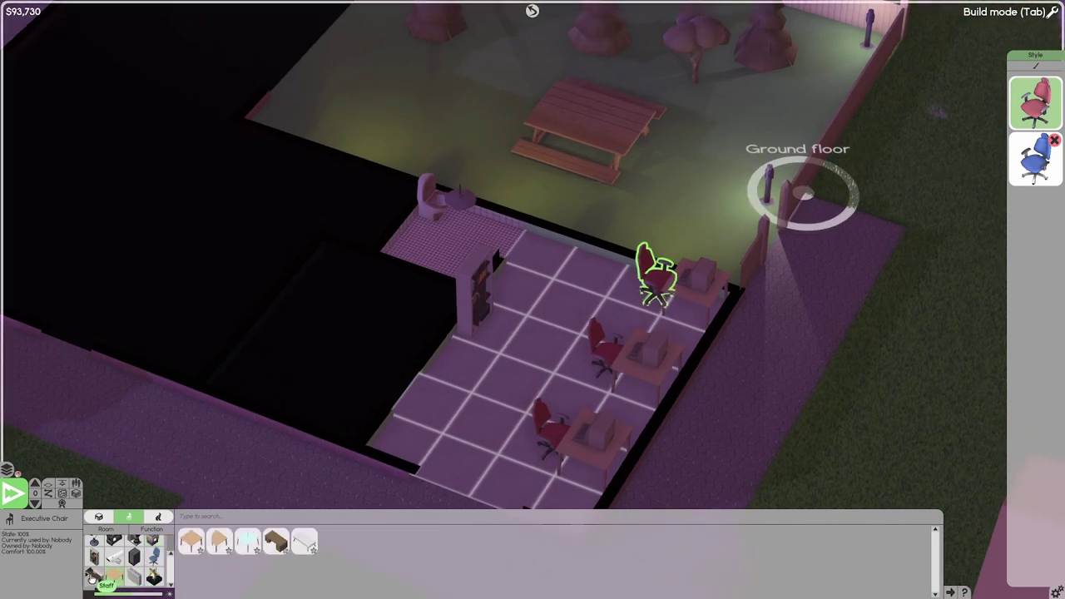
{"action": "left_click", "coordinate": [93, 574]}
{"action": "scroll", "coordinate": [115, 556], "scroll_direction": "down", "scroll_amount": 1}
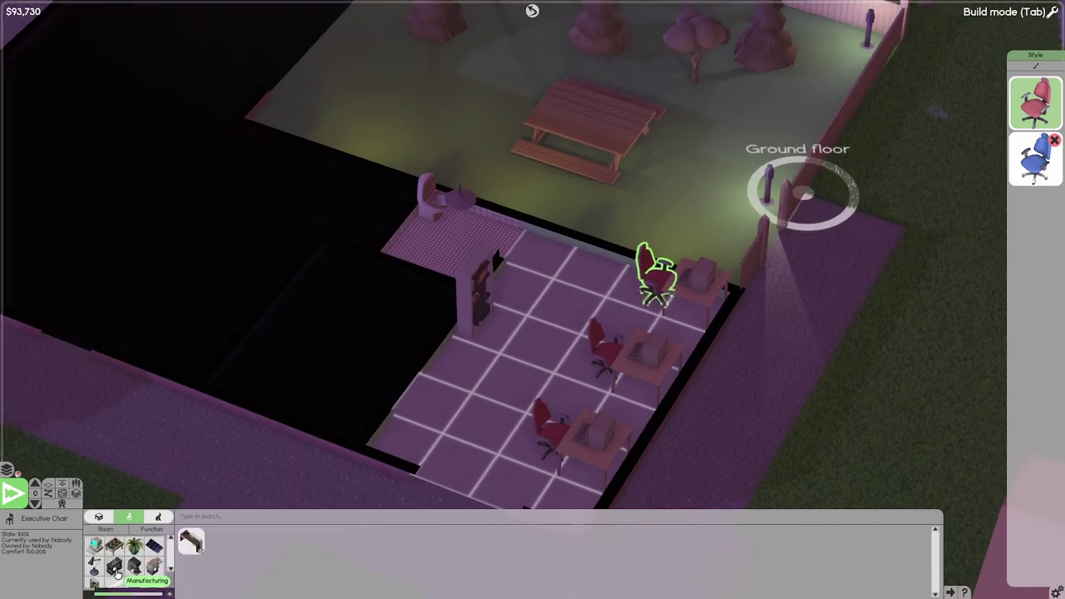
{"action": "left_click", "coordinate": [116, 570]}
{"action": "left_click", "coordinate": [153, 566]}
{"action": "left_click", "coordinate": [117, 571]}
{"action": "left_click", "coordinate": [114, 569]}
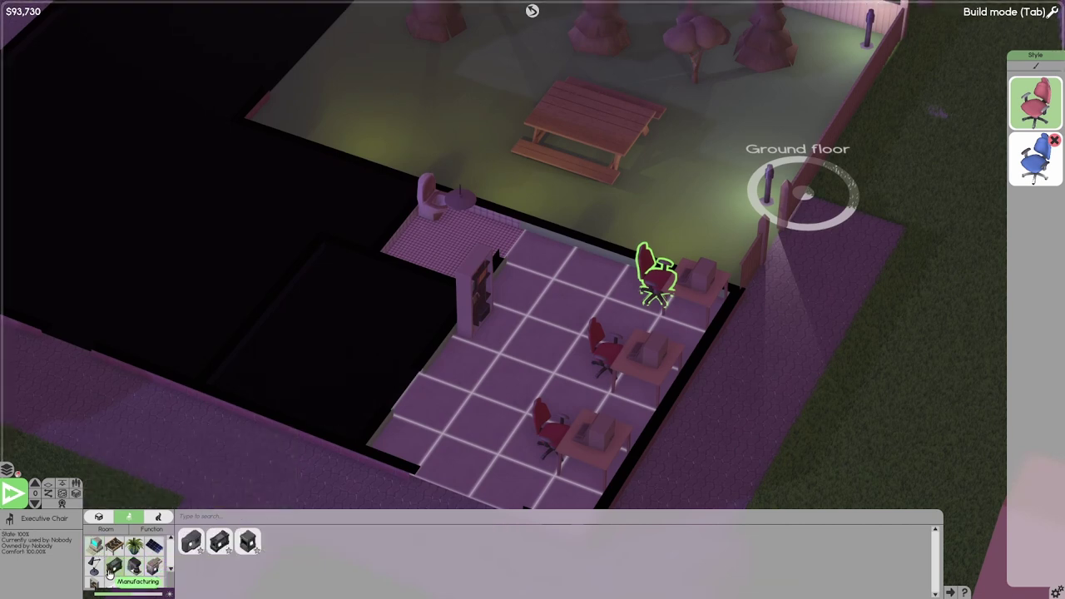
{"action": "left_click", "coordinate": [116, 583]}
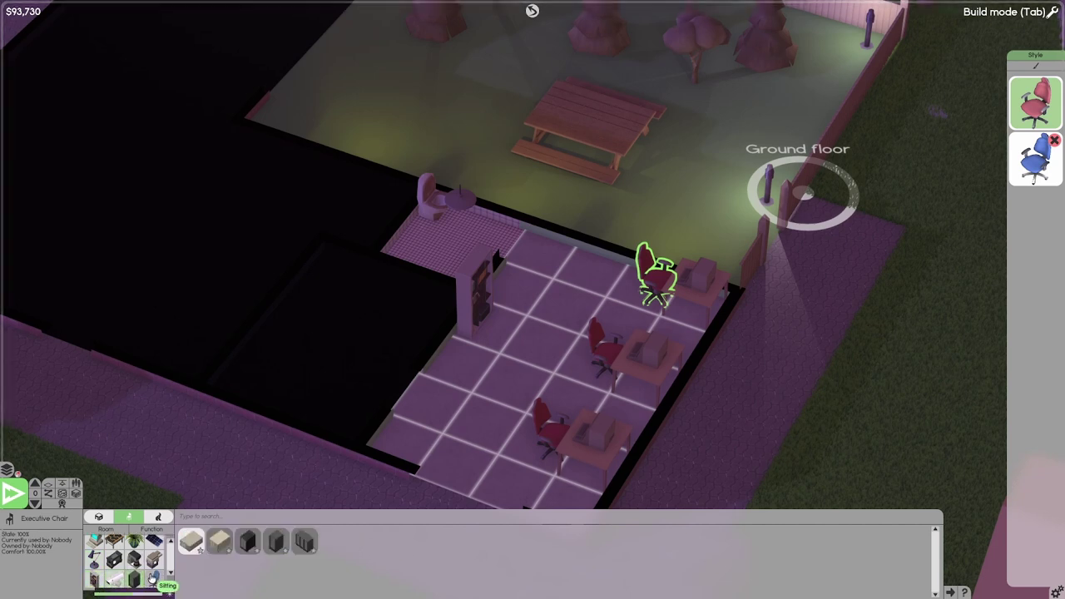
{"action": "left_click", "coordinate": [107, 574]}
{"action": "left_click", "coordinate": [124, 579]}
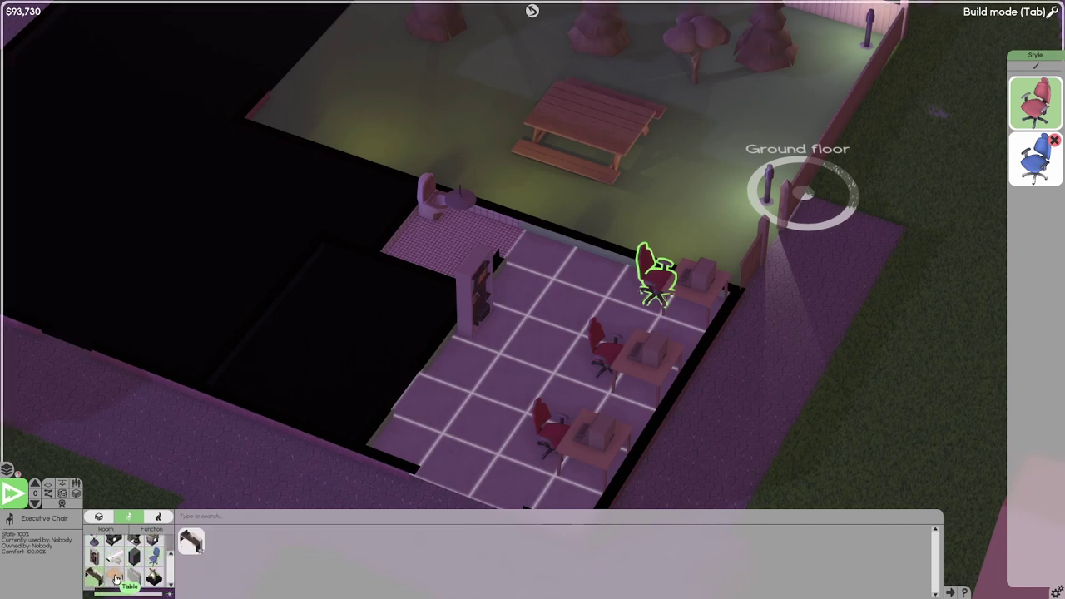
{"action": "left_click", "coordinate": [158, 578]}
{"action": "scroll", "coordinate": [133, 562], "scroll_direction": "up", "scroll_amount": 2}
Group furniture by room type and place a $50 clock in the office.
{"action": "left_click", "coordinate": [107, 530]}
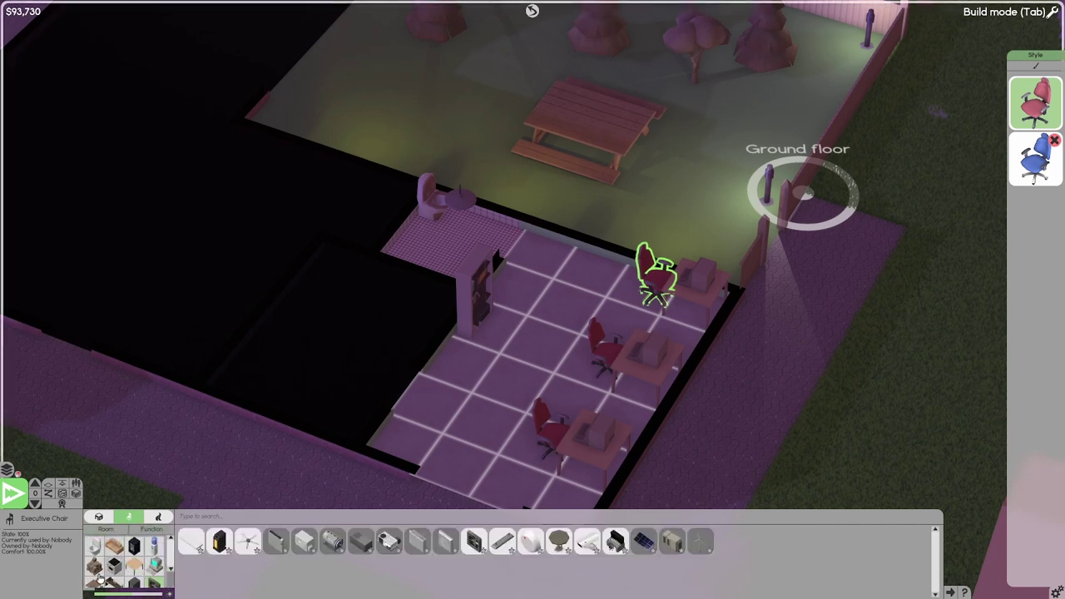
{"action": "scroll", "coordinate": [116, 566], "scroll_direction": "down", "scroll_amount": 1}
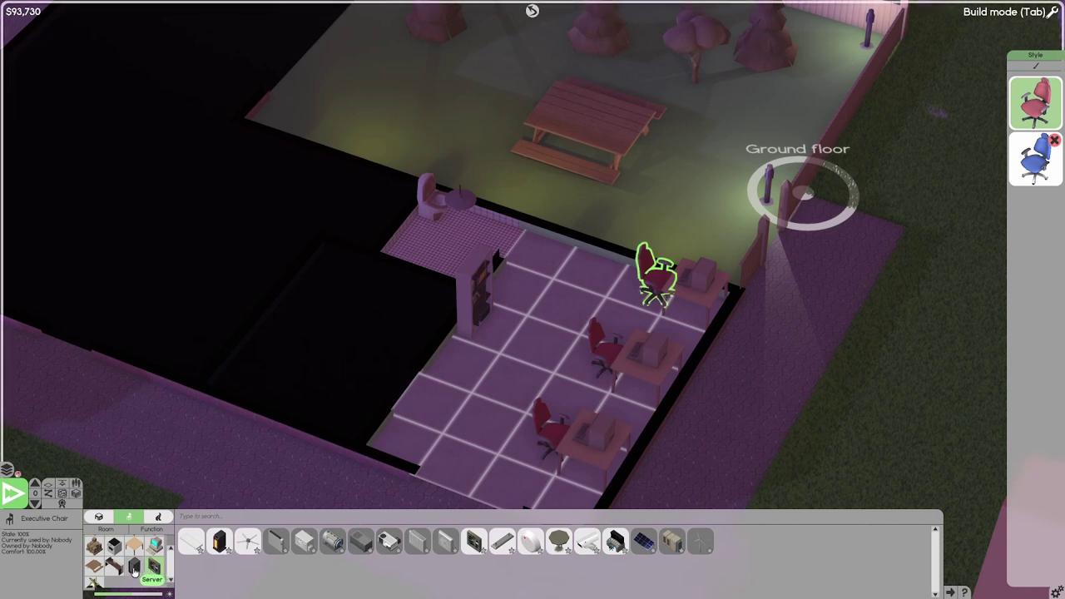
{"action": "left_click", "coordinate": [136, 569]}
{"action": "left_click", "coordinate": [120, 568]}
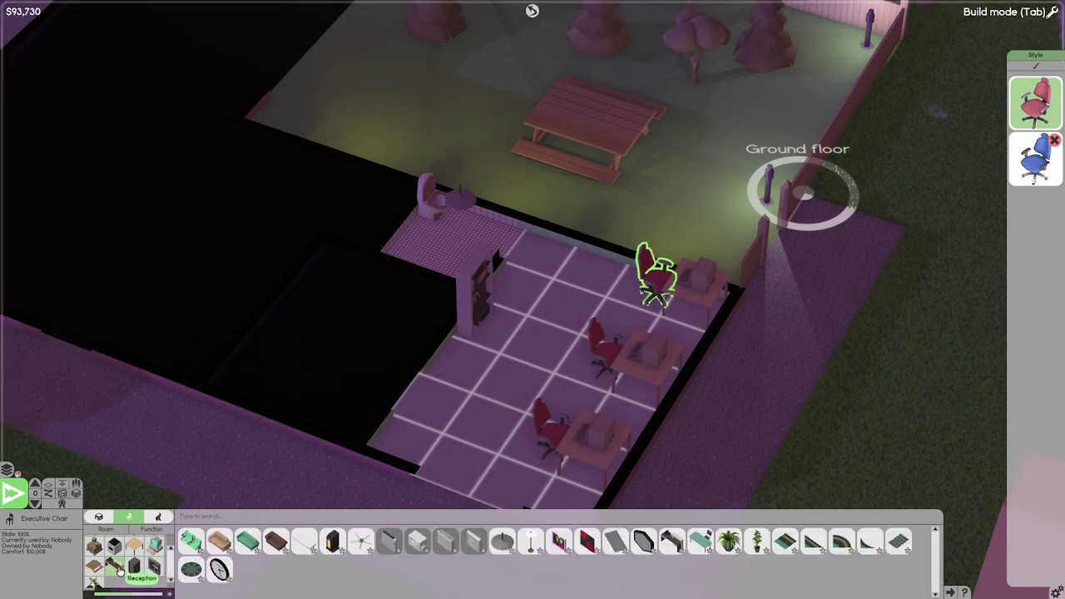
{"action": "left_click", "coordinate": [211, 570]}
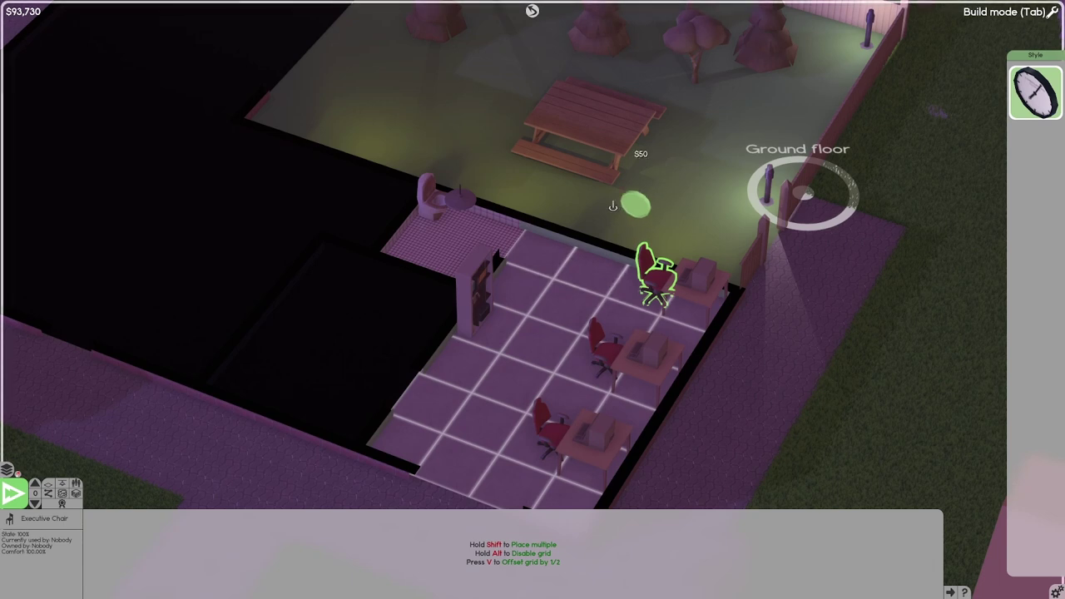
{"action": "right_click", "coordinate": [607, 204]}
{"action": "mouse_move", "coordinate": [615, 250]}
{"action": "left_mouse_down"}
{"action": "mouse_move", "coordinate": [594, 285]}
{"action": "mouse_move", "coordinate": [634, 229]}
{"action": "mouse_move", "coordinate": [582, 224]}
{"action": "left_mouse_up"}
{"action": "scroll", "coordinate": [598, 233], "scroll_direction": "up", "scroll_amount": 3}
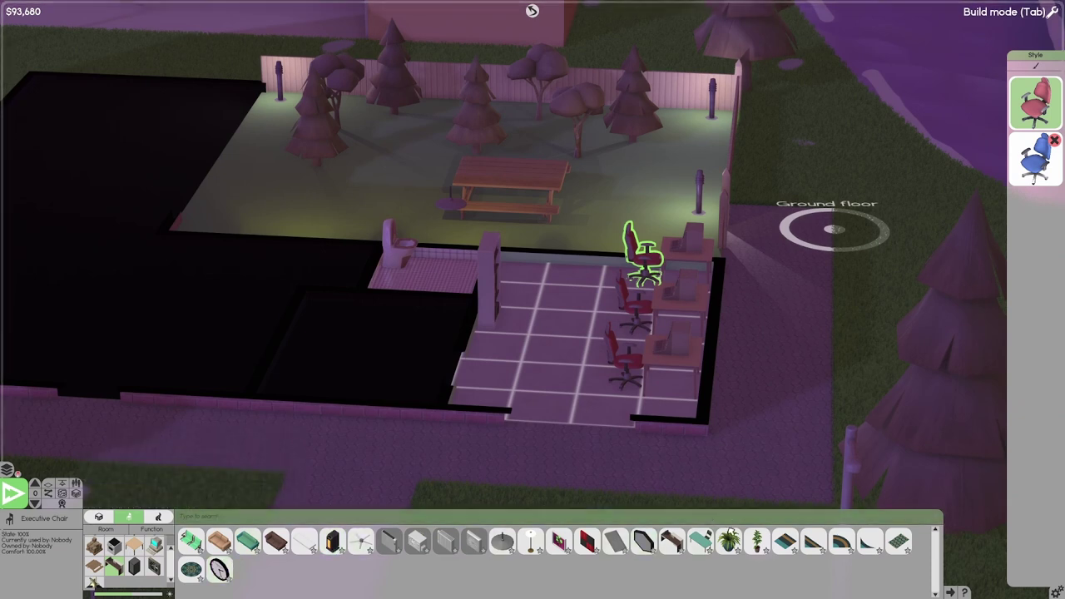
Place two potted plants between the desks, orbit the camera, and exit Build mode.
{"action": "left_click", "coordinate": [731, 542]}
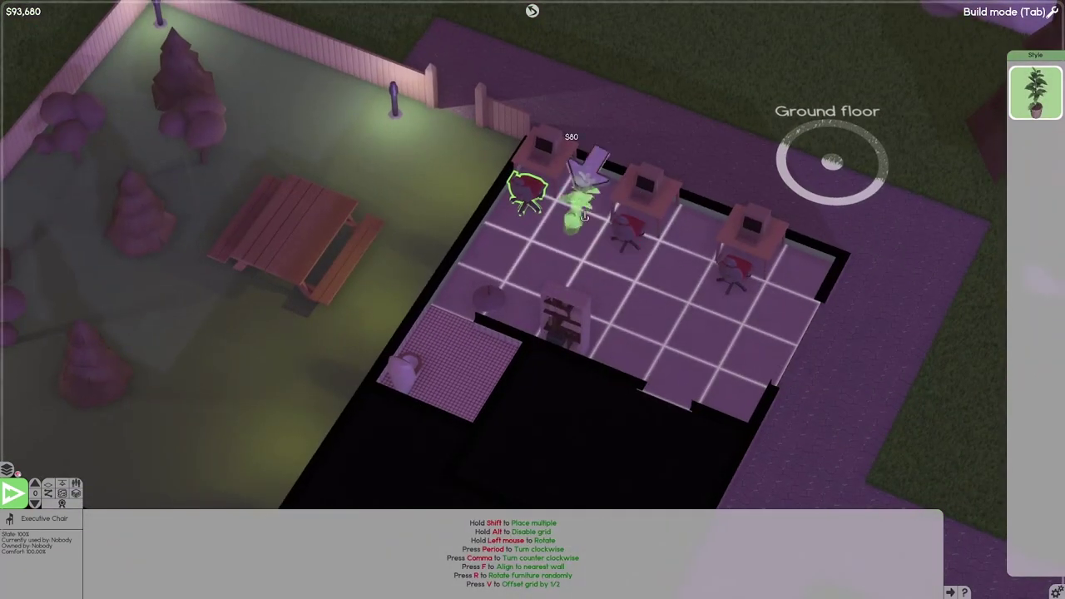
{"action": "left_click", "coordinate": [595, 158]}
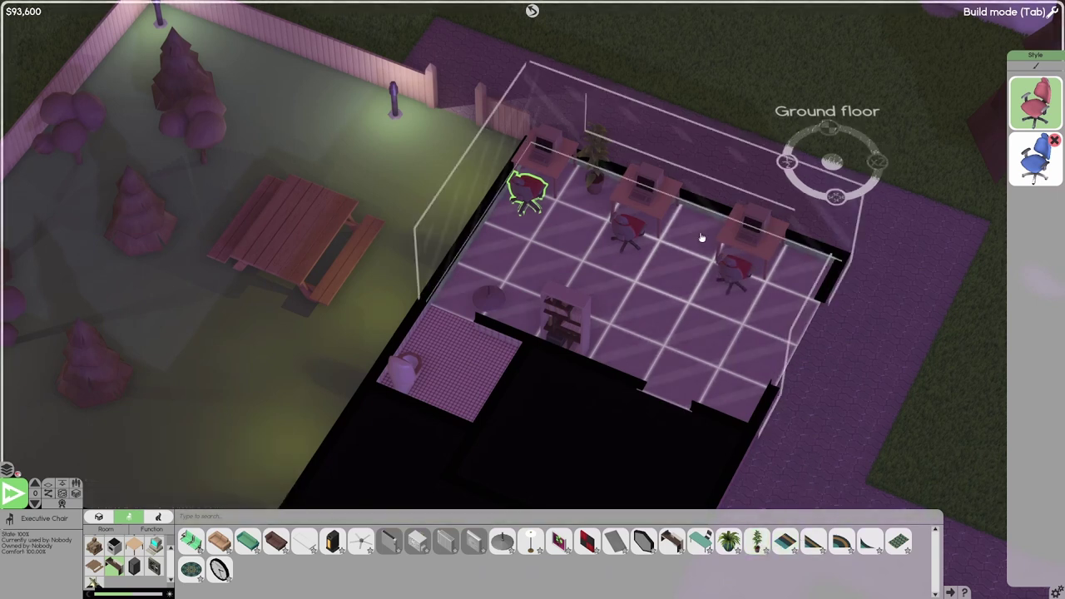
{"action": "left_click", "coordinate": [701, 179]}
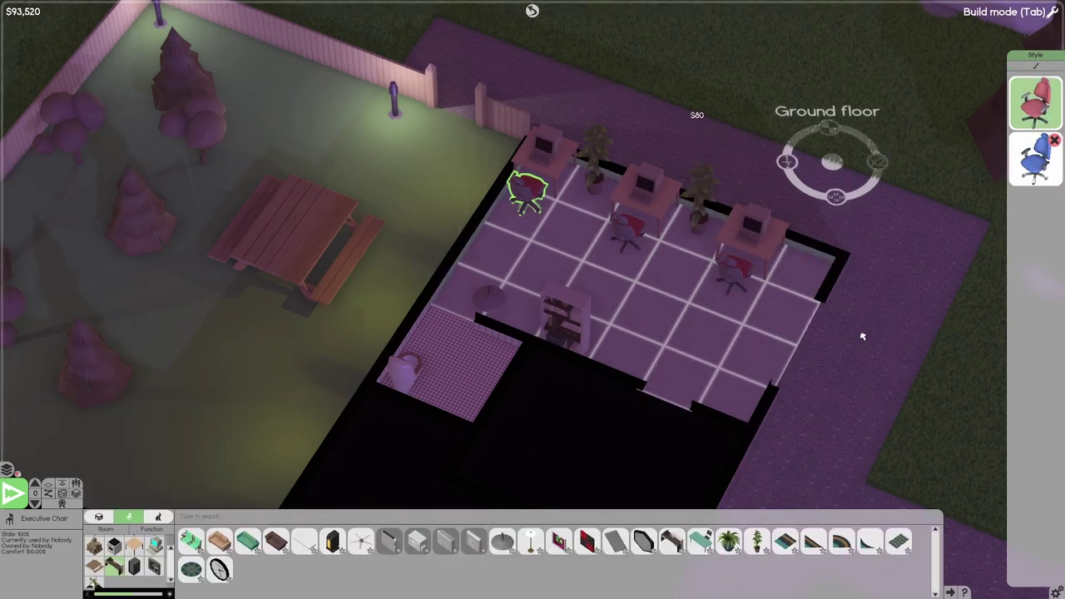
{"action": "key", "text": "Escape"}
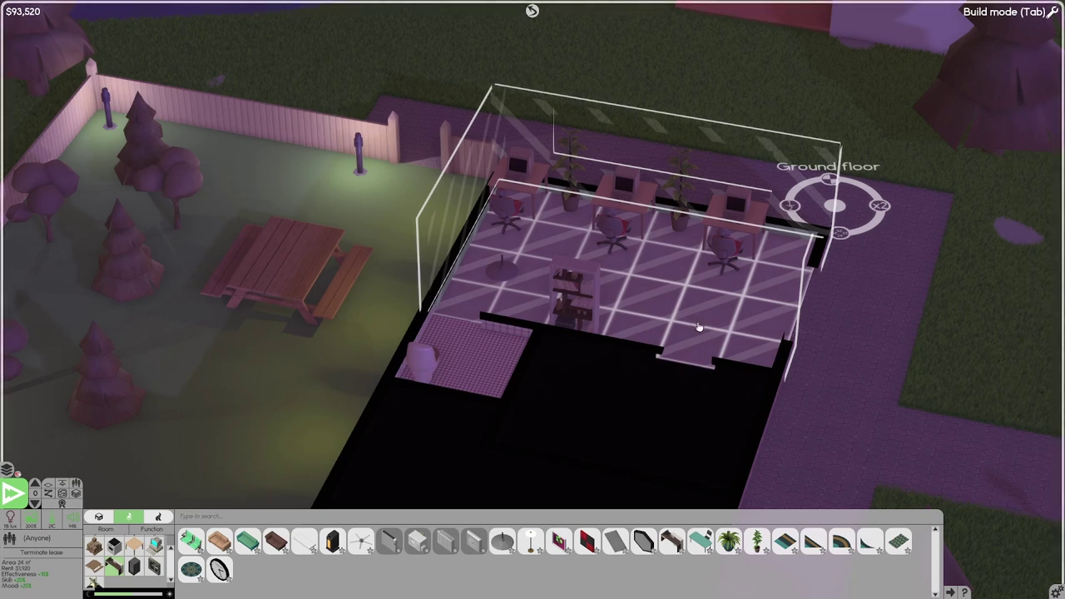
{"action": "key", "text": "e"}
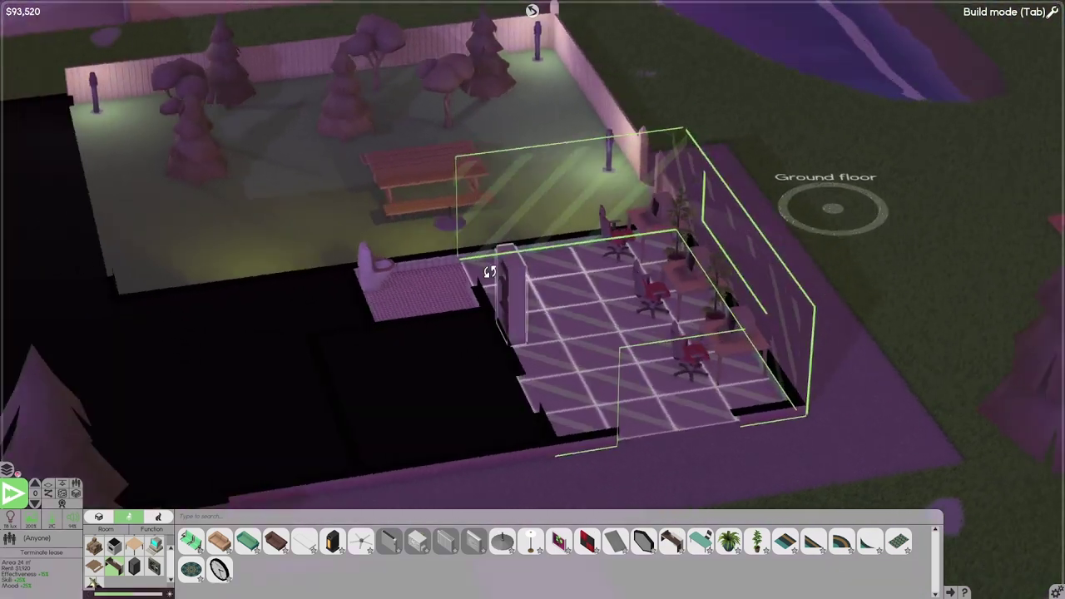
{"action": "key", "text": "Tab"}
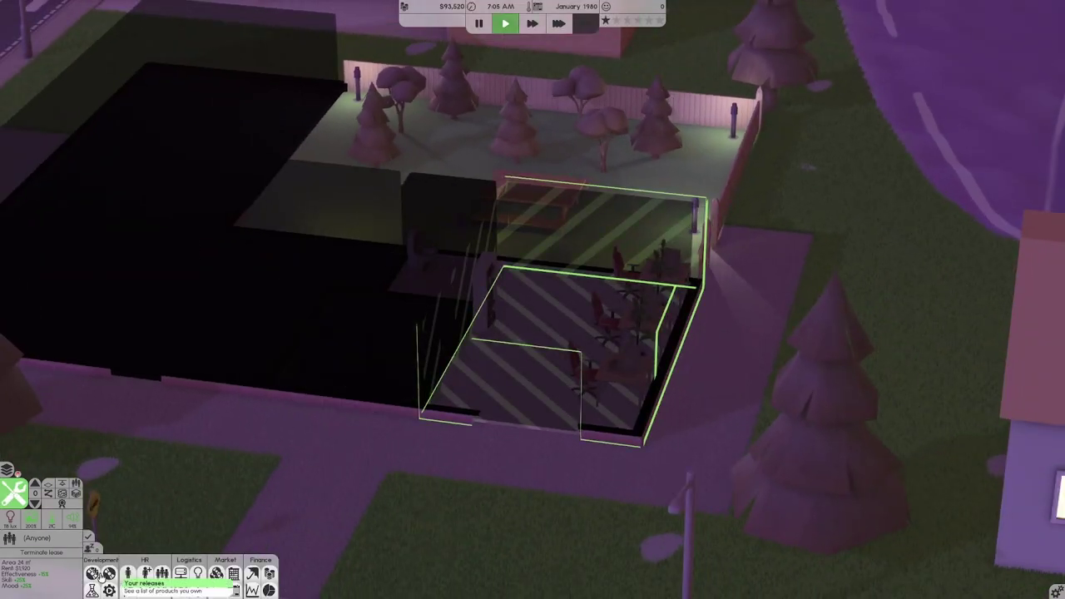
Create a Game design in category RPG named 'Origin Booklet', shown in Simple view.
{"action": "left_click", "coordinate": [95, 574]}
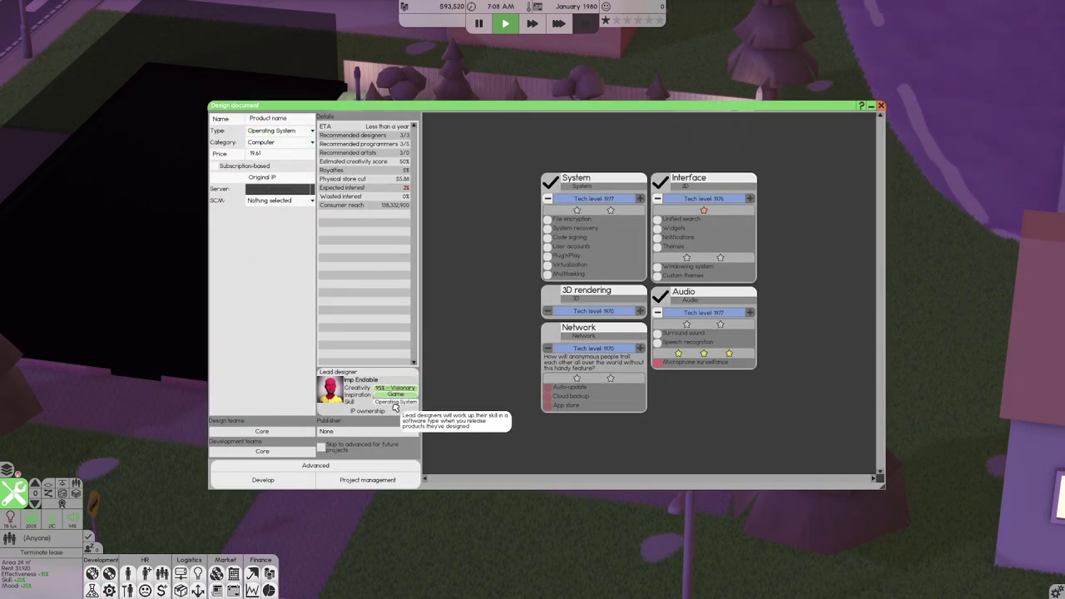
{"action": "left_click", "coordinate": [278, 130]}
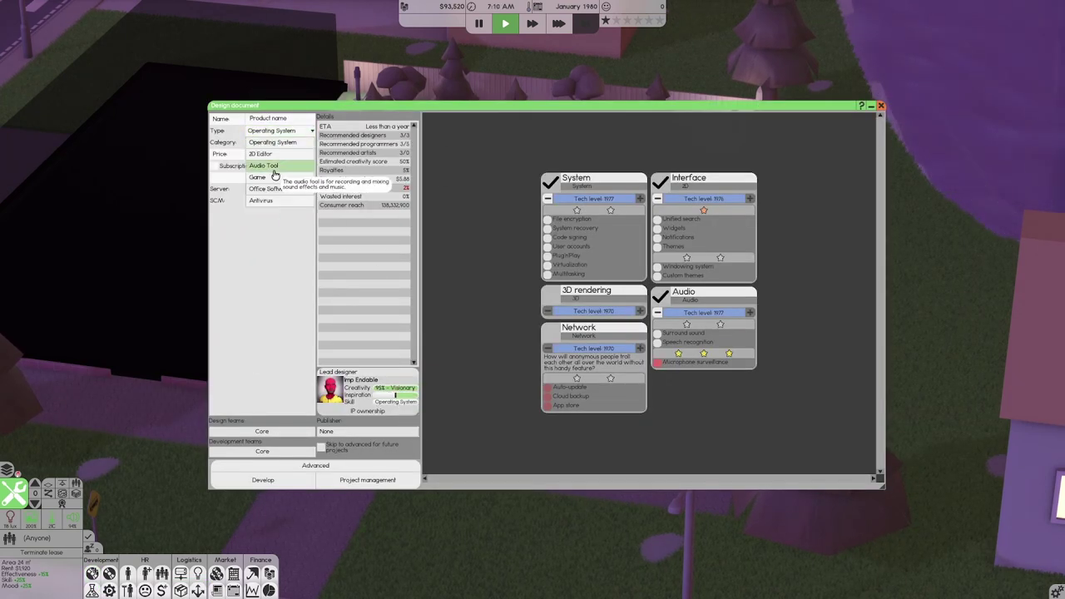
{"action": "left_click", "coordinate": [279, 166]}
{"action": "left_click", "coordinate": [279, 143]}
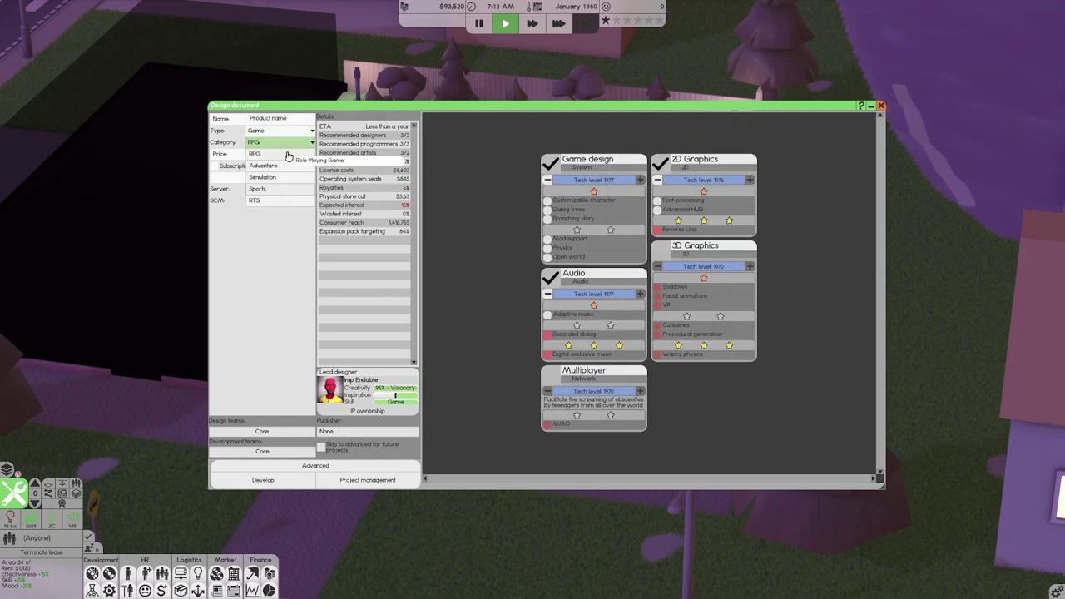
{"action": "left_click", "coordinate": [283, 199]}
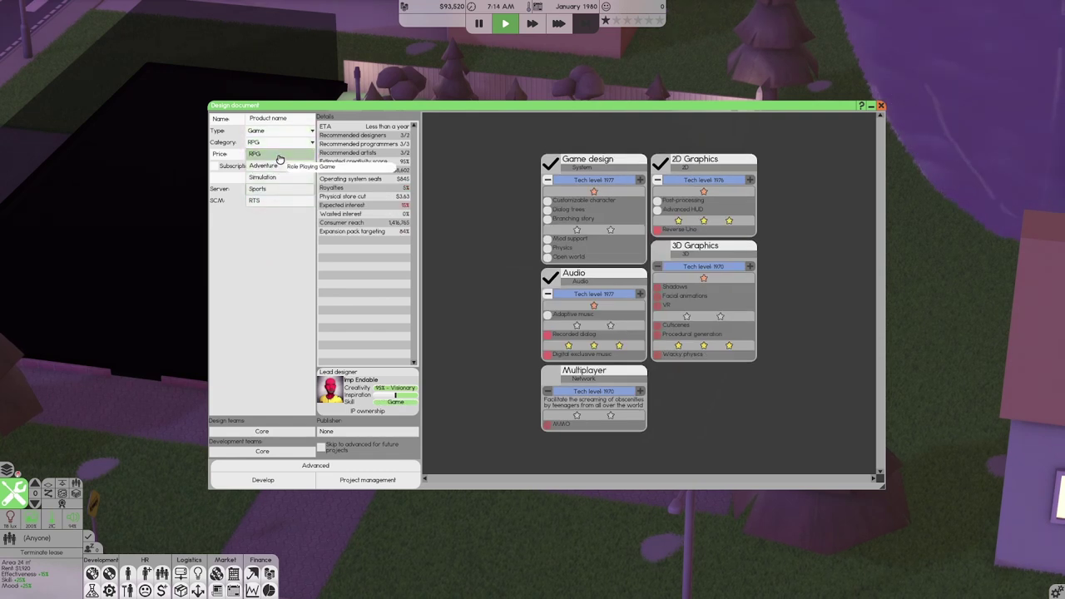
{"action": "left_click", "coordinate": [292, 120]}
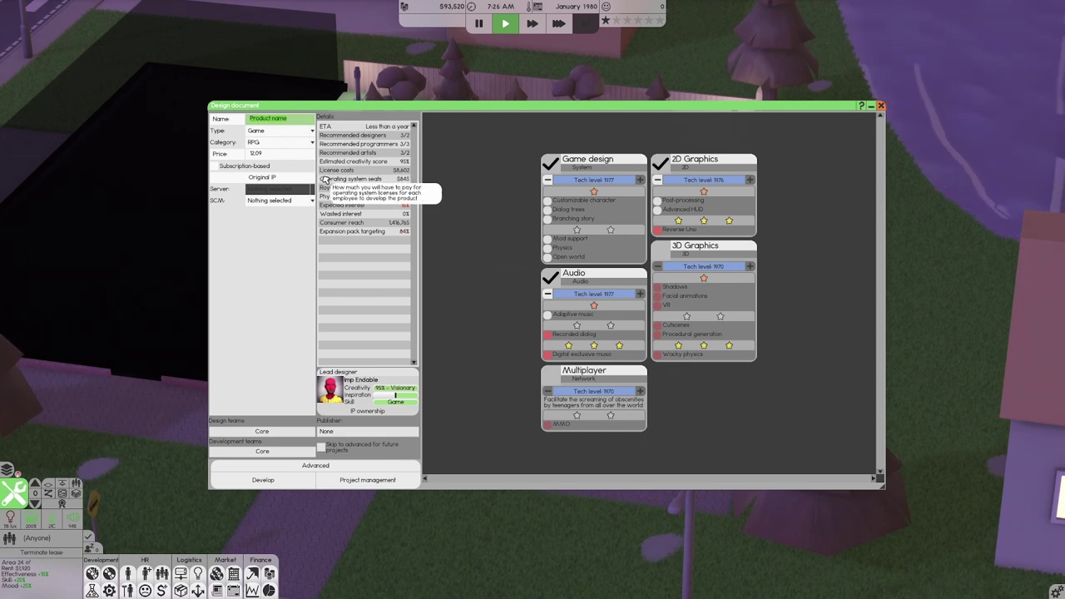
{"action": "mouse_move", "coordinate": [326, 179]}
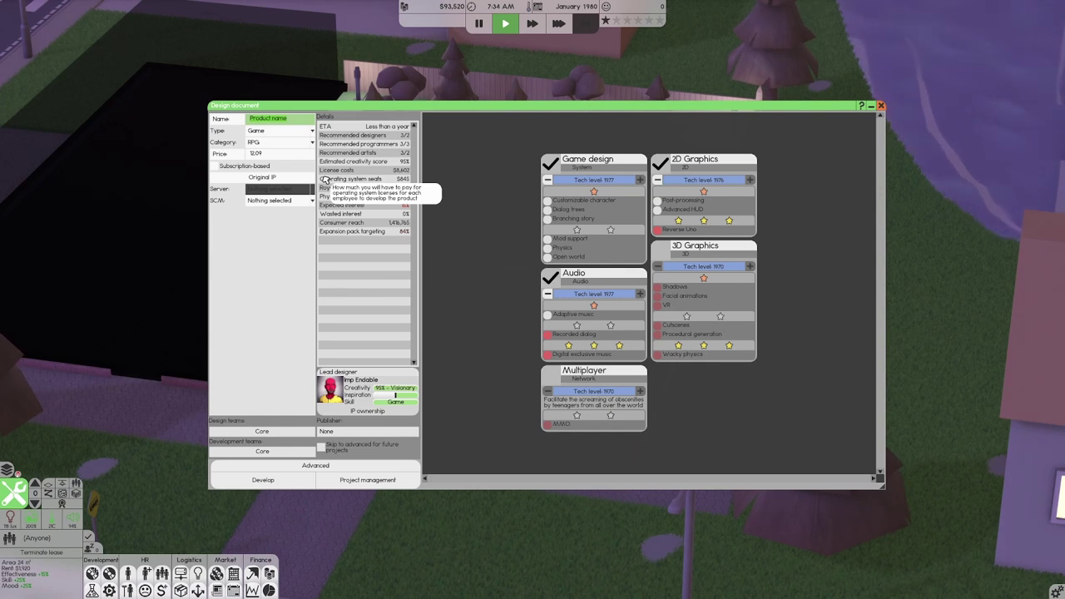
{"action": "type", "text": "G"}
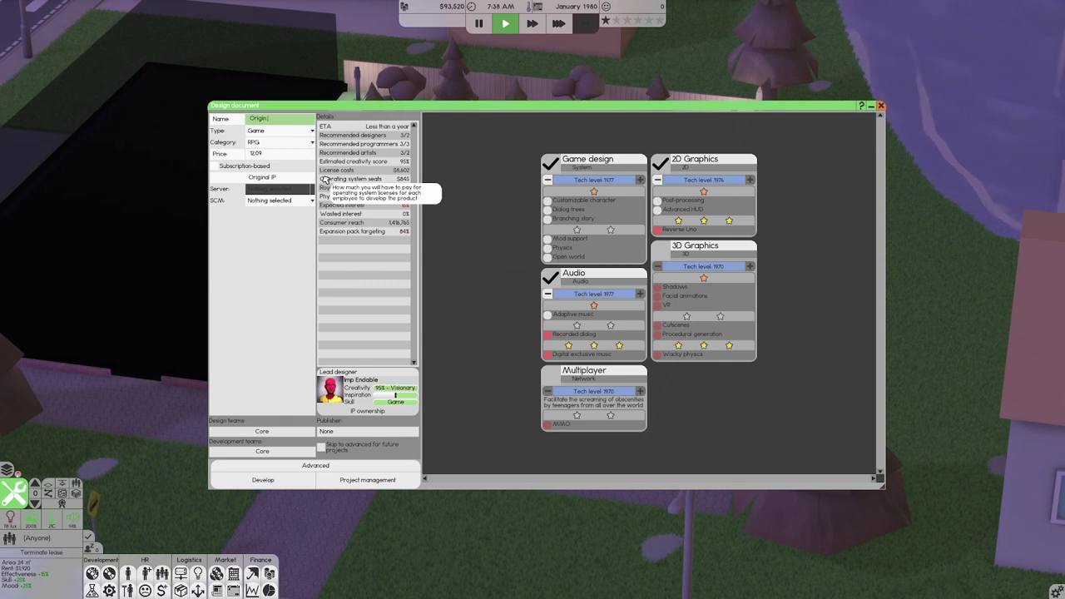
{"action": "key", "text": "BackSpace"}
{"action": "key", "text": "BackSpace"}
{"action": "type", "text": "Booklet"}
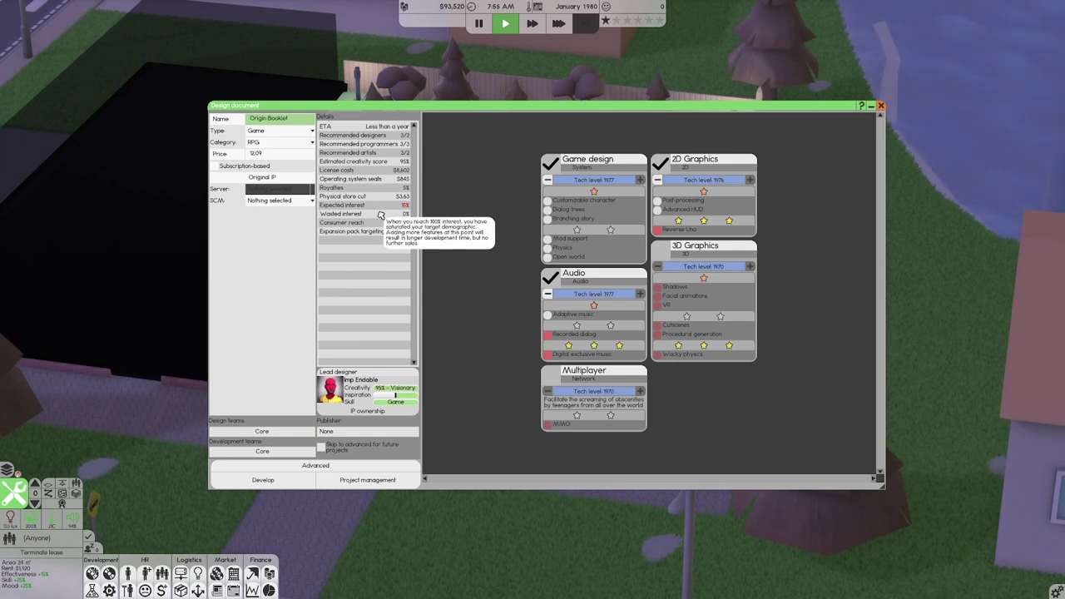
{"action": "left_click", "coordinate": [316, 466]}
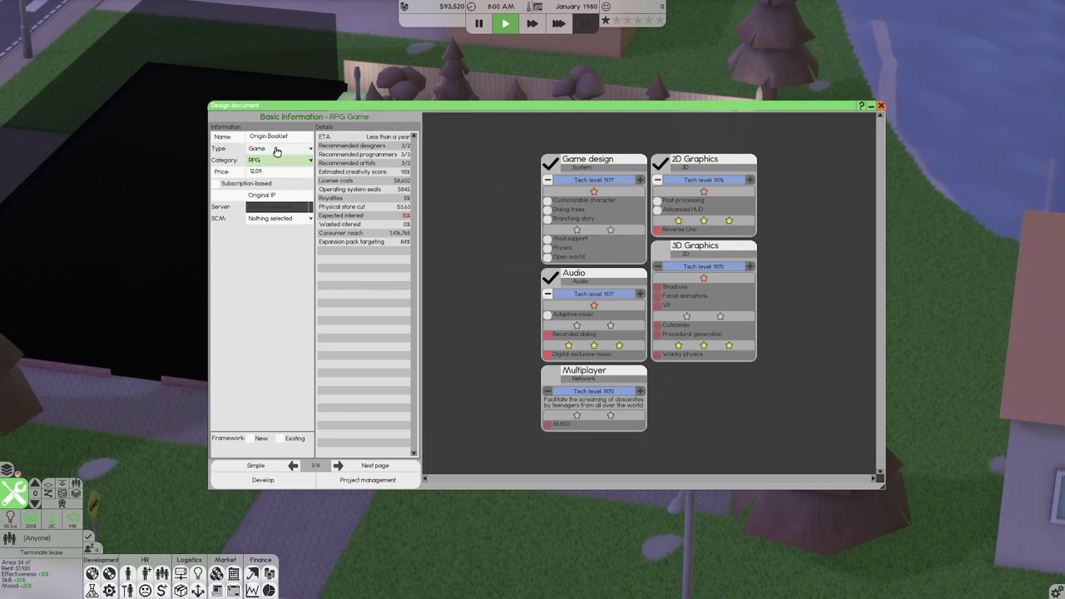
Create a new framework named TotallyRealEngine for the game.
{"action": "left_click", "coordinate": [259, 438]}
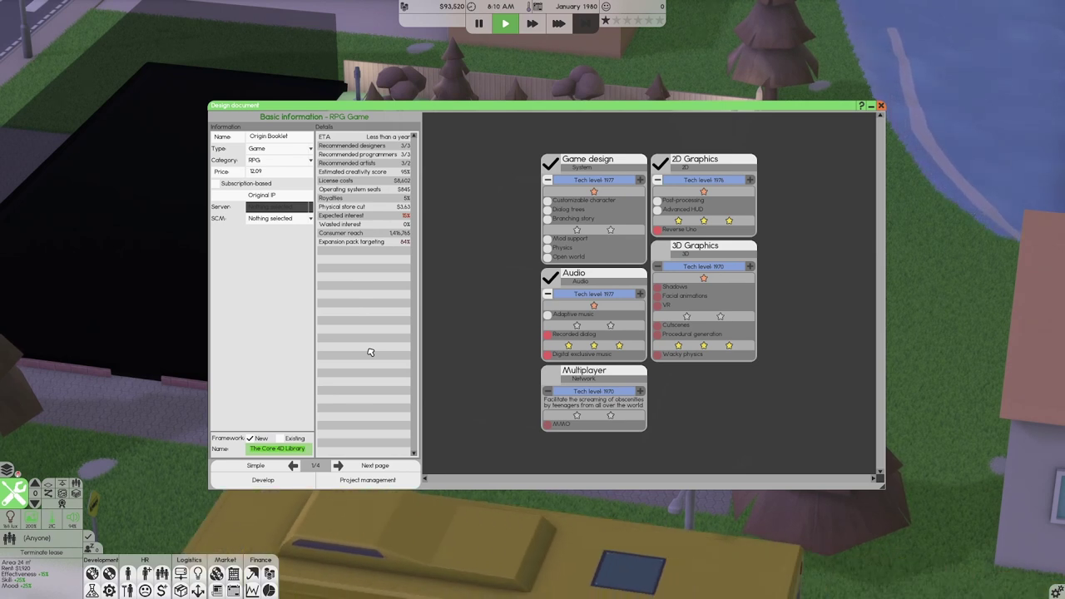
{"action": "type", "text": "T"}
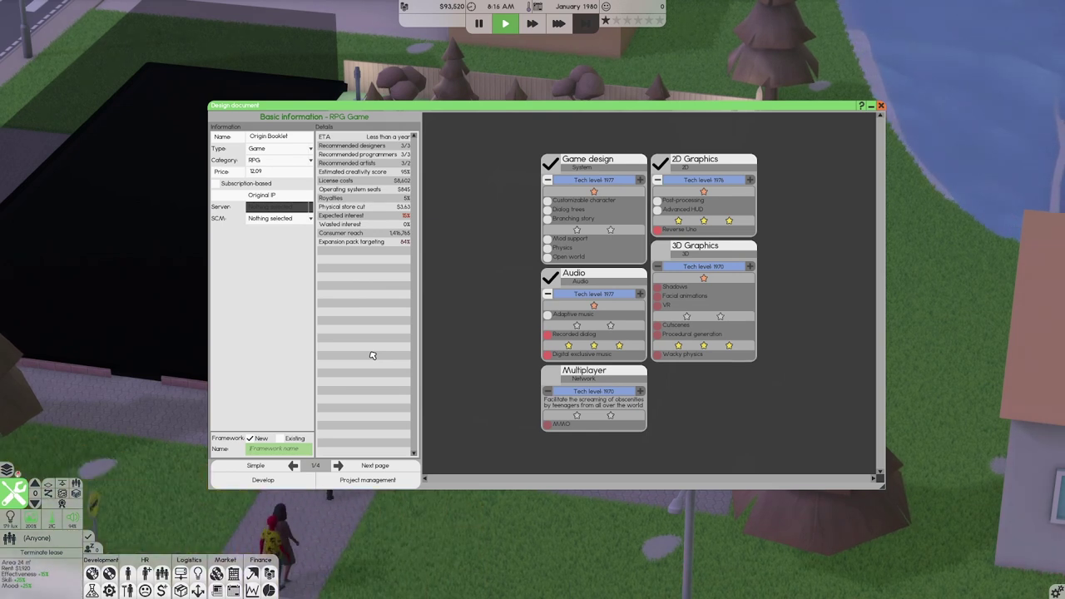
{"action": "type", "text": "Fre"}
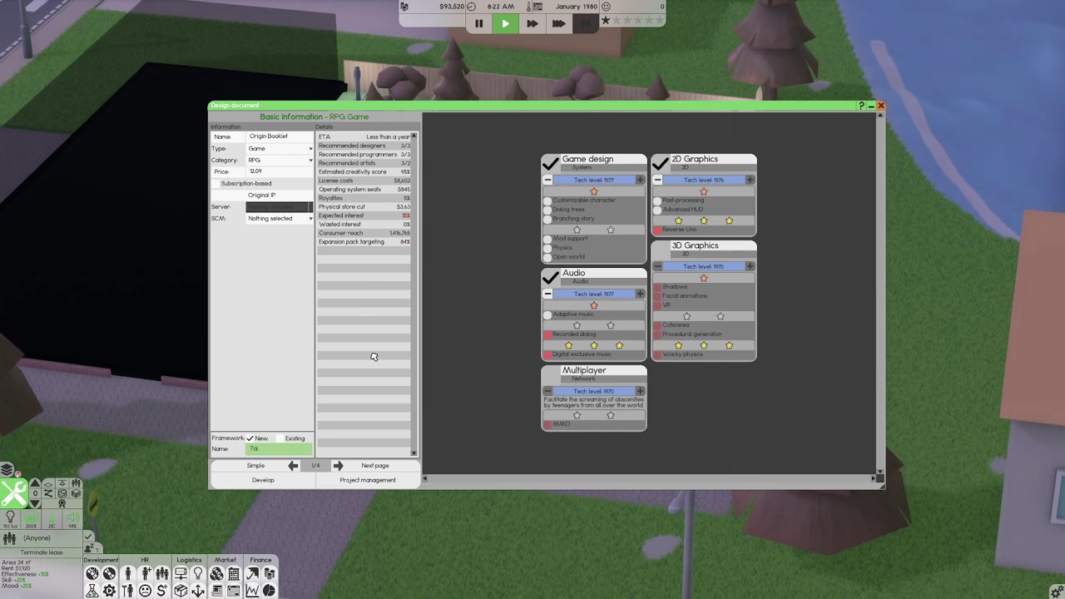
{"action": "type", "text": "Engine"}
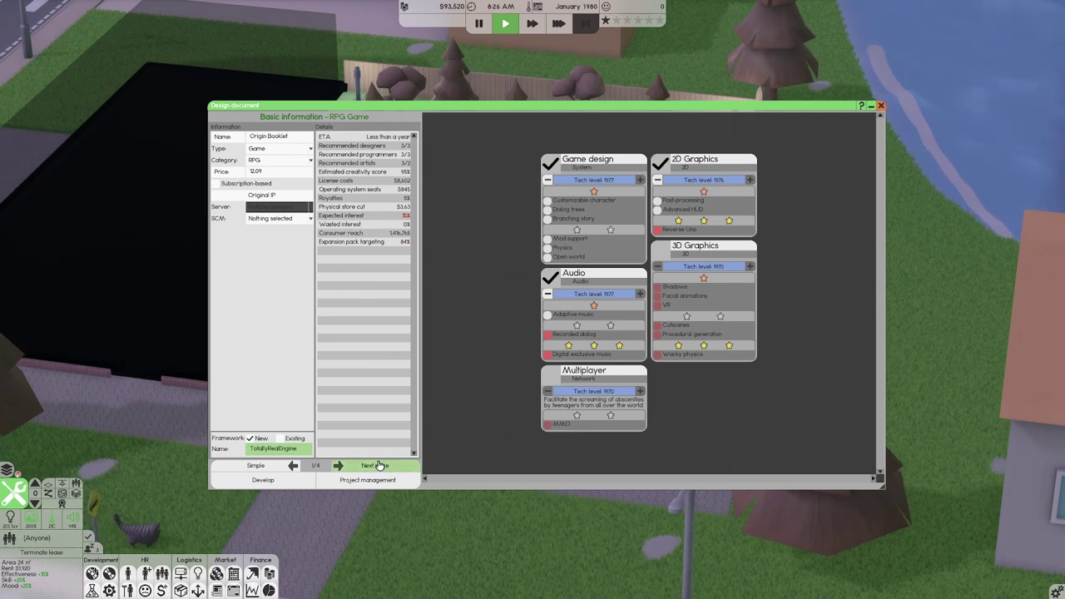
On the Dependencies page, sort tools by creativity and choose RecordTune 3 as audio tool.
{"action": "left_click", "coordinate": [378, 465]}
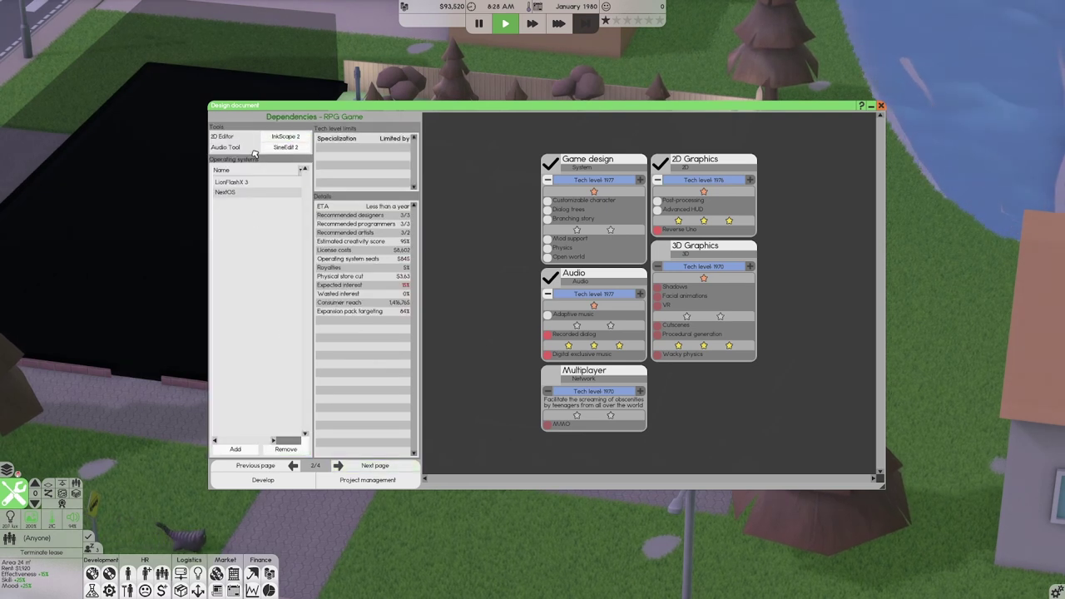
{"action": "left_click", "coordinate": [286, 137]}
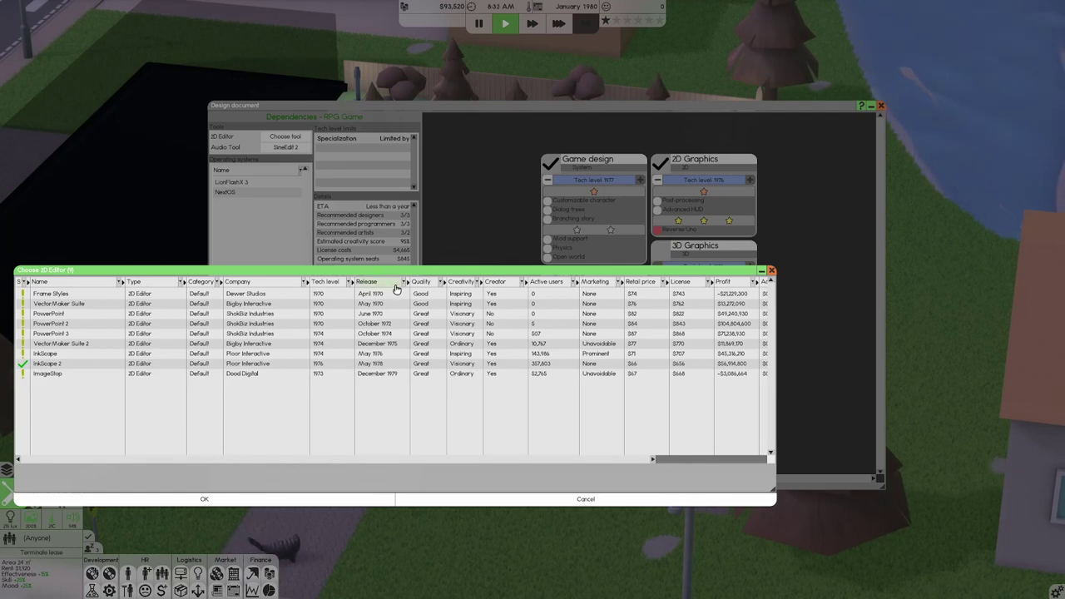
{"action": "left_click", "coordinate": [466, 283]}
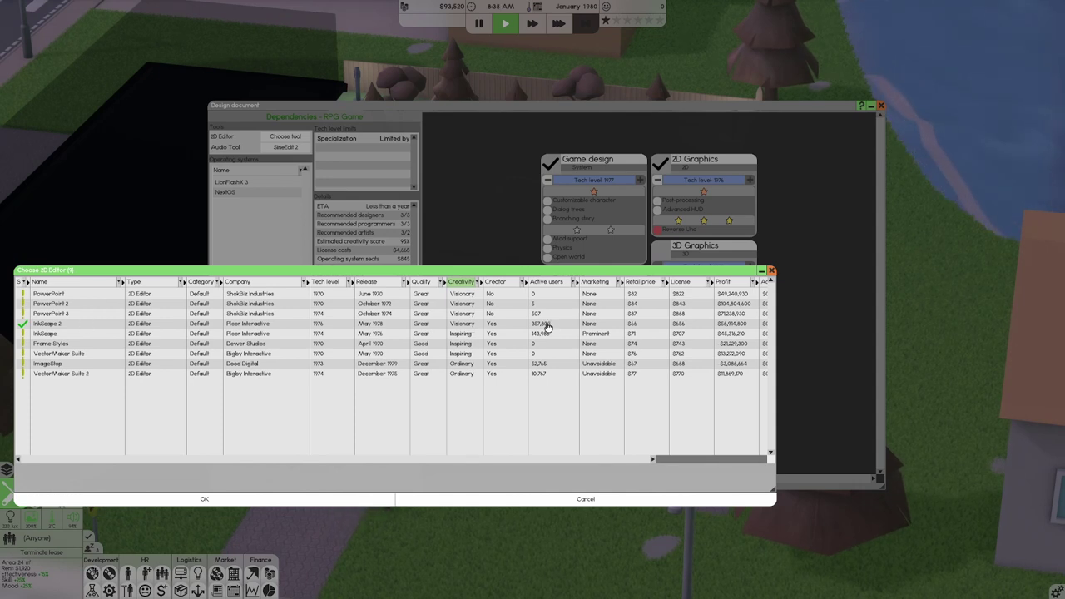
{"action": "left_click", "coordinate": [204, 498]}
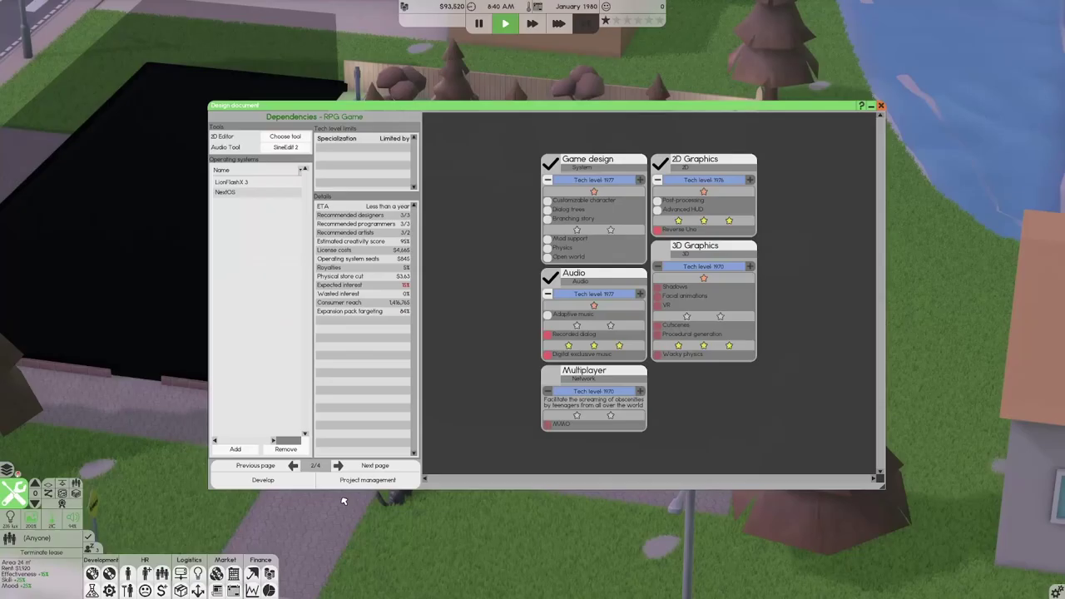
{"action": "left_click", "coordinate": [286, 147]}
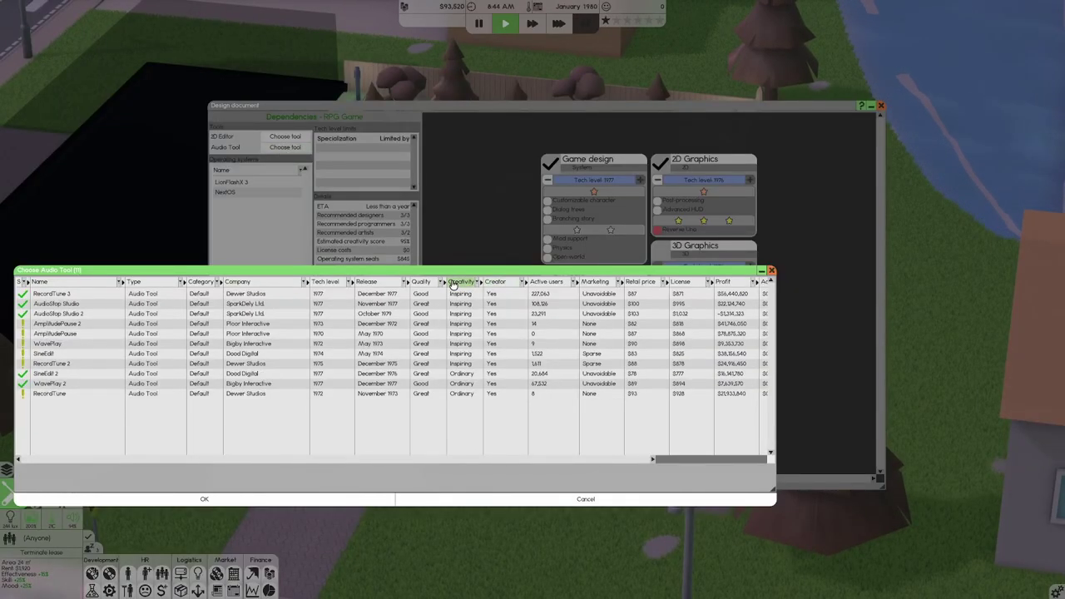
{"action": "left_click", "coordinate": [461, 282]}
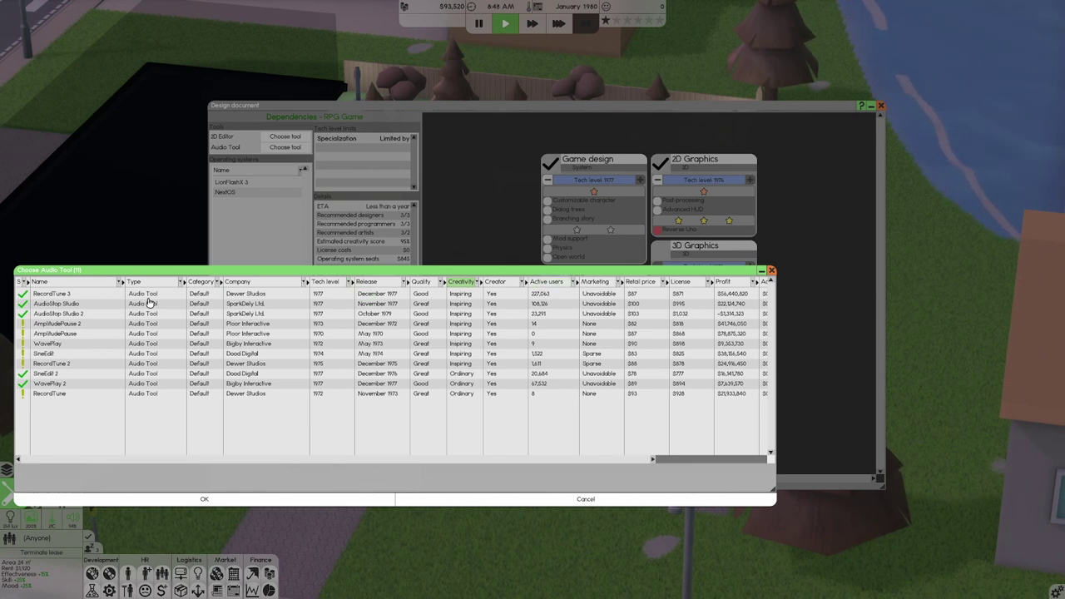
{"action": "left_click", "coordinate": [80, 297]}
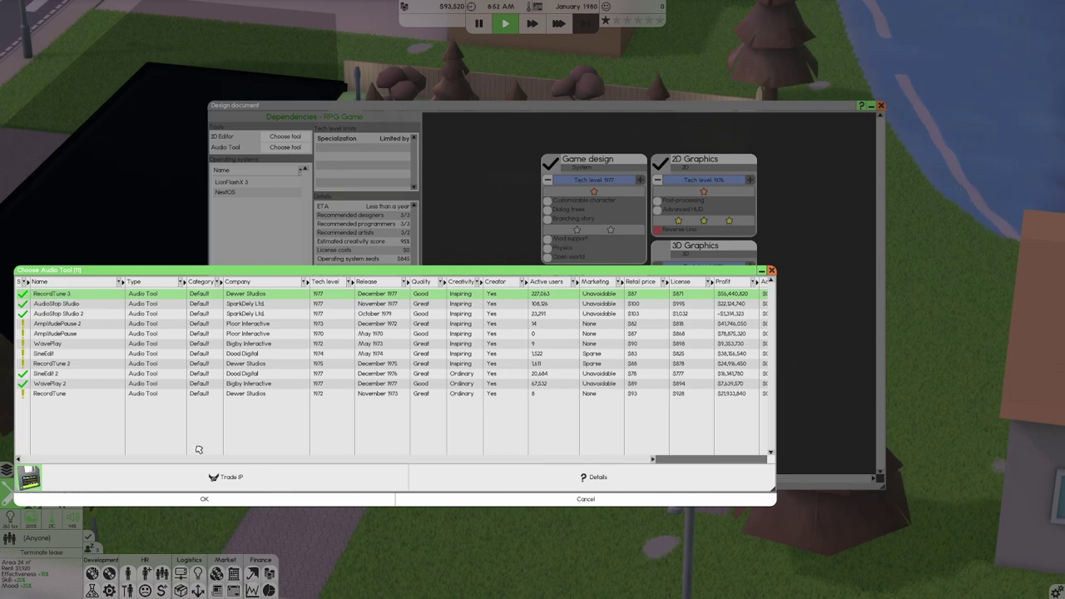
{"action": "left_click", "coordinate": [204, 499]}
Set InkScape 2 as the game's 2D editor.
{"action": "left_click", "coordinate": [285, 136]}
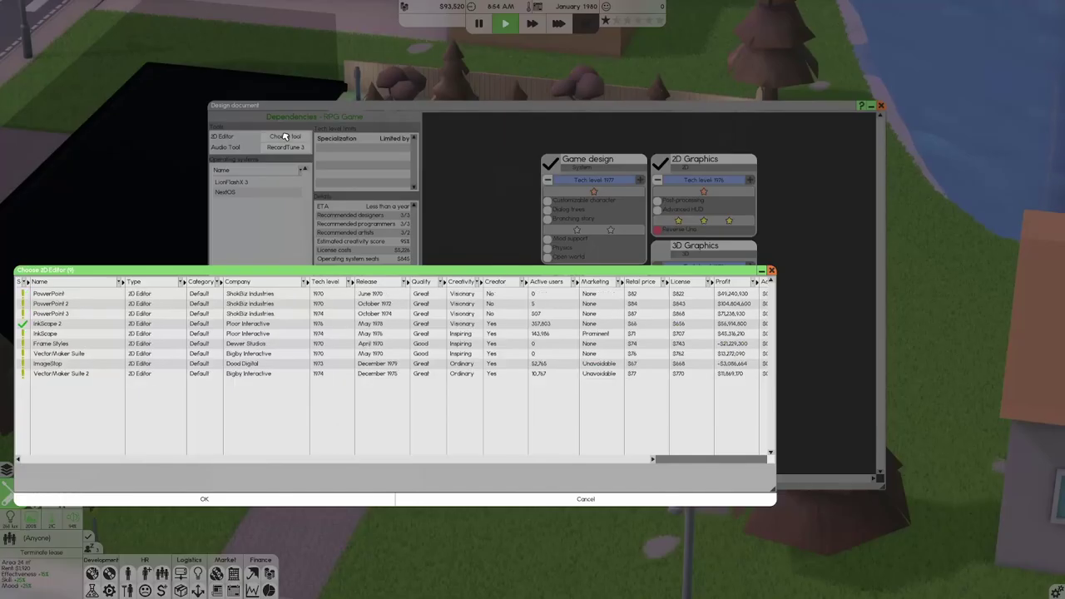
{"action": "left_click", "coordinate": [60, 325]}
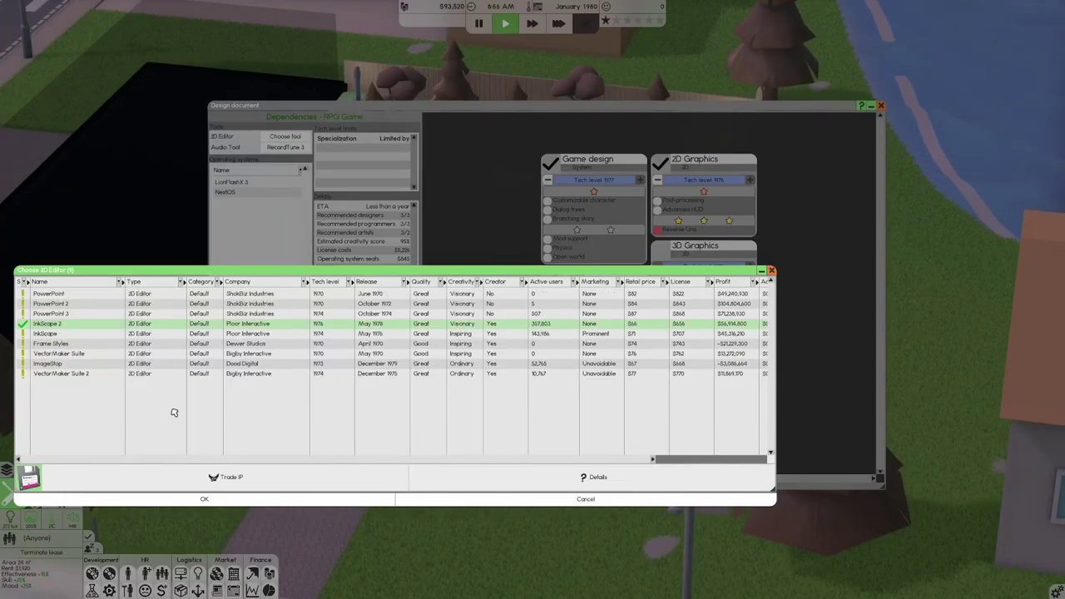
{"action": "left_click", "coordinate": [204, 499]}
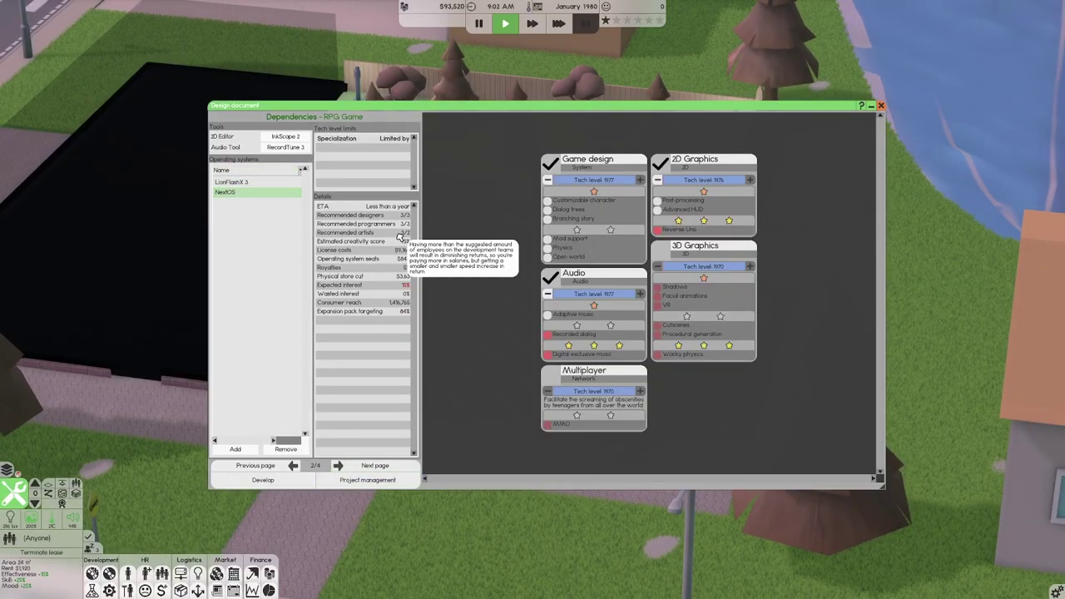
Check the RPG market analysis on the market targeting page.
{"action": "left_click", "coordinate": [370, 465]}
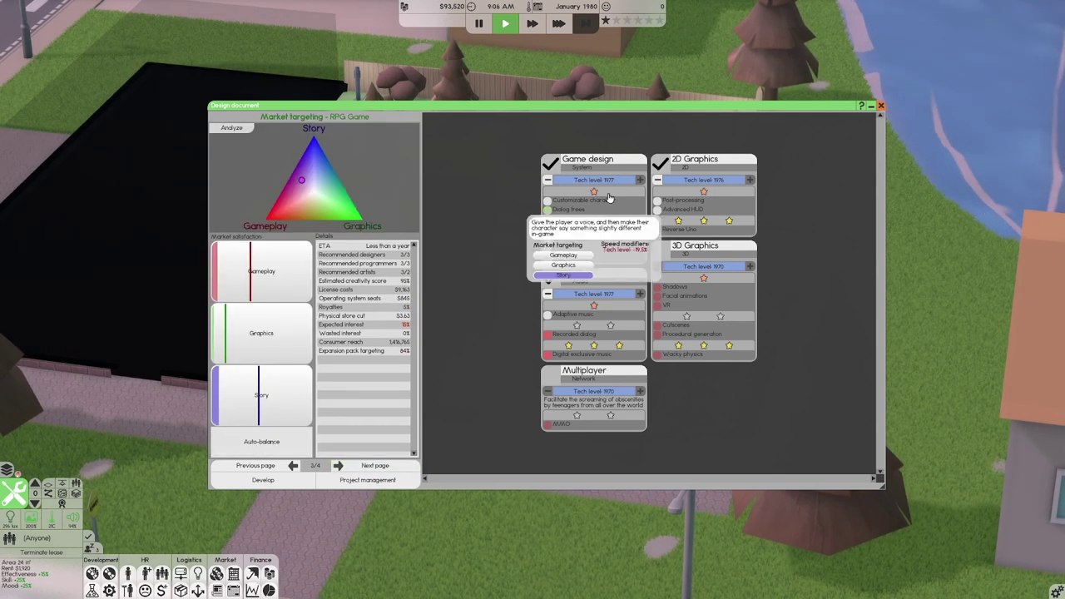
{"action": "left_click", "coordinate": [233, 127]}
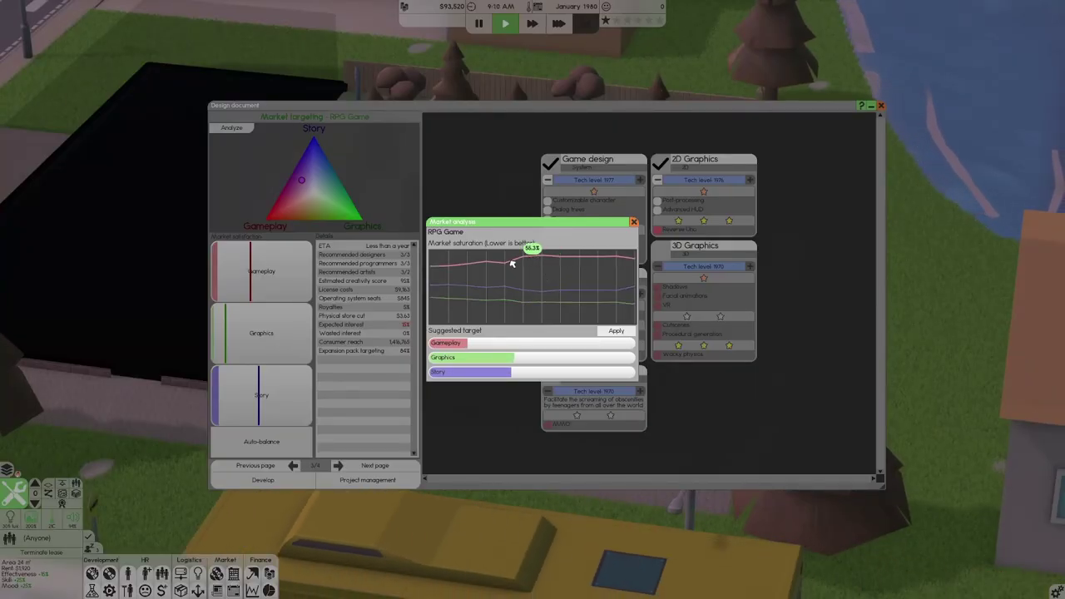
{"action": "left_click", "coordinate": [637, 225]}
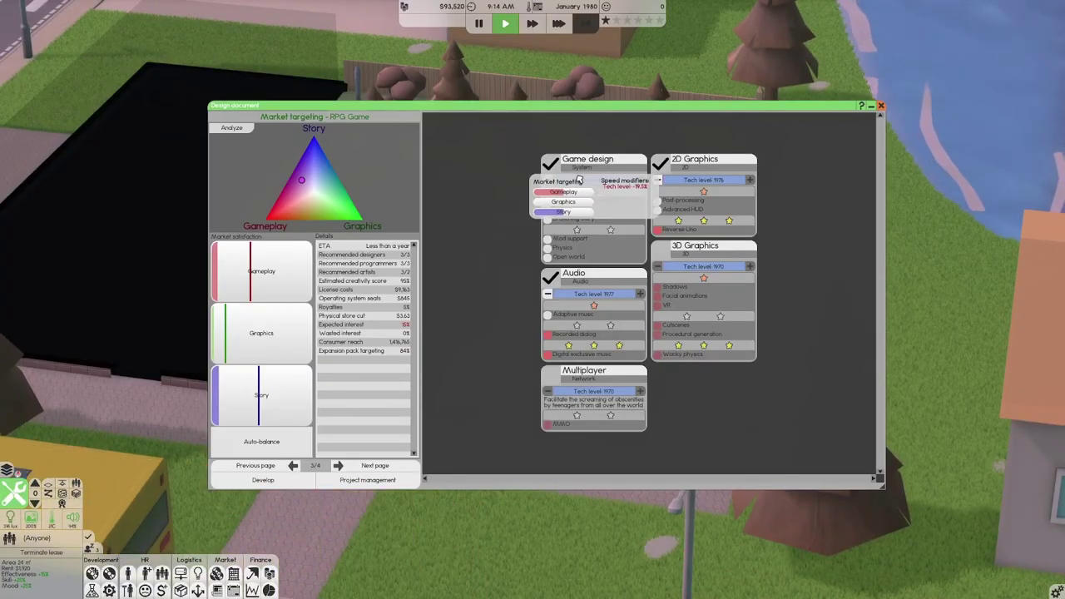
Add customizable characters, dialog trees, branching story and post-processing, then auto-balance targeting.
{"action": "left_click", "coordinate": [547, 200]}
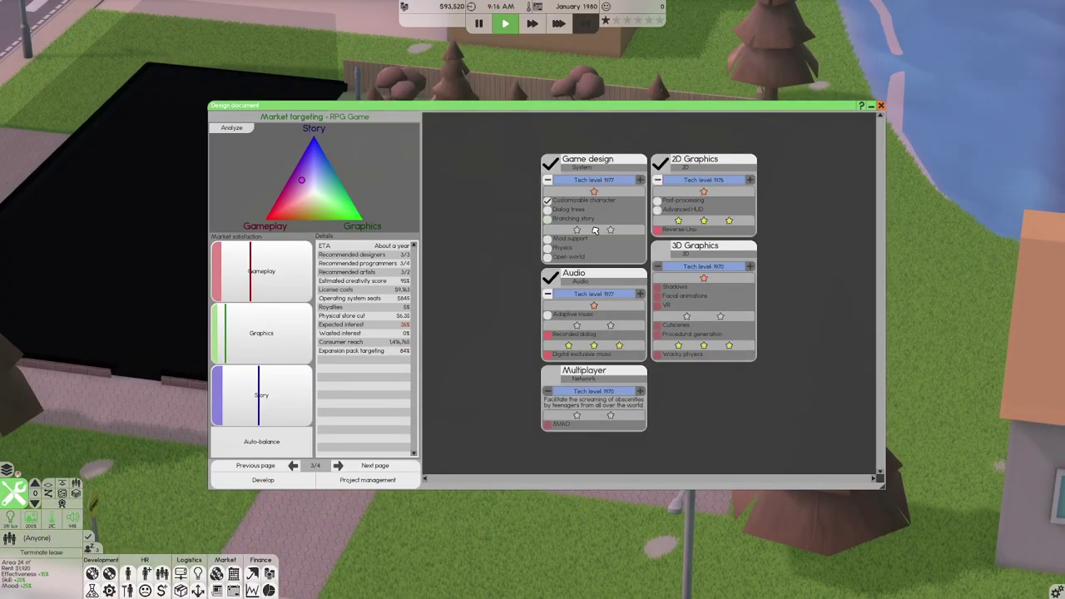
{"action": "left_click", "coordinate": [546, 210]}
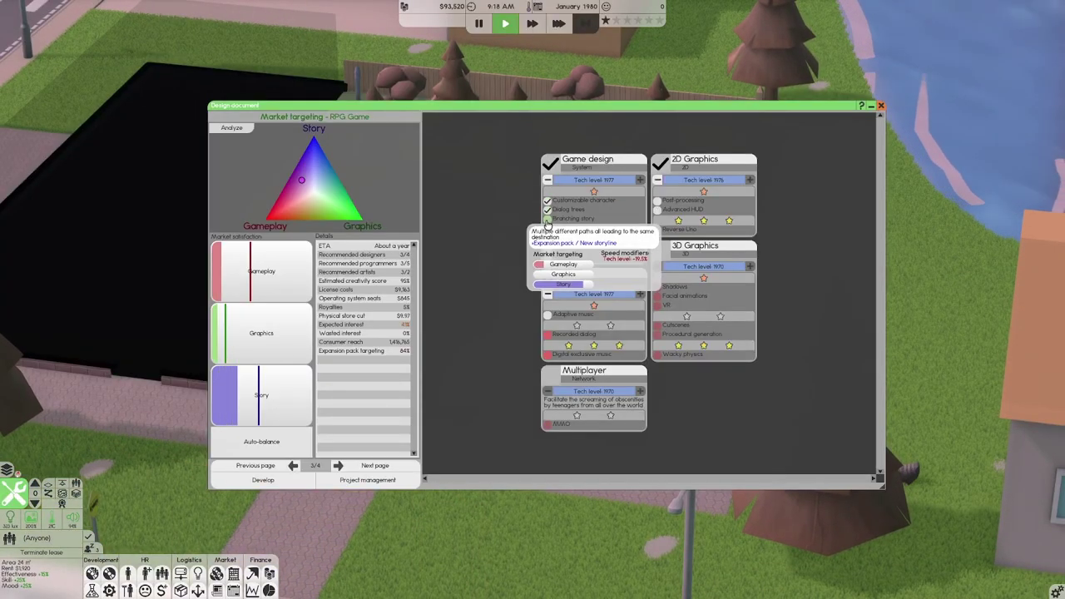
{"action": "left_click", "coordinate": [547, 220]}
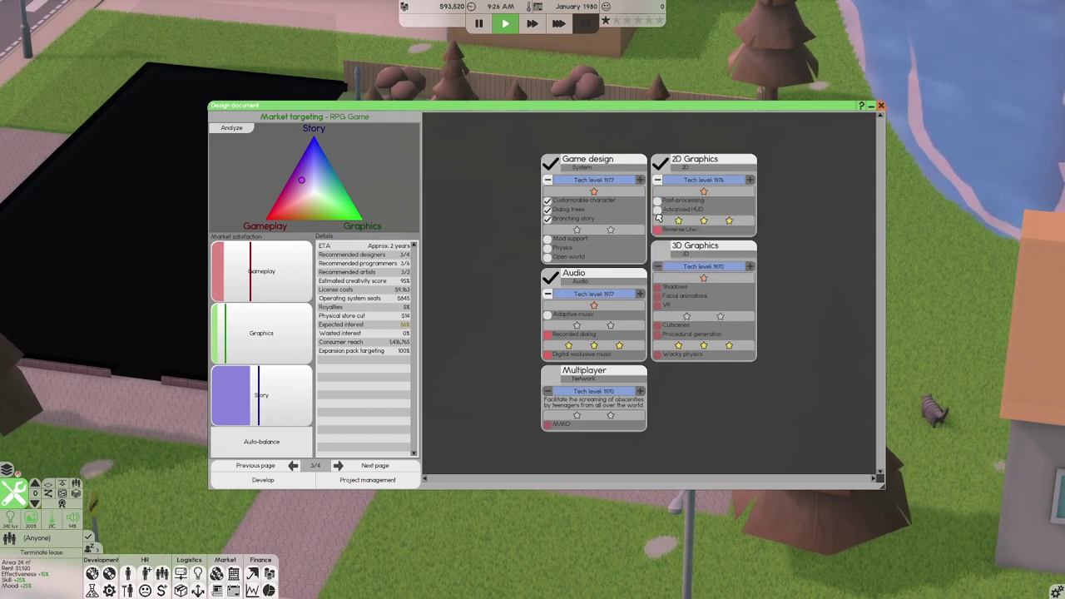
{"action": "left_click", "coordinate": [660, 206]}
{"action": "left_click", "coordinate": [262, 441]}
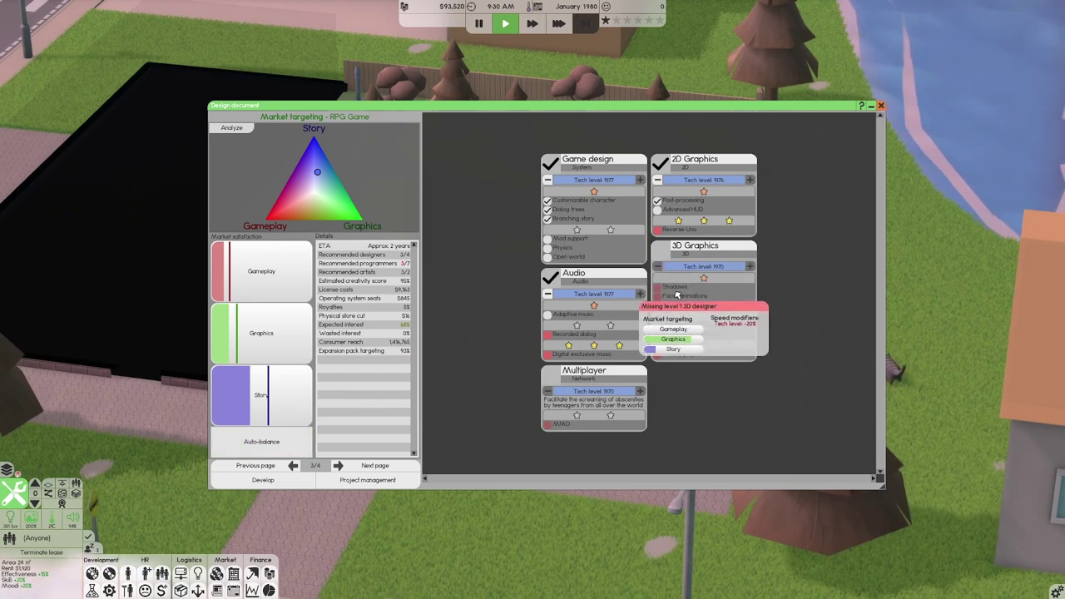
{"action": "mouse_move", "coordinate": [548, 257]}
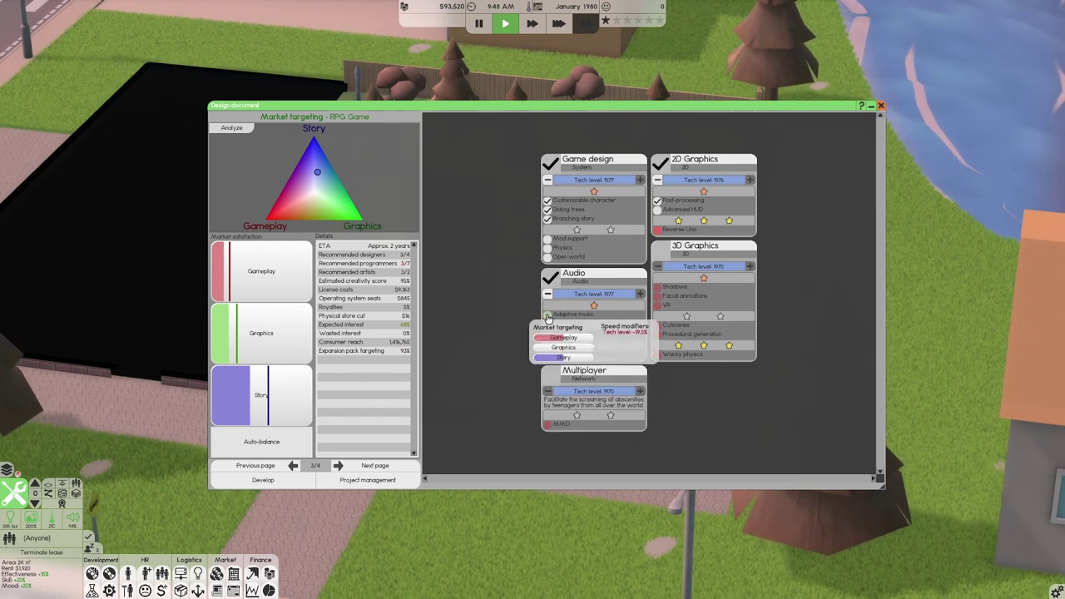
Keep adaptive music, drop open world, and auto-balance the market targeting.
{"action": "left_click", "coordinate": [548, 258]}
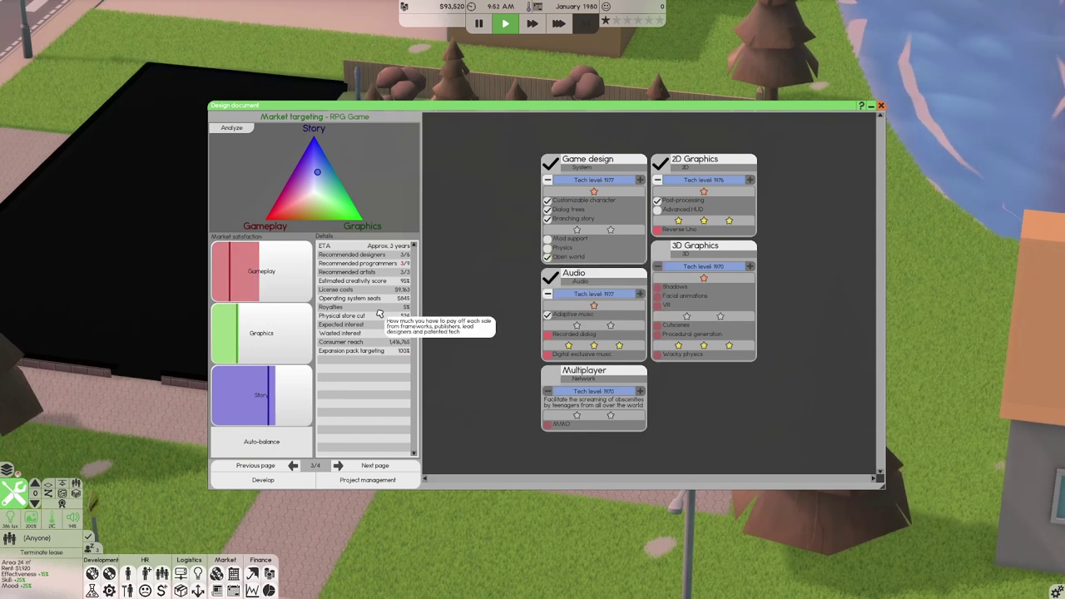
{"action": "left_click", "coordinate": [548, 317]}
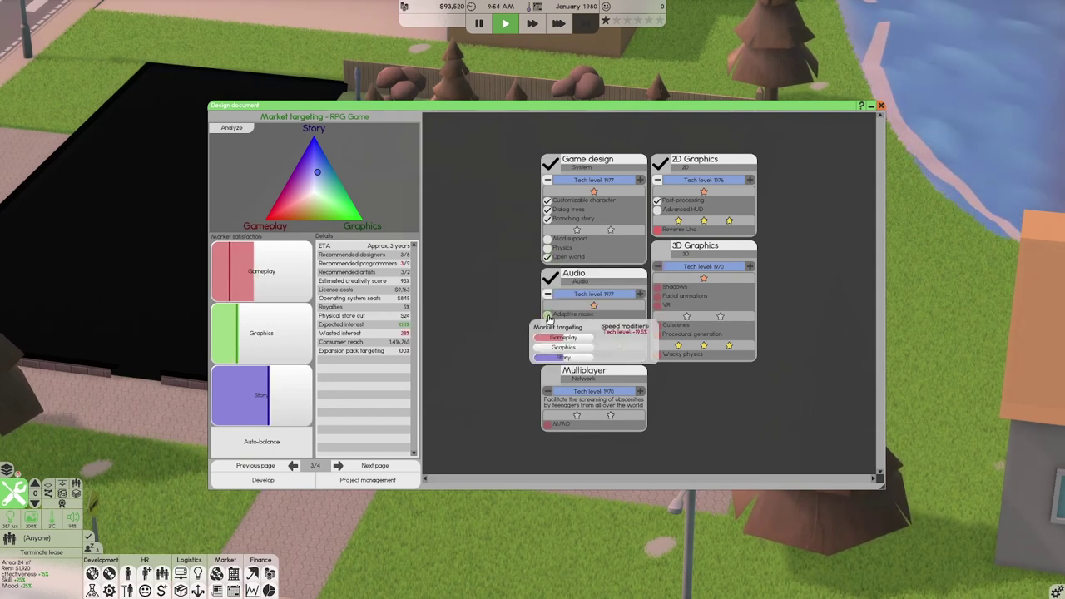
{"action": "left_click", "coordinate": [282, 442]}
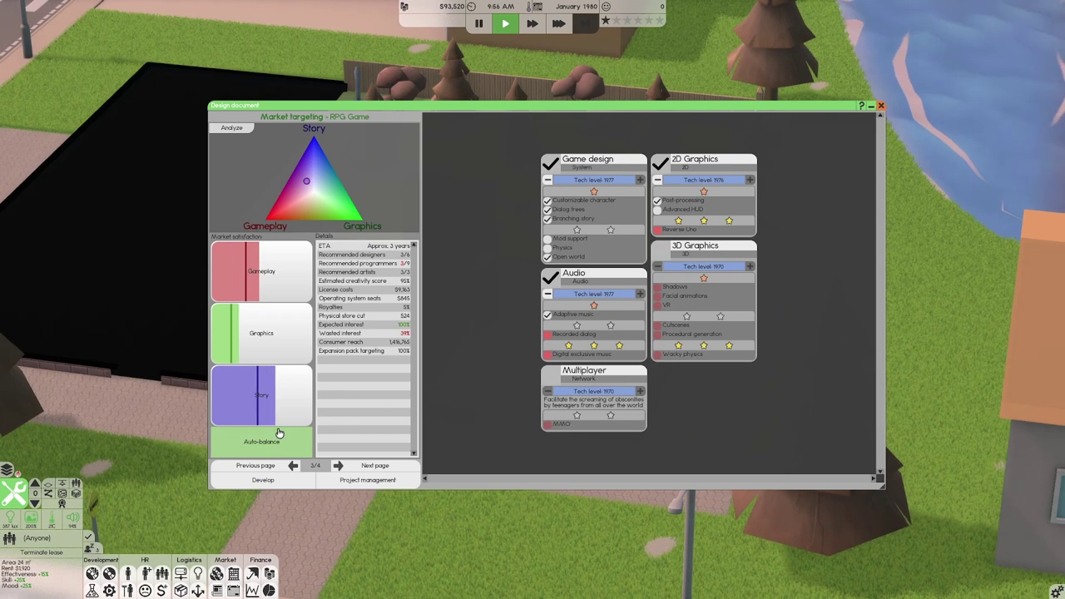
{"action": "left_click", "coordinate": [549, 259]}
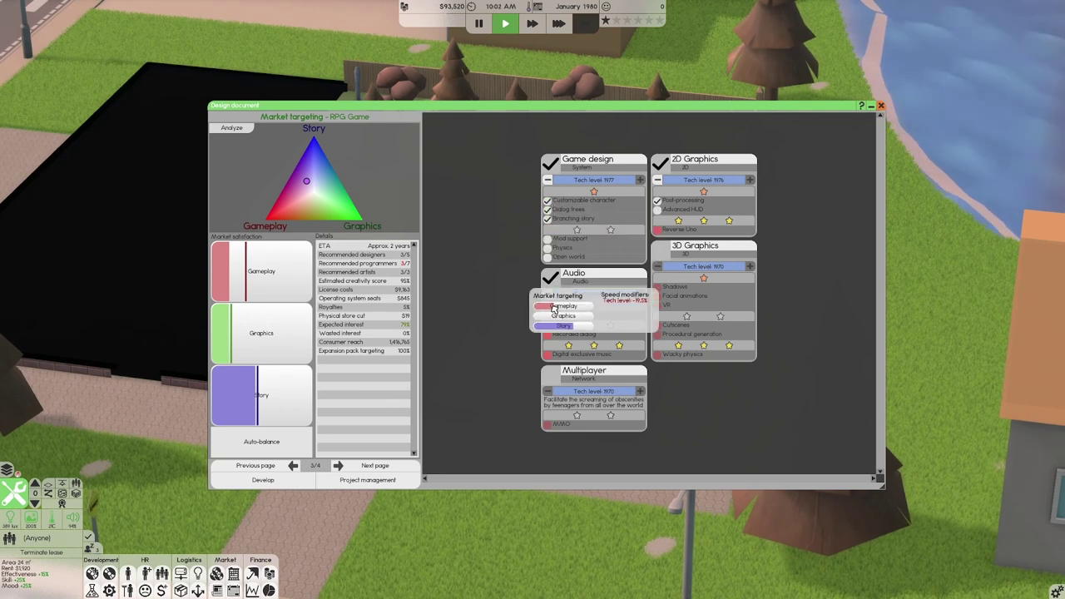
{"action": "left_click", "coordinate": [261, 441]}
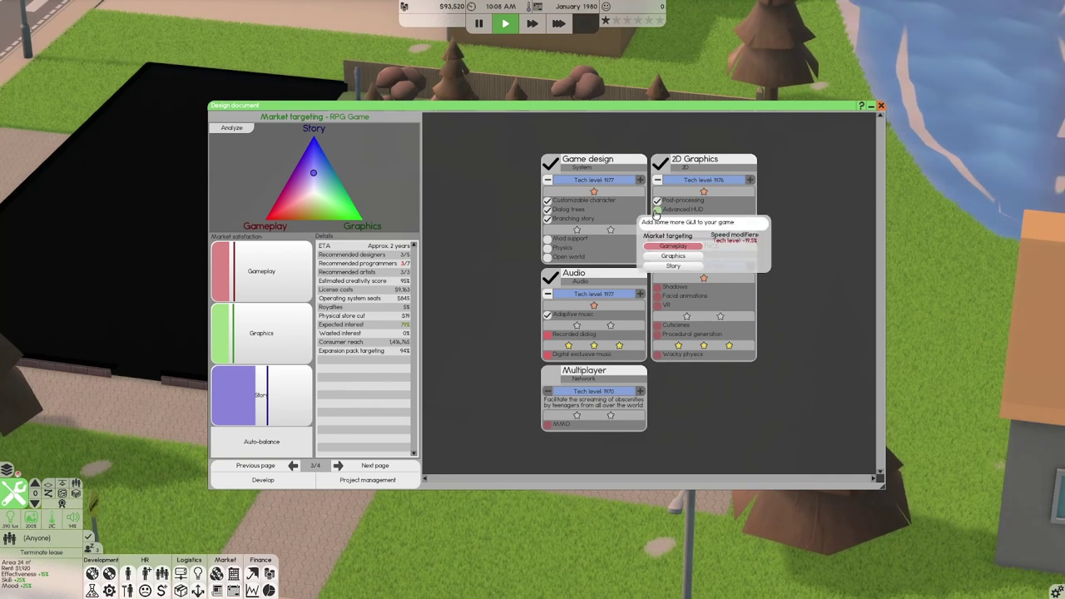
Try and revert the advanced HUD, remove mod support, and auto-balance again.
{"action": "left_click", "coordinate": [656, 210]}
{"action": "left_click", "coordinate": [263, 441]}
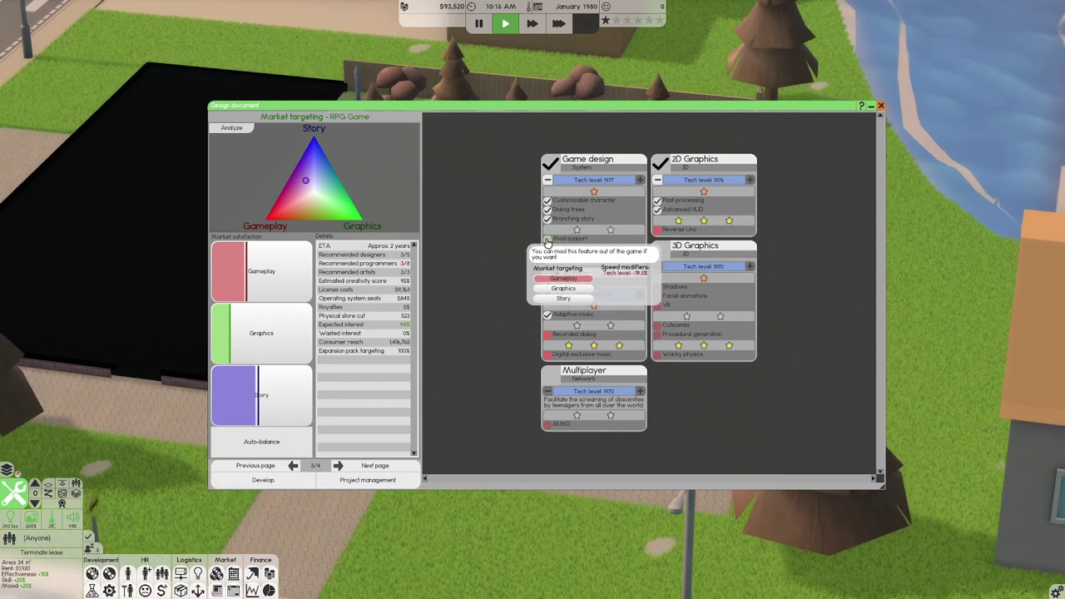
{"action": "left_click", "coordinate": [548, 240]}
{"action": "left_click", "coordinate": [657, 210]}
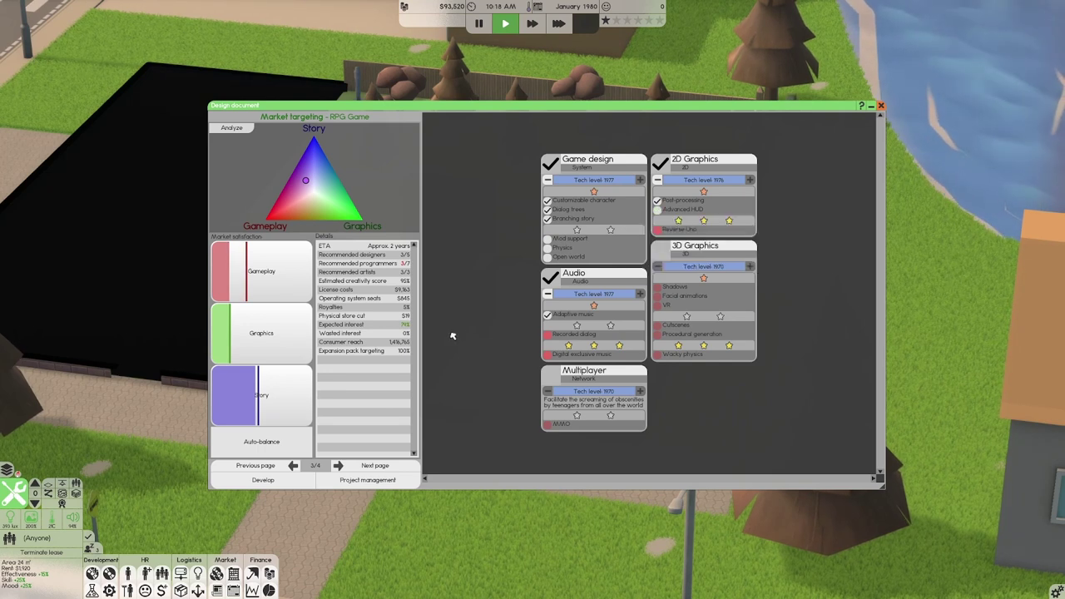
{"action": "left_click", "coordinate": [275, 444]}
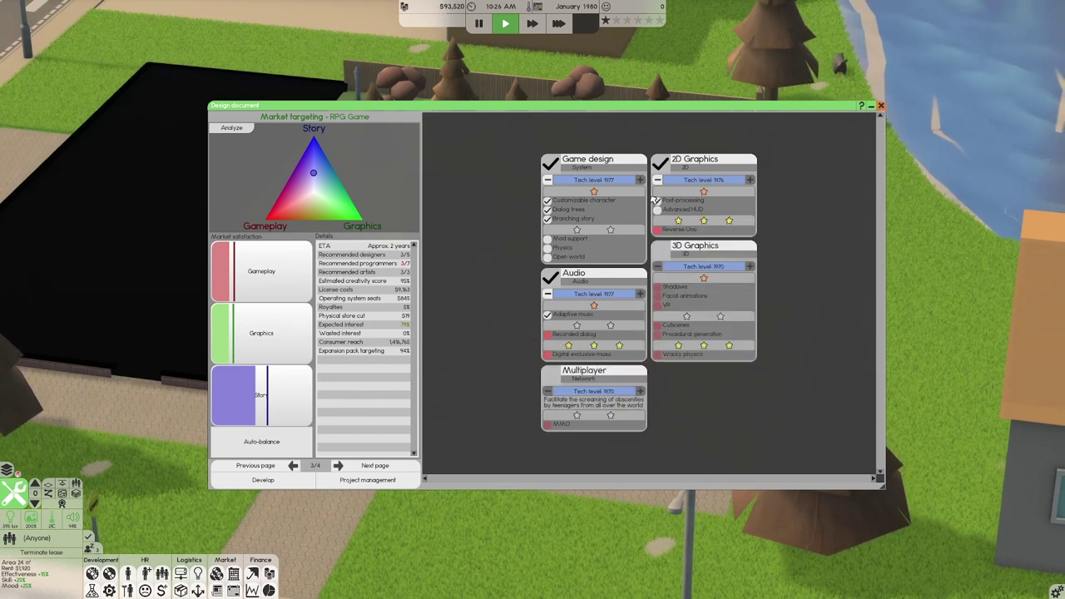
Set game design tech level to 1977, revert recorded dialog, auto-balance, and view the summary.
{"action": "left_click", "coordinate": [547, 181]}
{"action": "left_click", "coordinate": [640, 180]}
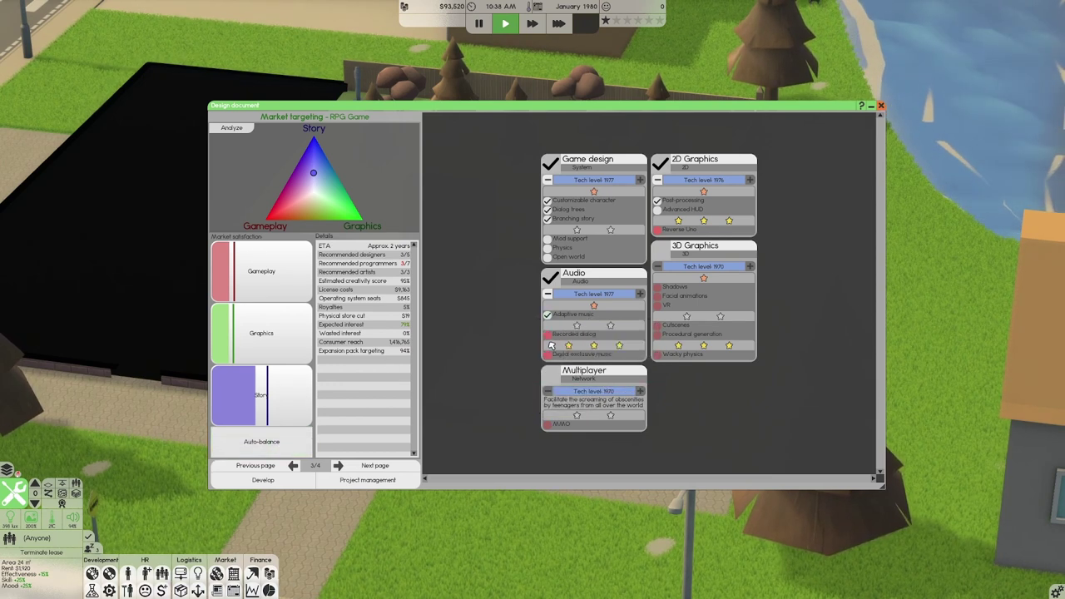
{"action": "mouse_move", "coordinate": [574, 334]}
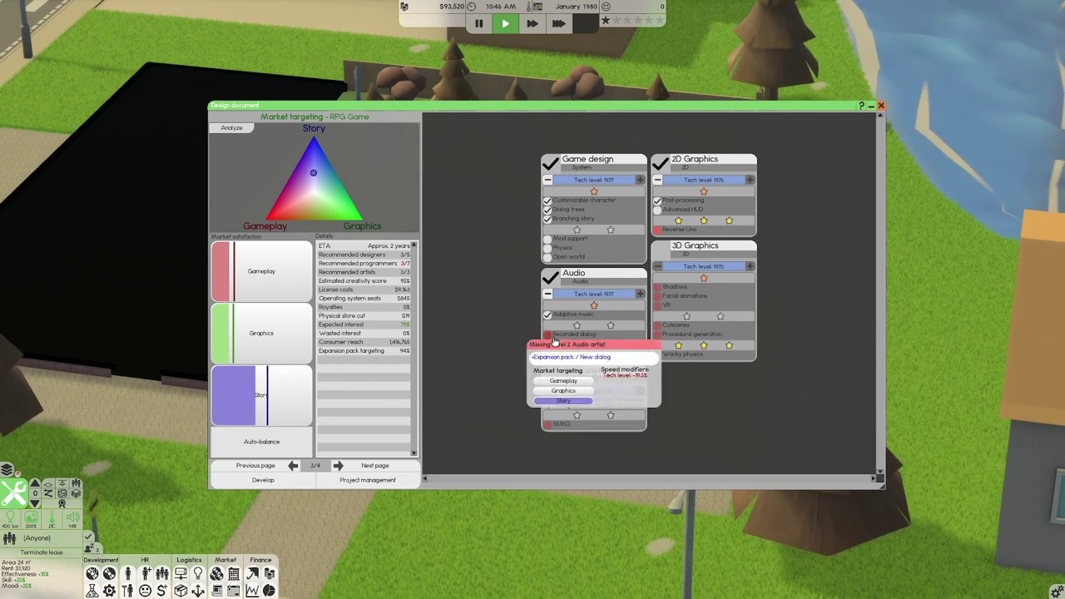
{"action": "left_click", "coordinate": [553, 337]}
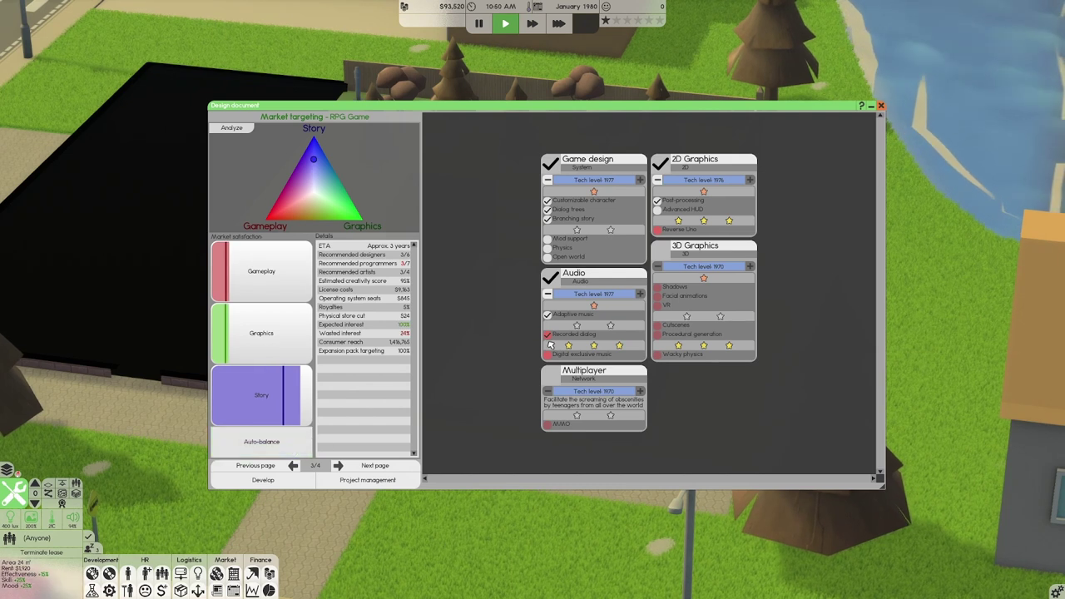
{"action": "left_click", "coordinate": [549, 337]}
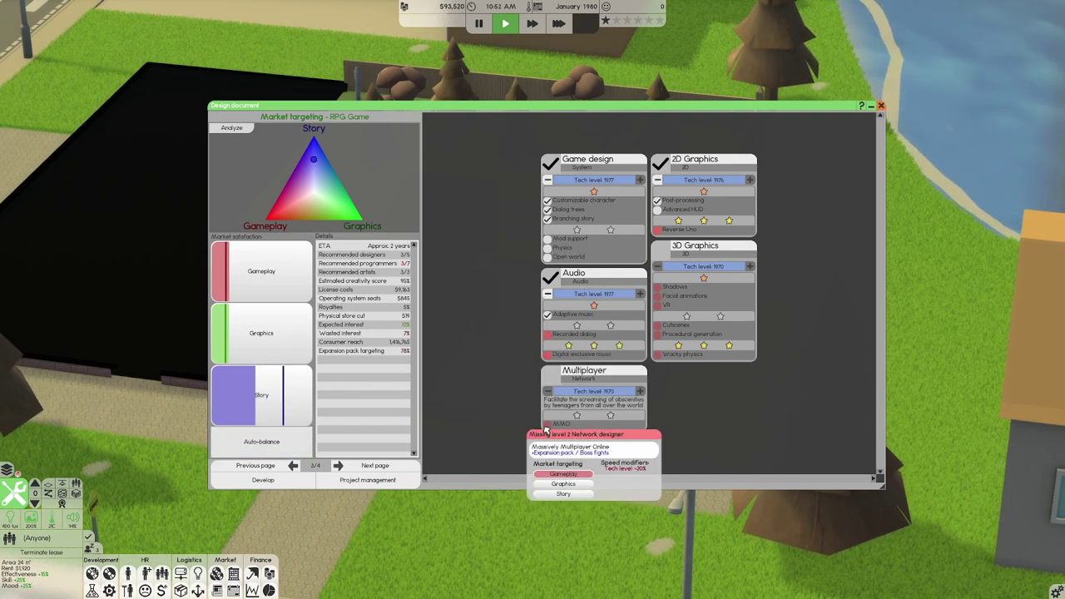
{"action": "left_click", "coordinate": [273, 442]}
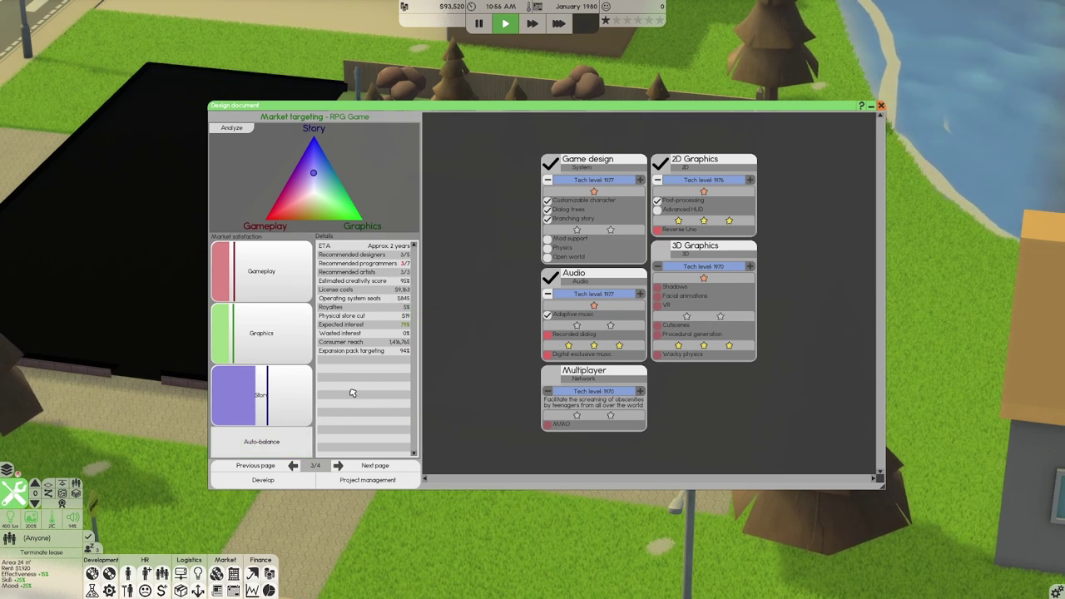
{"action": "left_click", "coordinate": [358, 466]}
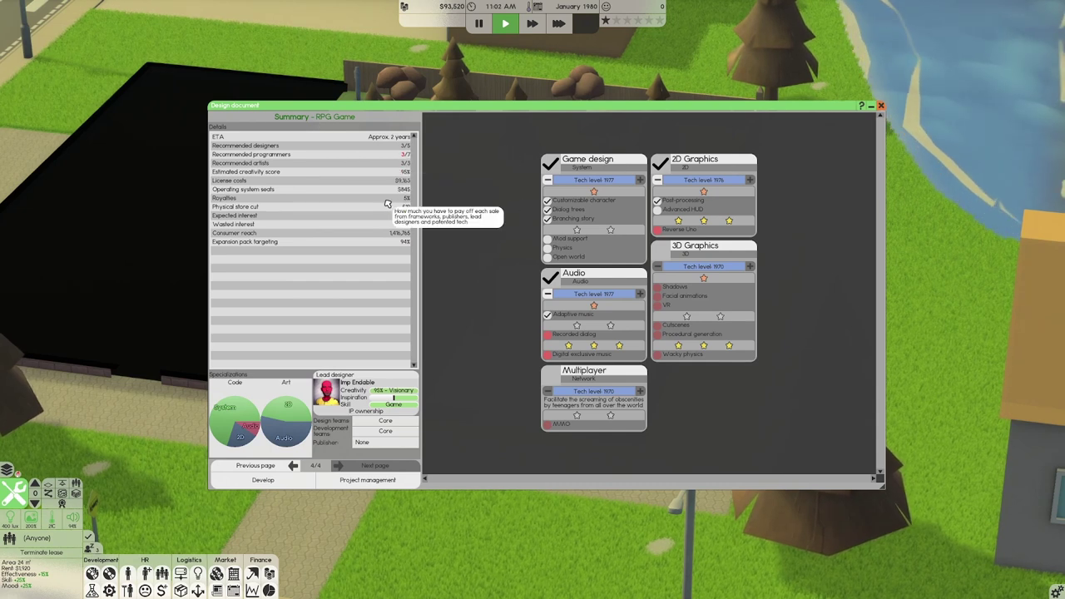
Back out of development, then drop branching story and trial an open world with auto-balance.
{"action": "left_click", "coordinate": [285, 489]}
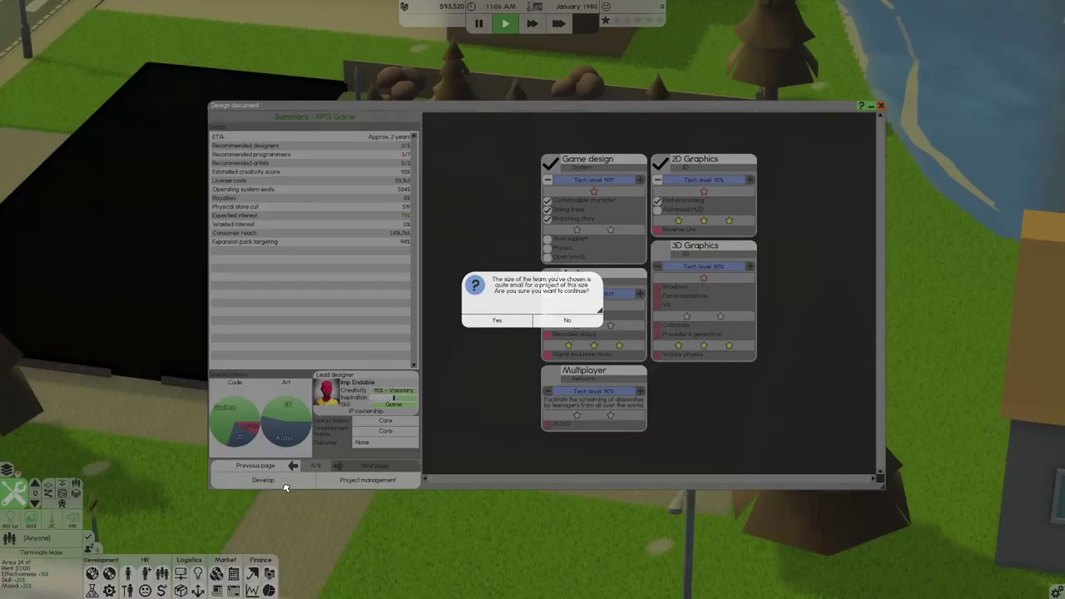
{"action": "left_click", "coordinate": [570, 322]}
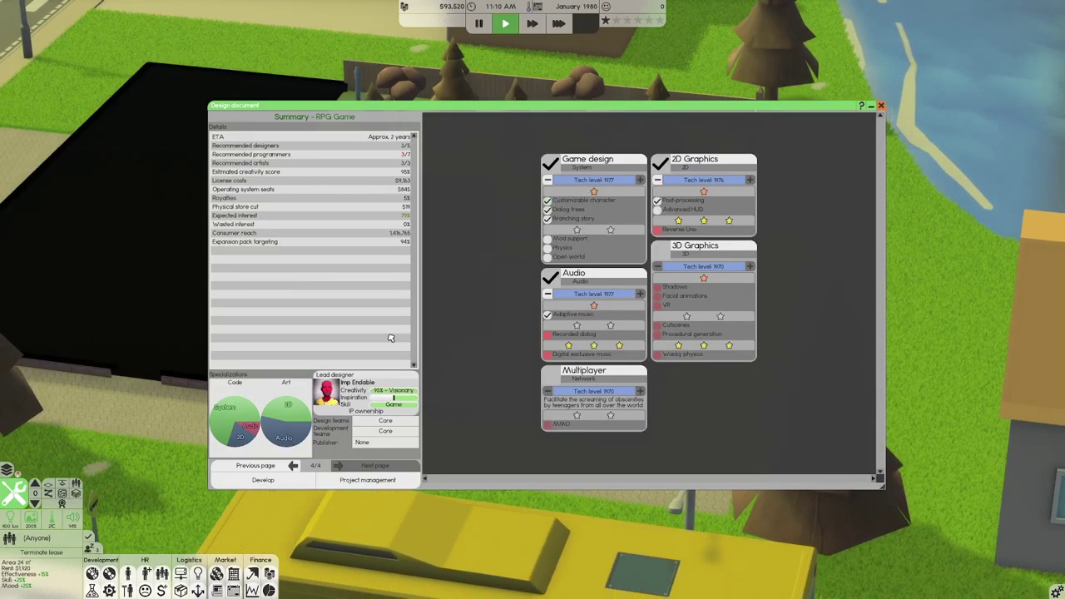
{"action": "left_click", "coordinate": [290, 465]}
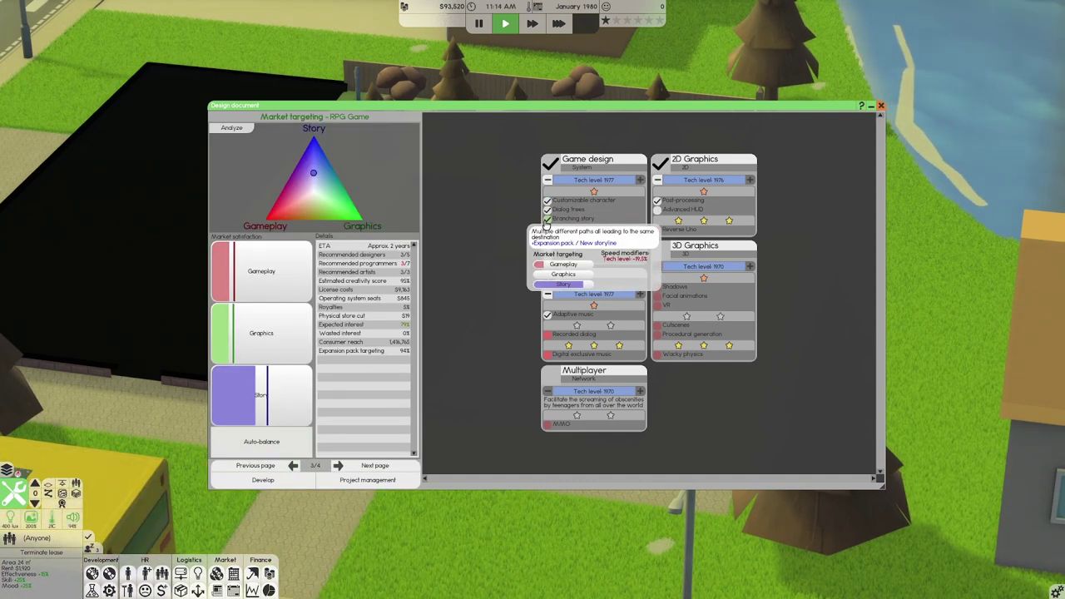
{"action": "left_click", "coordinate": [547, 218]}
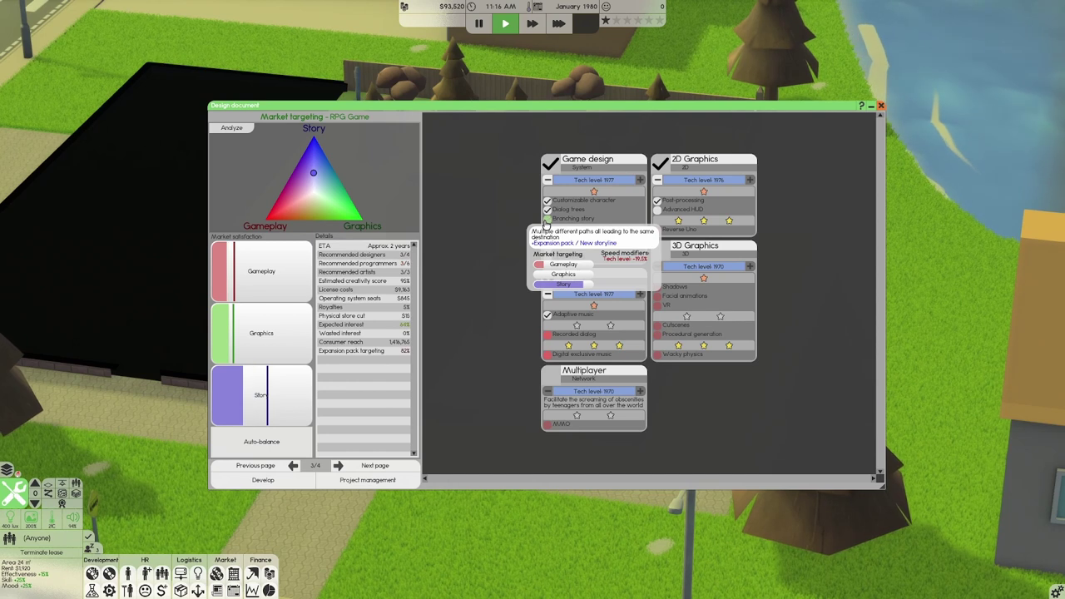
{"action": "left_click", "coordinate": [262, 441]}
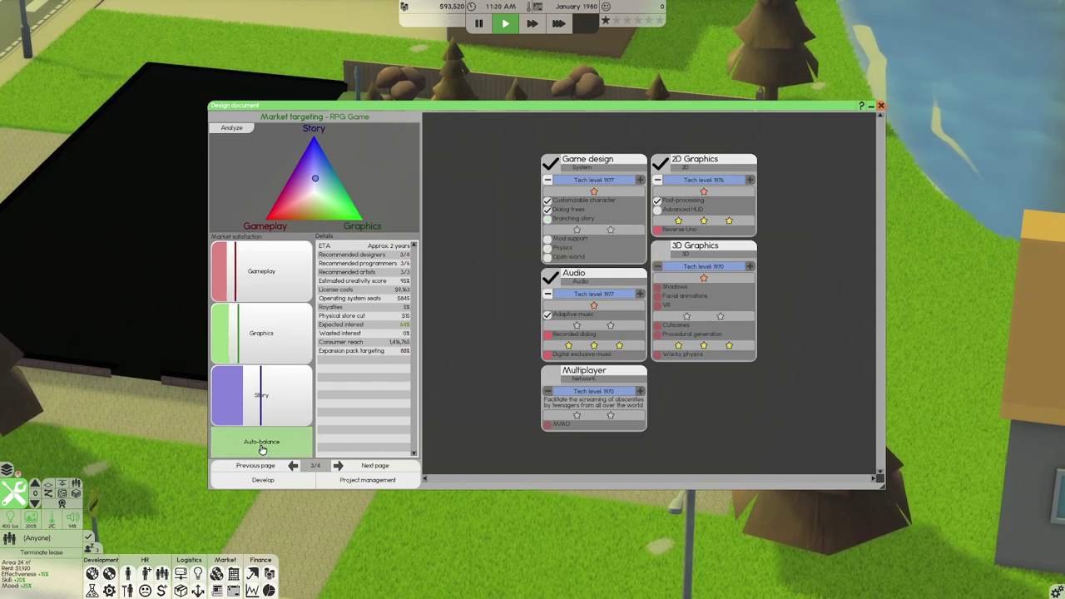
{"action": "left_click", "coordinate": [548, 256]}
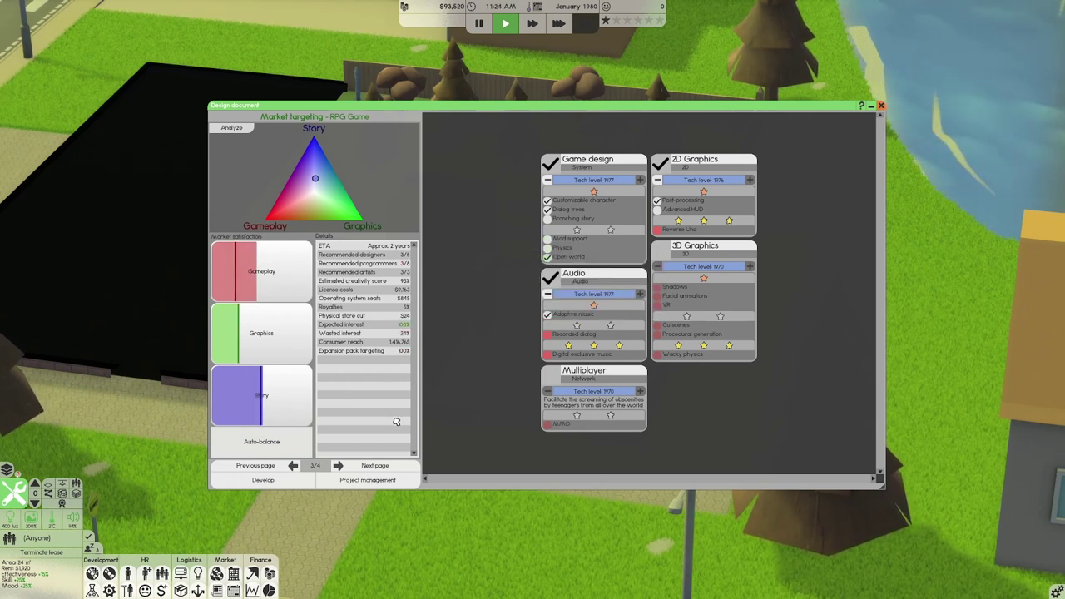
{"action": "left_click", "coordinate": [260, 445]}
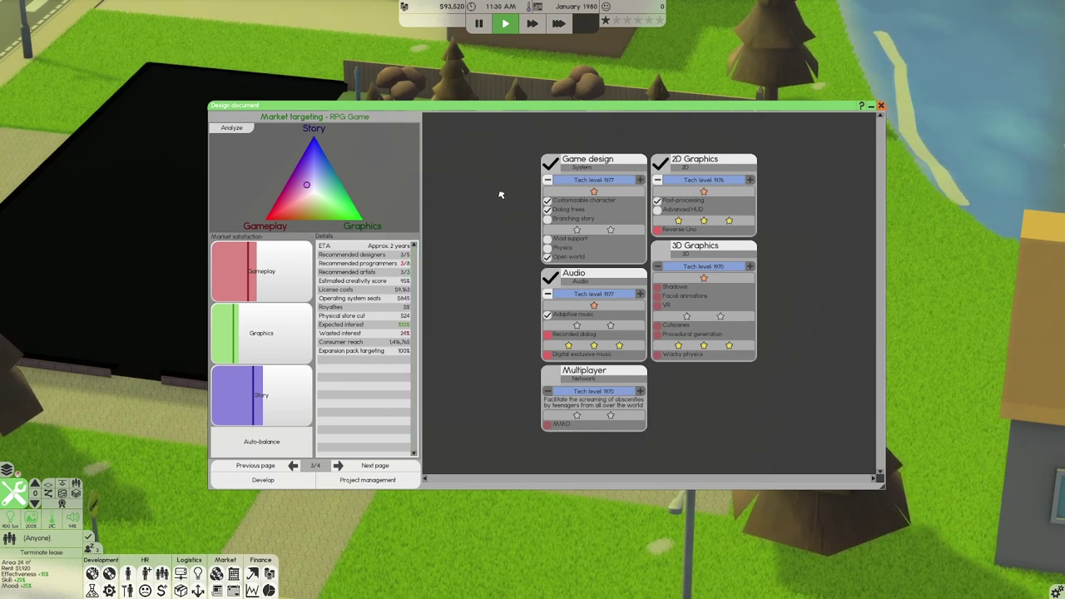
Check the market analysis, remove the open world, restore branching story and rebalance targeting.
{"action": "left_click", "coordinate": [249, 130]}
{"action": "key", "text": "Escape"}
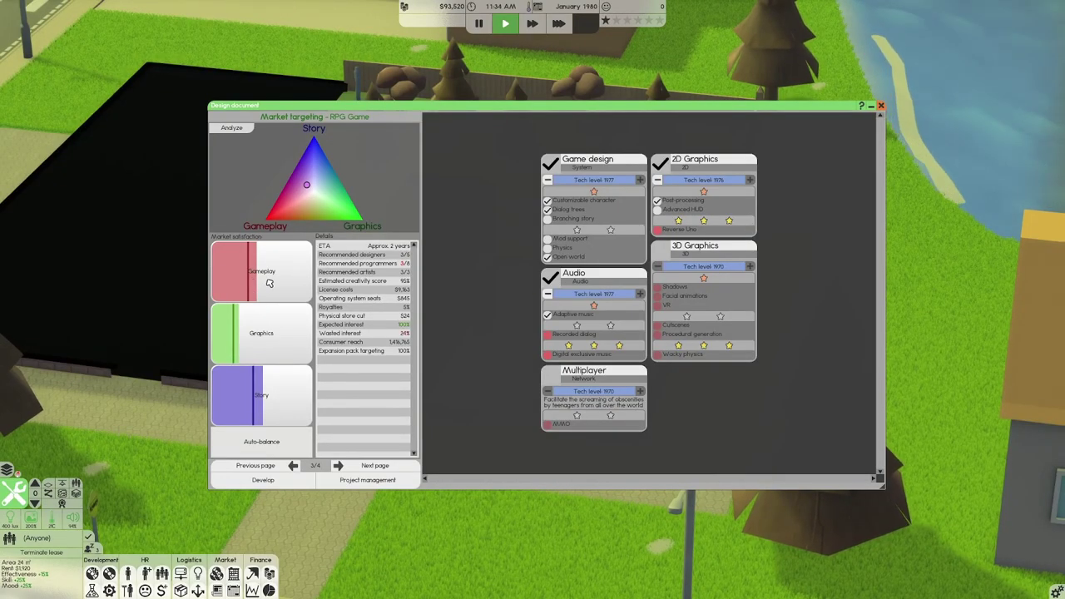
{"action": "left_click", "coordinate": [548, 258]}
{"action": "left_click", "coordinate": [547, 219]}
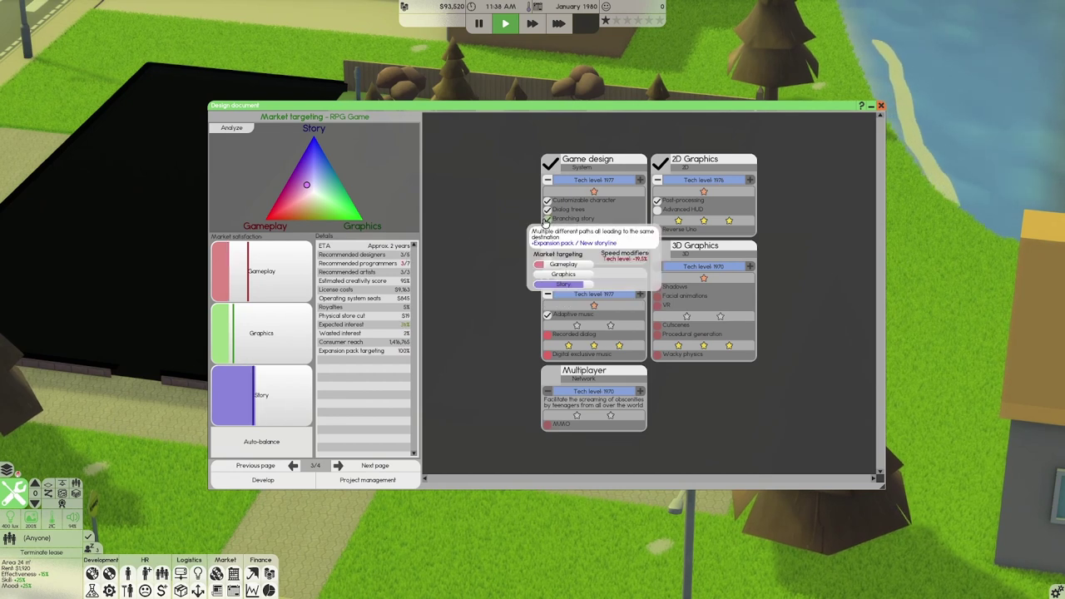
{"action": "left_click", "coordinate": [262, 442]}
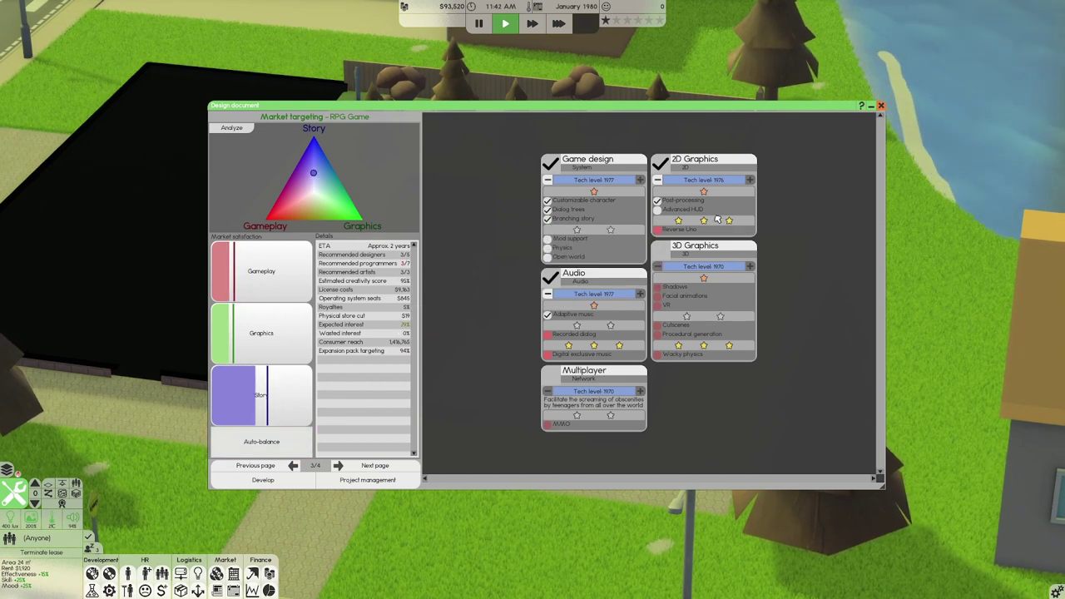
Add recorded dialog and dialog trees, drop branching story, auto-balance to 100%, and view the summary.
{"action": "left_click", "coordinate": [564, 336]}
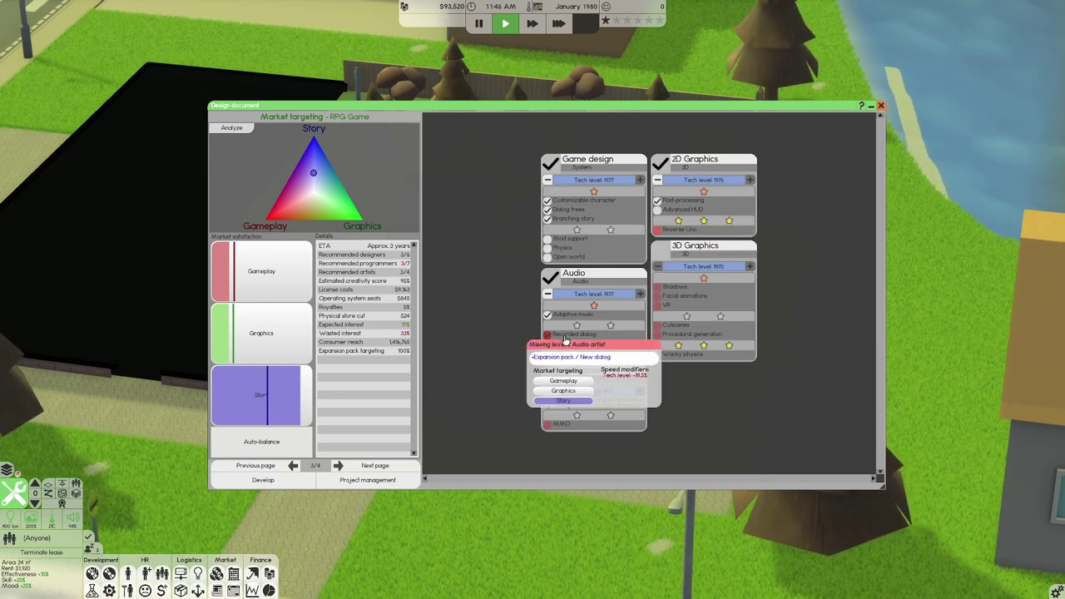
{"action": "left_click", "coordinate": [548, 210]}
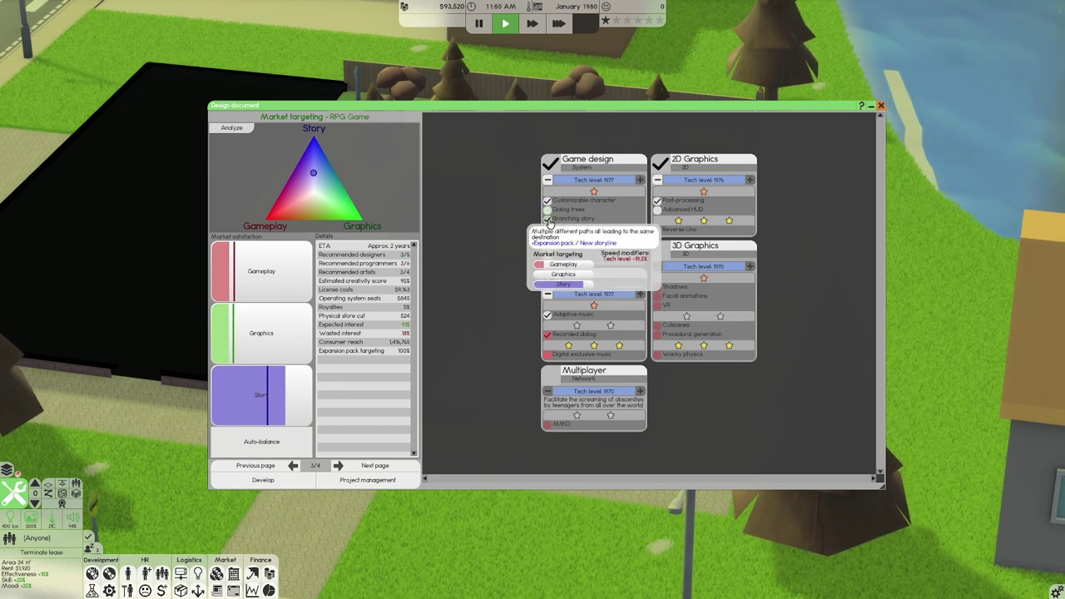
{"action": "left_click", "coordinate": [547, 219]}
{"action": "left_click", "coordinate": [547, 219]}
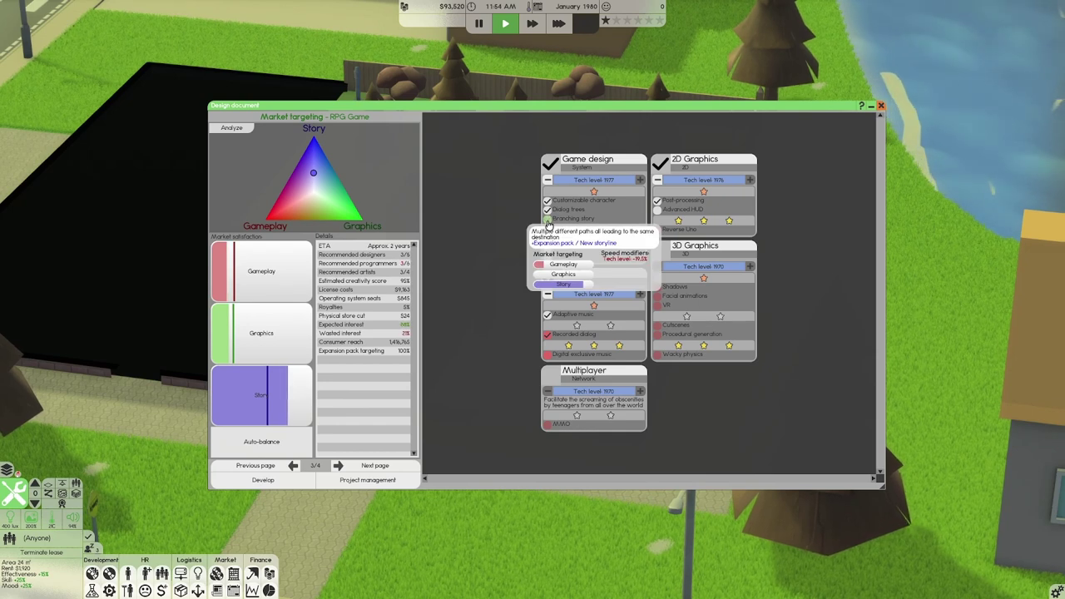
{"action": "left_click", "coordinate": [278, 446]}
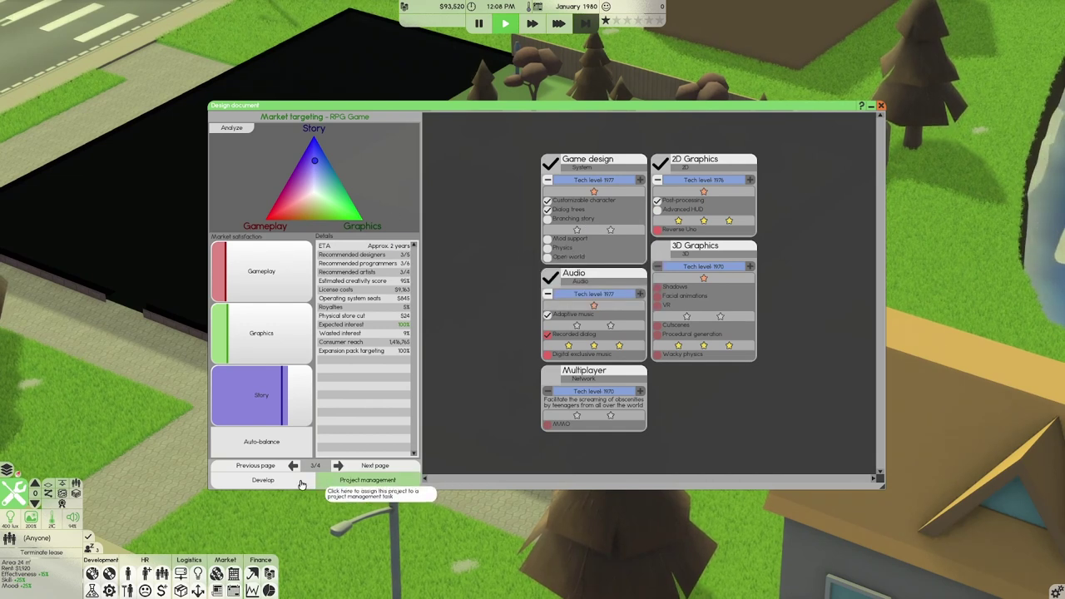
{"action": "left_click", "coordinate": [337, 465]}
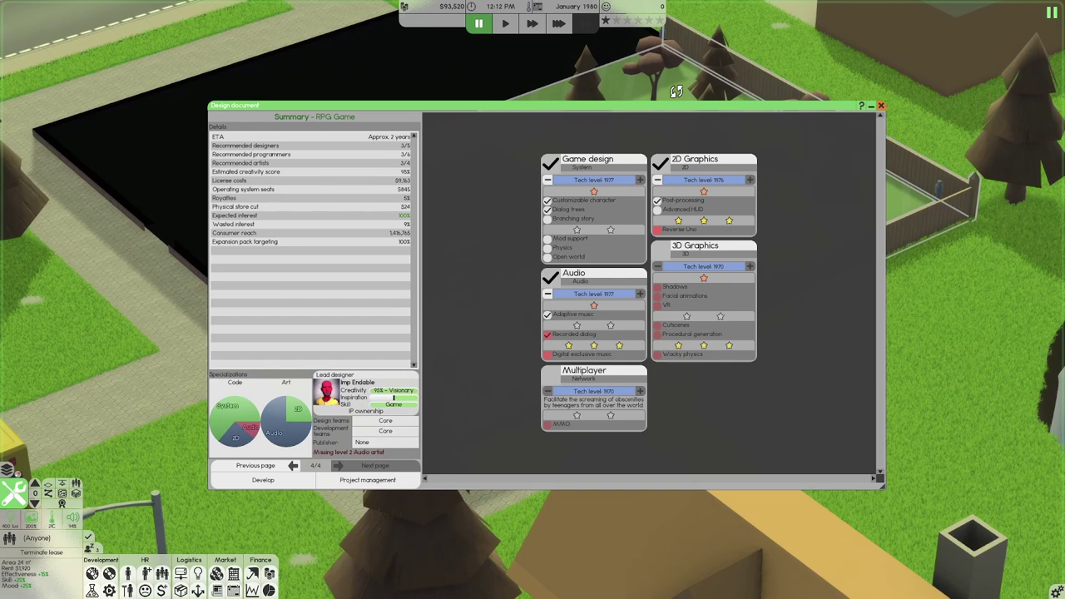
{"action": "mouse_move", "coordinate": [619, 185]}
{"action": "left_mouse_down"}
{"action": "mouse_move", "coordinate": [591, 83]}
{"action": "mouse_move", "coordinate": [245, 462]}
{"action": "left_mouse_up"}
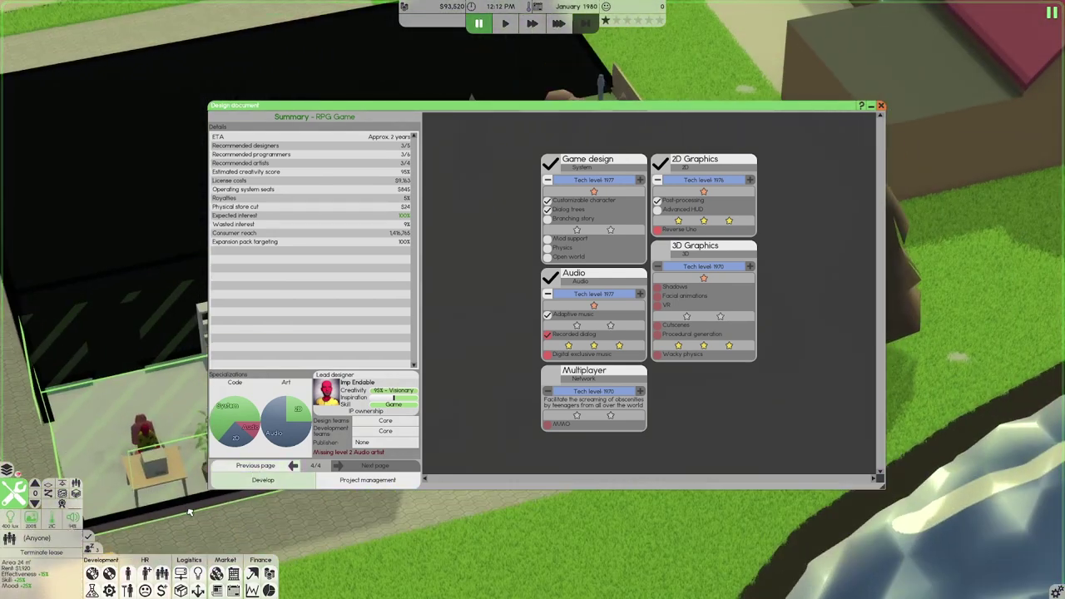
Set up an applicant search for an Artist with Programmer secondary role at Medium salary.
{"action": "left_click", "coordinate": [145, 574]}
{"action": "left_click", "coordinate": [164, 123]}
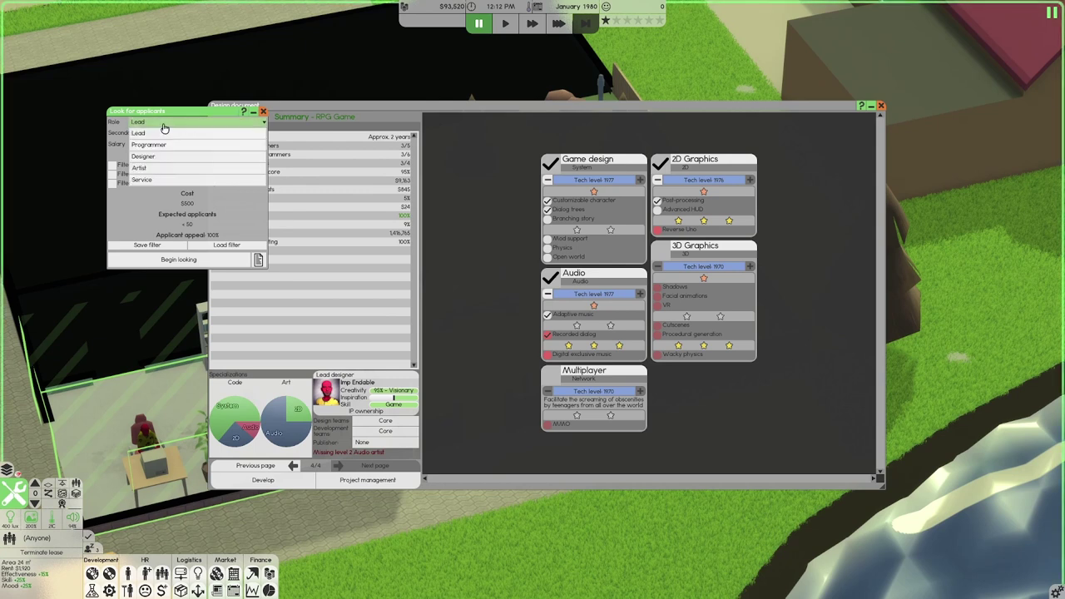
{"action": "left_click", "coordinate": [179, 148]}
{"action": "left_click", "coordinate": [180, 134]}
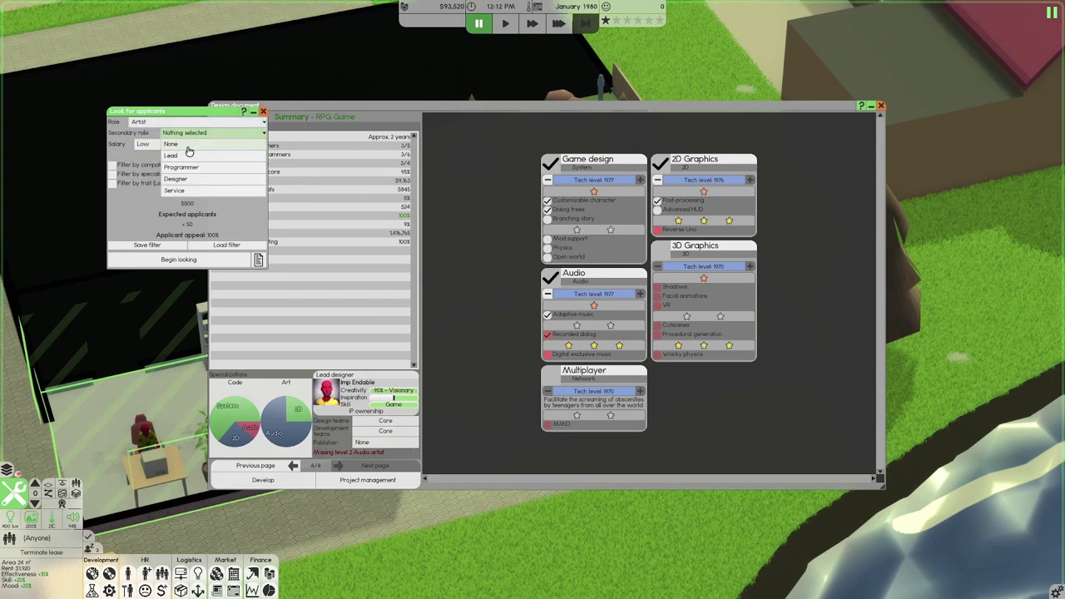
{"action": "left_click", "coordinate": [182, 167]}
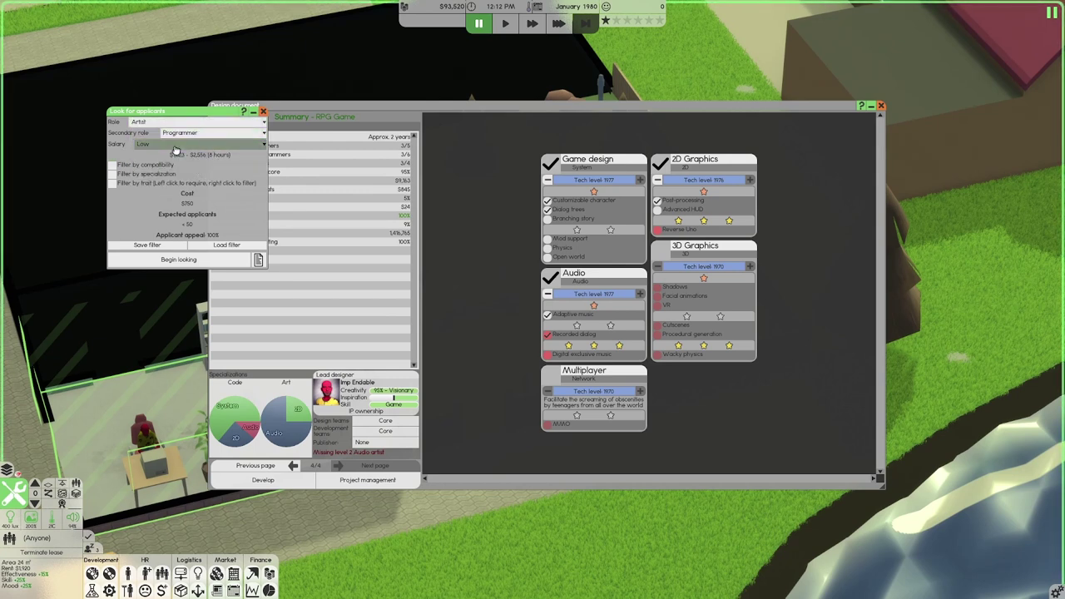
{"action": "left_click", "coordinate": [199, 144]}
{"action": "left_click", "coordinate": [175, 167]}
Filter for Core compatibility, prioritise Audio, require Modest, exclude Just the flu and Cupholder, then search.
{"action": "left_click", "coordinate": [133, 165]}
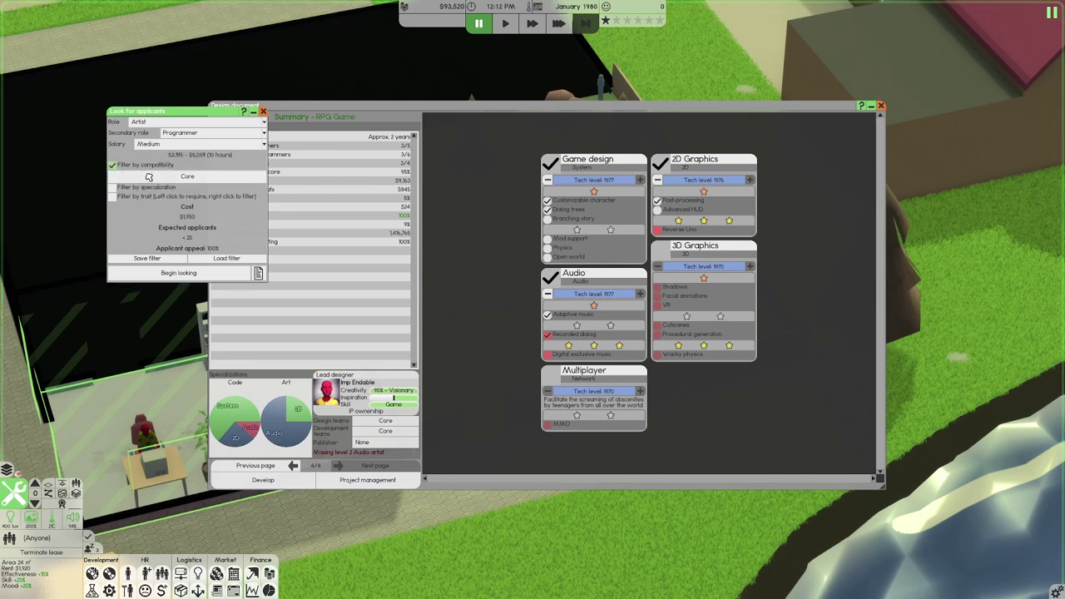
{"action": "left_click", "coordinate": [134, 188]}
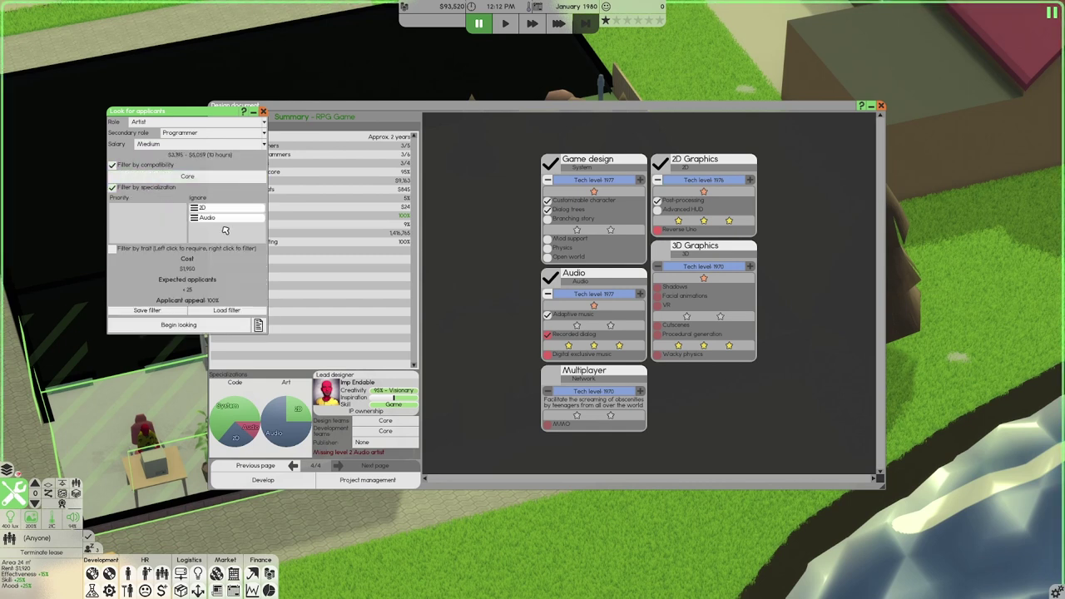
{"action": "left_click_drag", "start_coordinate": [183, 220], "coordinate": [146, 209]}
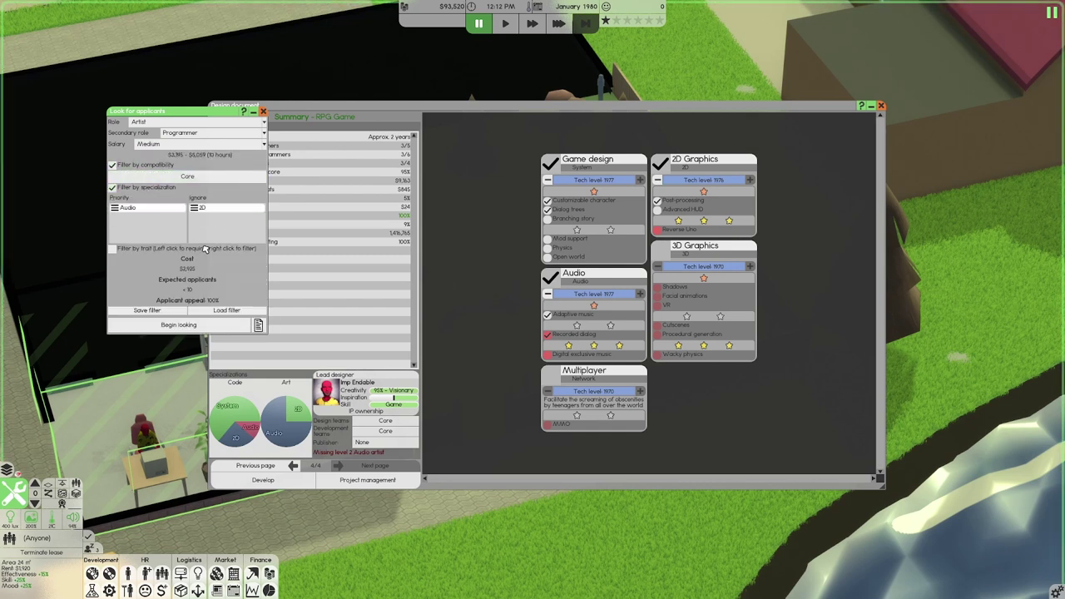
{"action": "left_click", "coordinate": [161, 250]}
{"action": "left_click", "coordinate": [175, 266]}
{"action": "right_click", "coordinate": [256, 286]}
{"action": "right_click", "coordinate": [137, 329]}
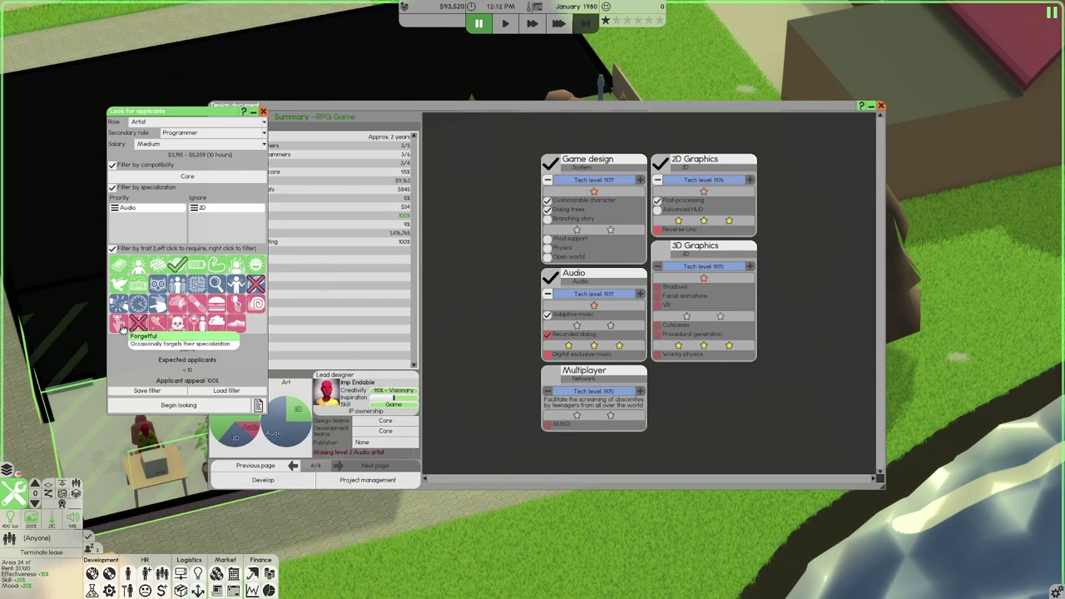
{"action": "left_click", "coordinate": [179, 405]}
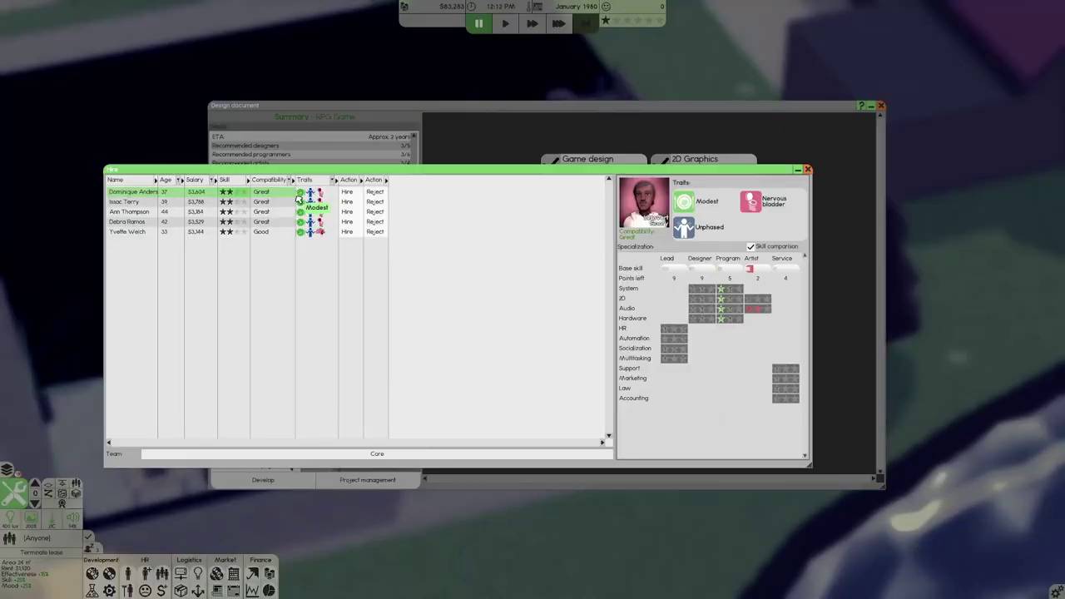
Compare the skills of all five applicants.
{"action": "left_click", "coordinate": [143, 203]}
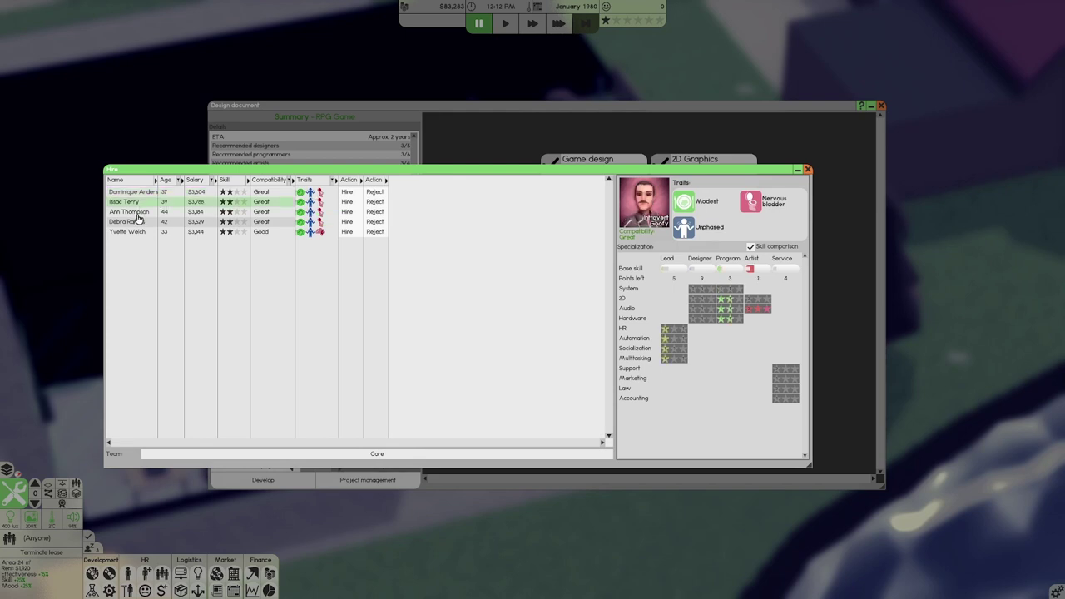
{"action": "left_click", "coordinate": [139, 213]}
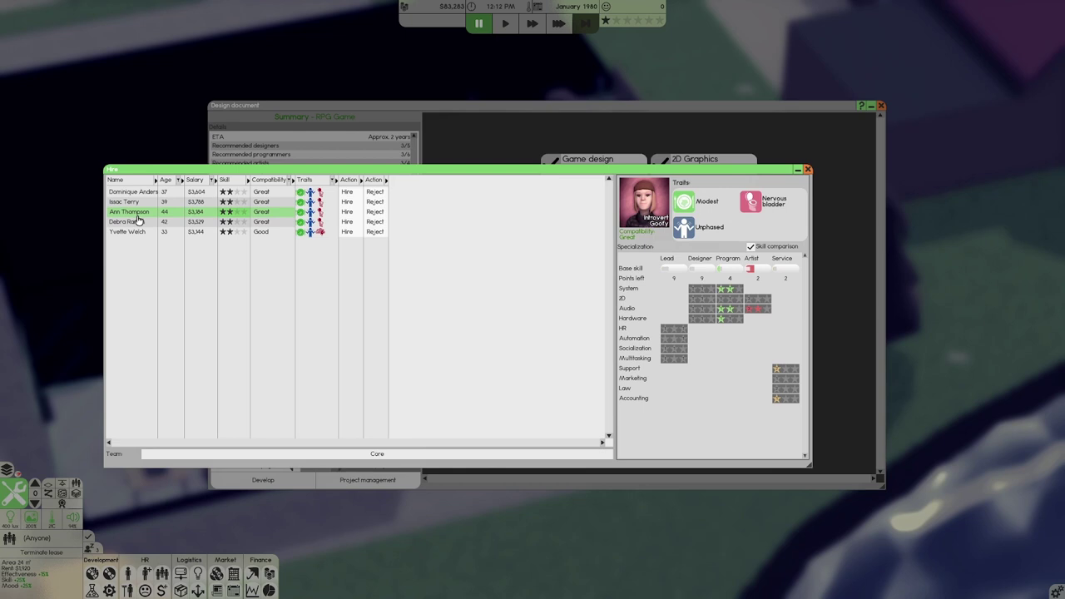
{"action": "left_click", "coordinate": [140, 222]}
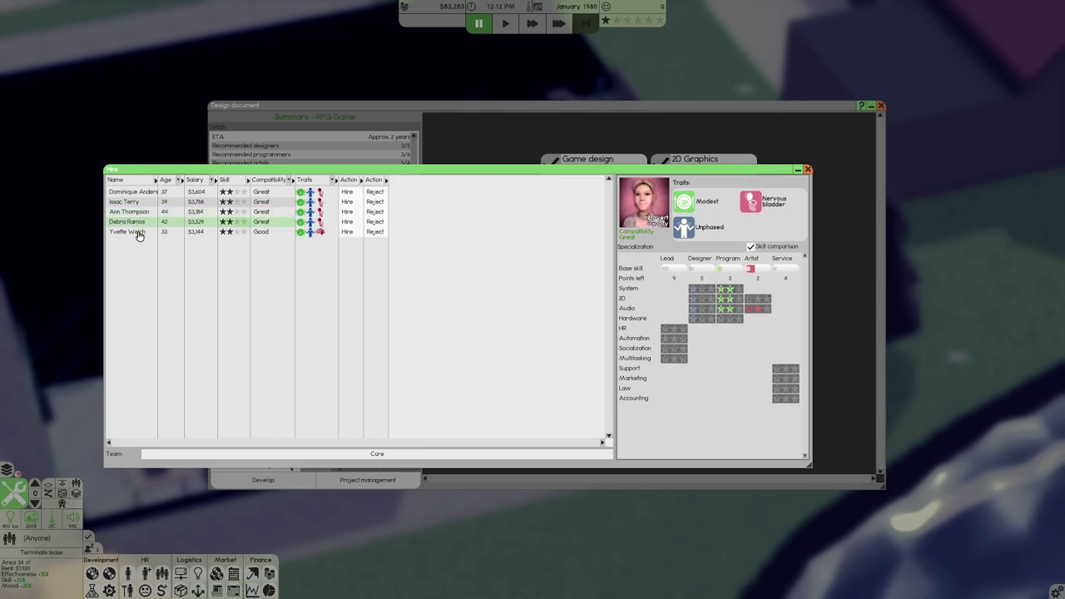
{"action": "left_click", "coordinate": [139, 235]}
{"action": "left_click", "coordinate": [135, 223]}
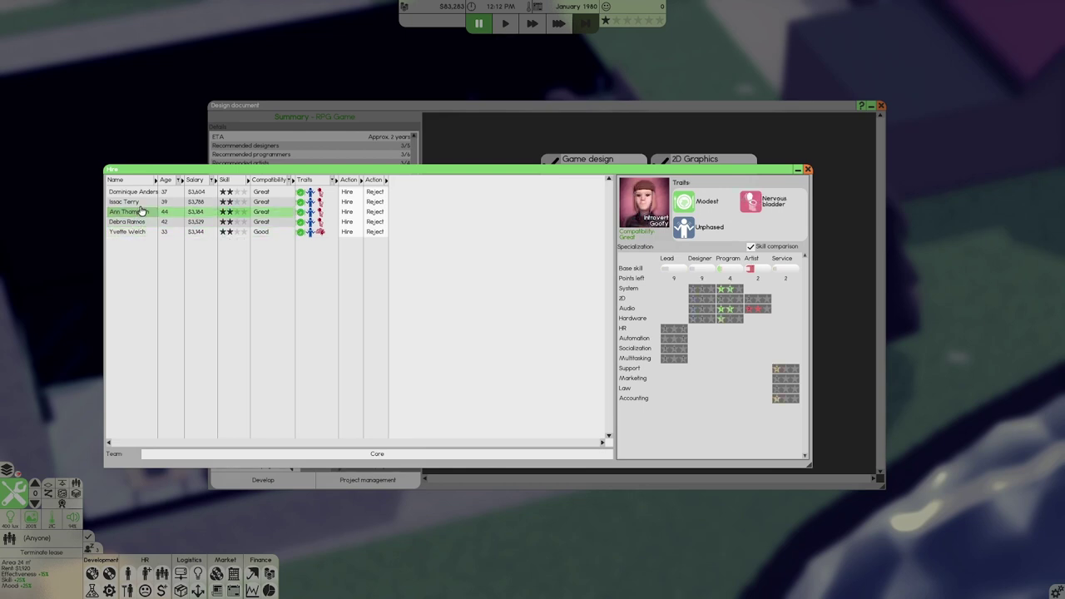
{"action": "left_click", "coordinate": [142, 193]}
{"action": "left_click", "coordinate": [139, 213]}
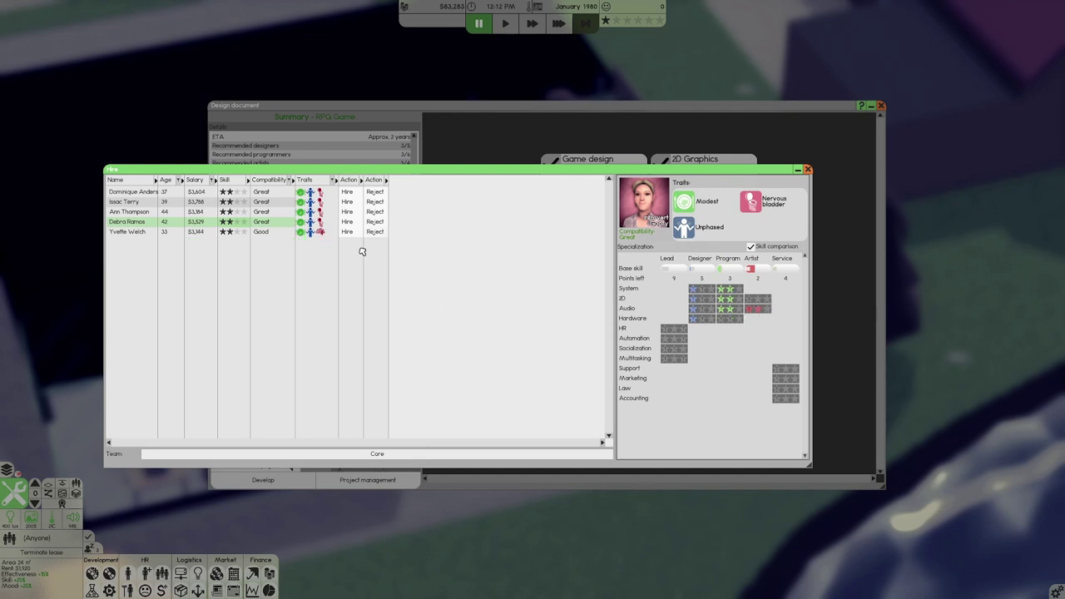
Hire the 42-year-old applicant despite limited funds and close the applicant list.
{"action": "left_click", "coordinate": [344, 222]}
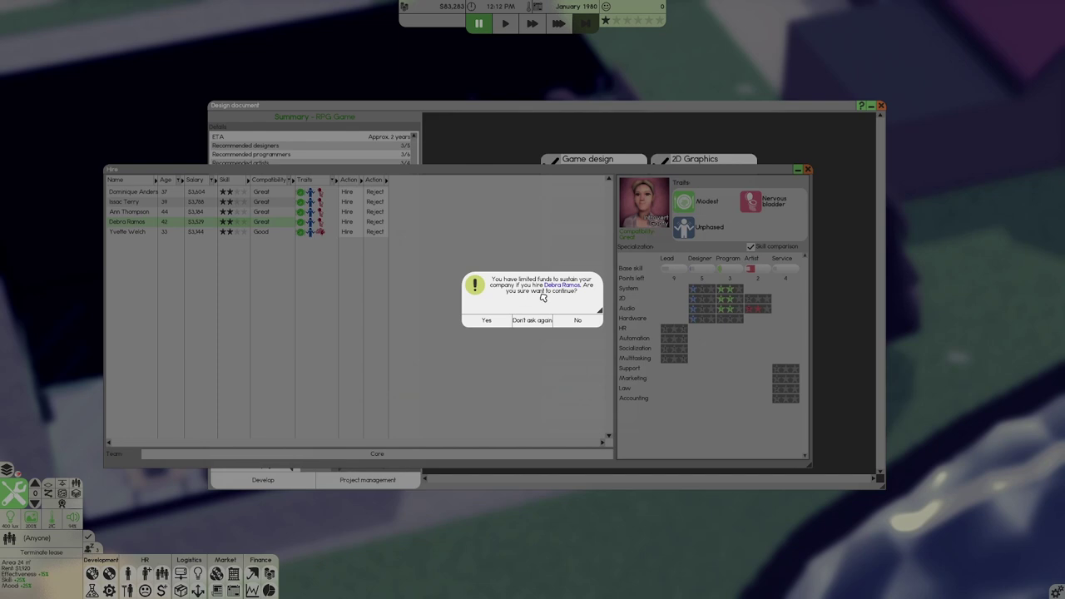
{"action": "left_click", "coordinate": [500, 321]}
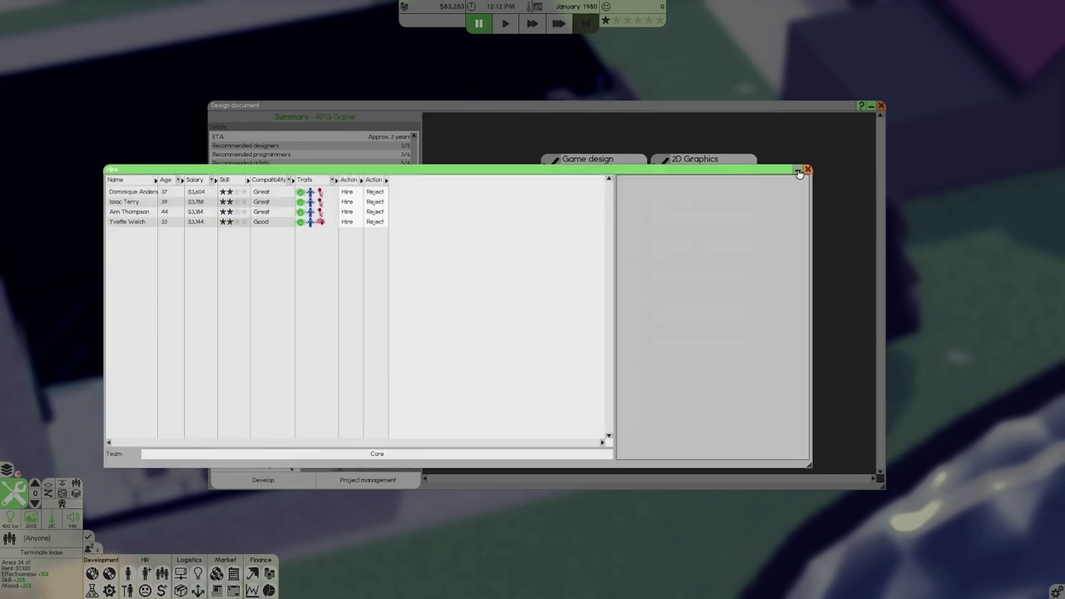
{"action": "left_click", "coordinate": [807, 170]}
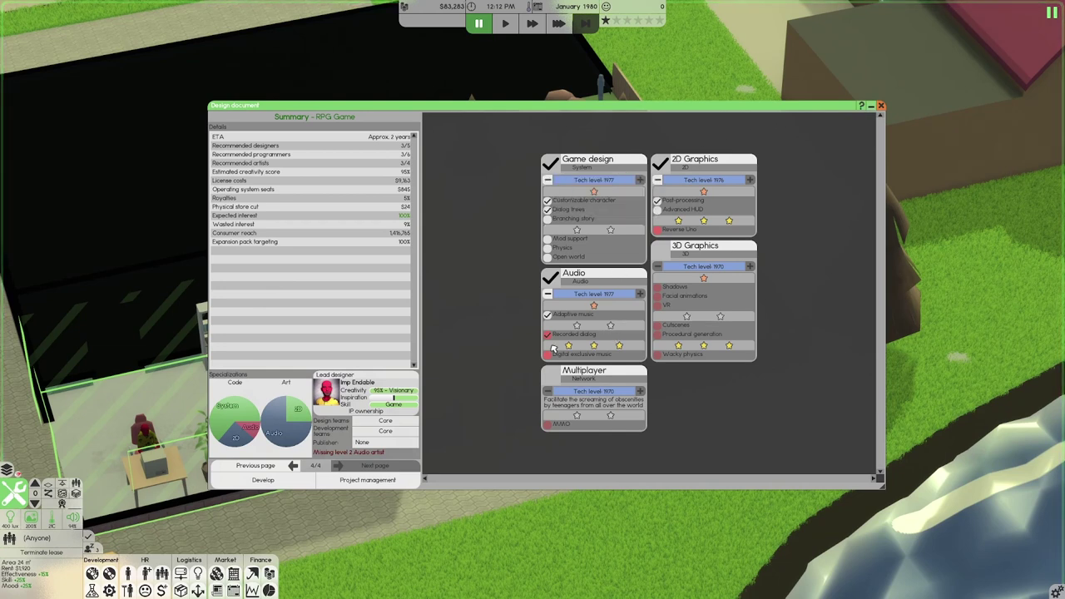
Start Origin Booklet development with the small team, then check the Core team and employee lists.
{"action": "left_click", "coordinate": [281, 486]}
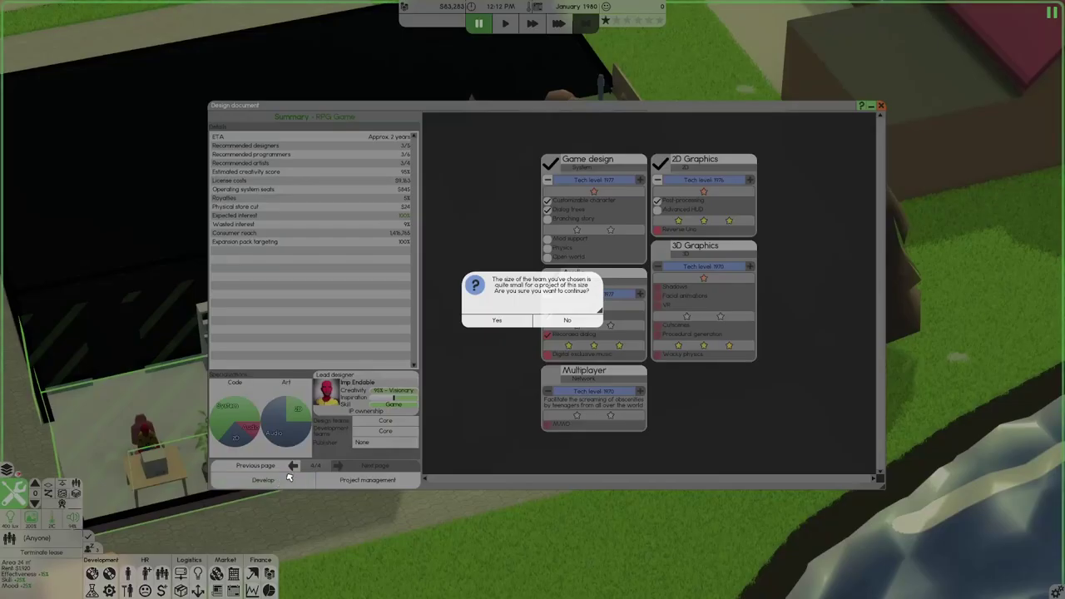
{"action": "left_click", "coordinate": [518, 322]}
{"action": "scroll", "coordinate": [387, 301], "scroll_direction": "up", "scroll_amount": 3}
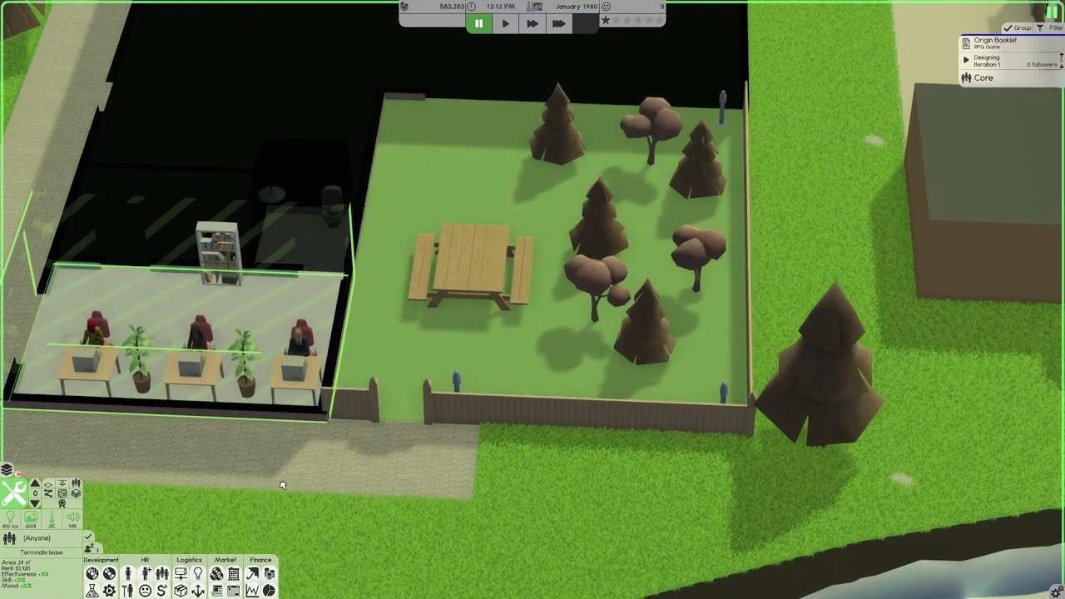
{"action": "left_click", "coordinate": [160, 582]}
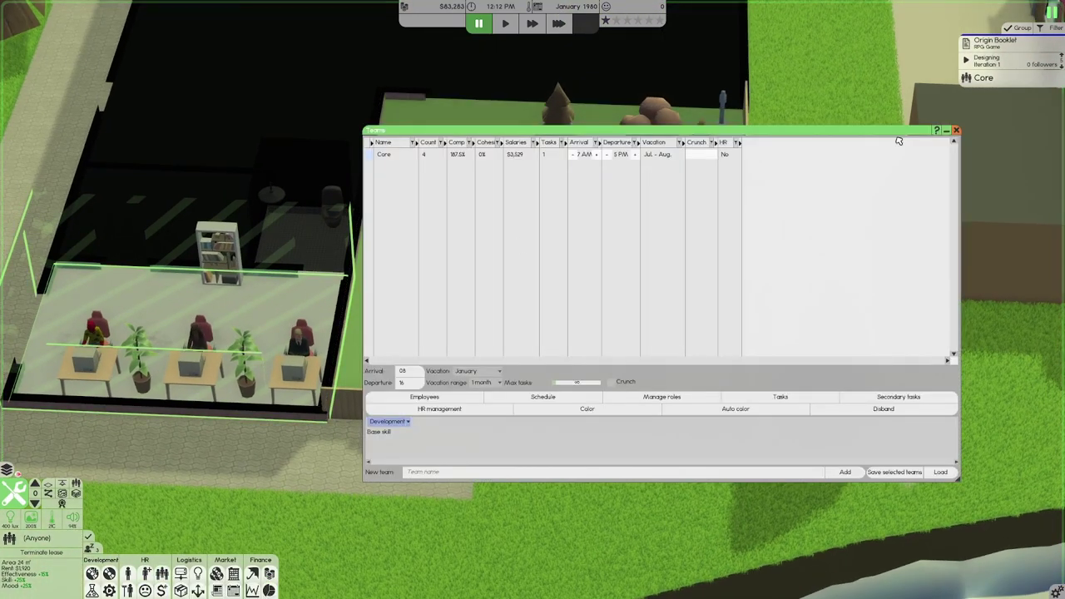
{"action": "left_click", "coordinate": [947, 131]}
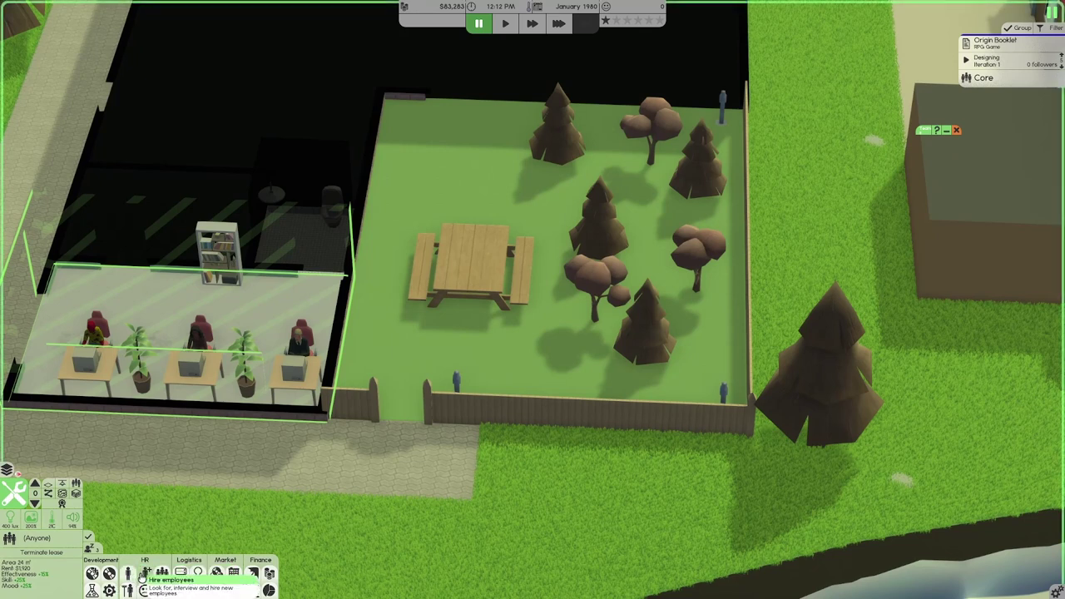
{"action": "left_click", "coordinate": [127, 574]}
{"action": "left_click", "coordinate": [129, 587]}
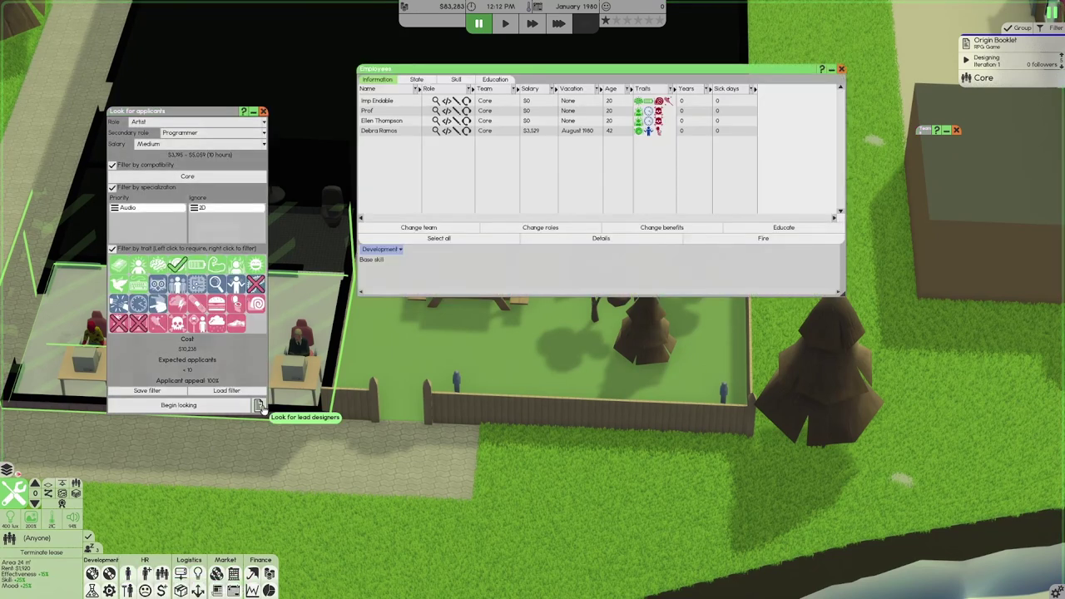
{"action": "left_click", "coordinate": [263, 111]}
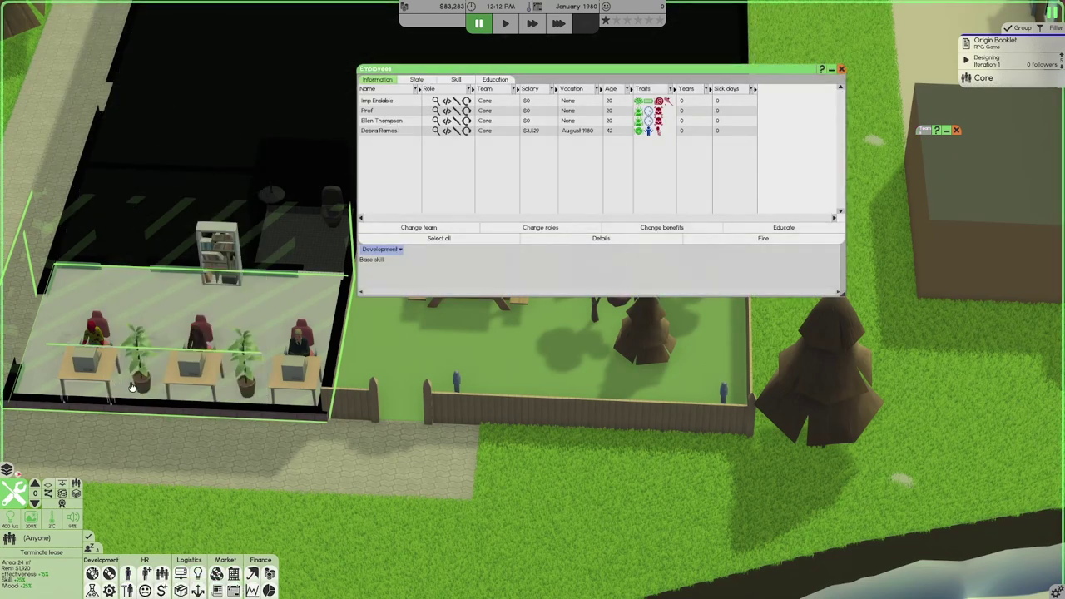
{"action": "left_click", "coordinate": [840, 69]}
In build mode, turn the leftmost office chair around and move it to the free desk.
{"action": "key", "text": "Tab"}
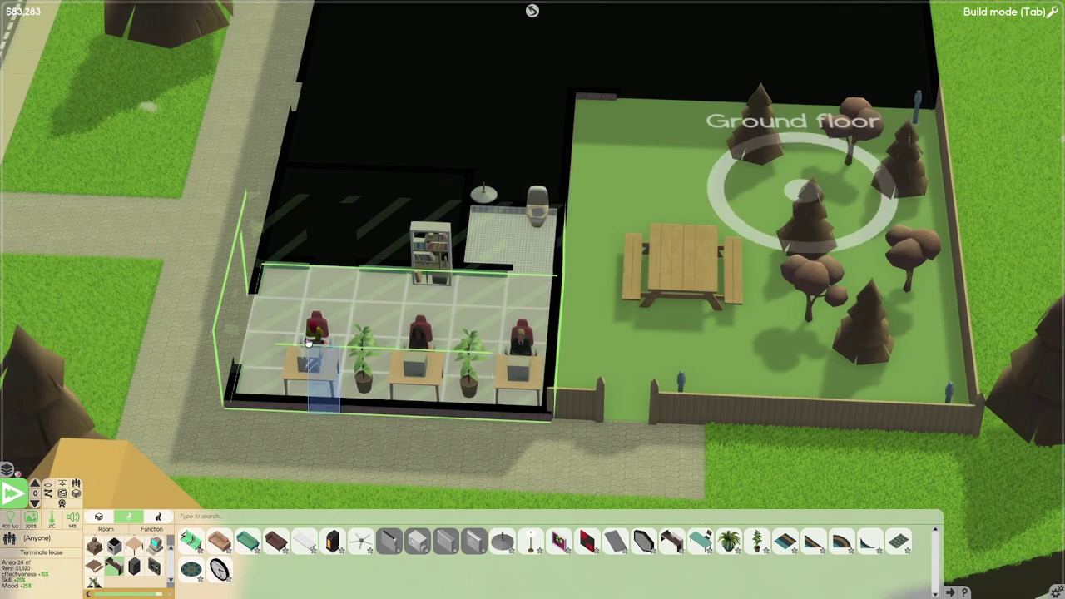
{"action": "left_click", "coordinate": [316, 337]}
{"action": "key", "text": "c"}
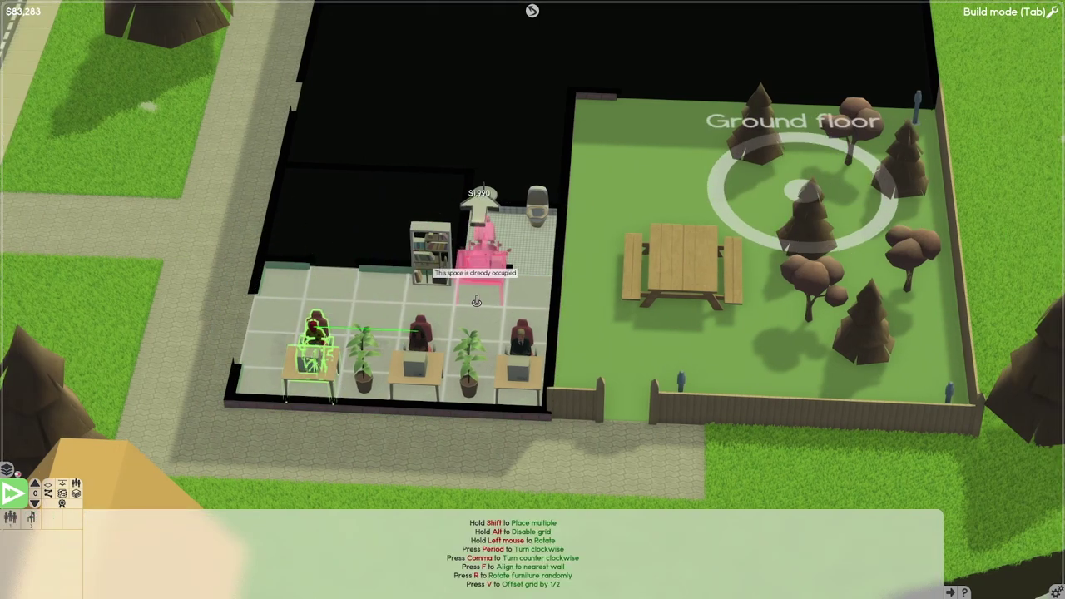
{"action": "left_click_drag", "start_coordinate": [477, 300], "coordinate": [472, 341]}
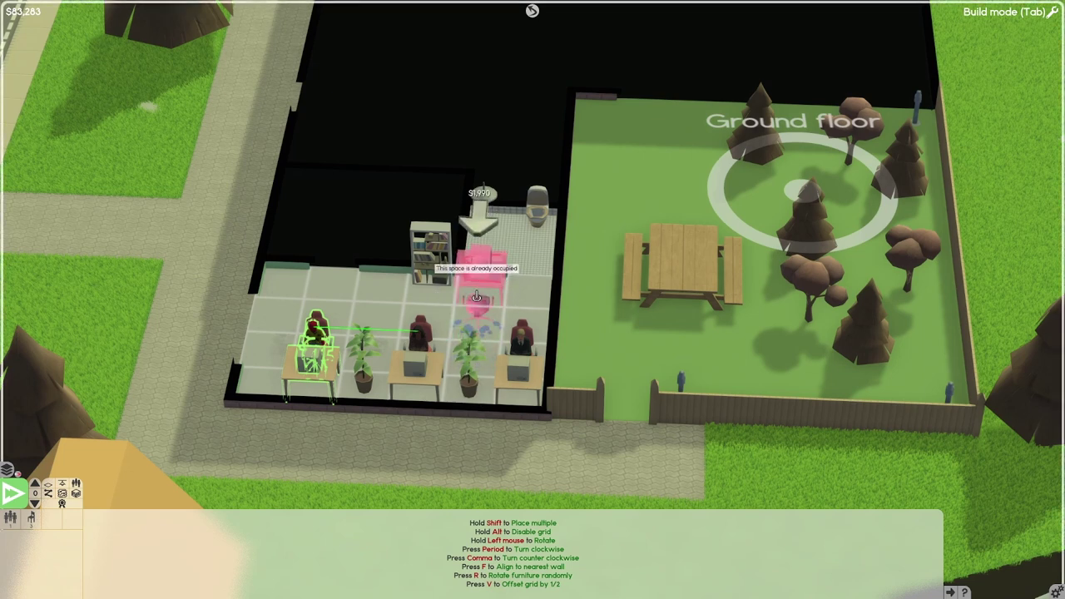
{"action": "left_click", "coordinate": [379, 274]}
Leave build mode, put away the staff list, and rotate the view around the office.
{"action": "left_click_drag", "start_coordinate": [623, 291], "coordinate": [609, 357]}
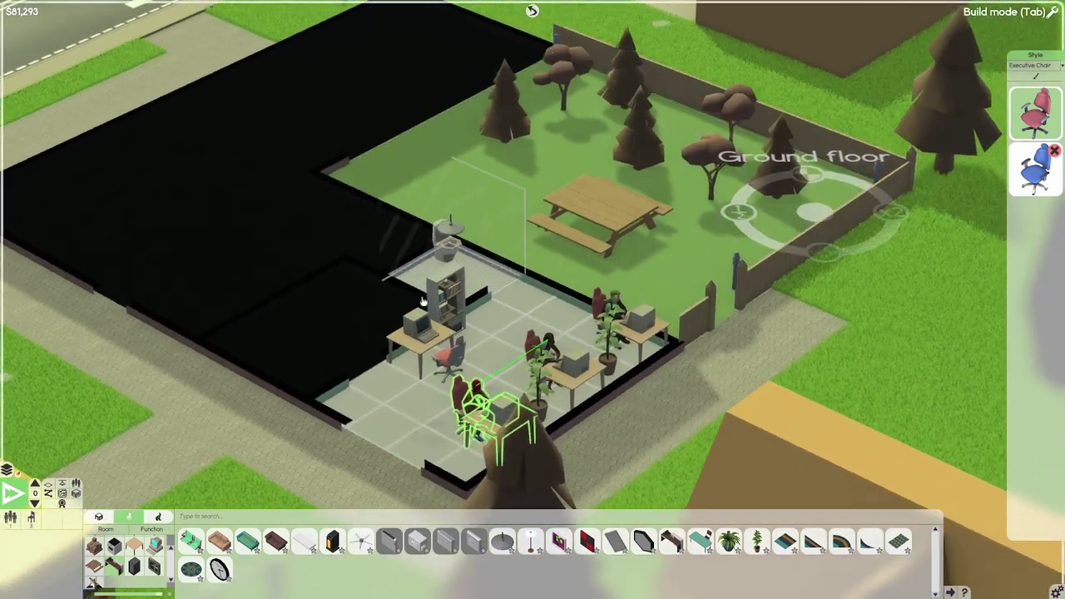
{"action": "key", "text": "Tab"}
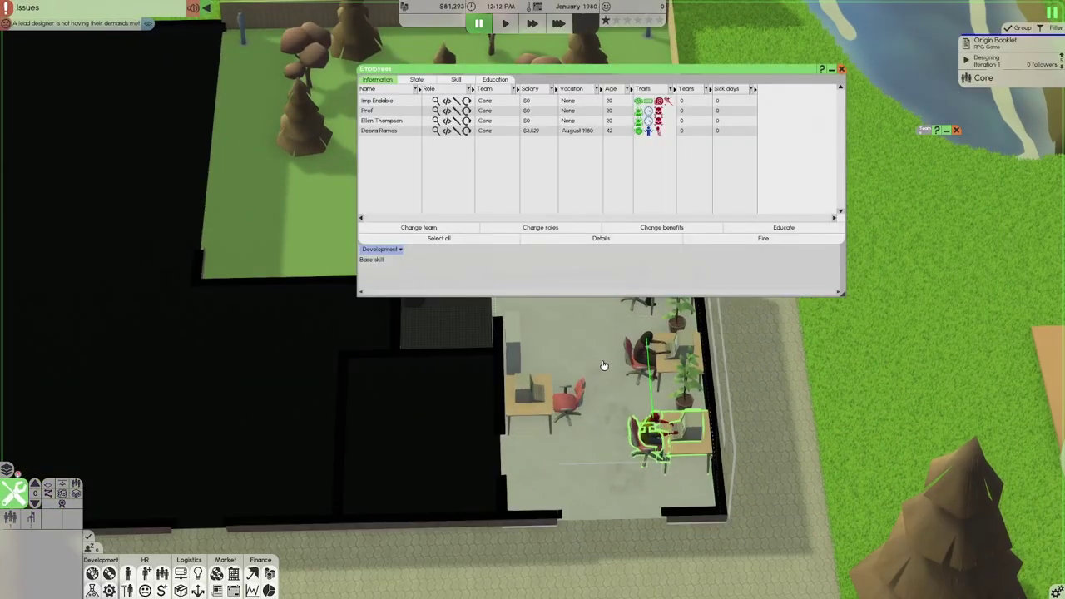
{"action": "left_click", "coordinate": [830, 69]}
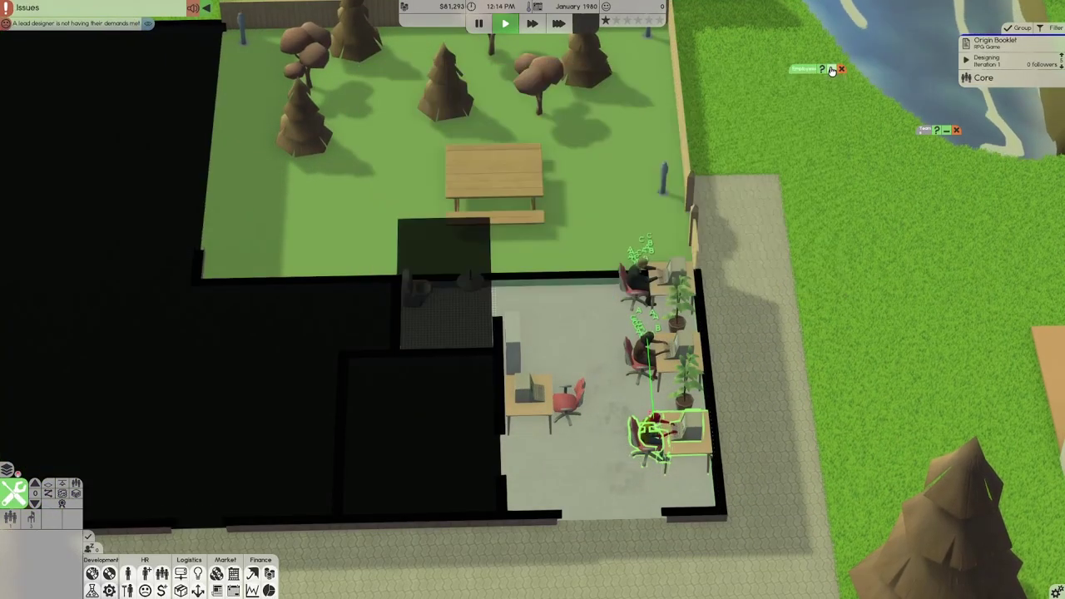
{"action": "left_click_drag", "start_coordinate": [533, 299], "coordinate": [433, 226]}
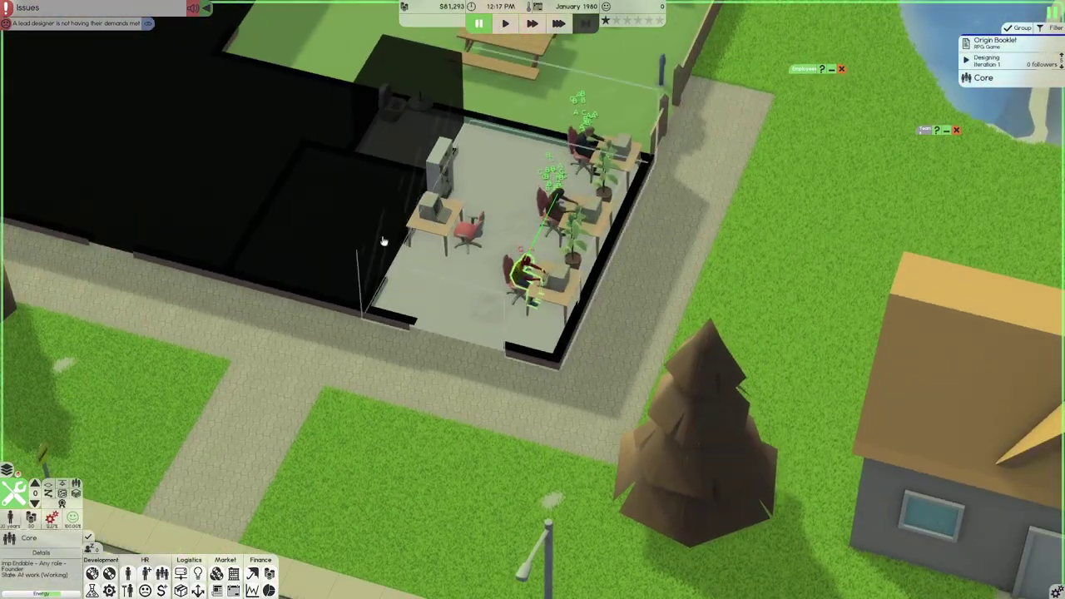
Duplicate the front employee's desk and place the copy in the side room.
{"action": "left_click_drag", "start_coordinate": [533, 300], "coordinate": [412, 310]}
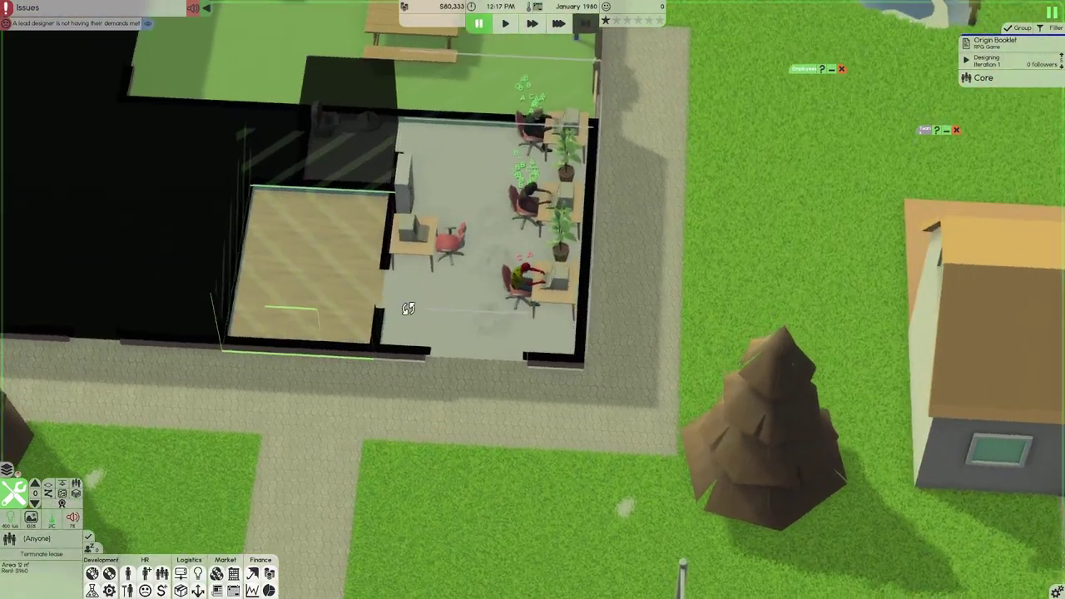
{"action": "left_click", "coordinate": [542, 286]}
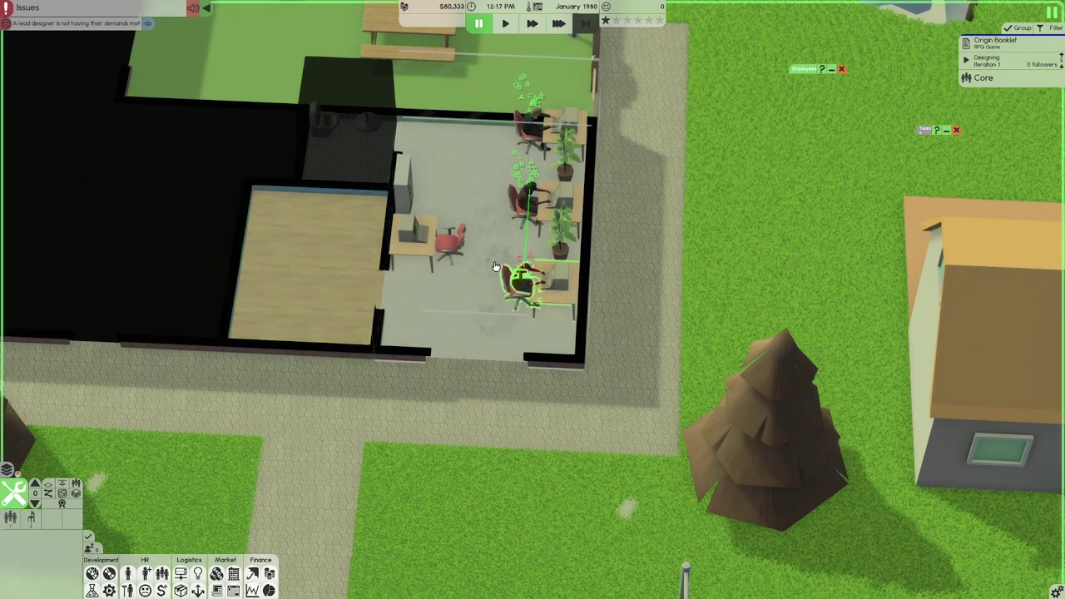
{"action": "right_click", "coordinate": [526, 275]}
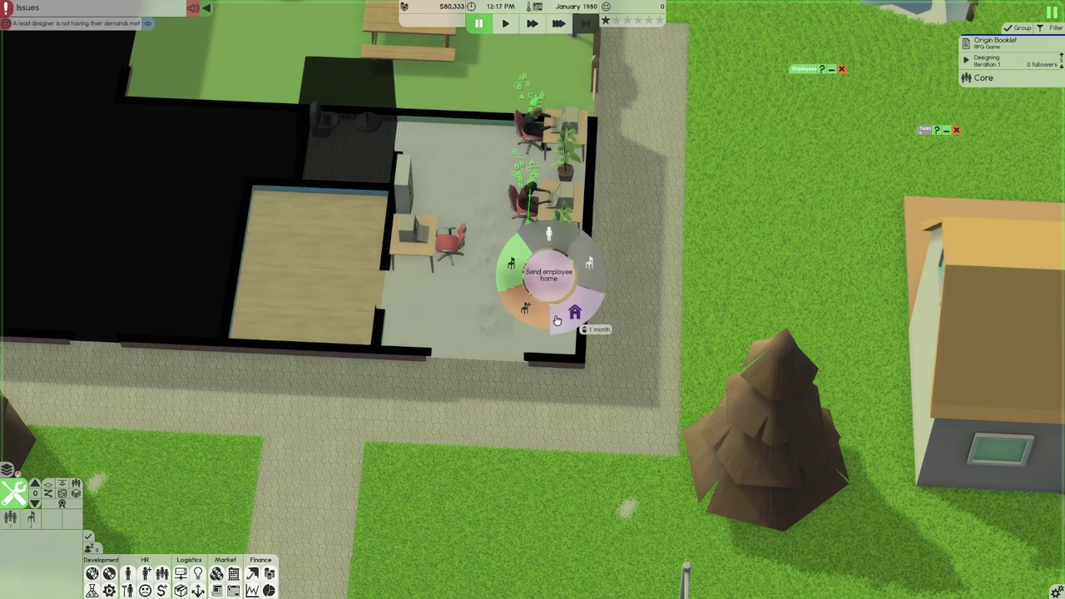
{"action": "left_click", "coordinate": [614, 310]}
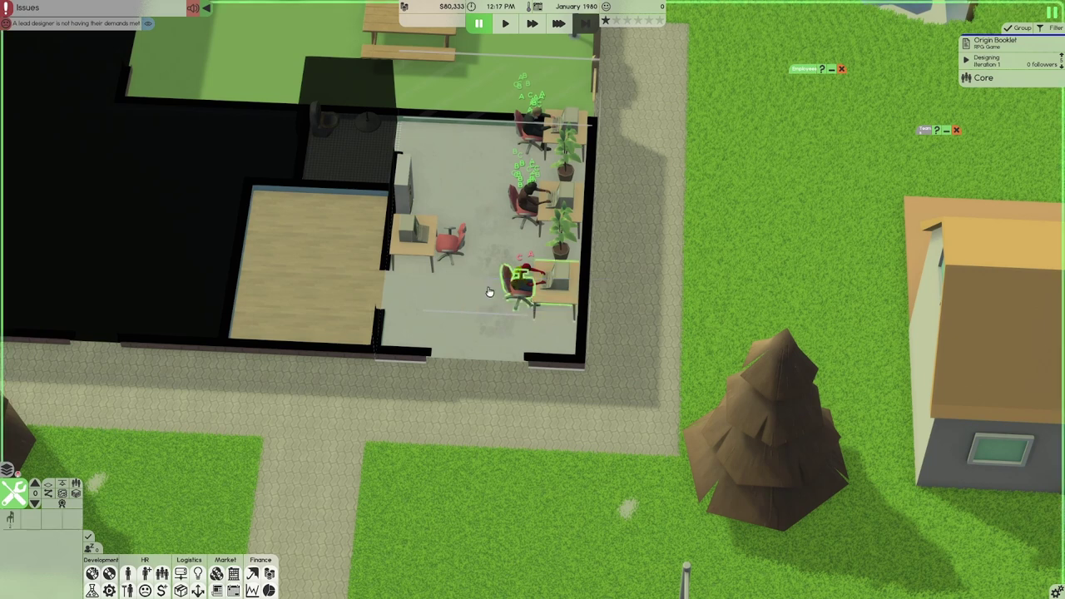
{"action": "right_click", "coordinate": [551, 309]}
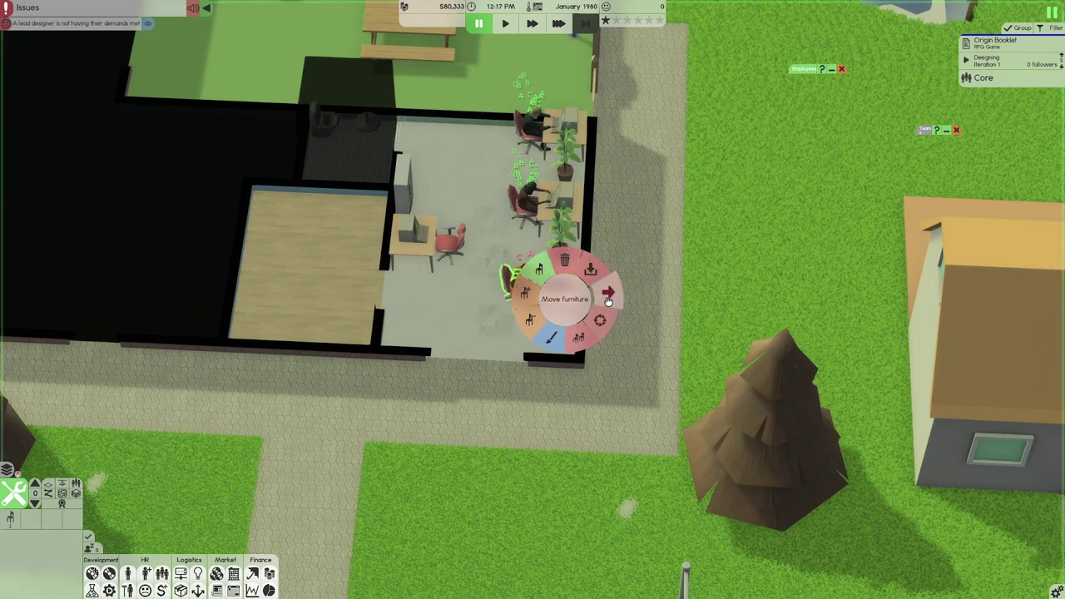
{"action": "left_click", "coordinate": [582, 333]}
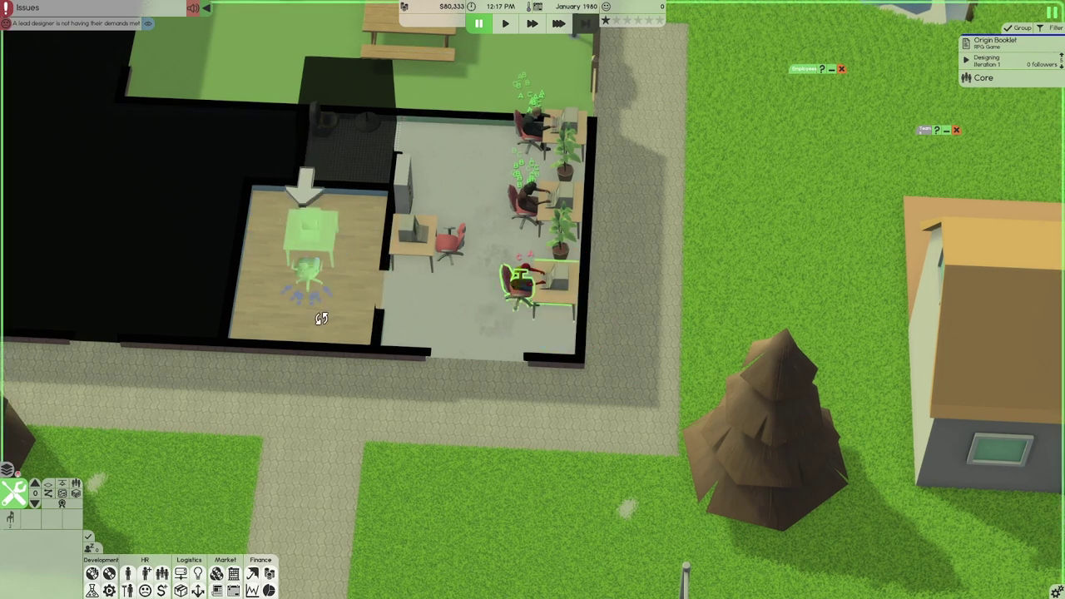
{"action": "left_click", "coordinate": [318, 199]}
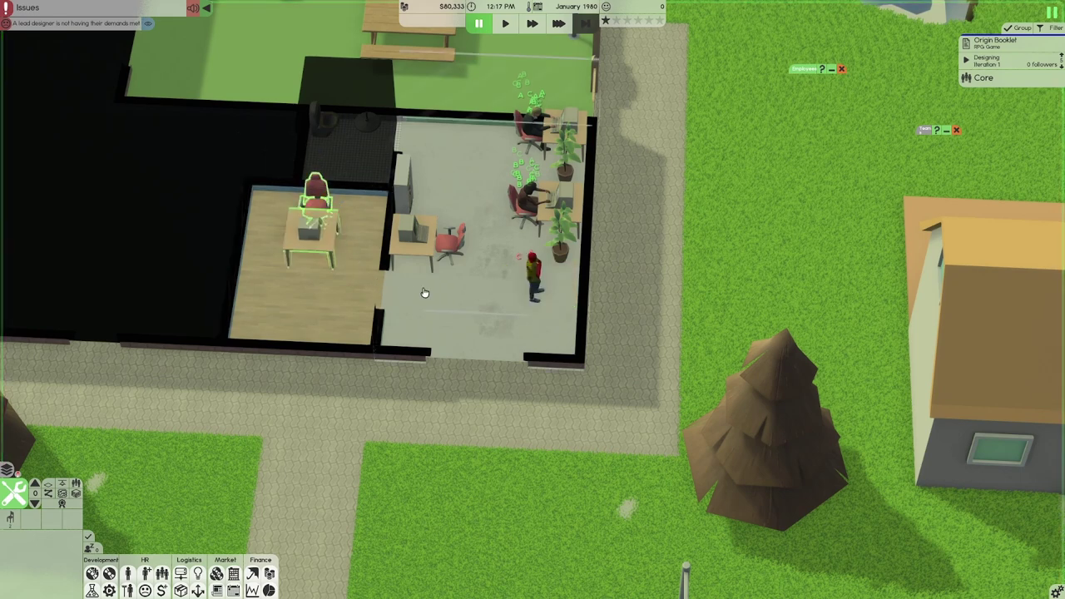
{"action": "mouse_move", "coordinate": [475, 294]}
{"action": "left_mouse_down"}
{"action": "mouse_move", "coordinate": [533, 268]}
{"action": "mouse_move", "coordinate": [499, 241]}
{"action": "left_mouse_up"}
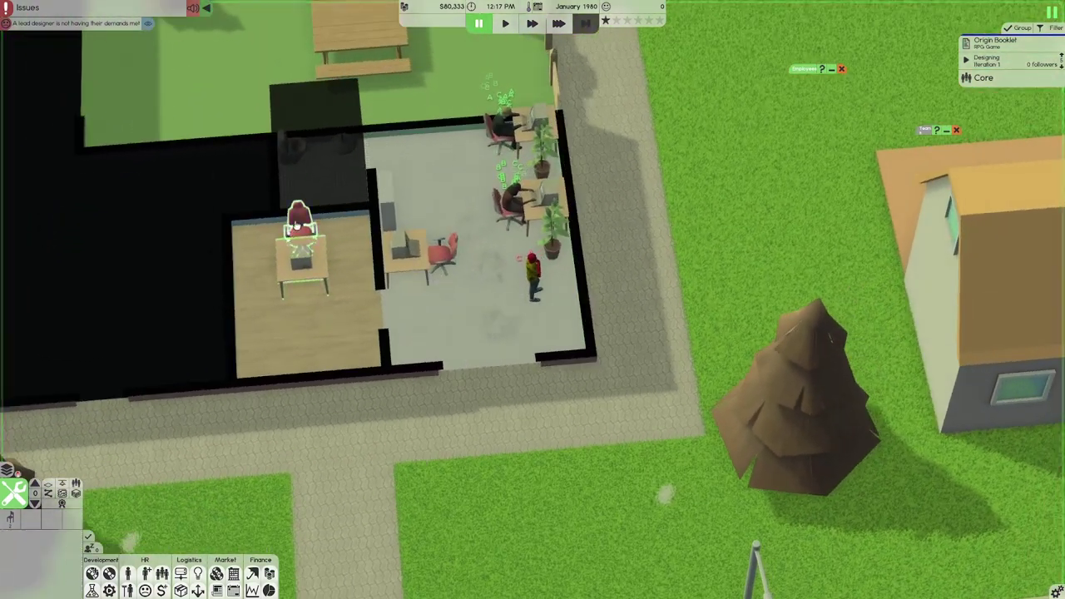
Assign the new desk to an employee and run the game at fast speed.
{"action": "right_click", "coordinate": [296, 218]}
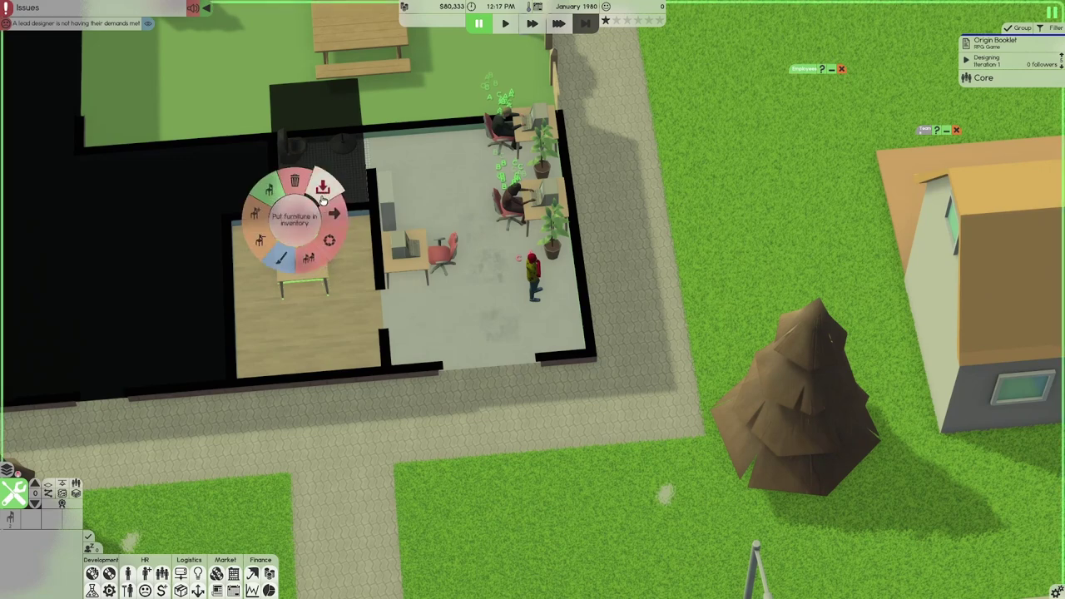
{"action": "left_click", "coordinate": [253, 218]}
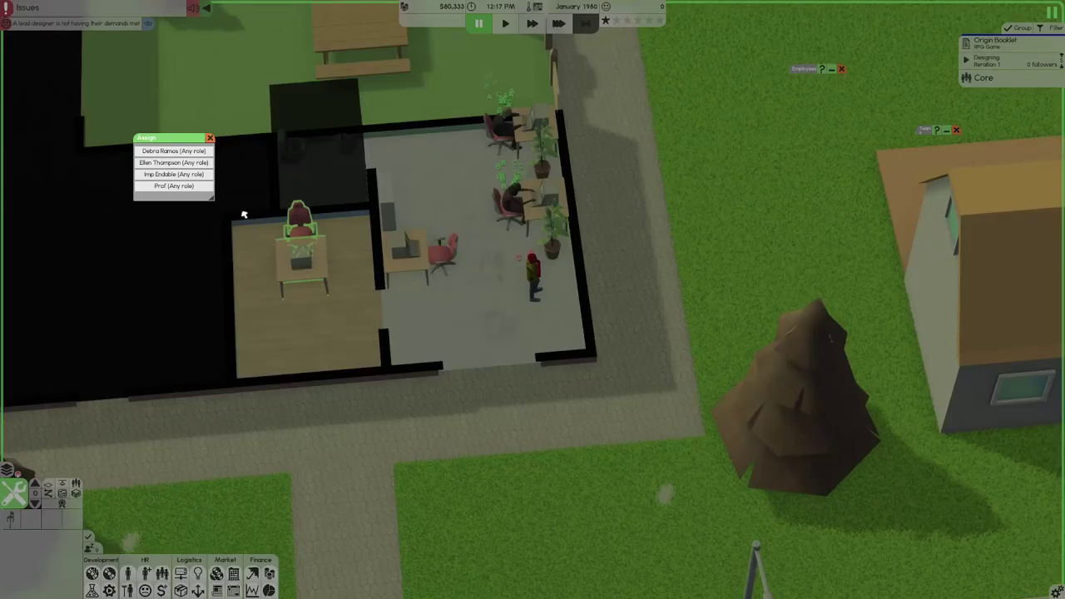
{"action": "left_click", "coordinate": [173, 173]}
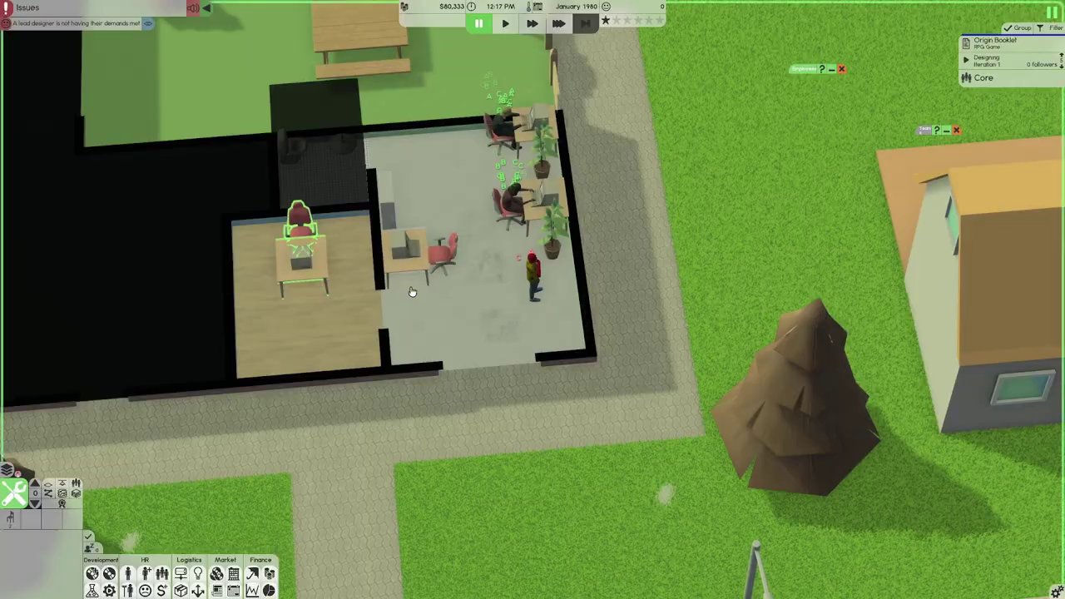
{"action": "key", "text": "Escape"}
{"action": "key", "text": "Escape"}
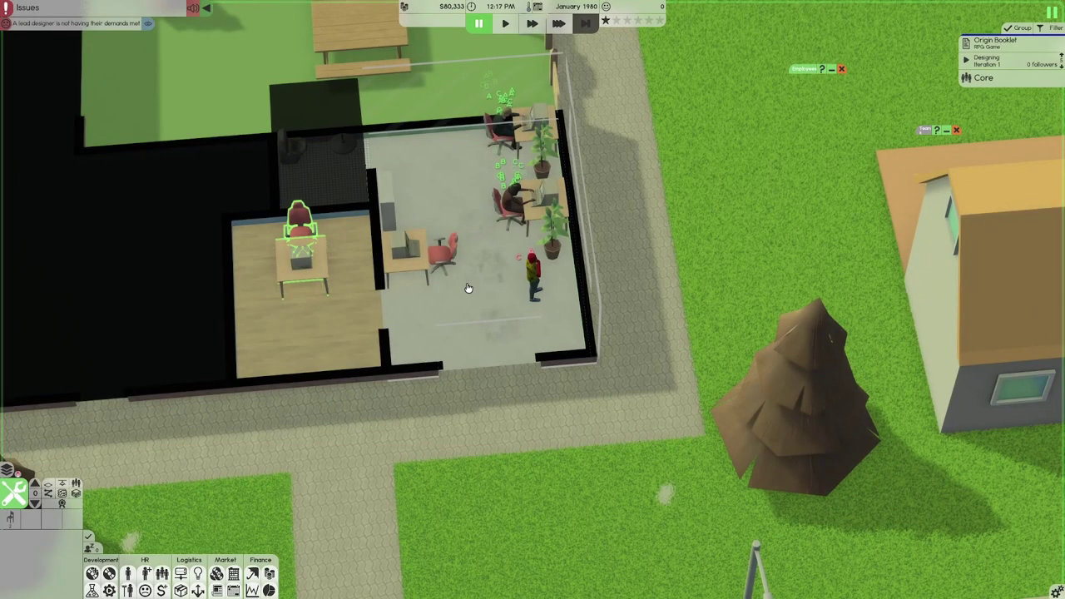
{"action": "scroll", "coordinate": [467, 288], "scroll_direction": "up", "scroll_amount": 2}
{"action": "left_click_drag", "start_coordinate": [468, 288], "coordinate": [617, 281]}
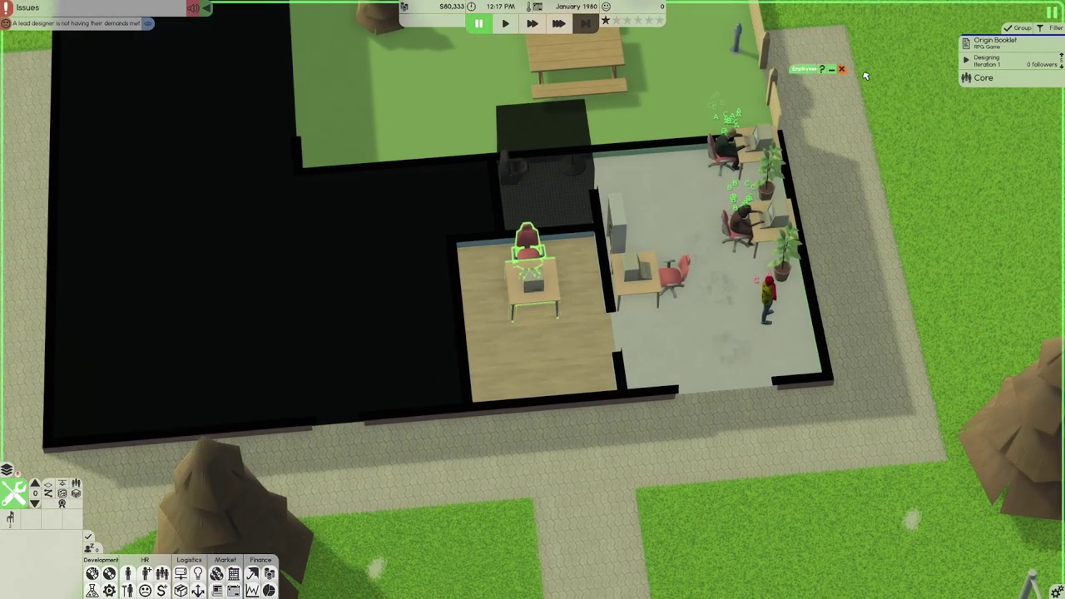
{"action": "left_click", "coordinate": [557, 23]}
{"action": "scroll", "coordinate": [587, 123], "scroll_direction": "down", "scroll_amount": 2}
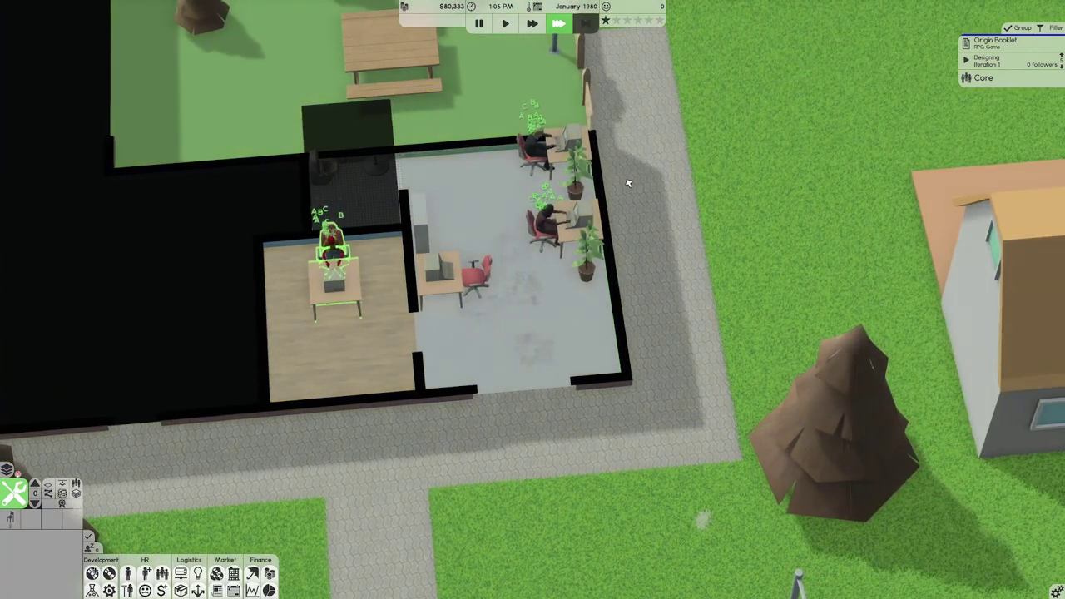
{"action": "mouse_move", "coordinate": [586, 123]}
{"action": "left_mouse_down"}
{"action": "mouse_move", "coordinate": [636, 155]}
{"action": "mouse_move", "coordinate": [597, 50]}
{"action": "left_mouse_up"}
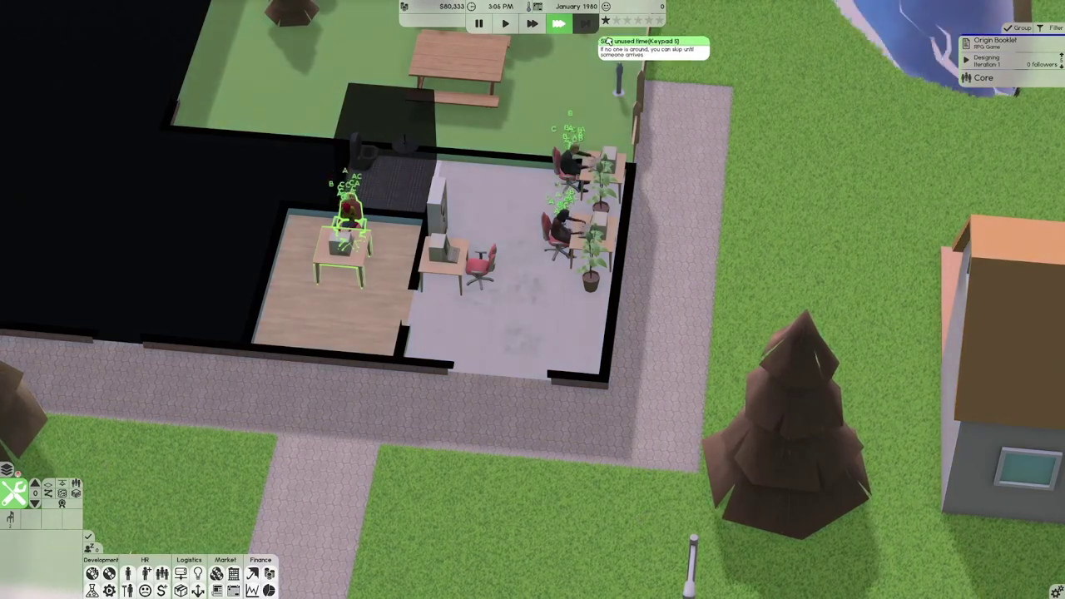
Review Origin Booklet's feature assignments in the project details, then minimize them.
{"action": "left_click", "coordinate": [967, 61]}
{"action": "left_click", "coordinate": [930, 85]}
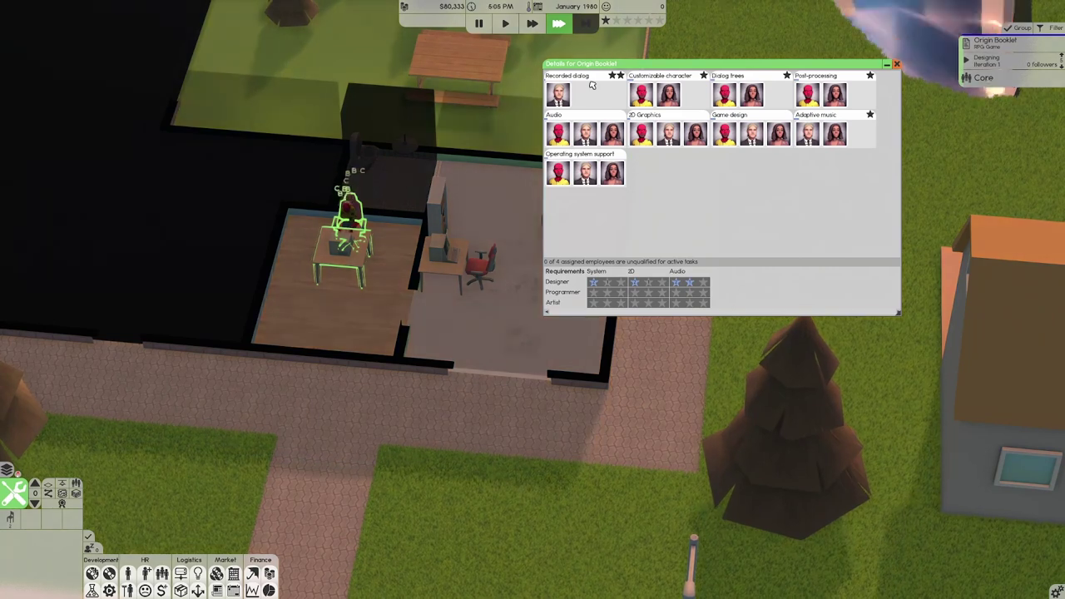
{"action": "left_click", "coordinate": [558, 96]}
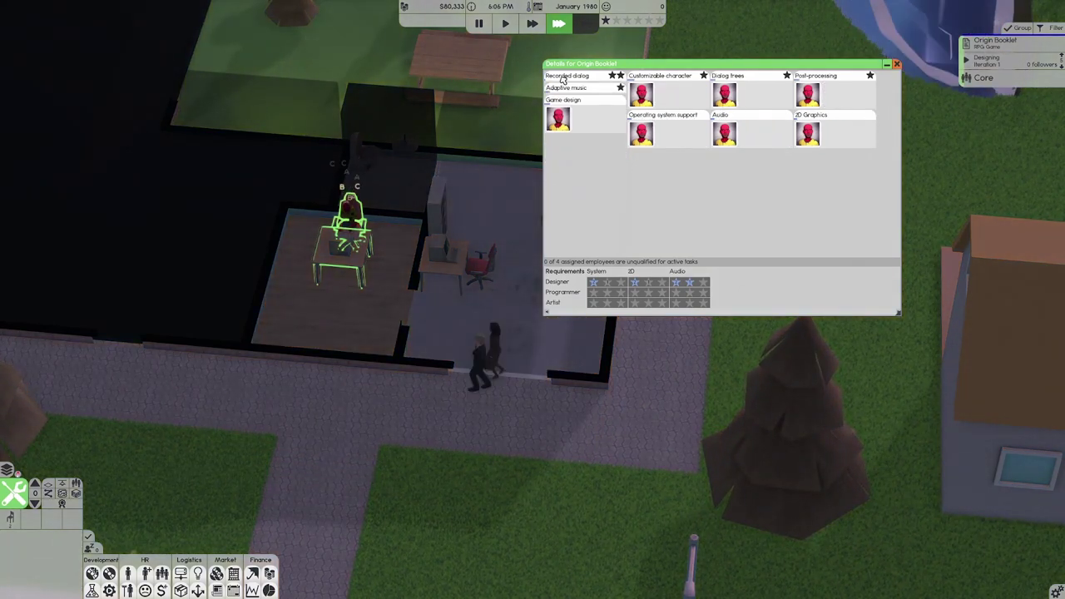
{"action": "left_click", "coordinate": [887, 64]}
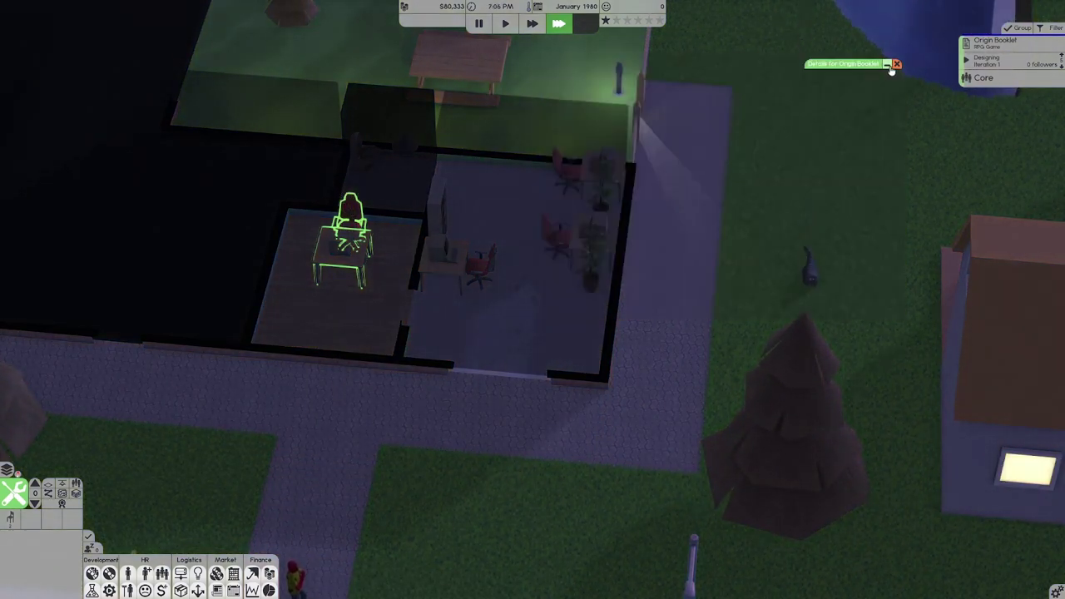
Skip ahead to February, check January's $23,016 loss, and close the project details.
{"action": "left_click", "coordinate": [585, 23]}
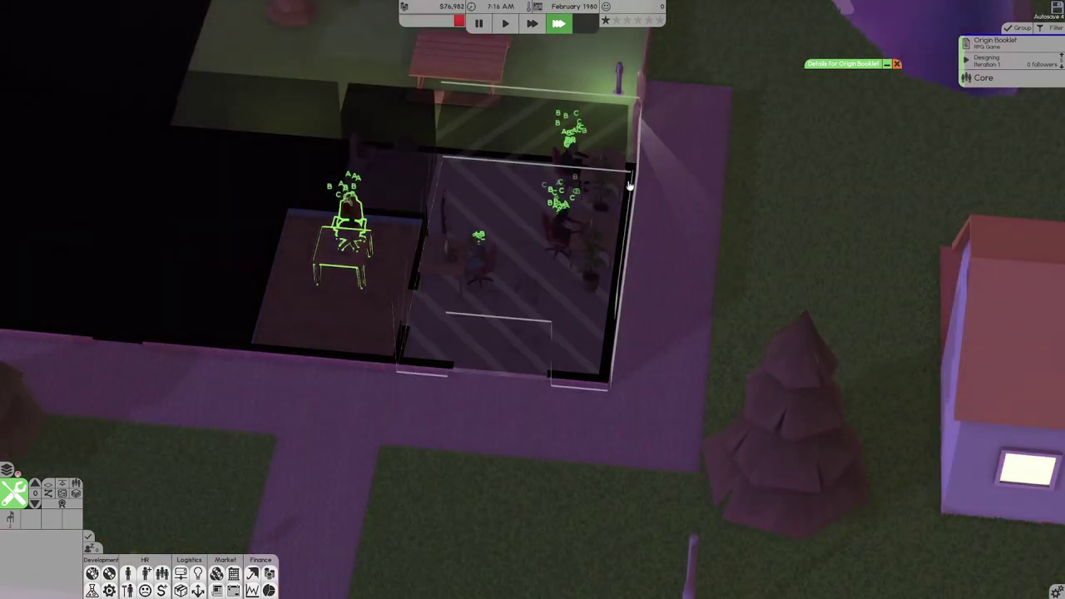
{"action": "key", "text": "F3"}
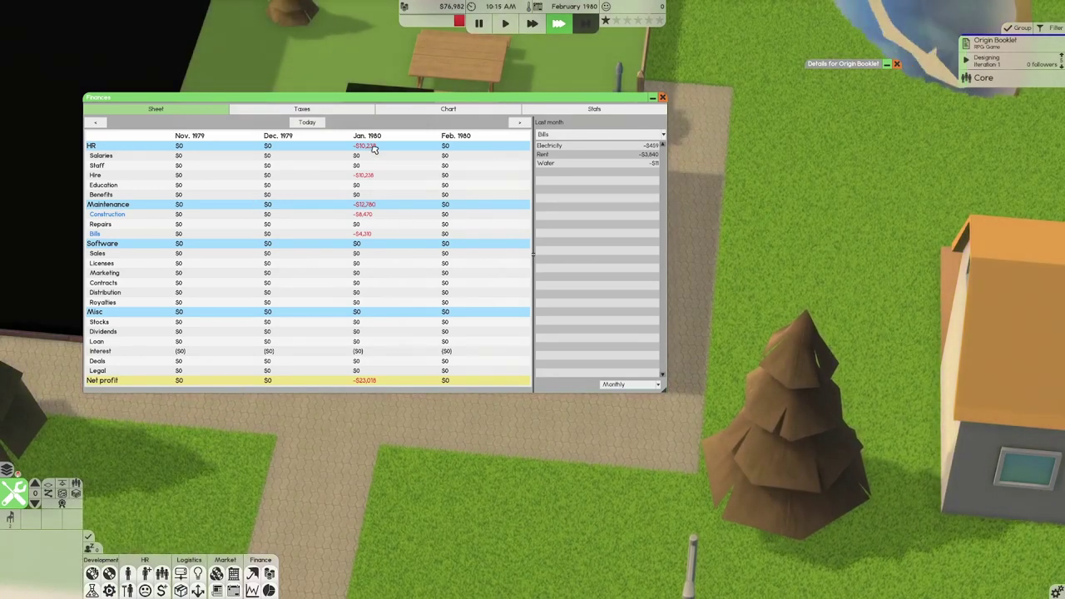
{"action": "left_click", "coordinate": [651, 101]}
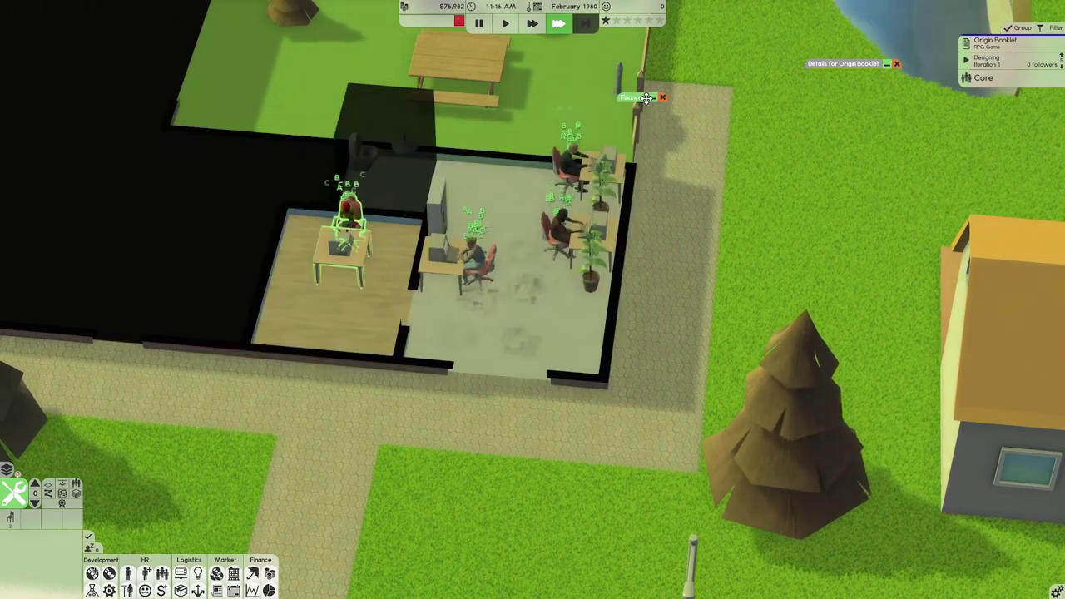
{"action": "left_click", "coordinate": [887, 64]}
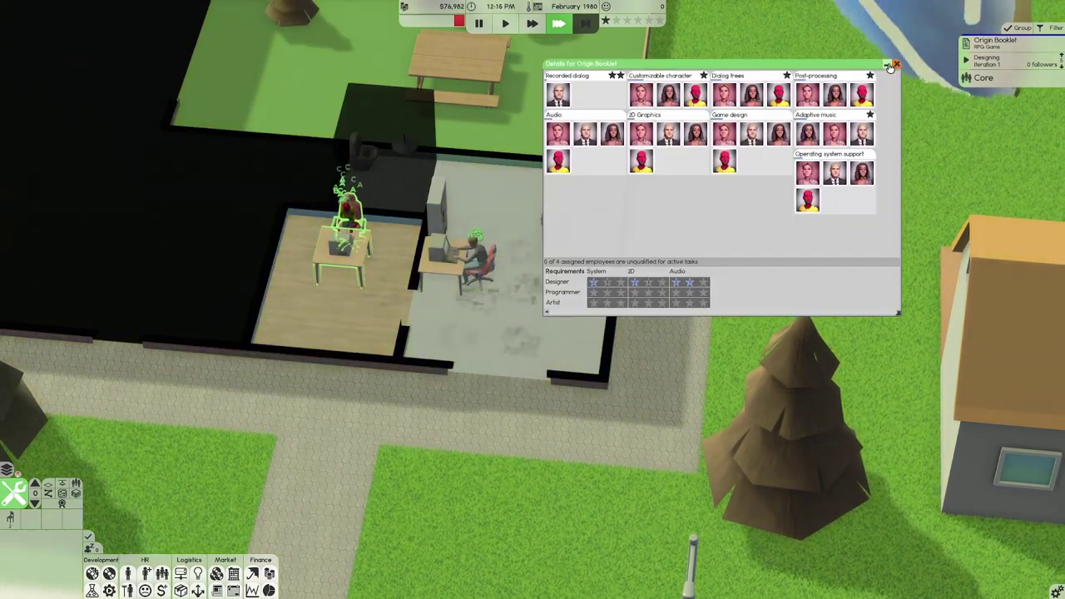
{"action": "left_click", "coordinate": [898, 65]}
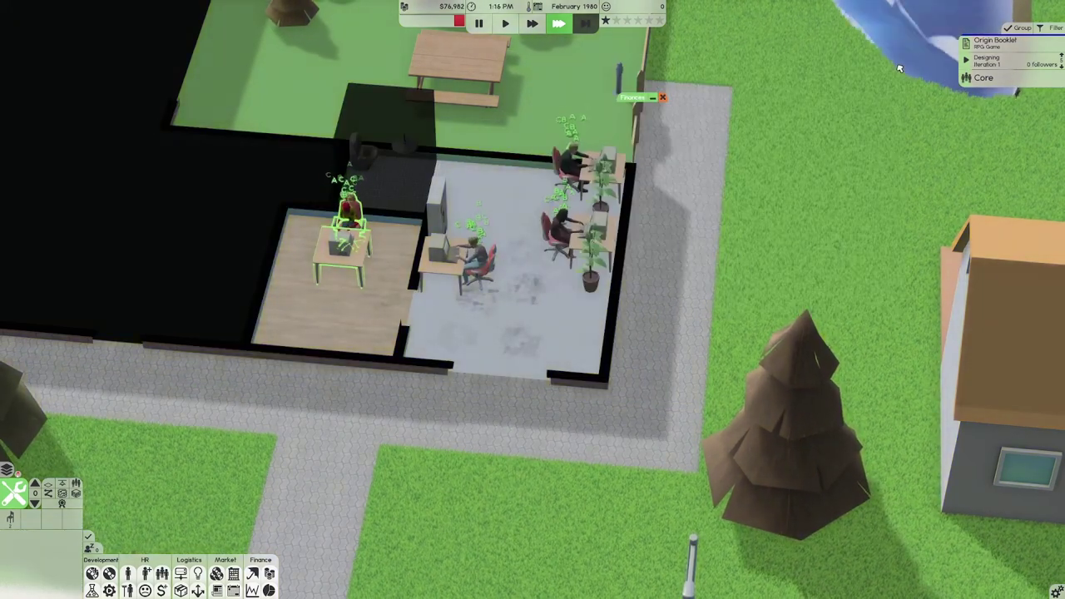
{"action": "left_click_drag", "start_coordinate": [749, 75], "coordinate": [839, 76]}
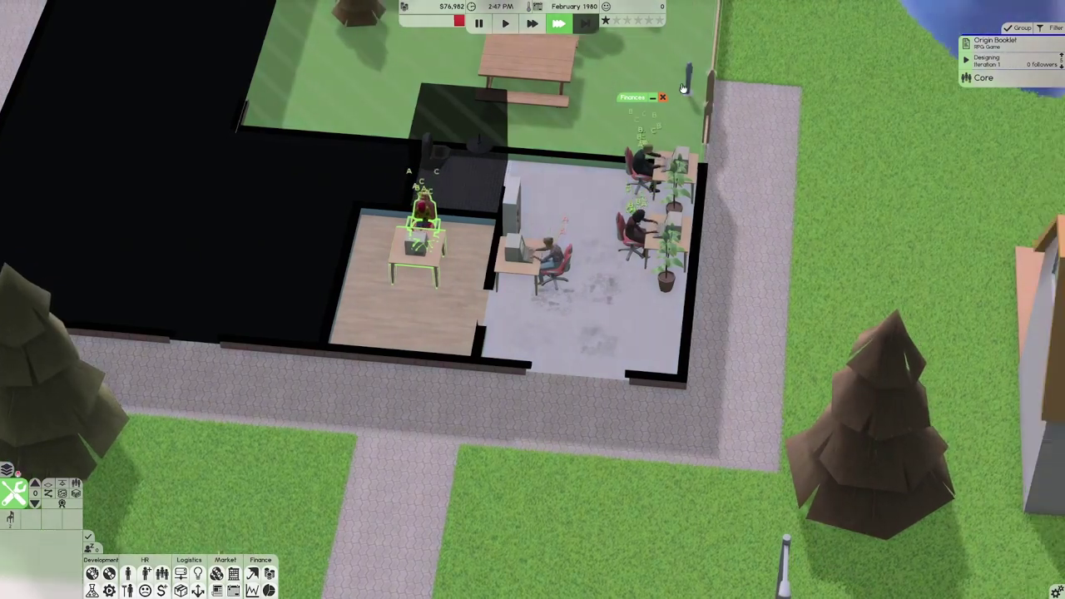
{"action": "left_click_drag", "start_coordinate": [839, 77], "coordinate": [684, 90]}
{"action": "scroll", "coordinate": [684, 90], "scroll_direction": "down", "scroll_amount": 3}
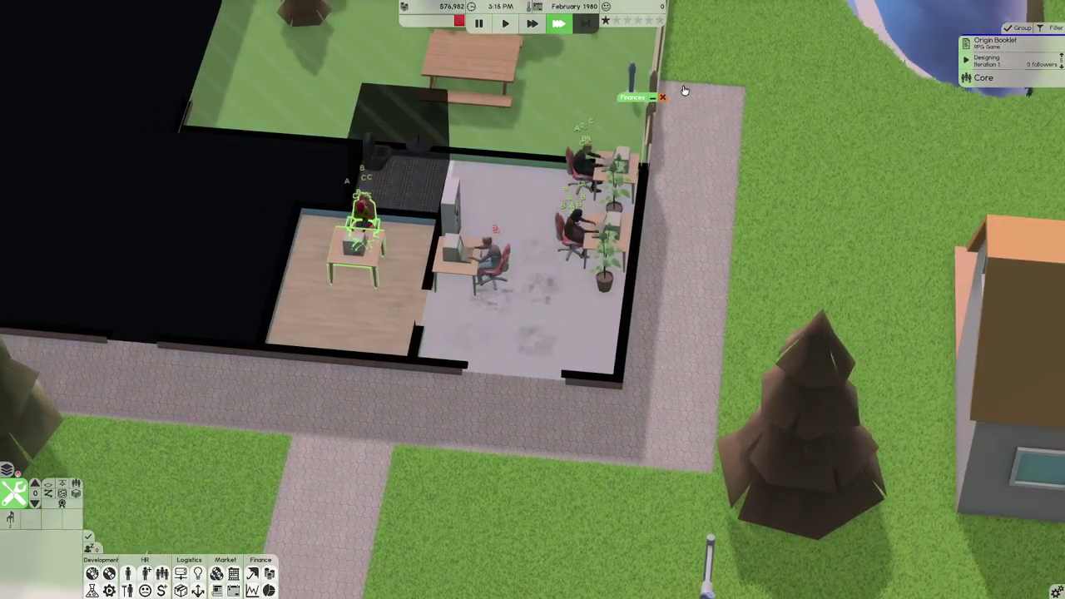
{"action": "scroll", "coordinate": [684, 90], "scroll_direction": "up", "scroll_amount": 2}
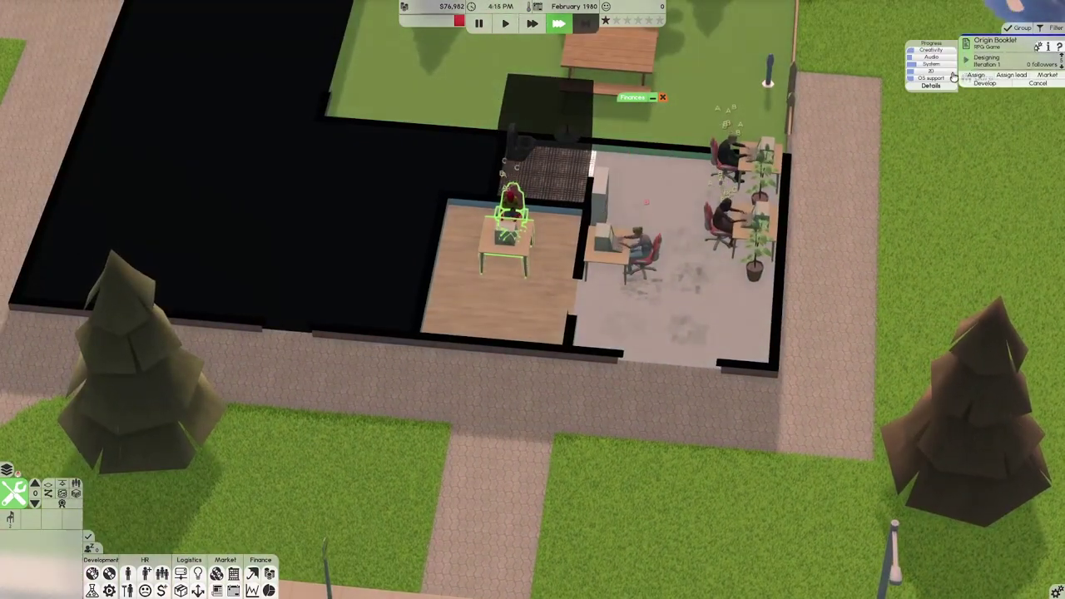
Close the finances, return to normal speed, and open the Core team's employee list.
{"action": "left_click", "coordinate": [662, 98]}
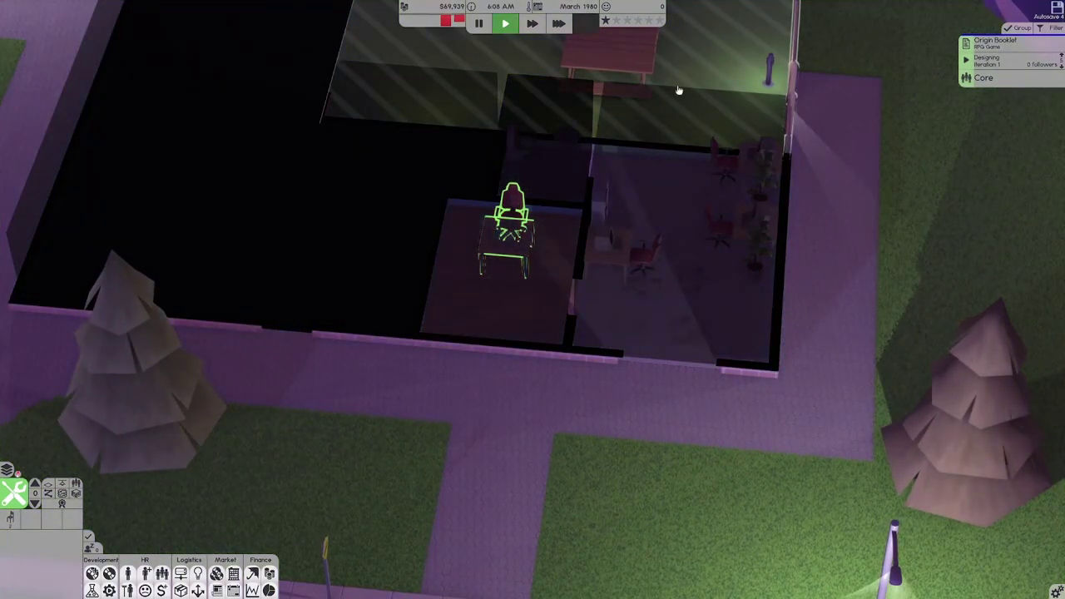
{"action": "left_click", "coordinate": [505, 23]}
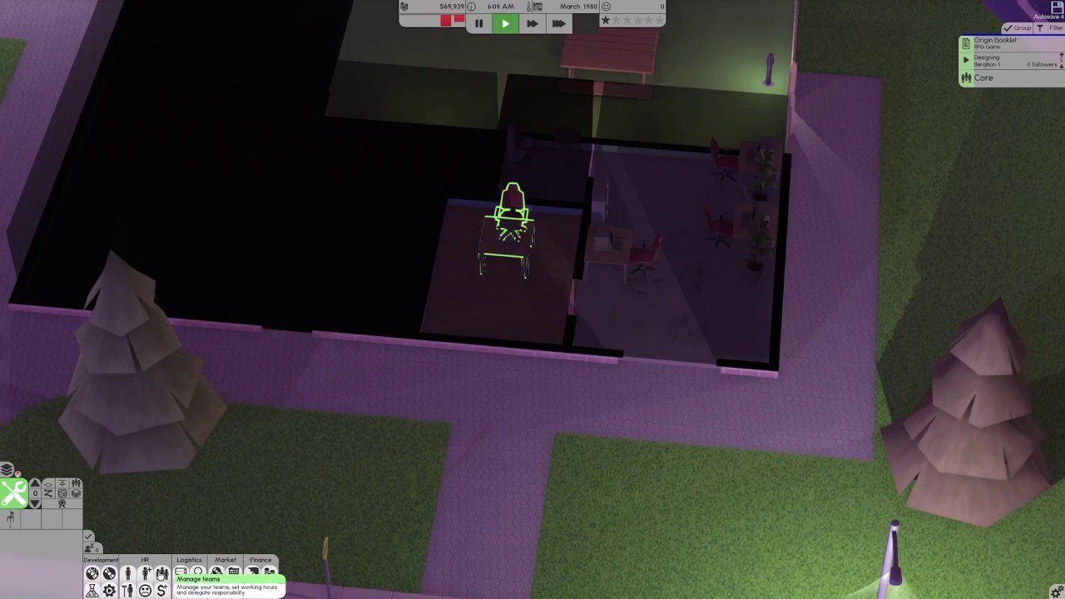
{"action": "left_click", "coordinate": [162, 573]}
{"action": "left_click", "coordinate": [382, 155]}
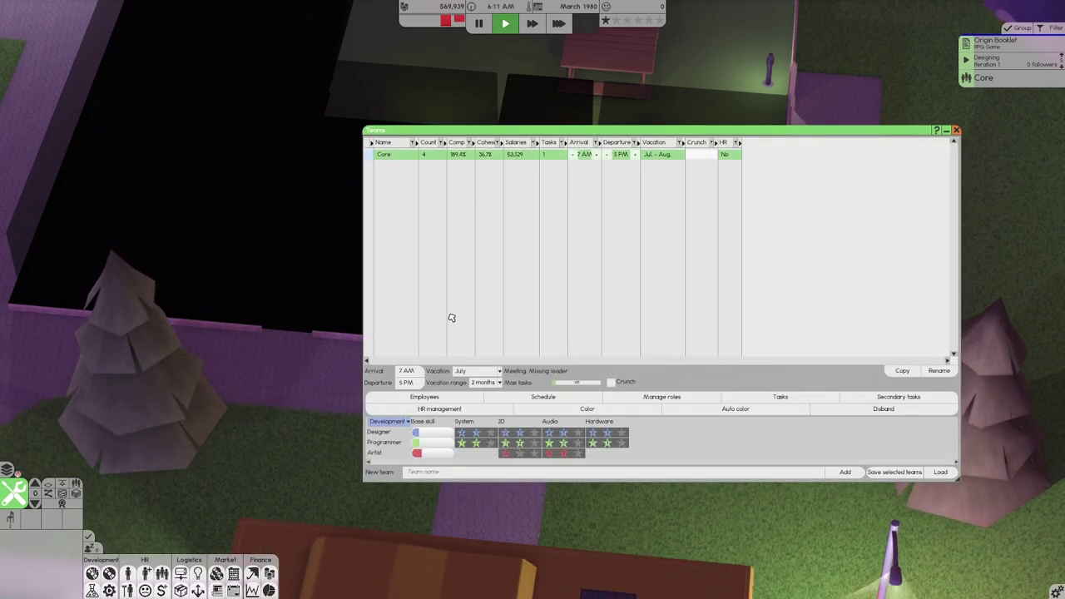
{"action": "left_click", "coordinate": [424, 397]}
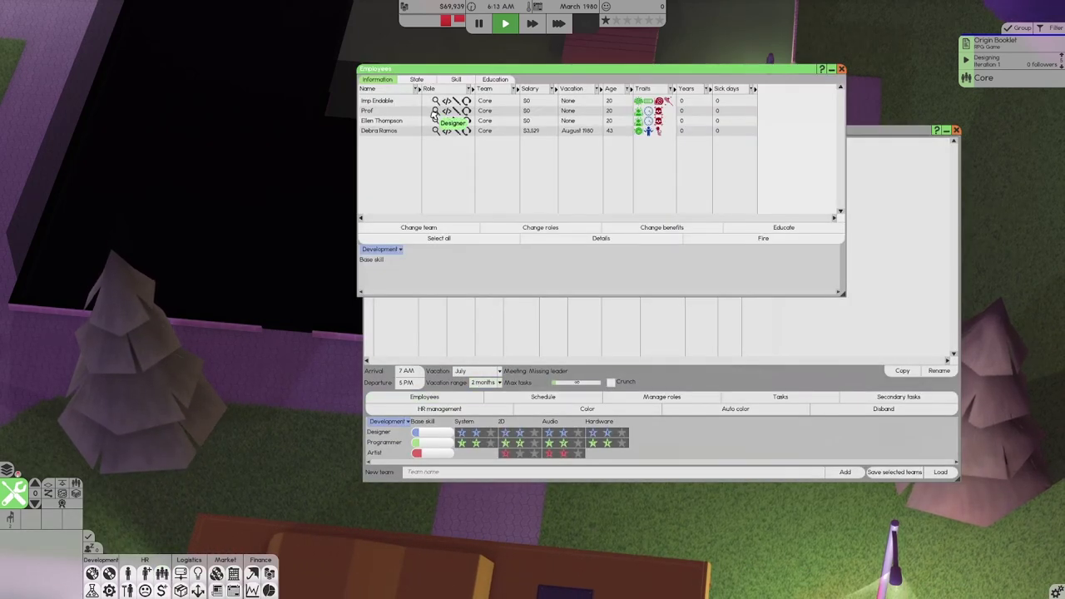
Check founder Imp Endable's roles, then close the employee and team lists.
{"action": "left_click", "coordinate": [405, 101]}
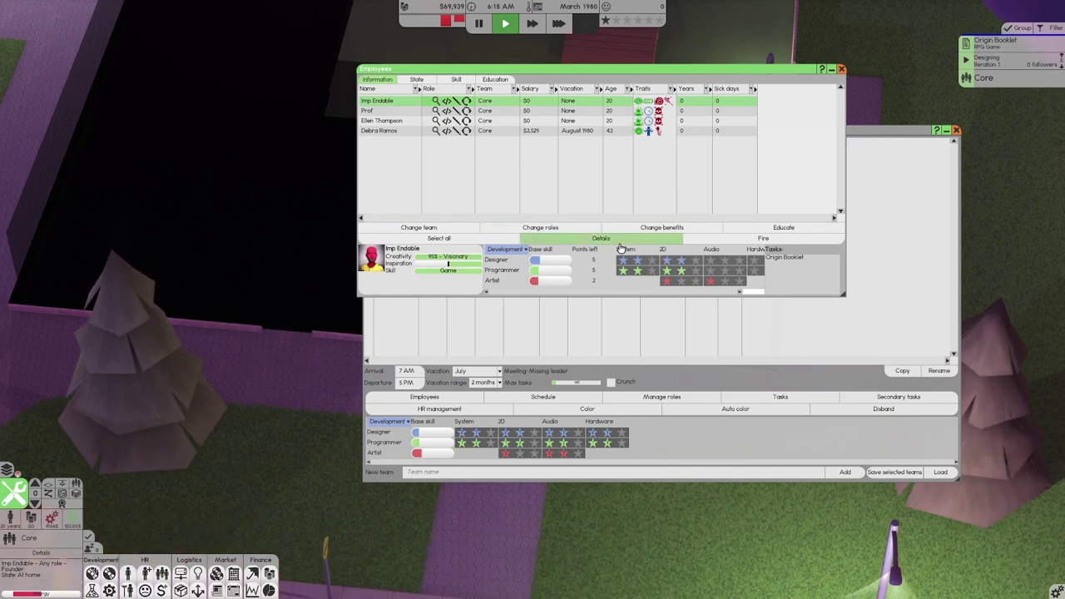
{"action": "left_click", "coordinate": [569, 227]}
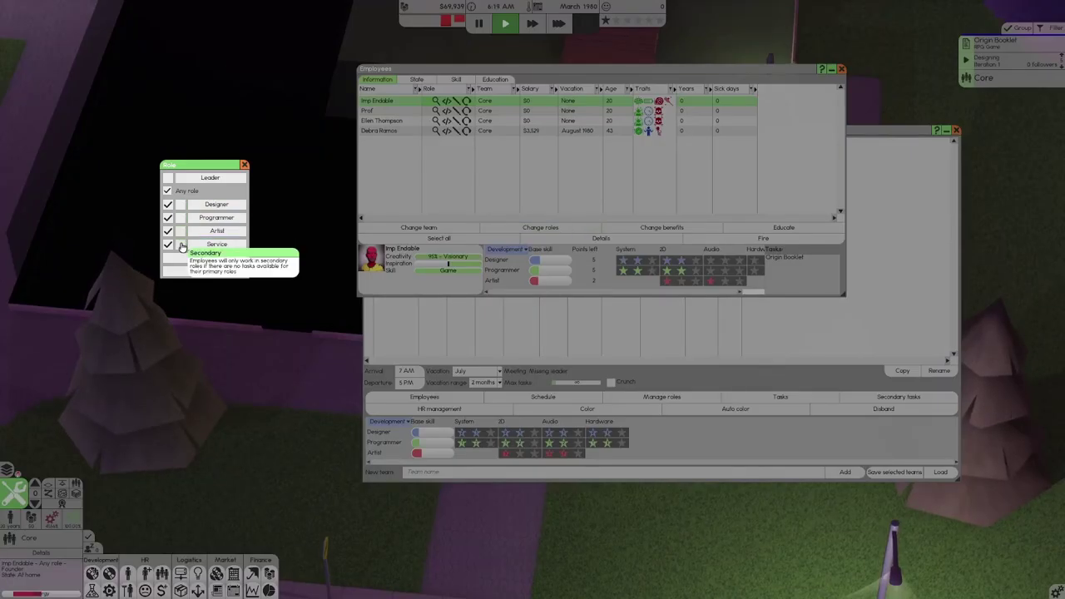
{"action": "left_click", "coordinate": [227, 272]}
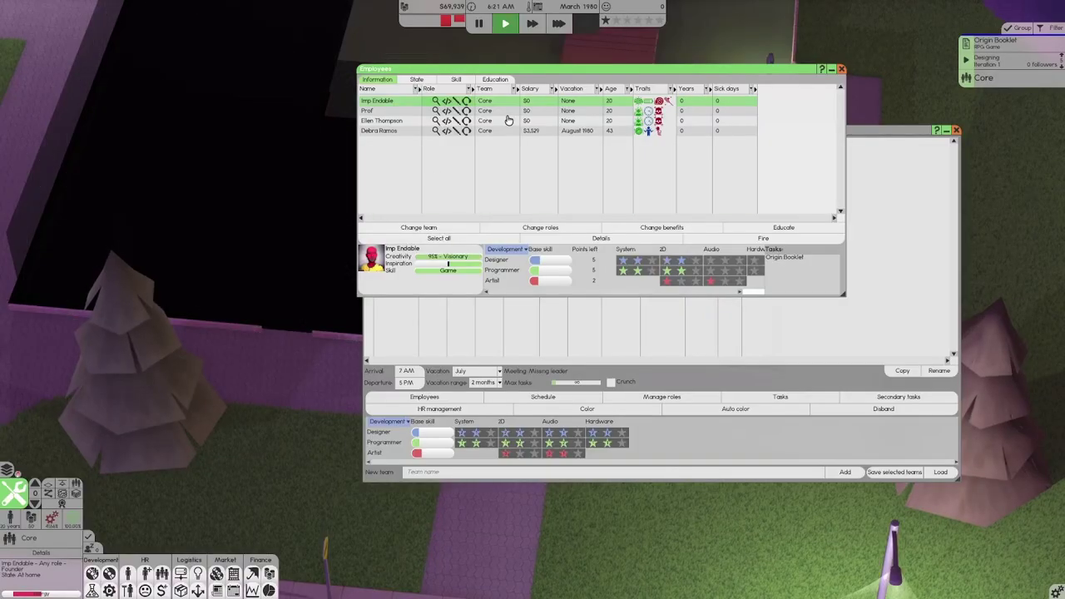
{"action": "left_click", "coordinate": [840, 71]}
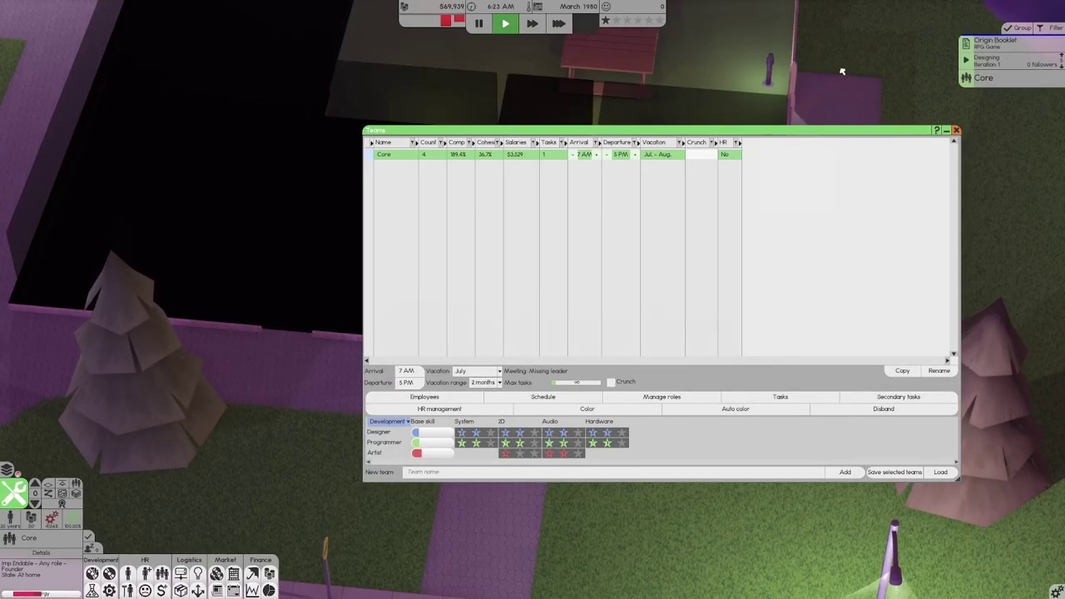
{"action": "left_click", "coordinate": [956, 131]}
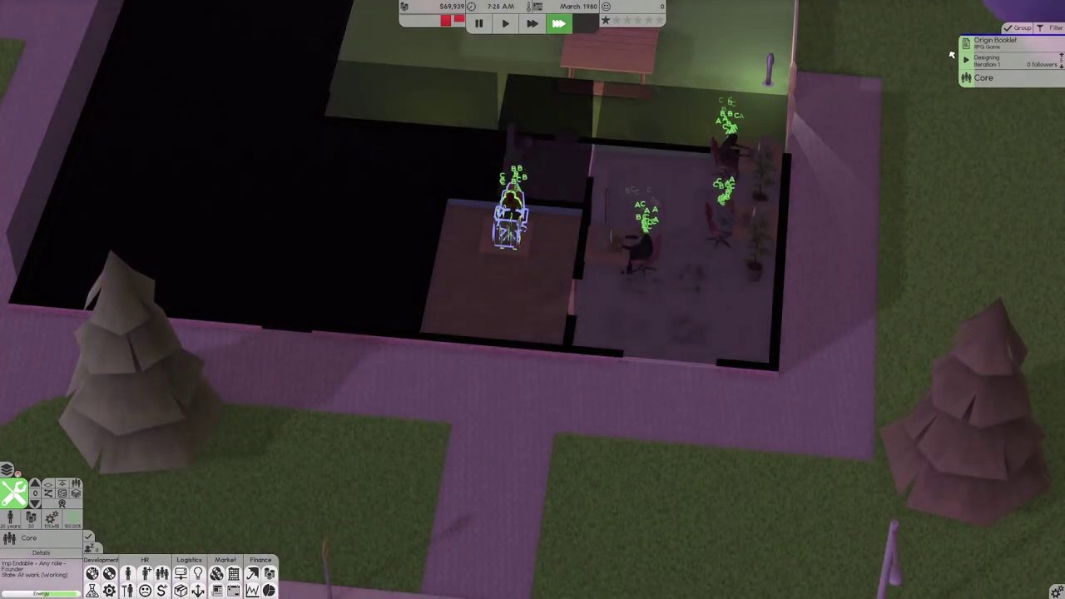
Open Origin Booklet's feature assignments, then check the accounting overview and monthly finance sheet.
{"action": "left_click", "coordinate": [977, 58]}
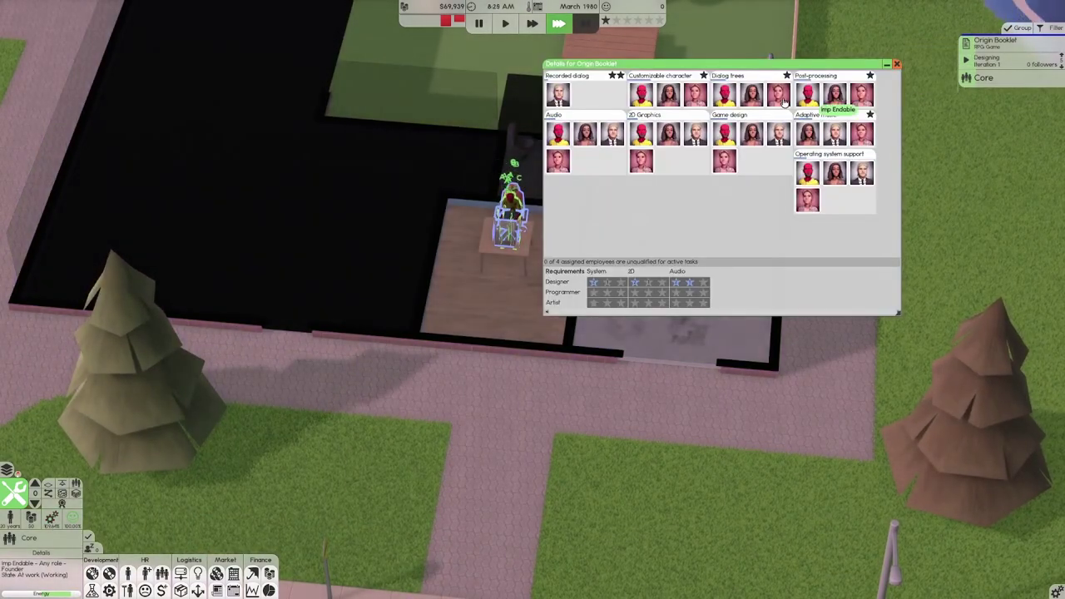
{"action": "left_click", "coordinate": [887, 64]}
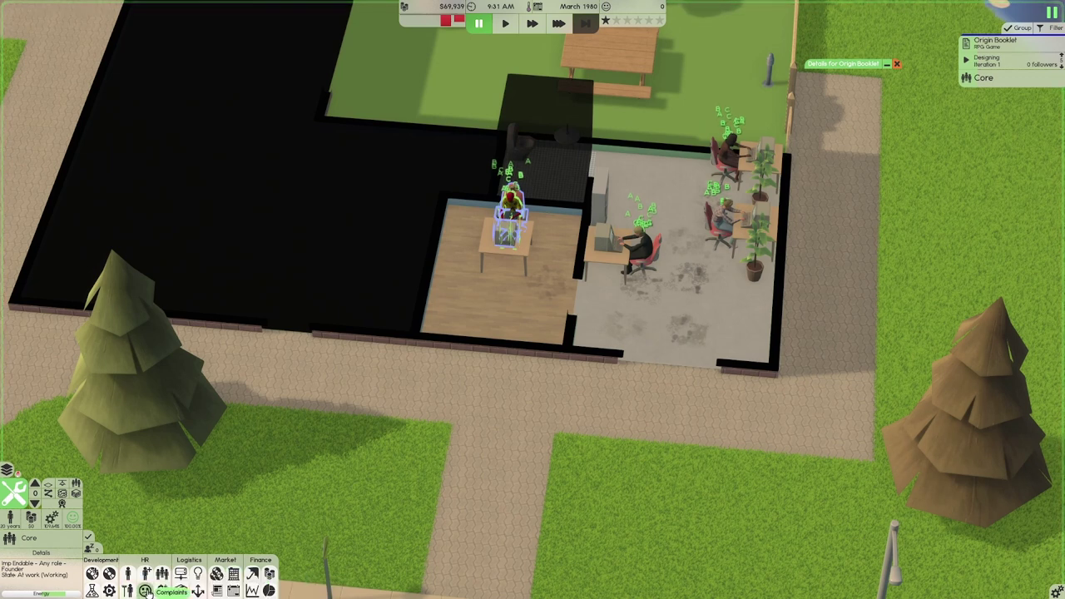
{"action": "left_click", "coordinate": [273, 575]}
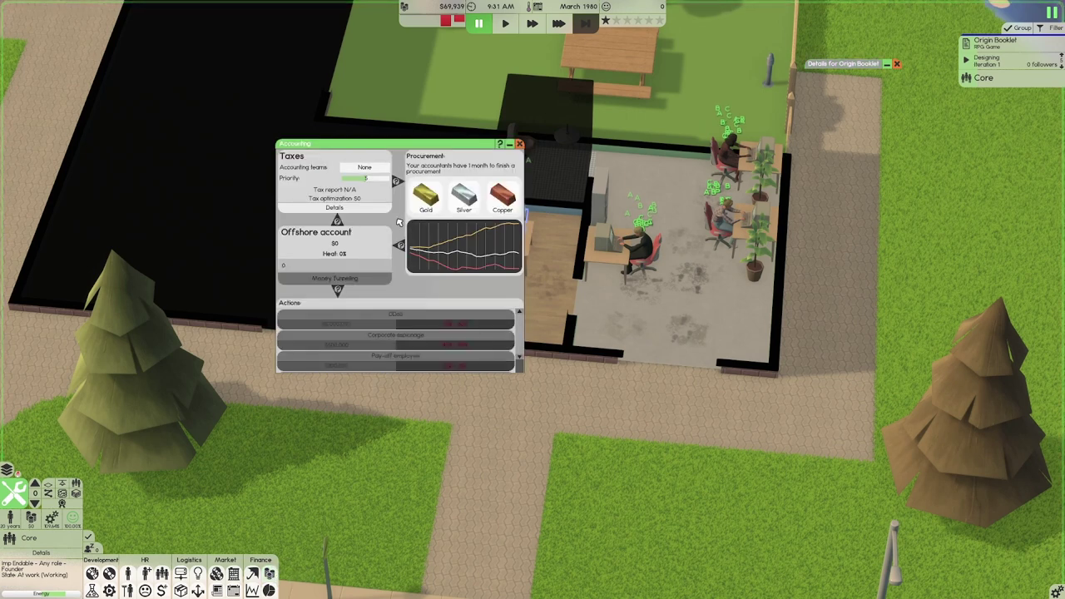
{"action": "left_click", "coordinate": [520, 146]}
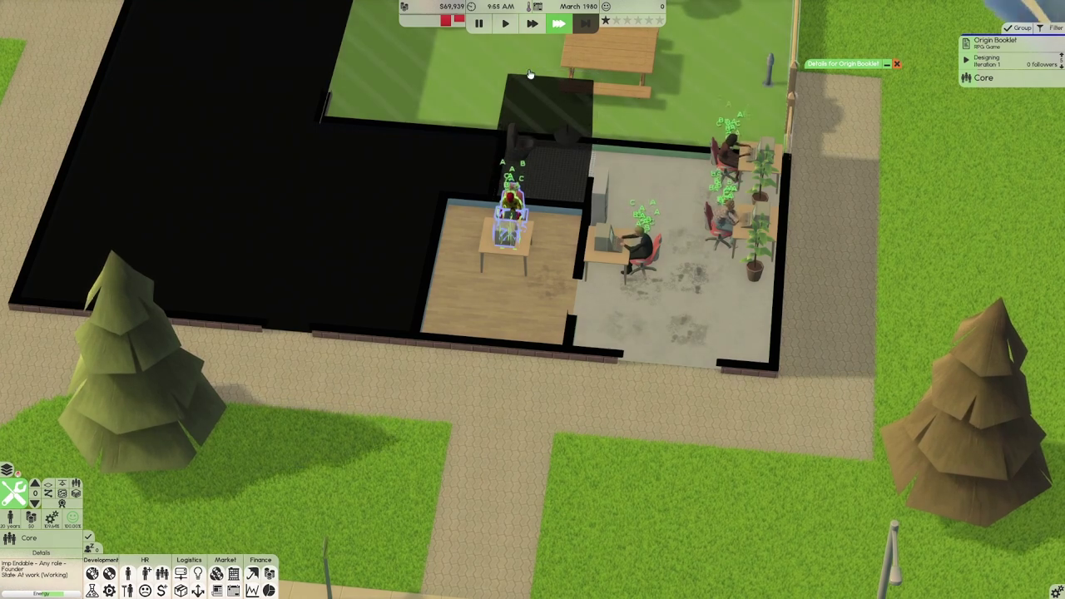
{"action": "left_click", "coordinate": [260, 575]}
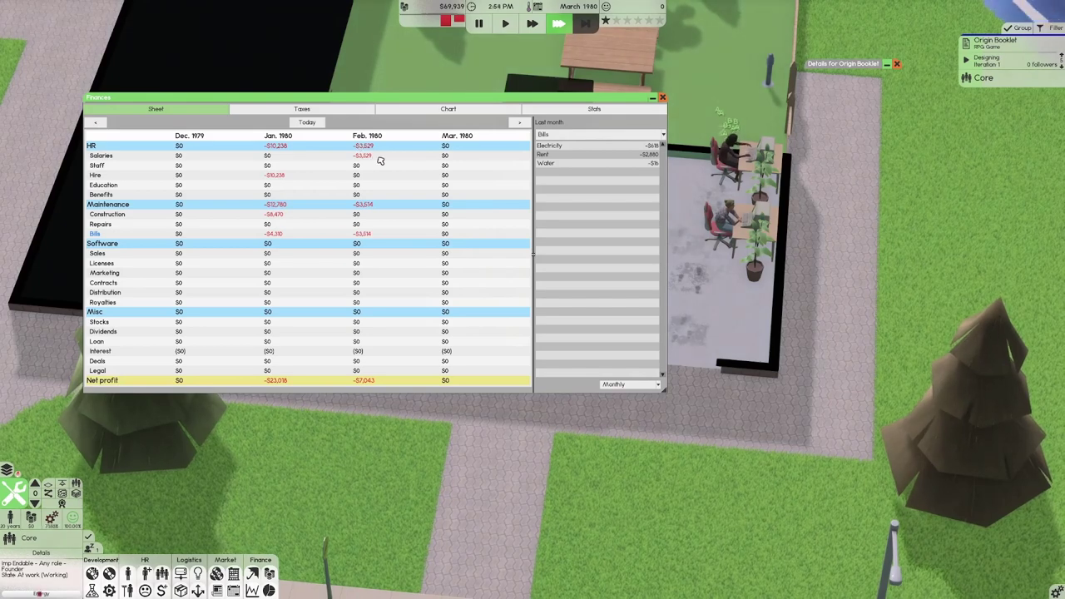
{"action": "left_click", "coordinate": [662, 98]}
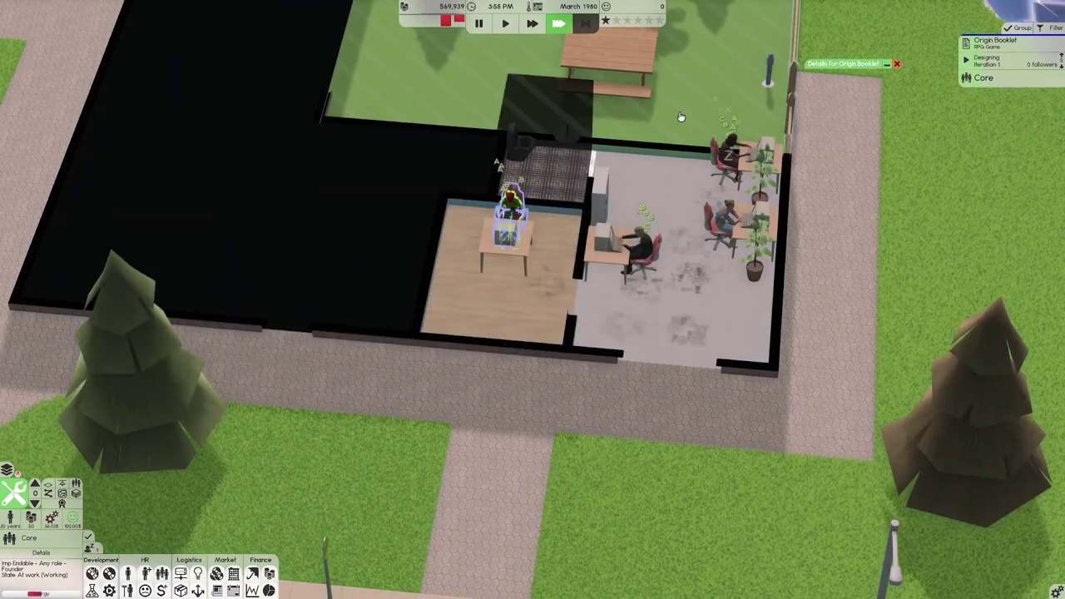
Skip the idle night hours to April 1980, rechecking and closing the project details.
{"action": "left_click", "coordinate": [845, 63]}
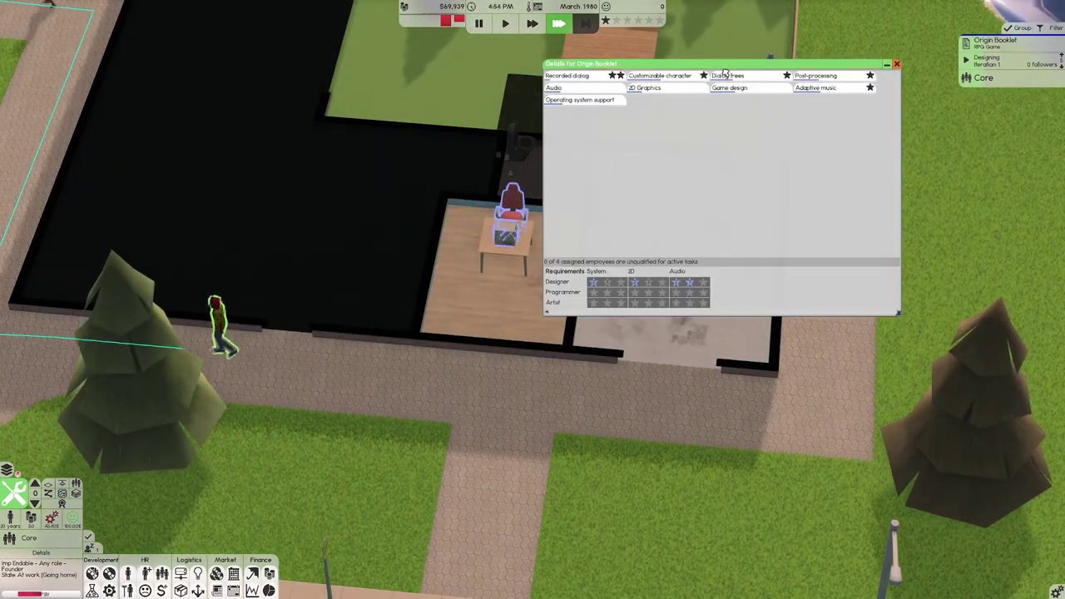
{"action": "key", "text": "Escape"}
{"action": "left_click", "coordinate": [586, 23]}
{"action": "mouse_move", "coordinate": [990, 60]}
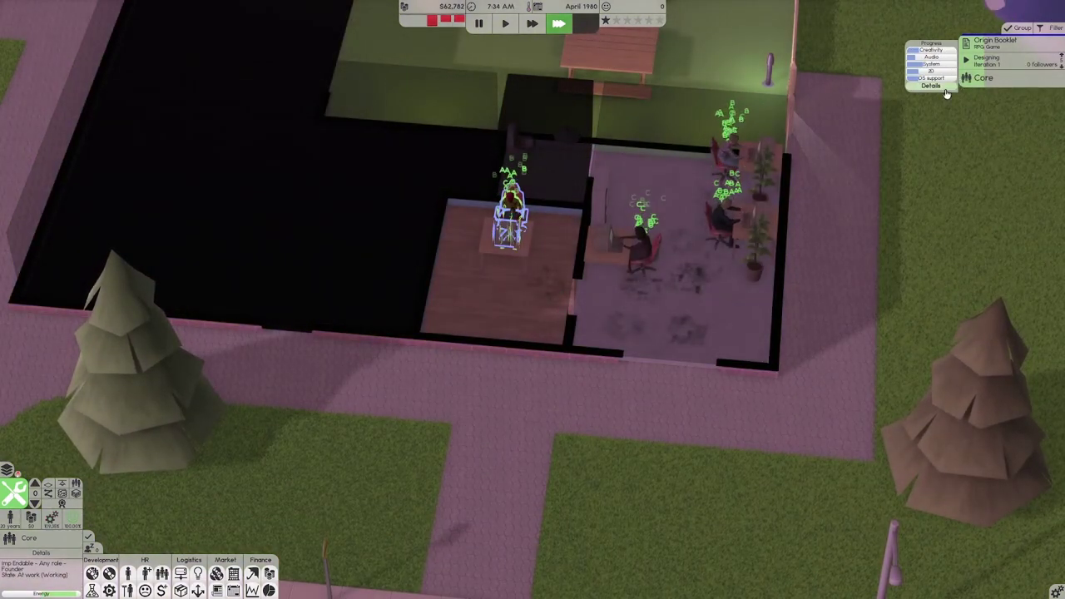
{"action": "left_click", "coordinate": [946, 90]}
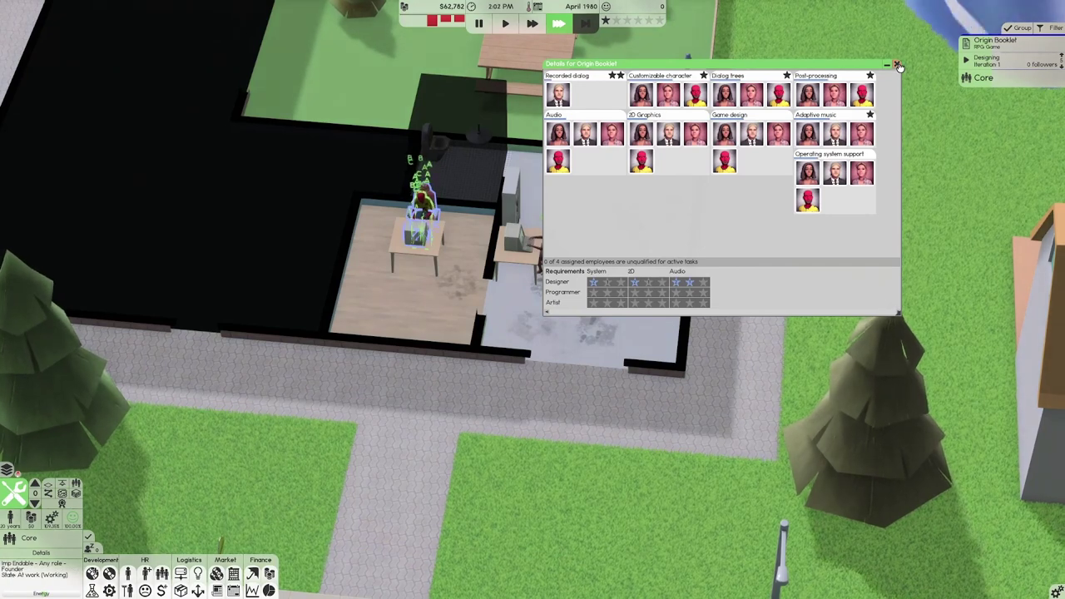
{"action": "left_click", "coordinate": [898, 67]}
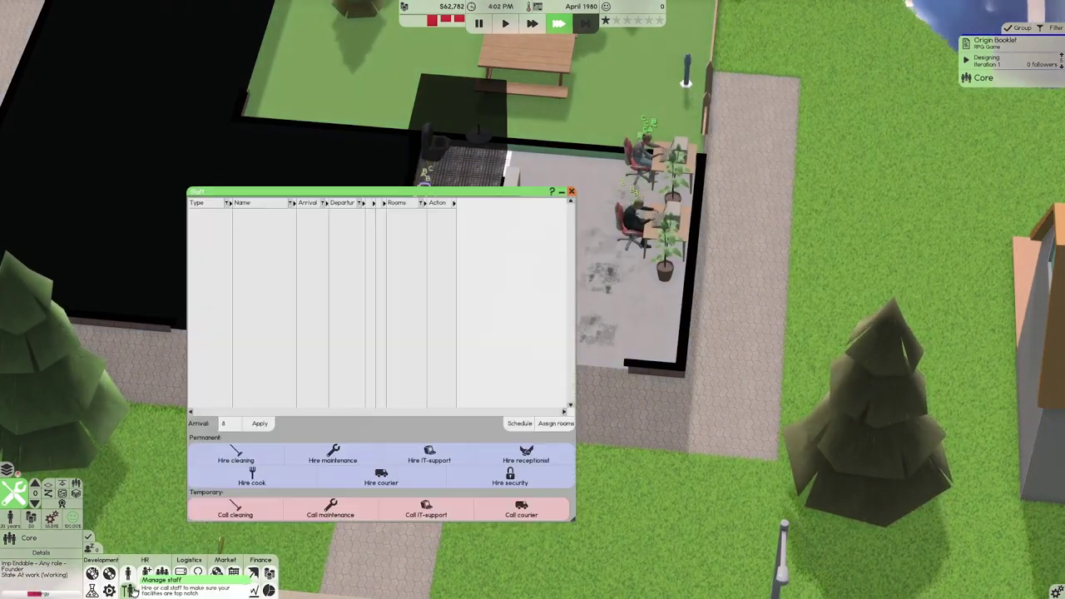
Hire a permanent cleaner, skip overnight, and view Origin Booklet's May 1984 release suggestion without announcing.
{"action": "left_click", "coordinate": [235, 455]}
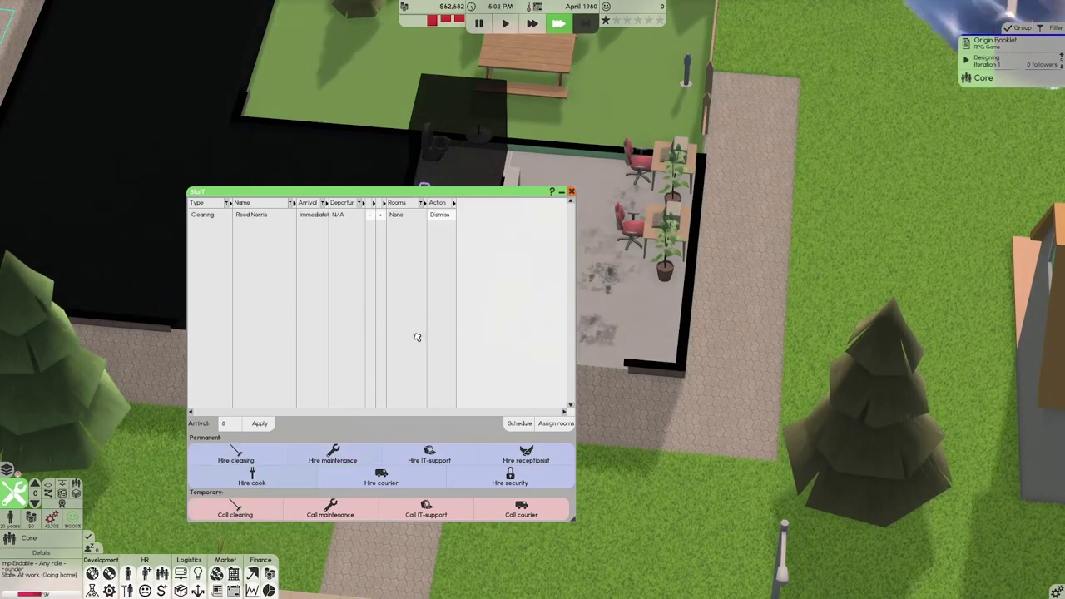
{"action": "left_click", "coordinate": [571, 191]}
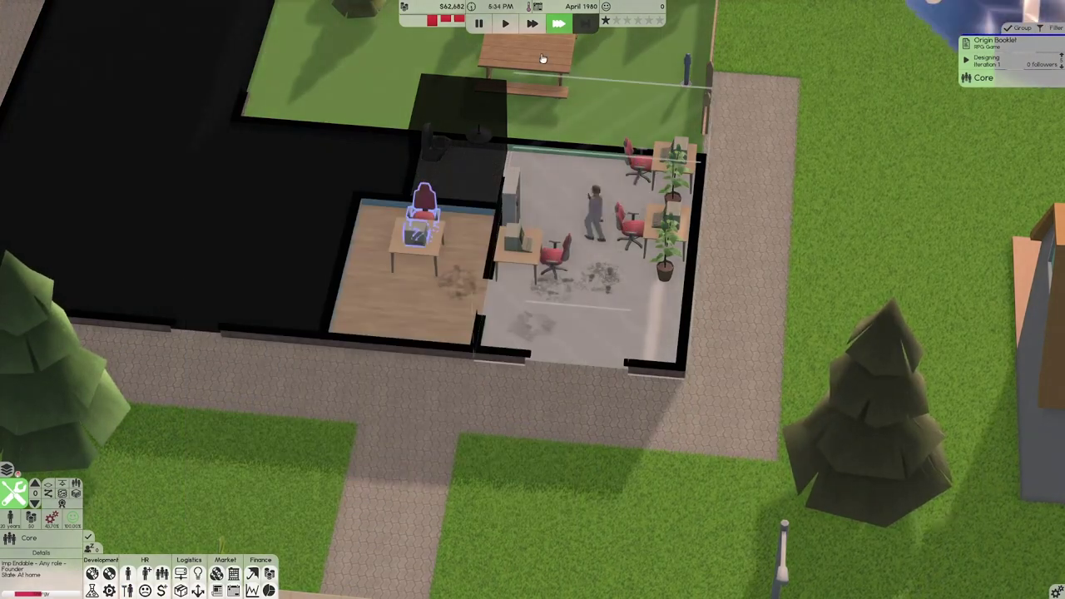
{"action": "left_click", "coordinate": [594, 23]}
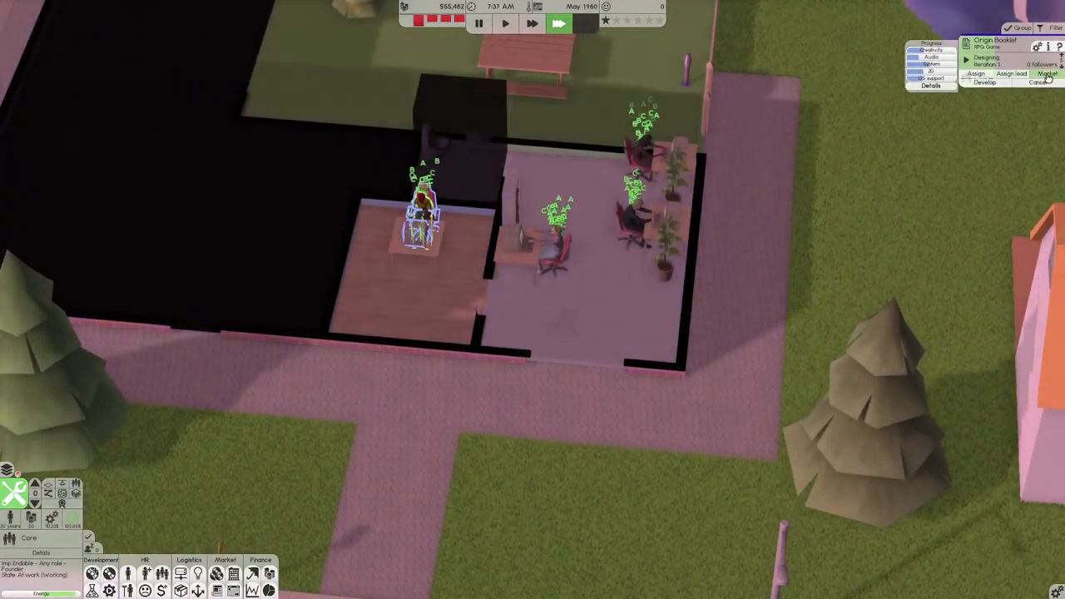
{"action": "left_click", "coordinate": [1047, 75]}
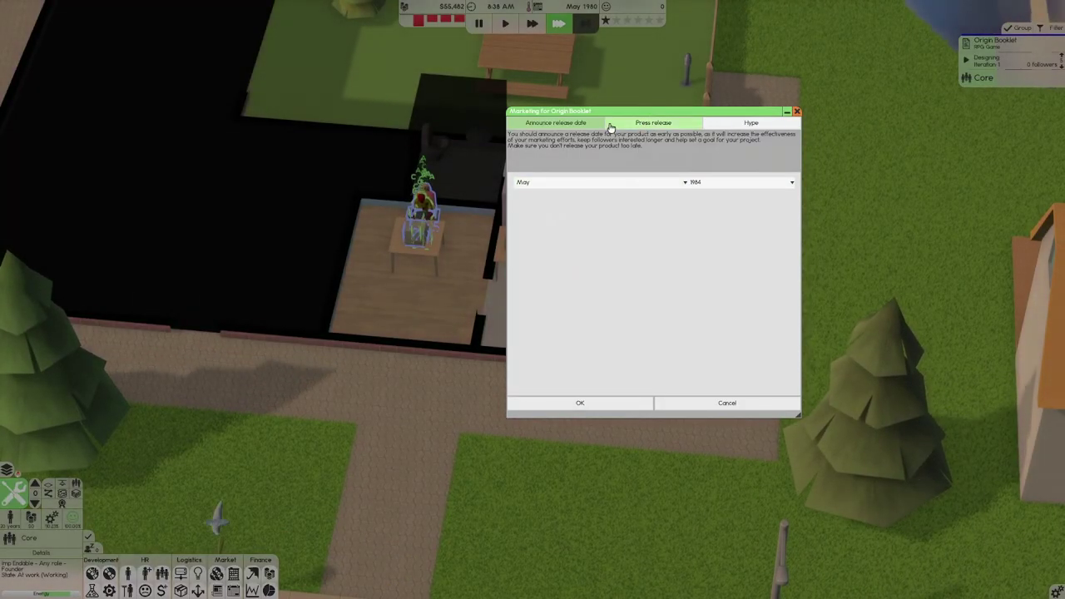
{"action": "left_click", "coordinate": [796, 114]}
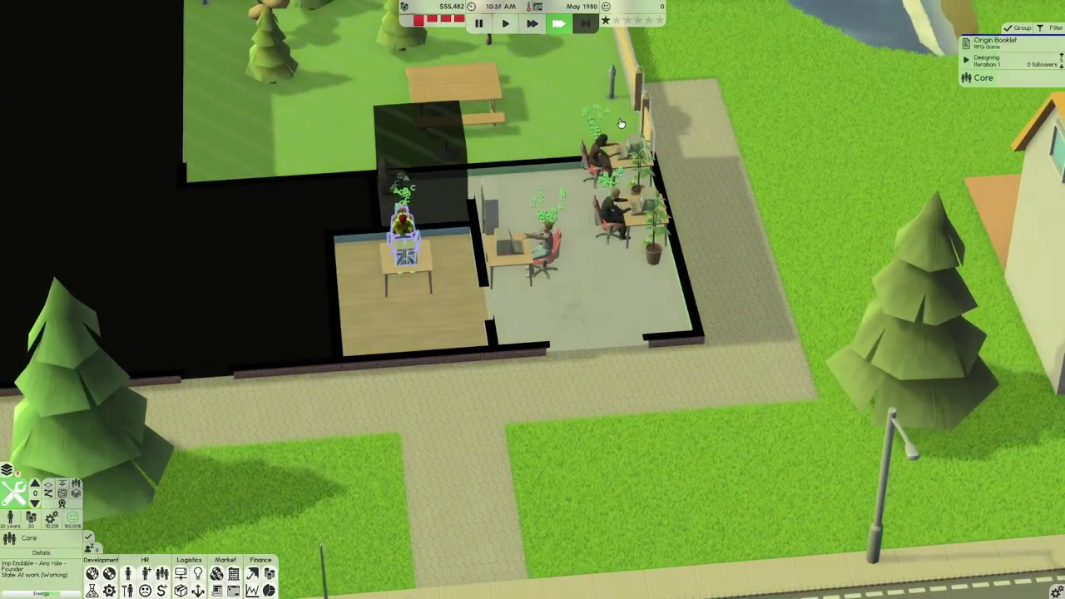
{"action": "scroll", "coordinate": [624, 126], "scroll_direction": "down", "scroll_amount": 3}
{"action": "scroll", "coordinate": [624, 100], "scroll_direction": "up", "scroll_amount": 3}
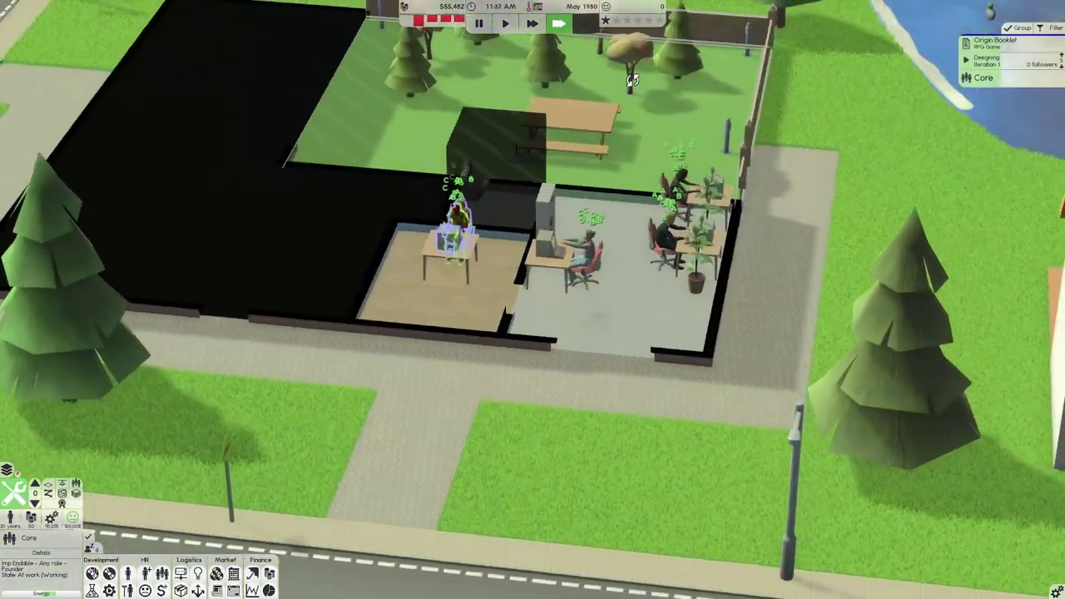
{"action": "scroll", "coordinate": [626, 78], "scroll_direction": "down", "scroll_amount": 3}
{"action": "left_click_drag", "start_coordinate": [626, 78], "coordinate": [632, 125]}
{"action": "scroll", "coordinate": [634, 148], "scroll_direction": "up", "scroll_amount": 3}
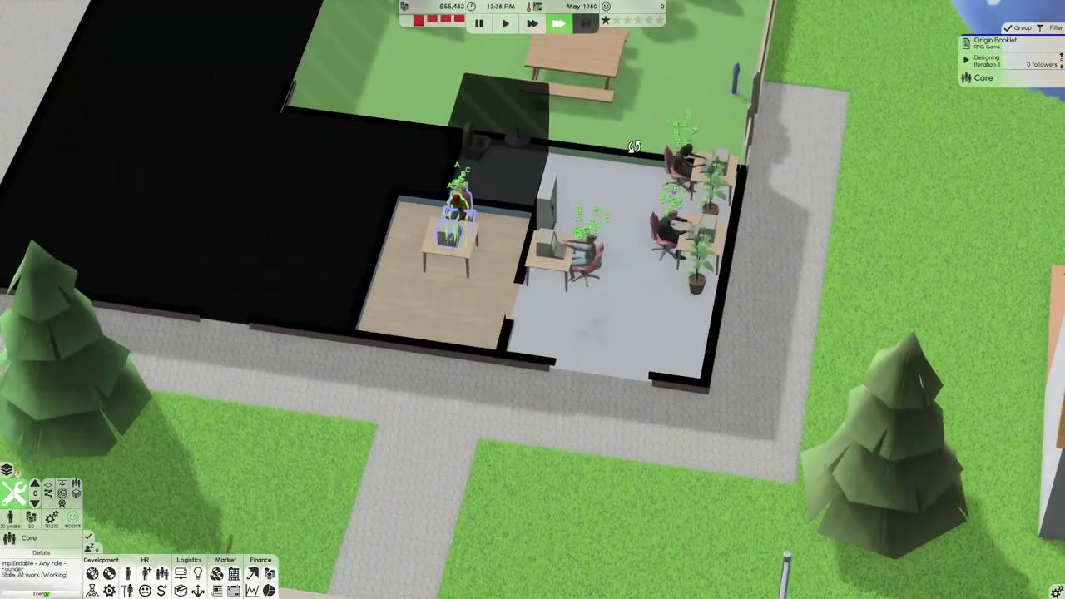
{"action": "scroll", "coordinate": [634, 147], "scroll_direction": "down", "scroll_amount": 3}
{"action": "key", "text": "Escape"}
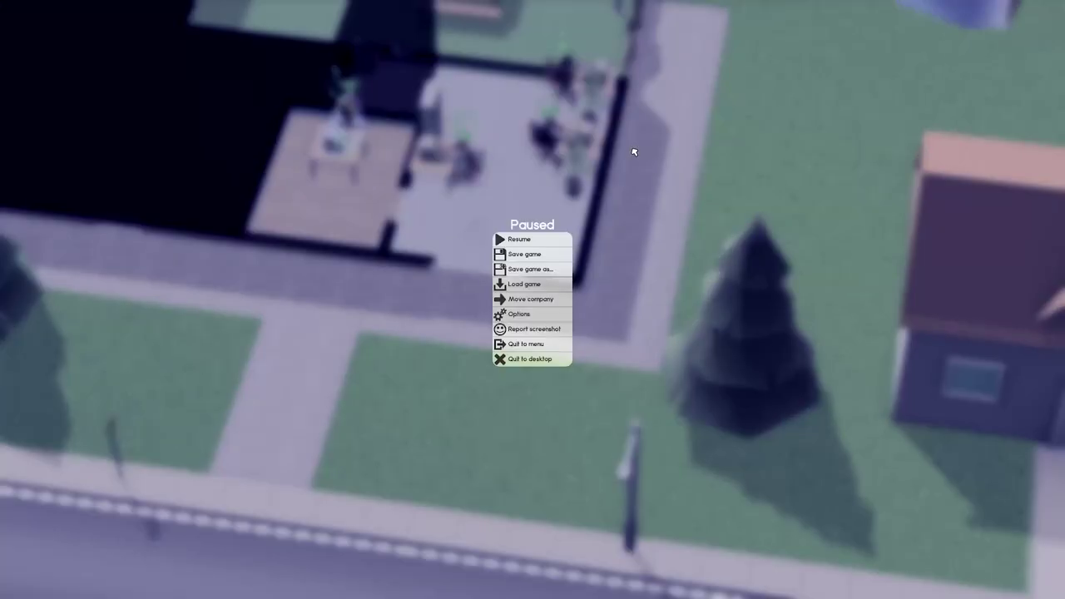